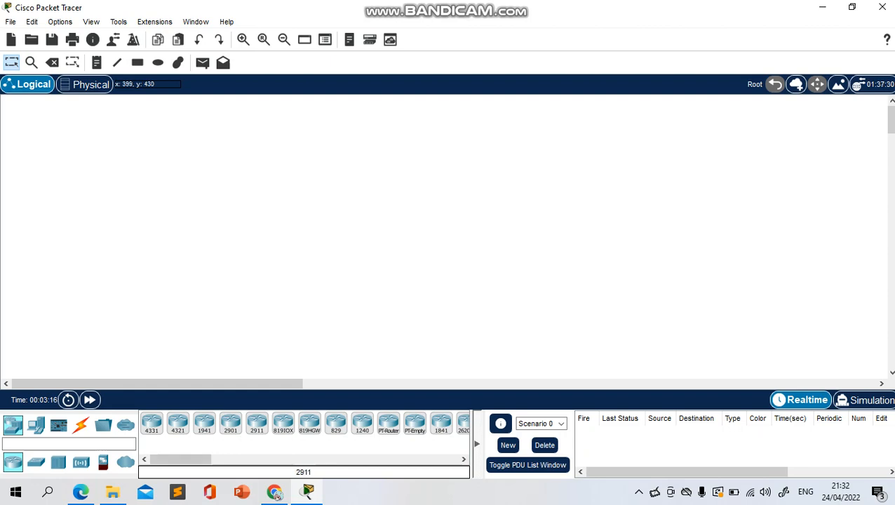
# - Switch to Chrome and examine the Routing Dinamik page's network diagram of routers, PCs and servers
pyautogui.click(275, 492)
pyautogui.scroll(-12, 449, 280)
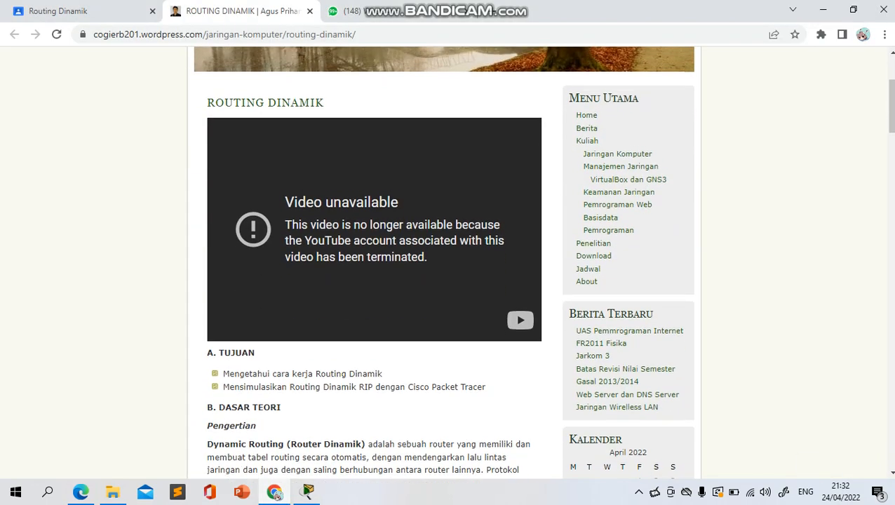
pyautogui.scroll(-5, 450, 280)
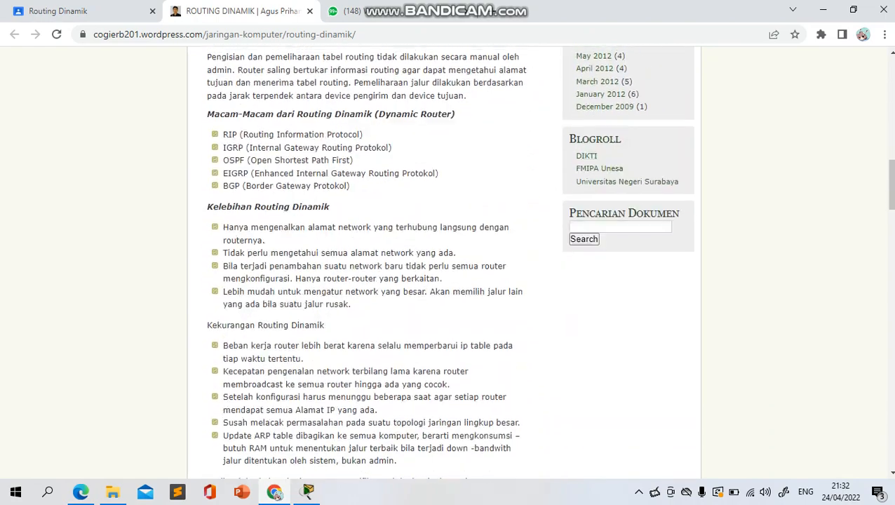
pyautogui.scroll(-10, 450, 281)
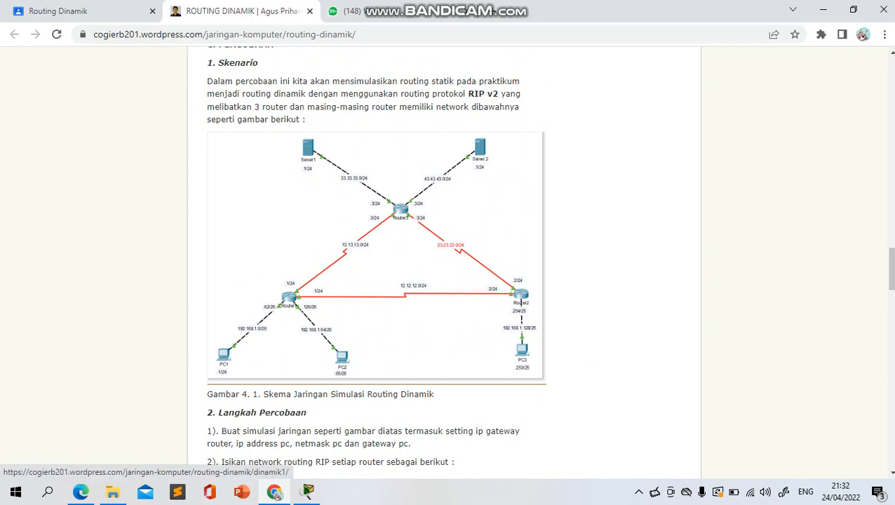
pyautogui.scroll(-1, 376, 252)
pyautogui.scroll(1, 376, 252)
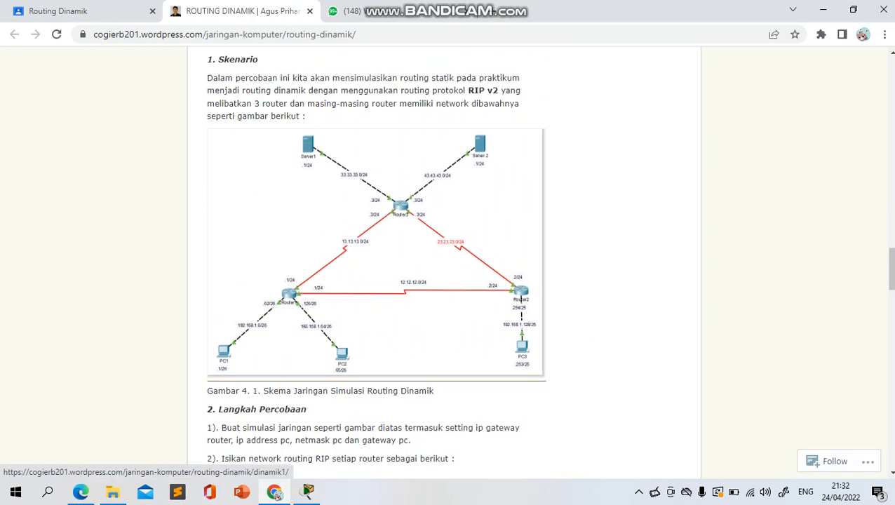
# - Switch back to Cisco Packet Tracer, place one generic Router-PT in the empty workspace and delete it
pyautogui.click(306, 491)
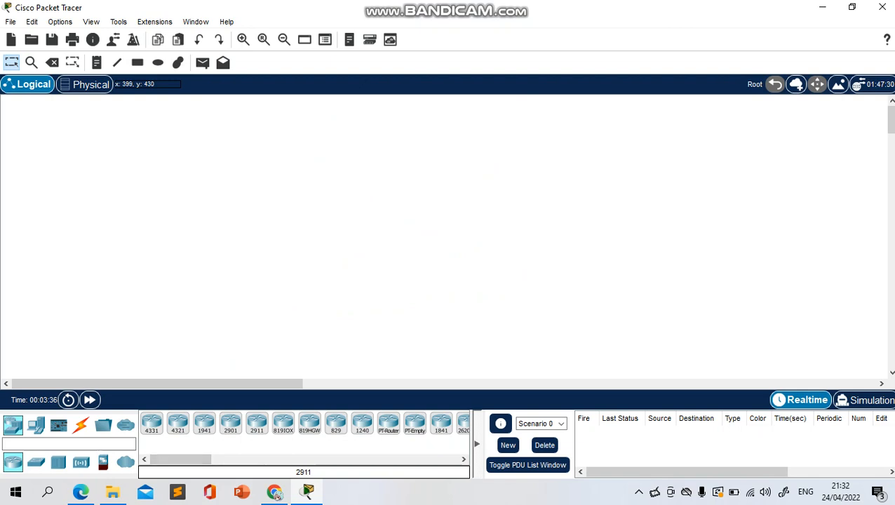
pyautogui.click(389, 423)
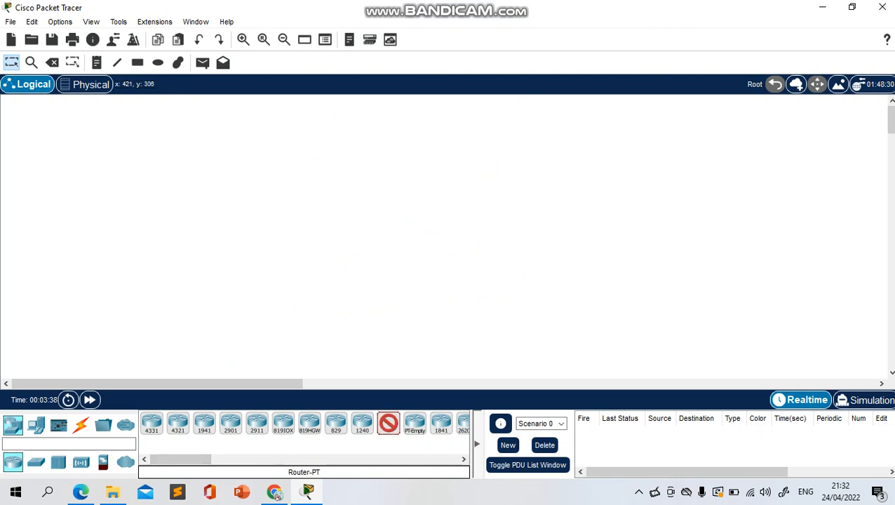
pyautogui.click(278, 298)
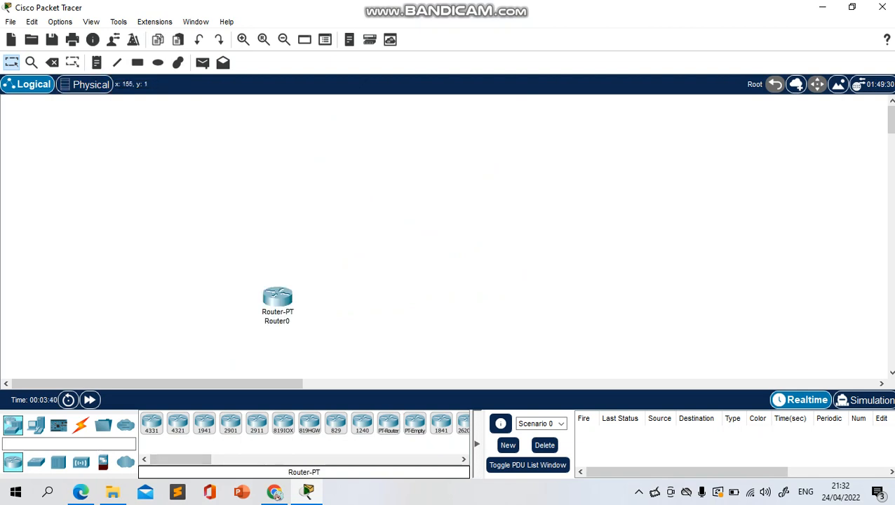
pyautogui.click(52, 63)
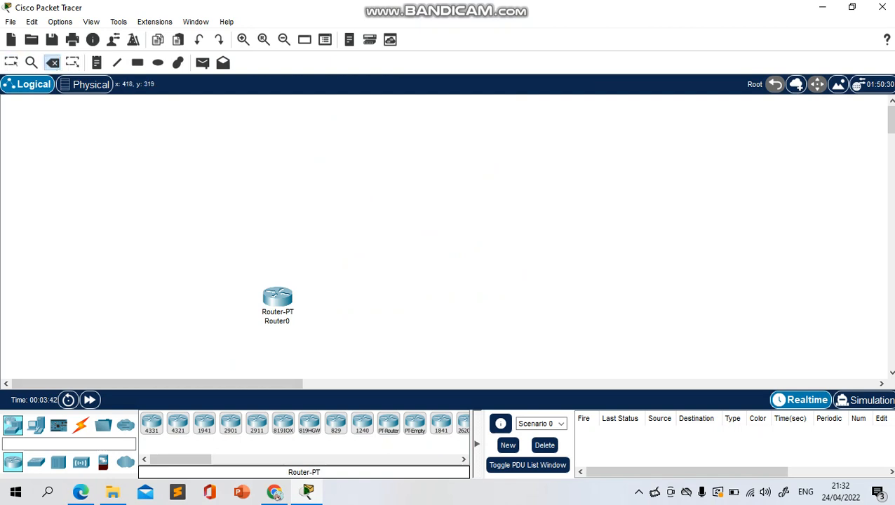
pyautogui.click(277, 297)
pyautogui.click(438, 263)
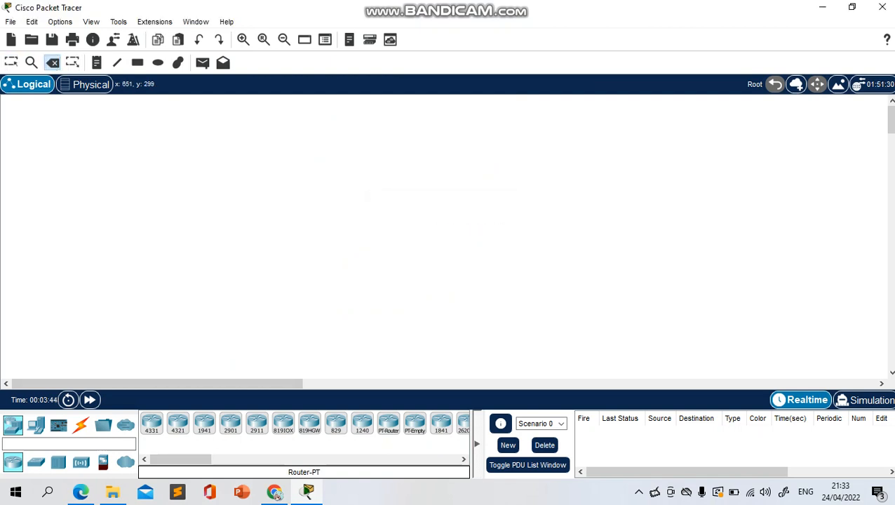
# - Place three generic Router-PT devices in a triangle, with two along the base and one at the apex
pyautogui.click(389, 424)
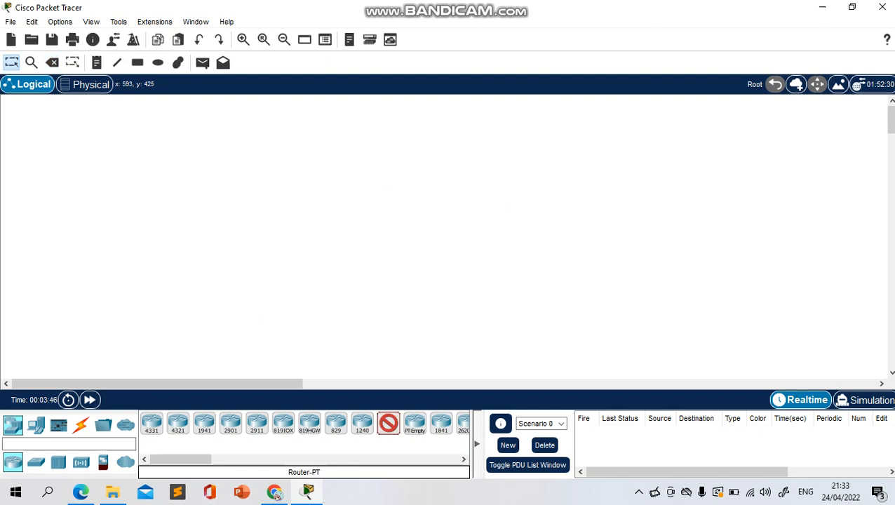
pyautogui.click(277, 305)
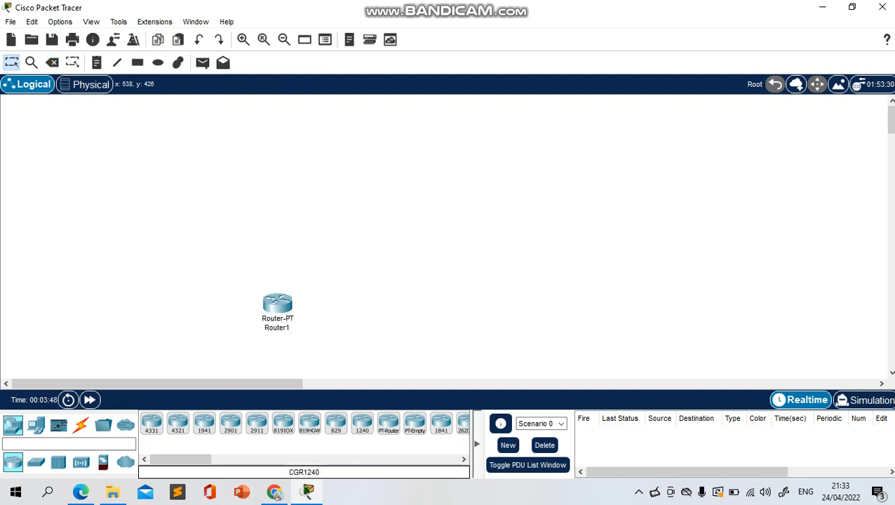
pyautogui.click(389, 423)
pyautogui.click(457, 305)
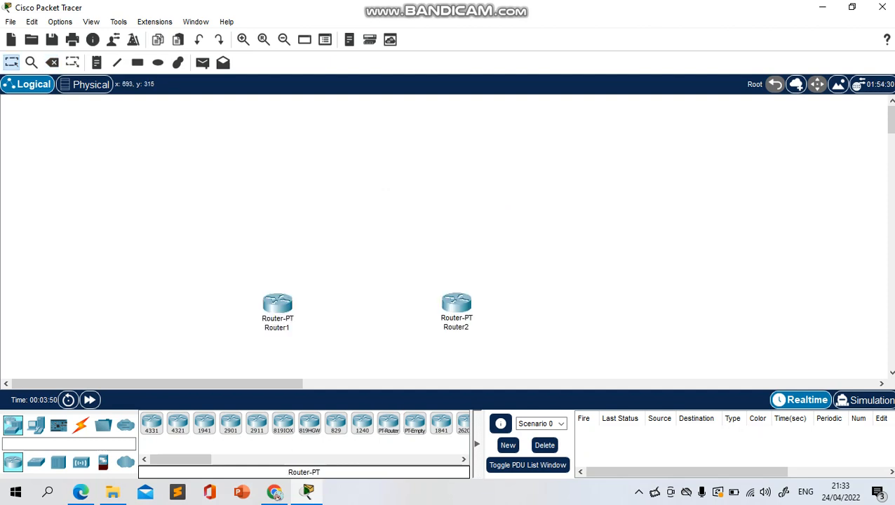
pyautogui.click(389, 423)
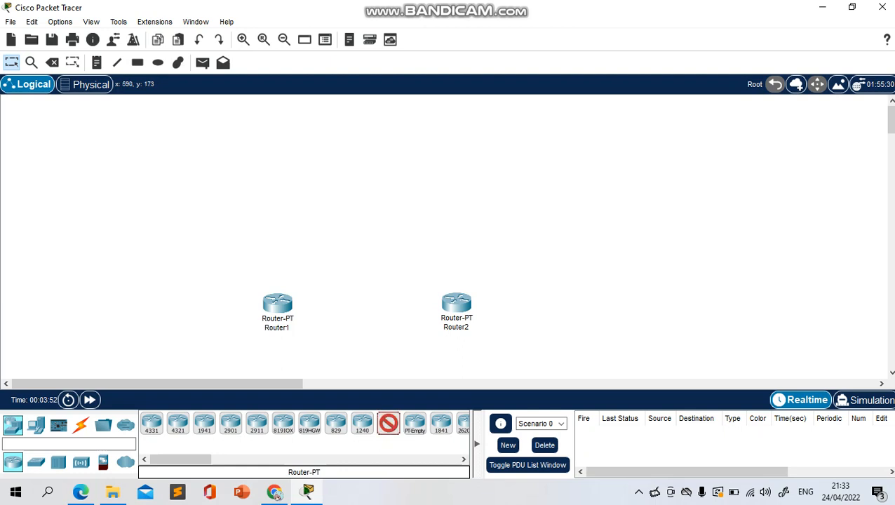
pyautogui.click(376, 203)
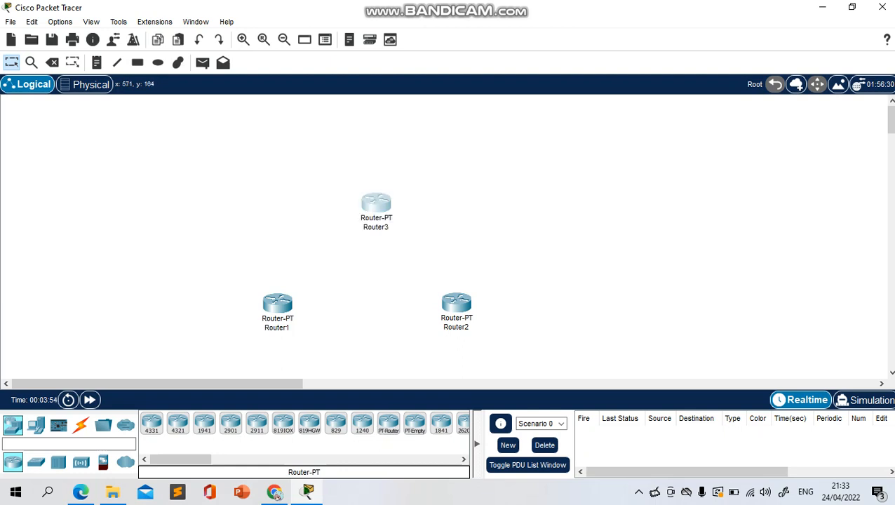
# - Spread the router triangle by moving Router3 higher and Router1 and Router2 farther apart
pyautogui.moveTo(376, 203); pyautogui.dragTo(375, 173)
pyautogui.moveTo(277, 303); pyautogui.dragTo(260, 304)
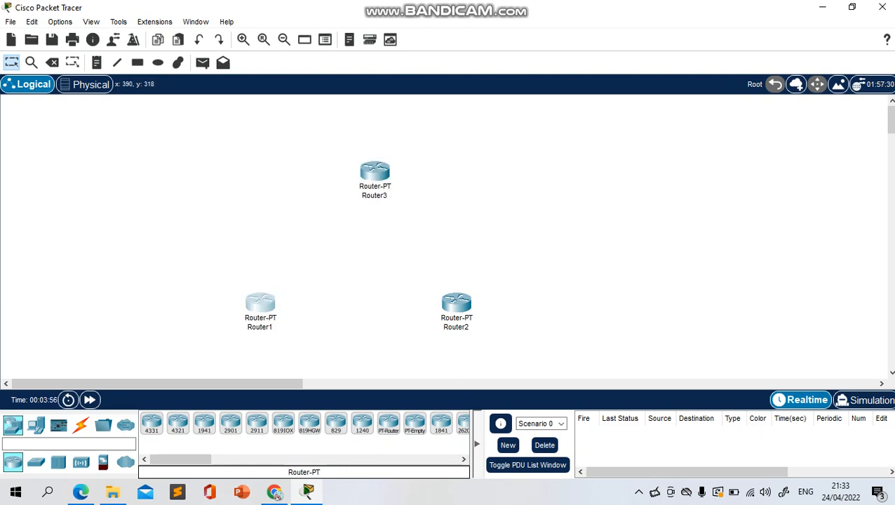
pyautogui.moveTo(456, 303); pyautogui.dragTo(475, 301)
# - Place a PC-PT end device below and slightly to the left of Router1
pyautogui.click(36, 426)
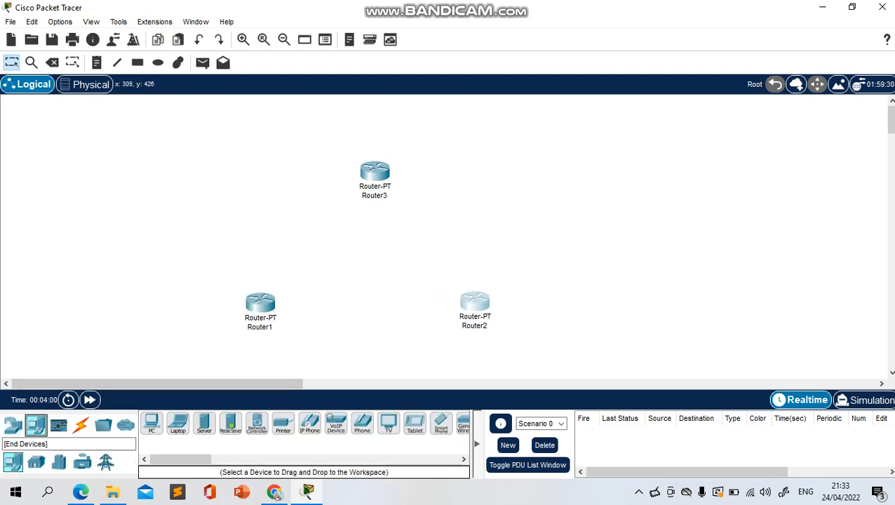
pyautogui.click(152, 423)
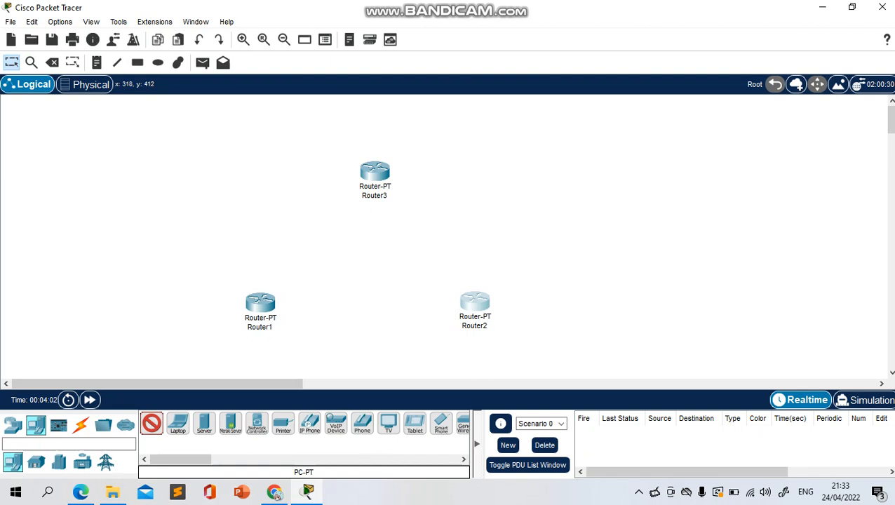
pyautogui.click(218, 372)
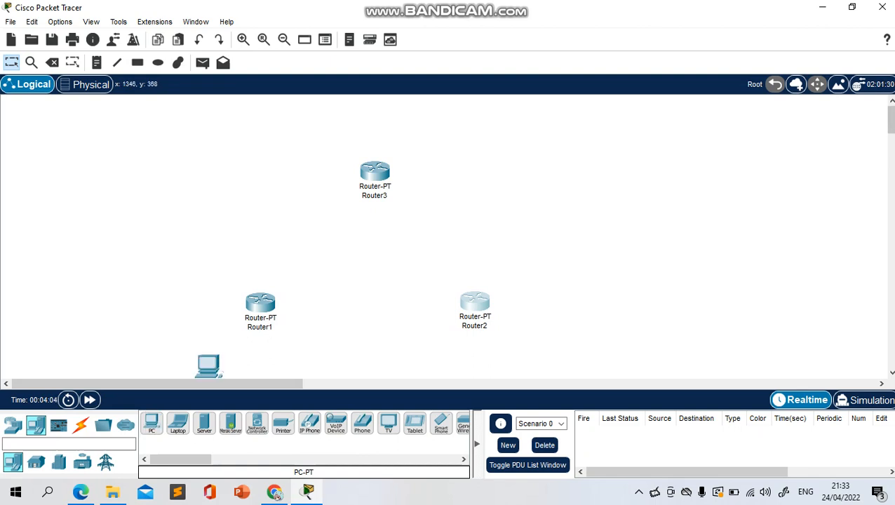
pyautogui.scroll(-3, 446, 238)
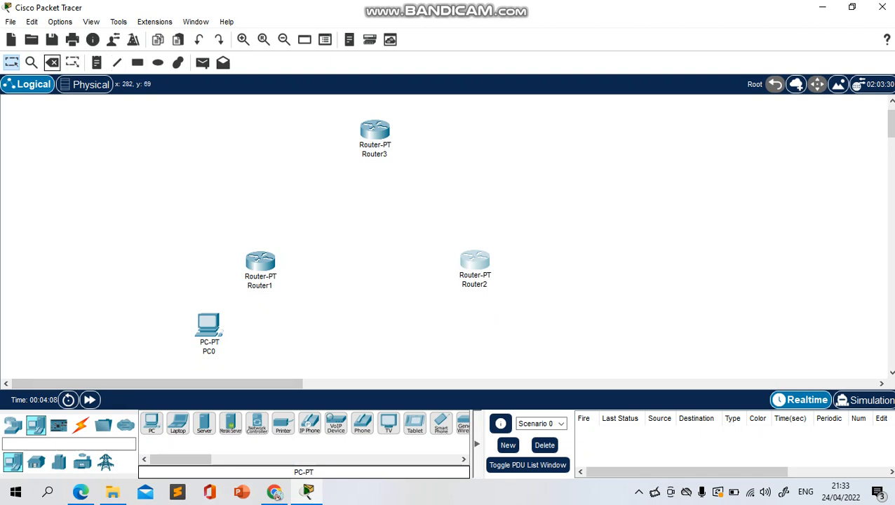
# - Delete PC0 from the workspace while keeping Router2
pyautogui.click(52, 62)
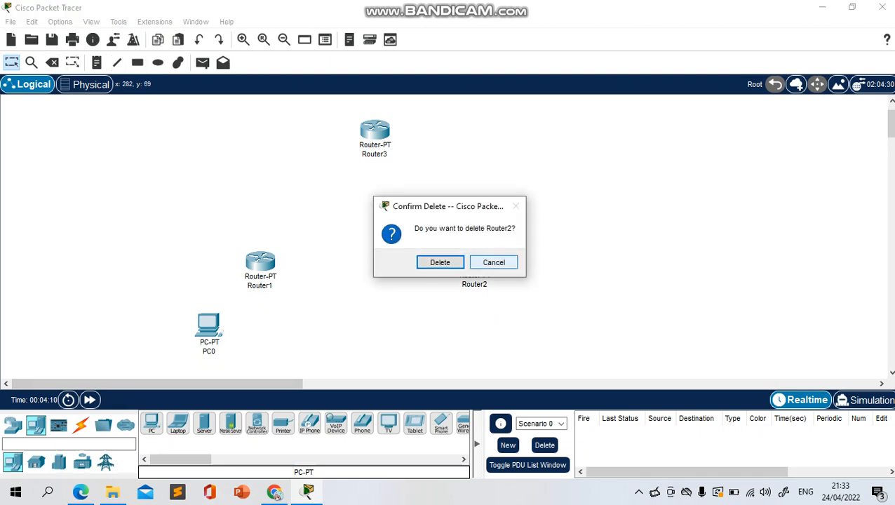
pyautogui.click(494, 263)
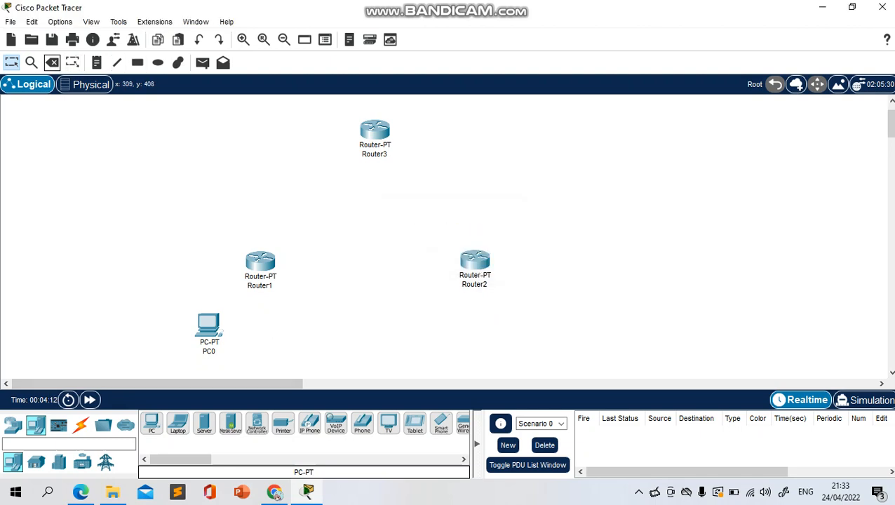
pyautogui.click(208, 326)
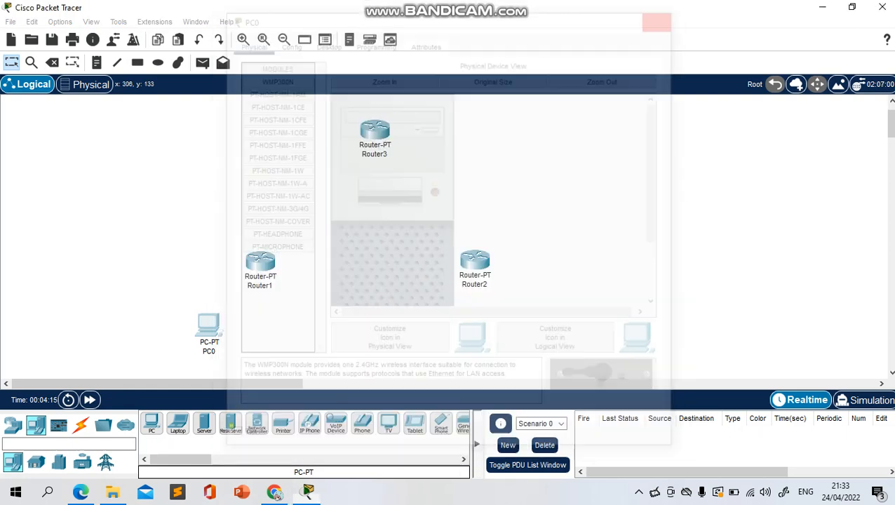
pyautogui.click(665, 15)
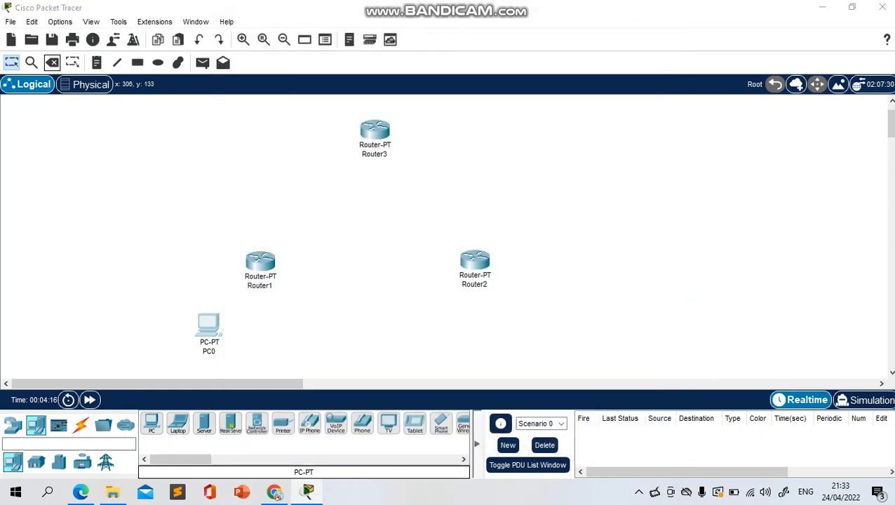
pyautogui.press('Delete')
pyautogui.click(440, 262)
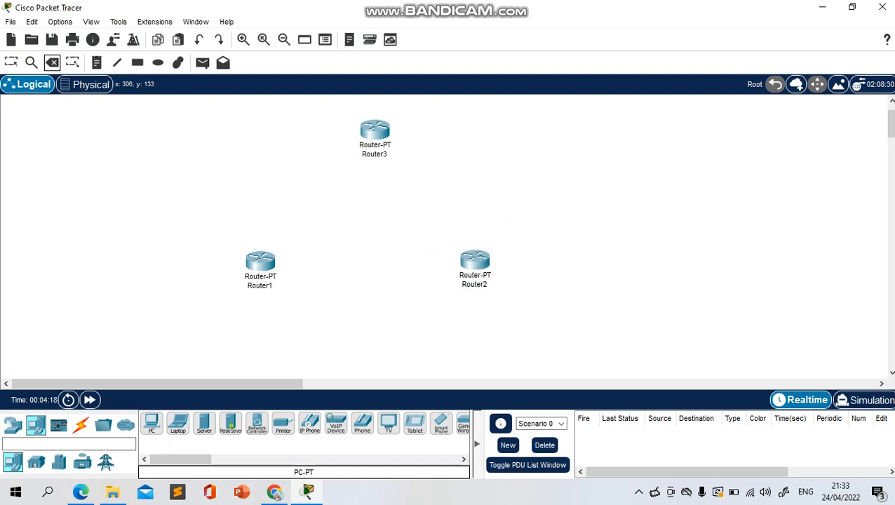
# - Place two PCs below Router1, one on each side, and shift PC2 slightly up and to the right
pyautogui.moveTo(151, 424); pyautogui.dragTo(169, 358)
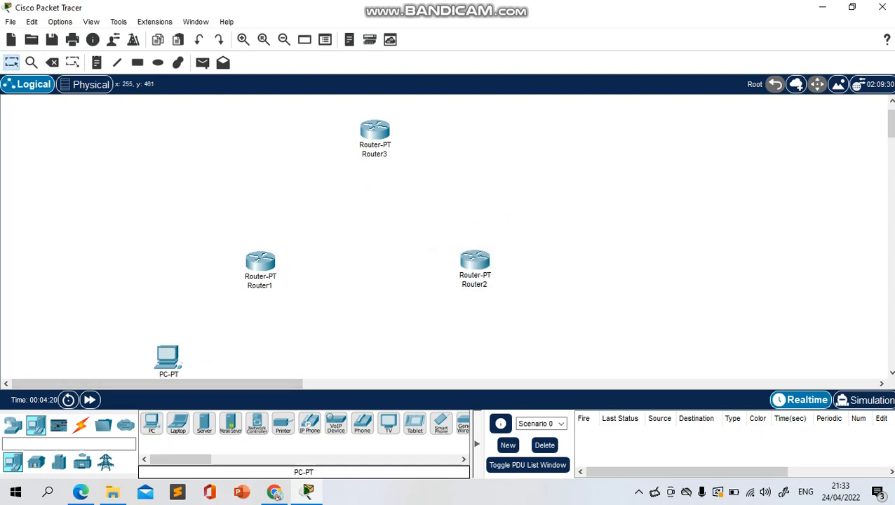
pyautogui.click(152, 424)
pyautogui.moveTo(152, 423); pyautogui.dragTo(272, 361)
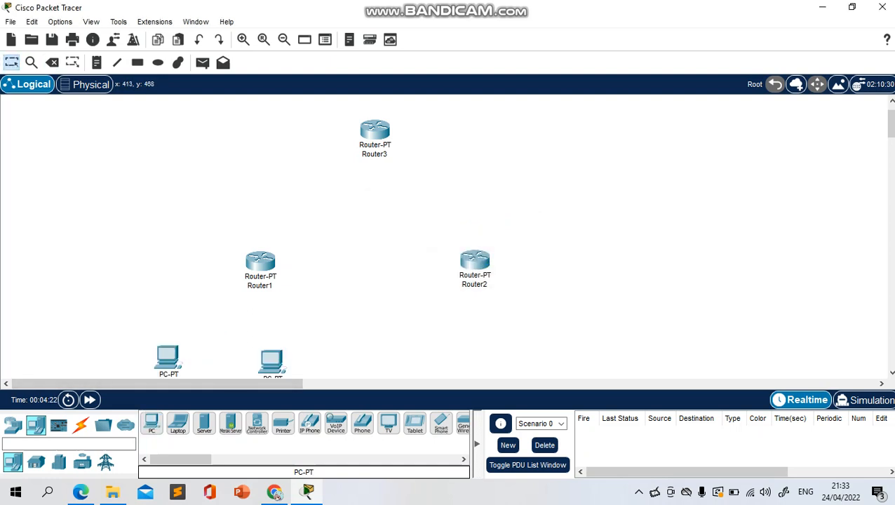
pyautogui.click(892, 373)
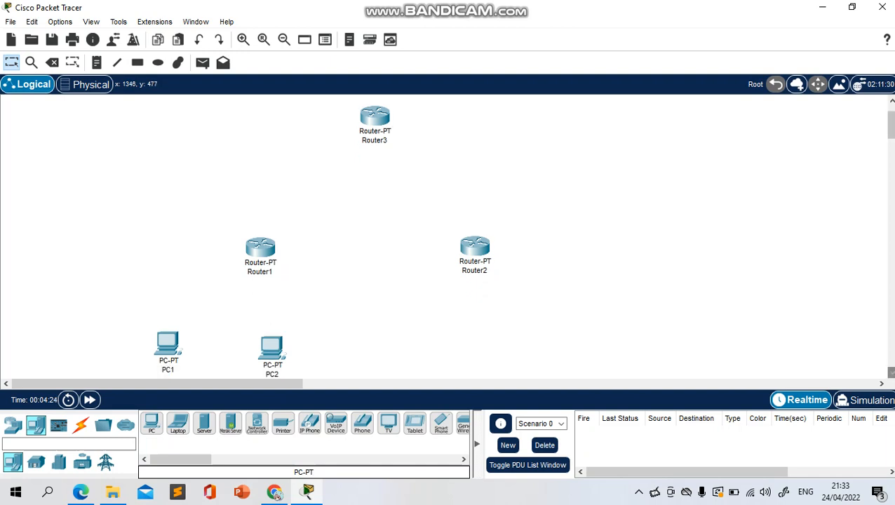
pyautogui.moveTo(273, 348); pyautogui.dragTo(300, 336)
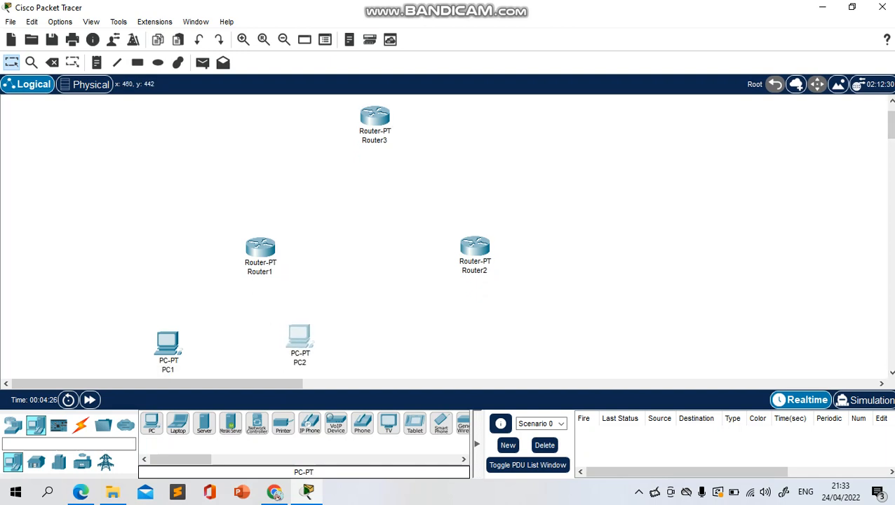
# - Place a third PC directly below Router2 and adjust PC3 and PC1 to line up with PC2
pyautogui.click(151, 424)
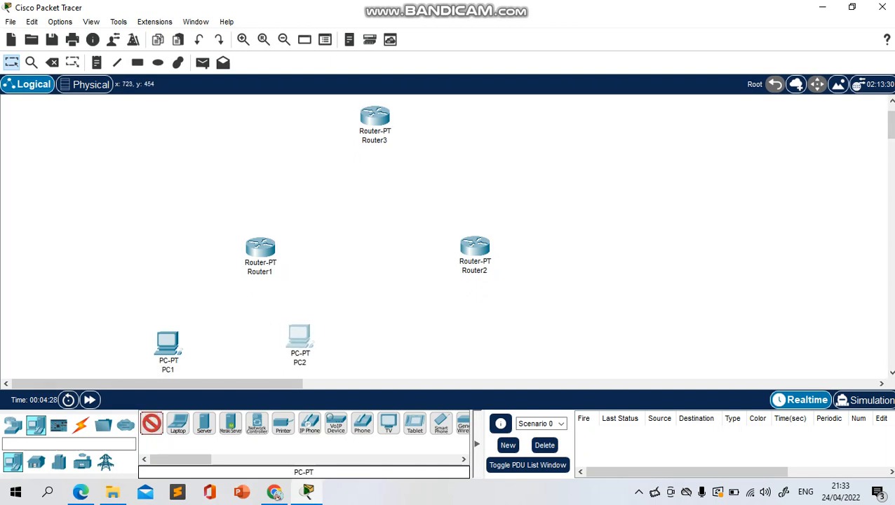
pyautogui.click(475, 345)
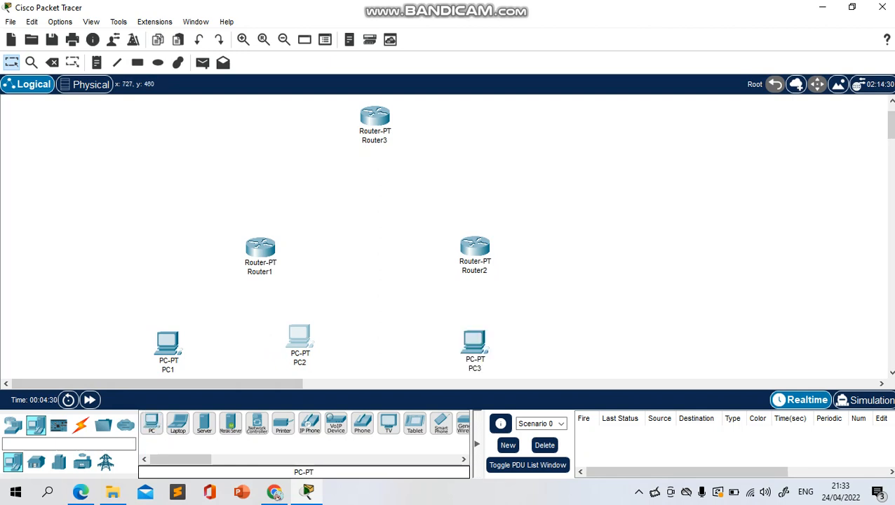
pyautogui.moveTo(474, 341); pyautogui.dragTo(476, 335)
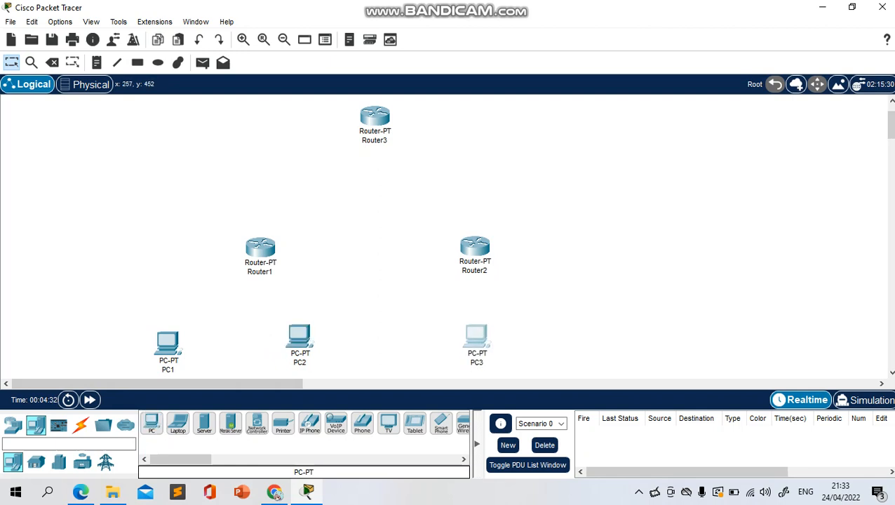
pyautogui.moveTo(168, 343); pyautogui.dragTo(182, 340)
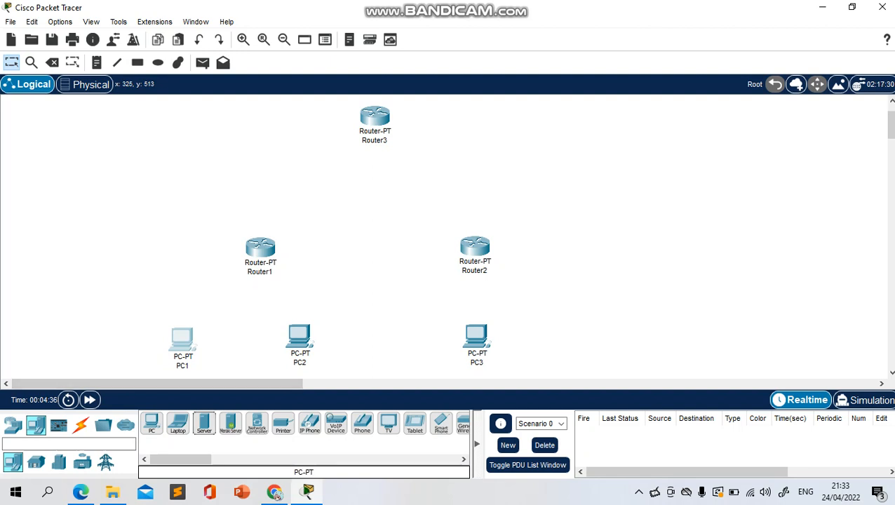
# - Place a server up and to the left of Router3, keeping PC1 in the workspace
pyautogui.click(205, 423)
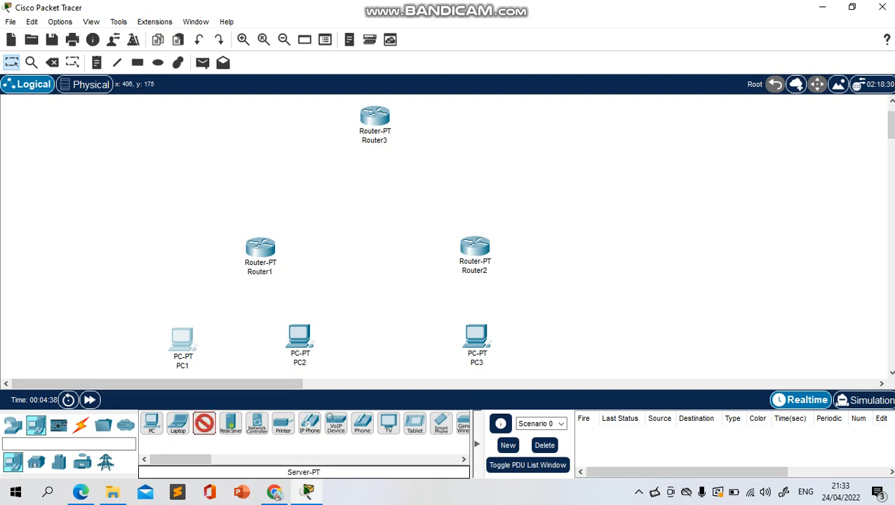
pyautogui.click(272, 108)
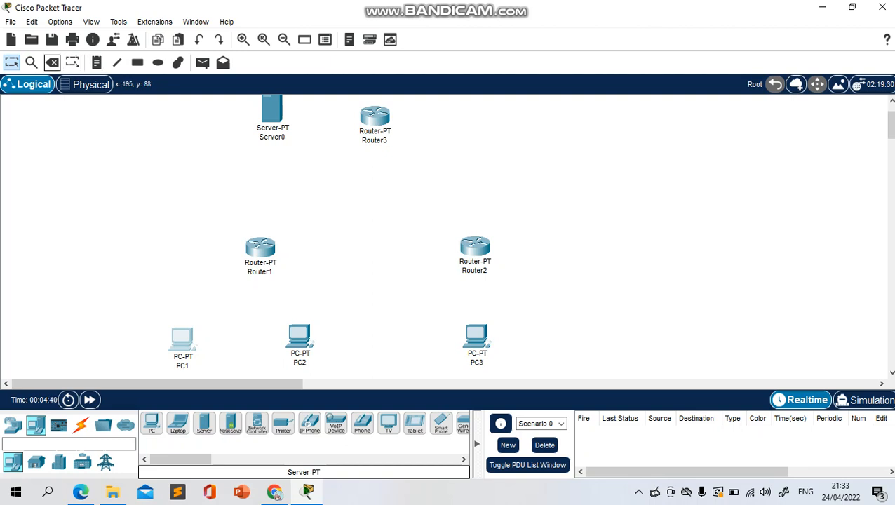
pyautogui.click(53, 63)
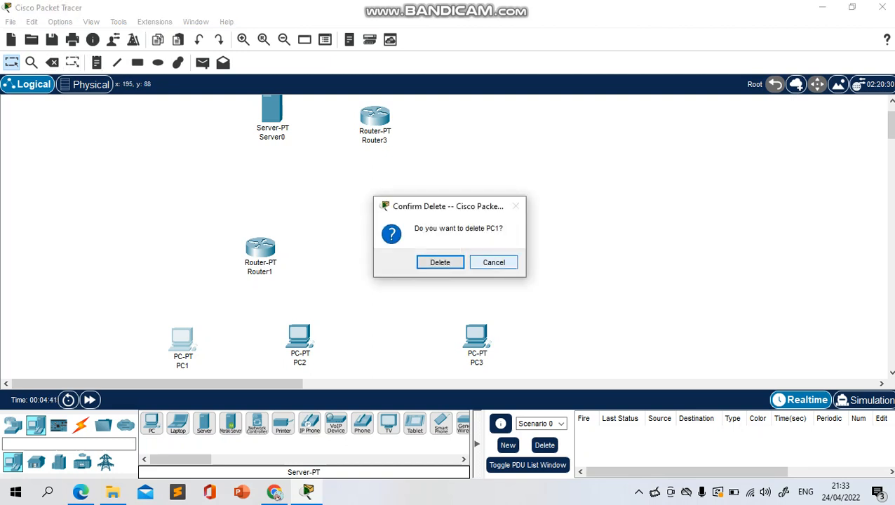
pyautogui.click(494, 263)
# - Delete Server0 from the workspace
pyautogui.click(272, 110)
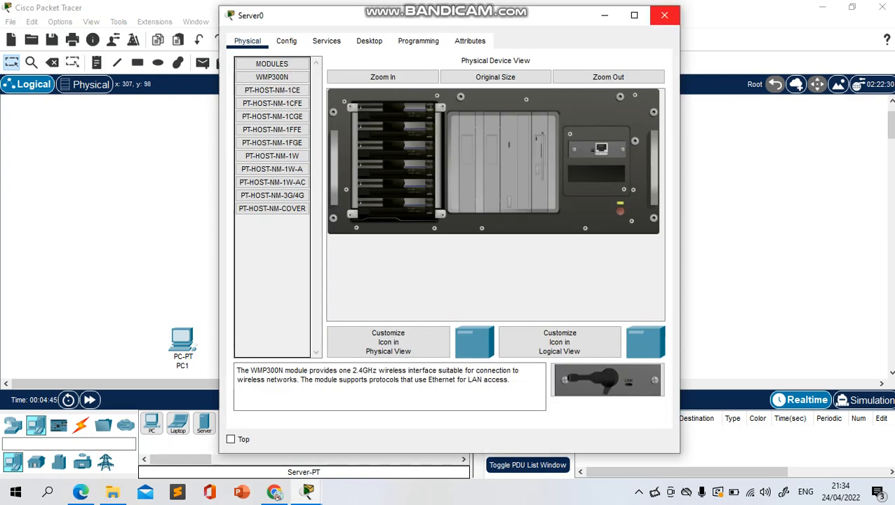
pyautogui.click(665, 15)
pyautogui.press('Delete')
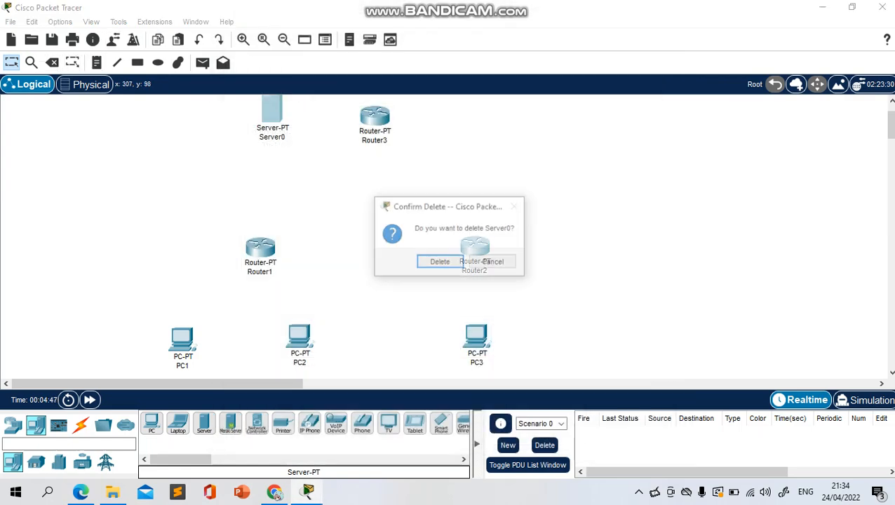
pyautogui.press('Return')
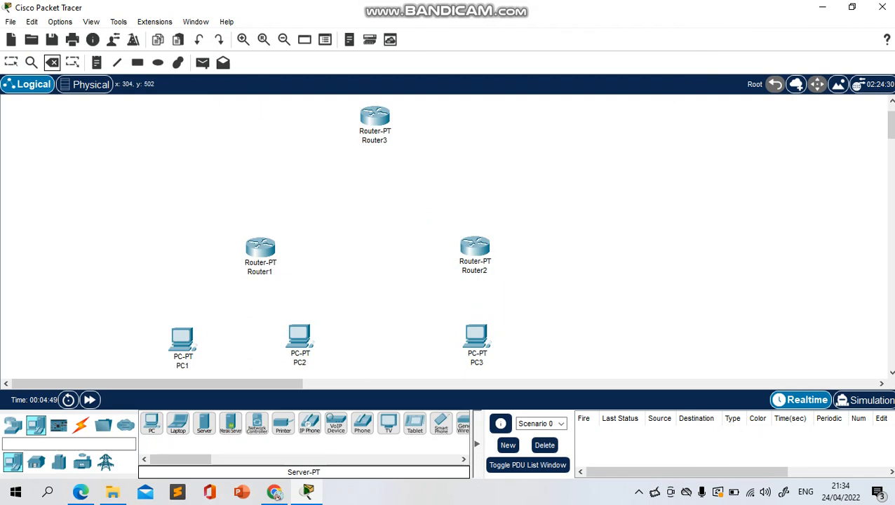
# - Place a server up and to the left of Router3, roughly above Router1
pyautogui.click(204, 423)
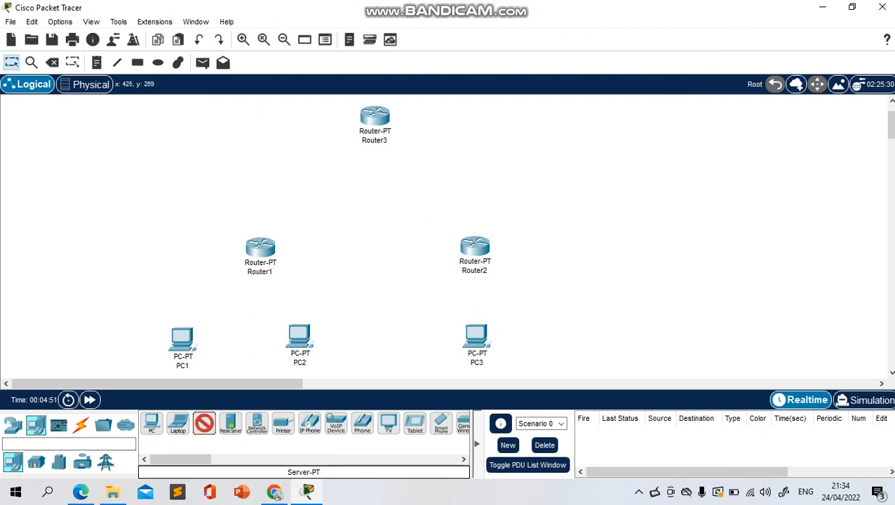
pyautogui.click(298, 112)
pyautogui.moveTo(297, 112); pyautogui.dragTo(304, 89)
pyautogui.scroll(2, 530, 236)
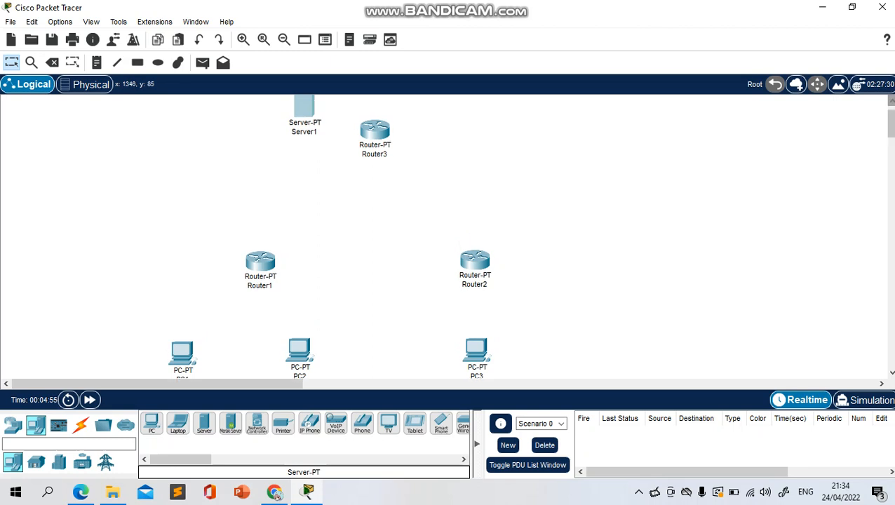
pyautogui.moveTo(304, 112); pyautogui.dragTo(255, 100)
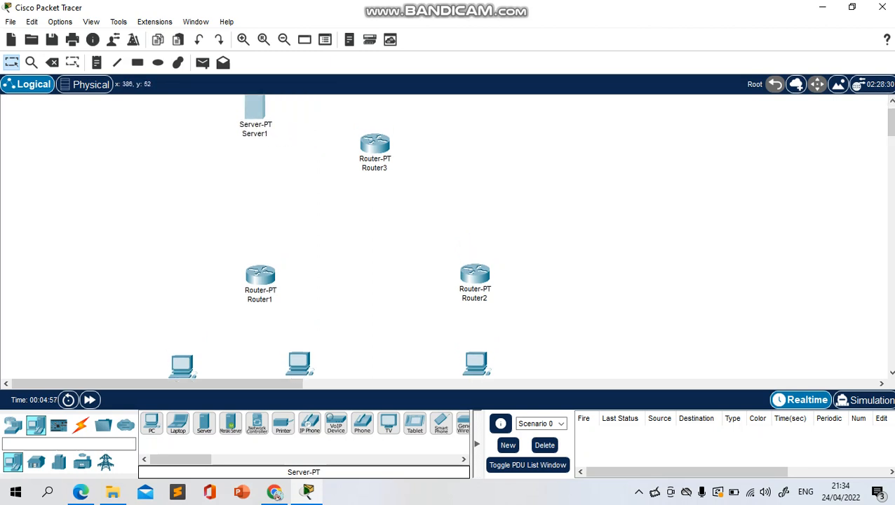
# - Shift the three routers and three PCs right toward the middle of the workspace, keeping each PC below its router
pyautogui.scroll(-1, 339, 195)
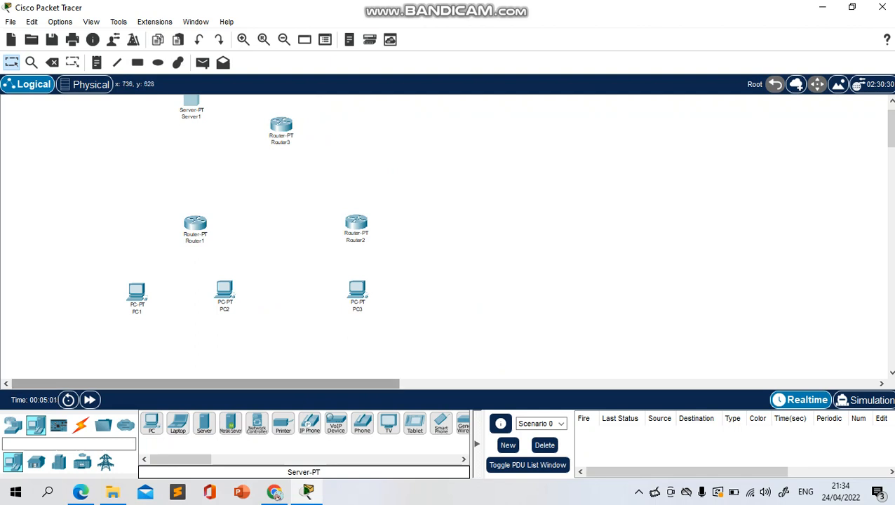
pyautogui.moveTo(281, 128); pyautogui.dragTo(435, 133)
pyautogui.moveTo(356, 223); pyautogui.dragTo(522, 226)
pyautogui.moveTo(195, 224); pyautogui.dragTo(379, 228)
pyautogui.moveTo(358, 292); pyautogui.dragTo(529, 298)
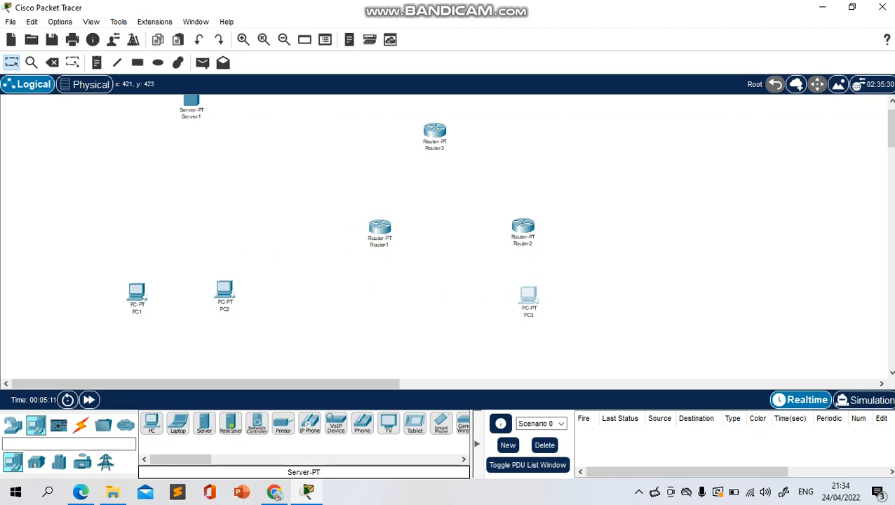
pyautogui.moveTo(224, 294); pyautogui.dragTo(394, 301)
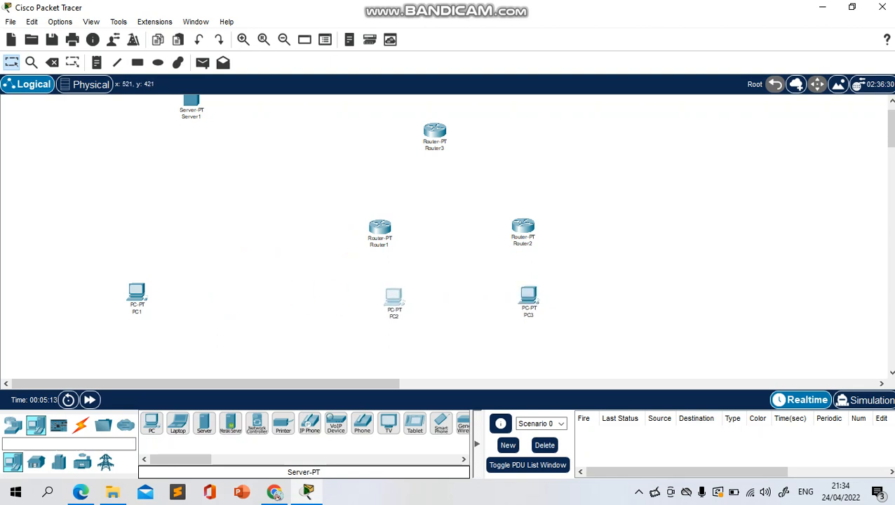
pyautogui.moveTo(137, 295); pyautogui.dragTo(335, 301)
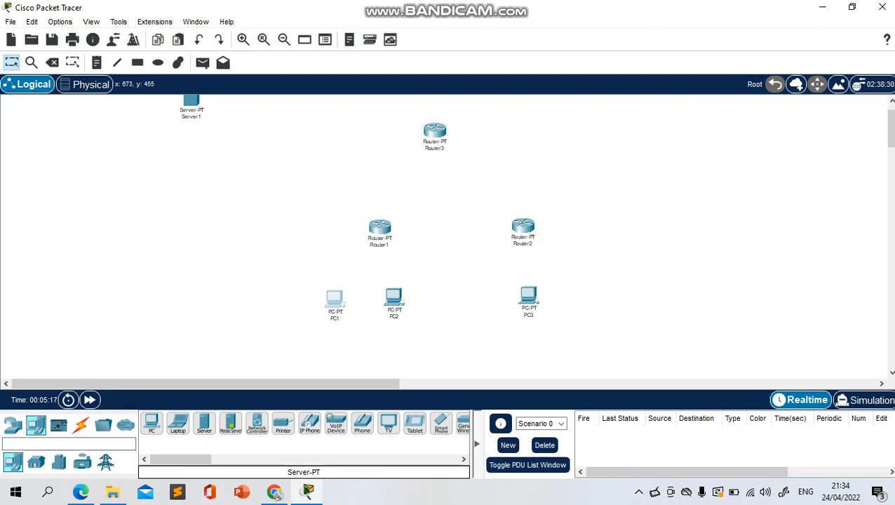
# - Move Server1 to the upper left of Router3 and place a second server to the upper right of Router3
pyautogui.moveTo(191, 101); pyautogui.dragTo(346, 97)
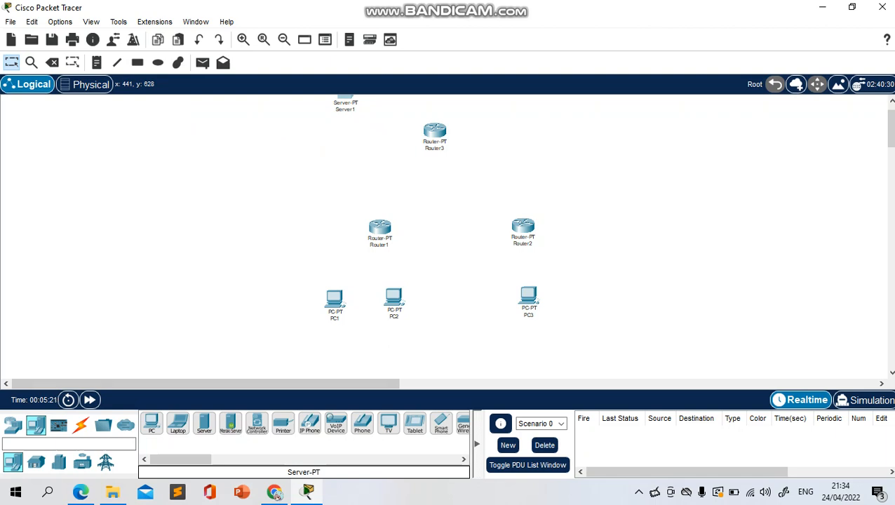
pyautogui.moveTo(204, 423); pyautogui.dragTo(526, 101)
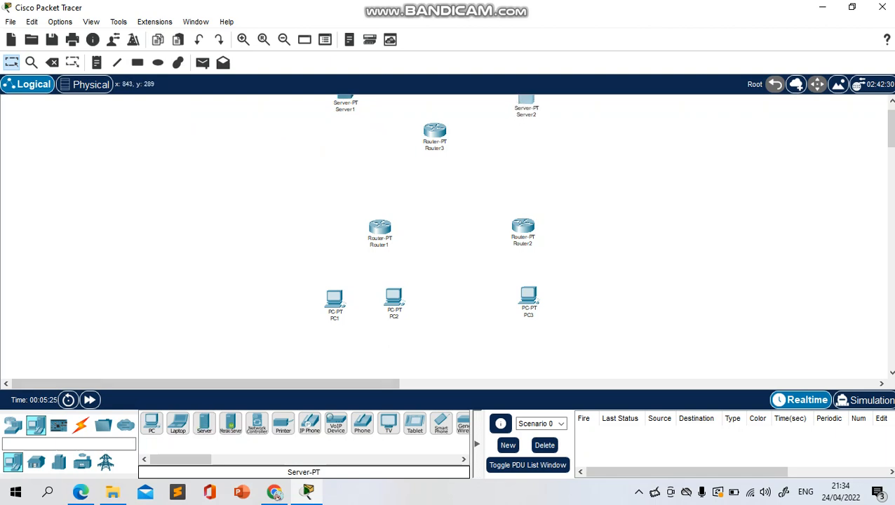
# - Connect PC1's FastEthernet0 to Router1's FastEthernet0/0 with a copper cross-over cable
pyautogui.click(80, 424)
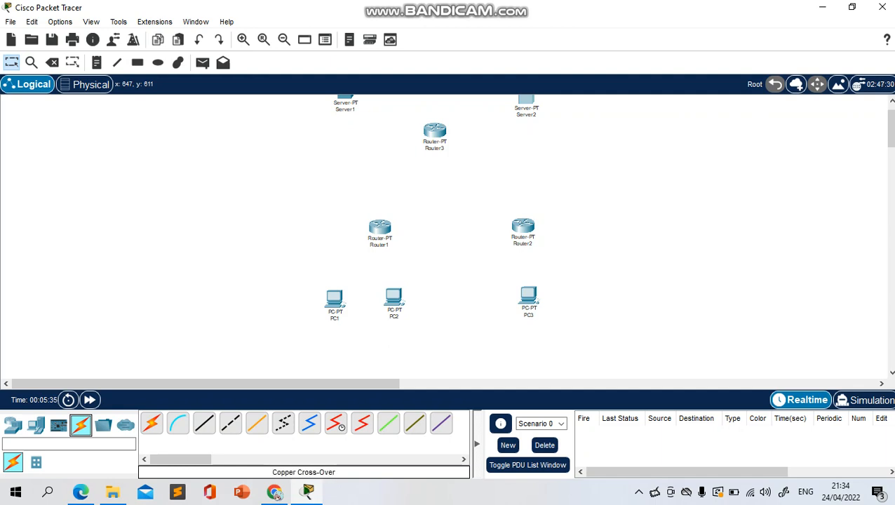
pyautogui.click(230, 423)
pyautogui.click(334, 299)
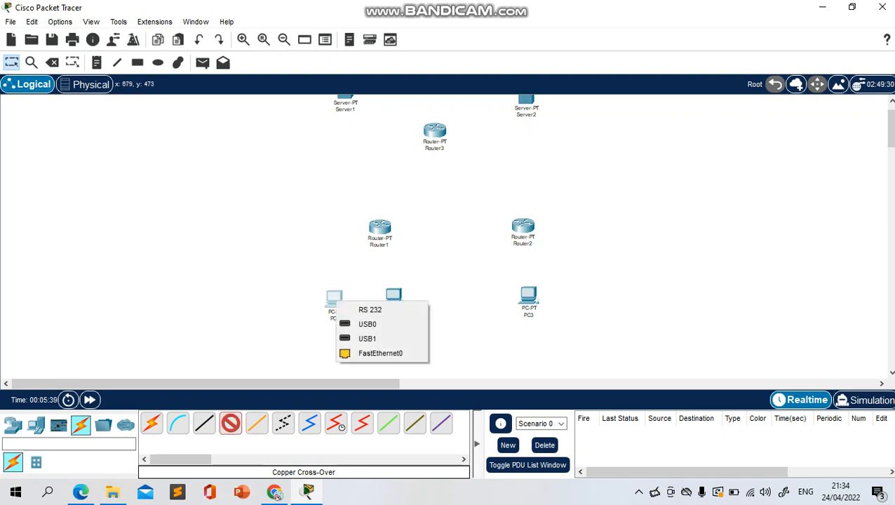
pyautogui.click(380, 351)
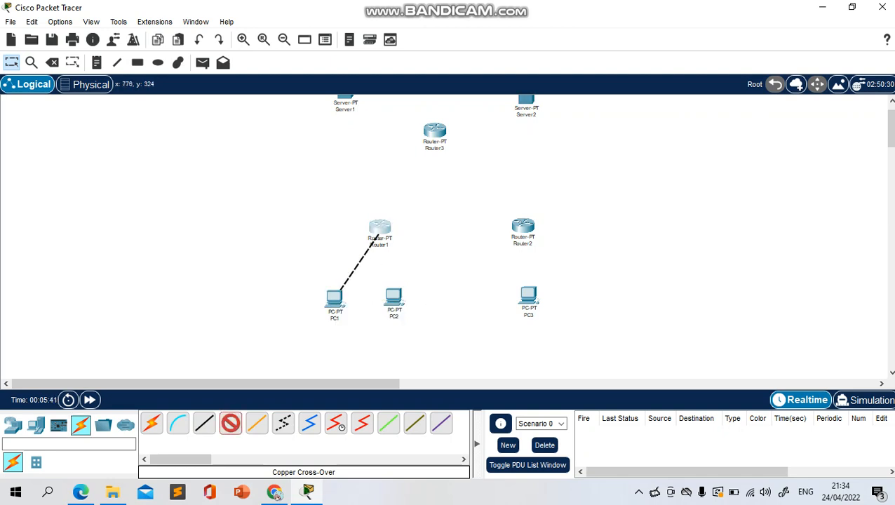
pyautogui.click(381, 229)
pyautogui.click(432, 265)
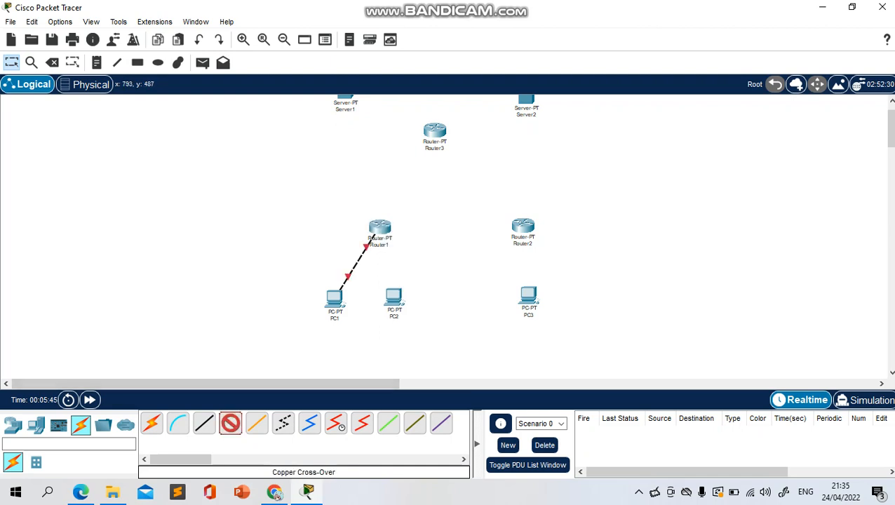
# - Connect PC2's FastEthernet0 to Router1's FastEthernet1/0 with a copper cross-over cable
pyautogui.click(394, 298)
pyautogui.click(438, 359)
pyautogui.click(384, 230)
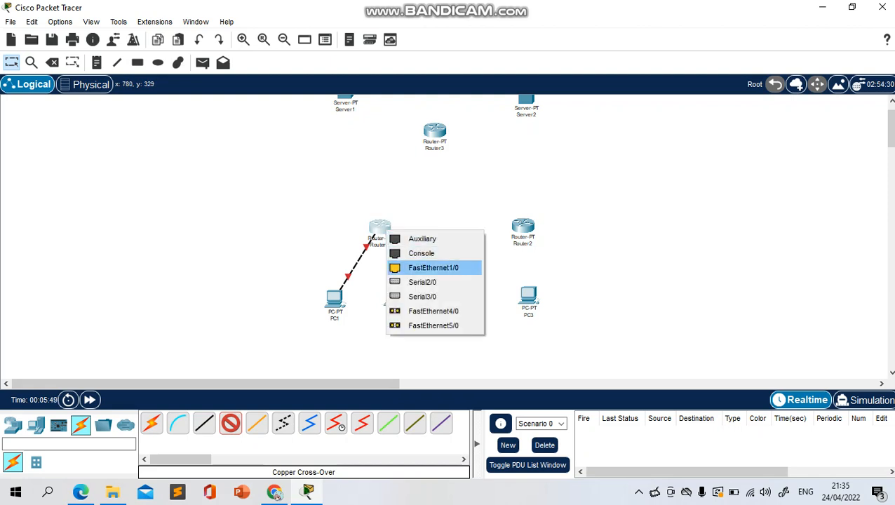
pyautogui.click(433, 268)
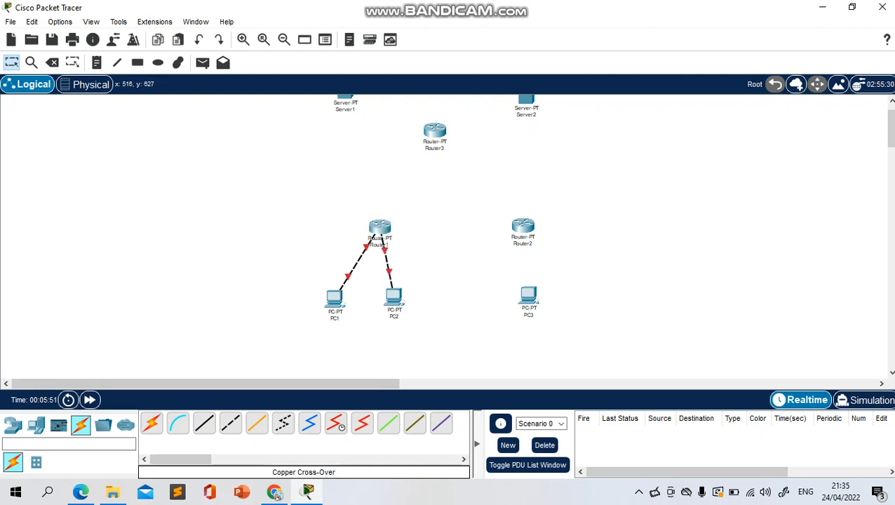
# - Connect PC3's FastEthernet0 to Router2's FastEthernet0/0 with a copper cross-over cable
pyautogui.click(231, 423)
pyautogui.click(528, 298)
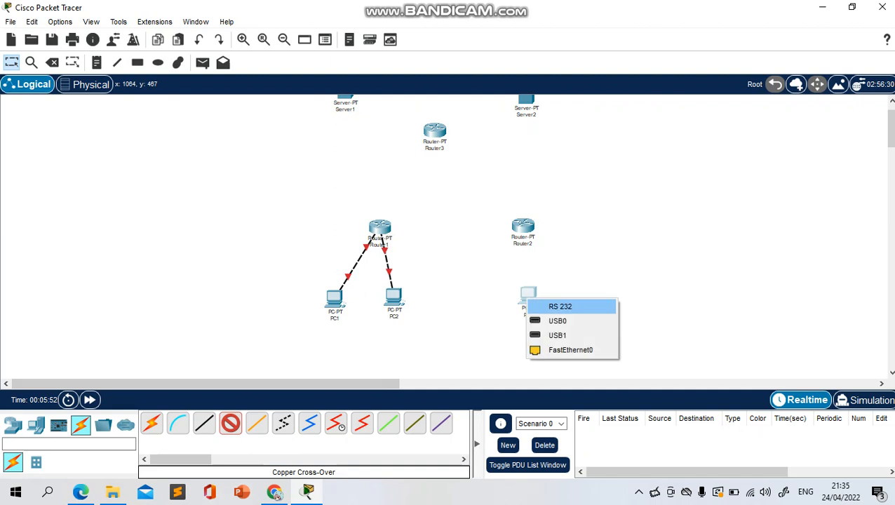
pyautogui.click(565, 350)
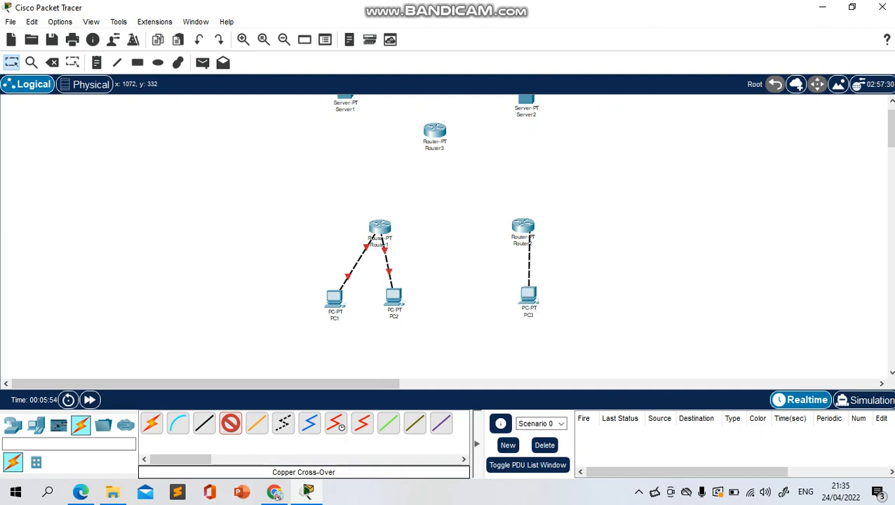
pyautogui.click(526, 227)
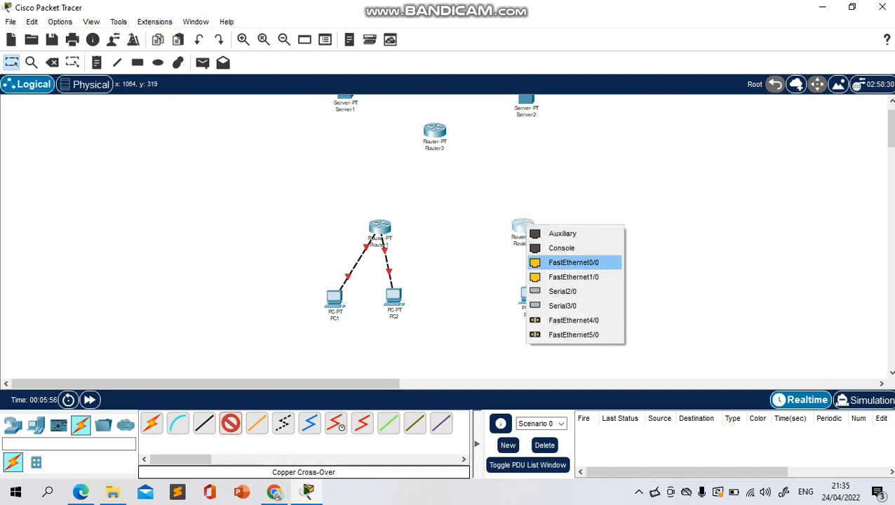
pyautogui.click(573, 262)
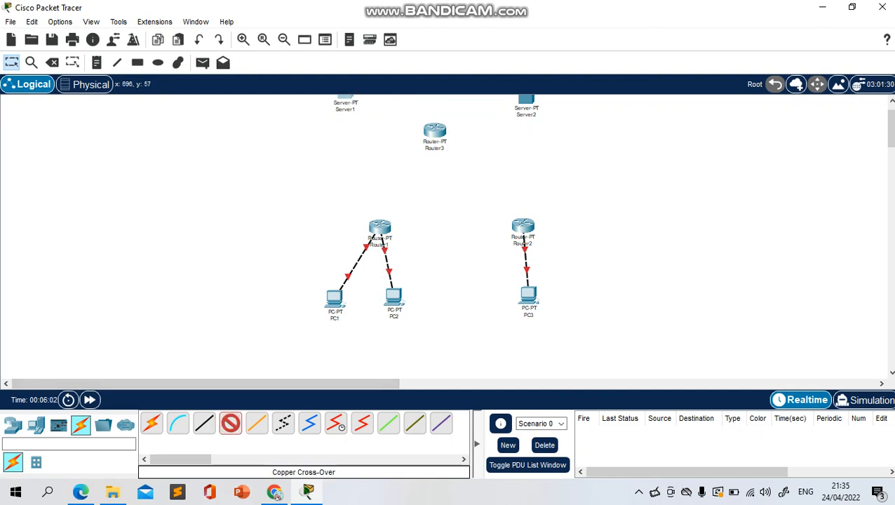
# - Connect Server1 to Router3's FastEthernet0/0 with a copper cross-over cable
pyautogui.click(346, 98)
pyautogui.click(372, 102)
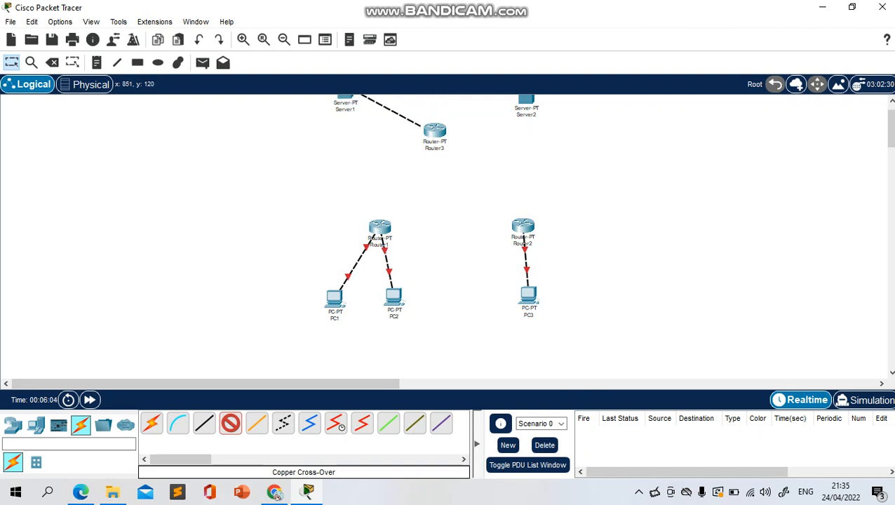
pyautogui.click(434, 129)
pyautogui.click(479, 165)
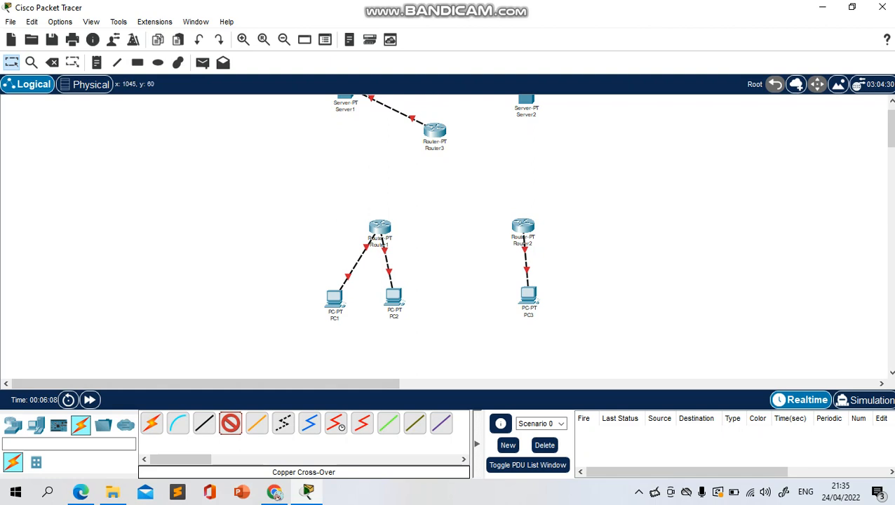
# - Connect Server2 to Router3's FastEthernet1/0 with a copper cross-over cable
pyautogui.click(526, 100)
pyautogui.click(565, 110)
pyautogui.click(435, 130)
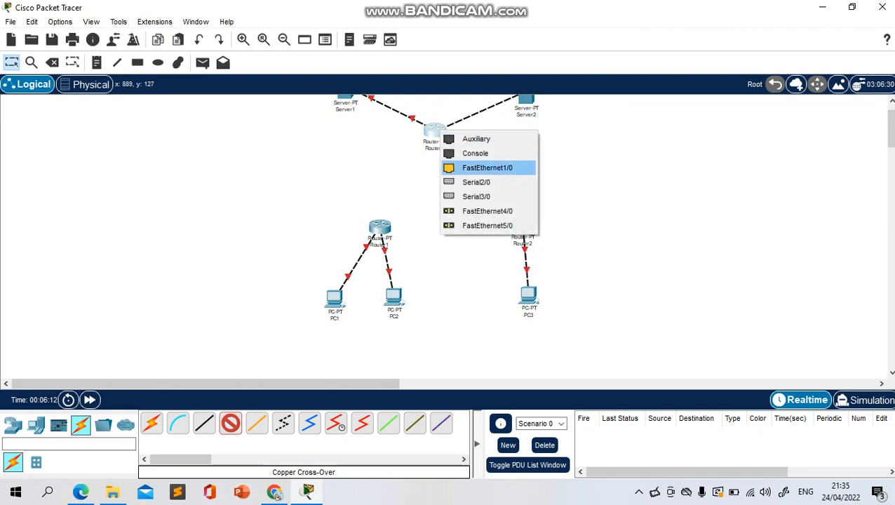
pyautogui.click(488, 168)
# - Connect Router1's Serial2/0 to Router2's Serial2/0 with a Serial DCE cable
pyautogui.click(891, 100)
pyautogui.click(891, 100)
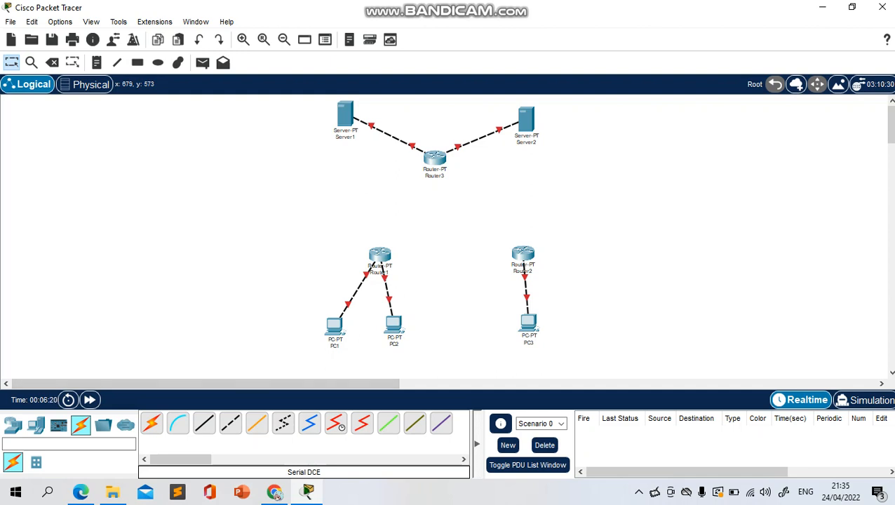
pyautogui.click(336, 424)
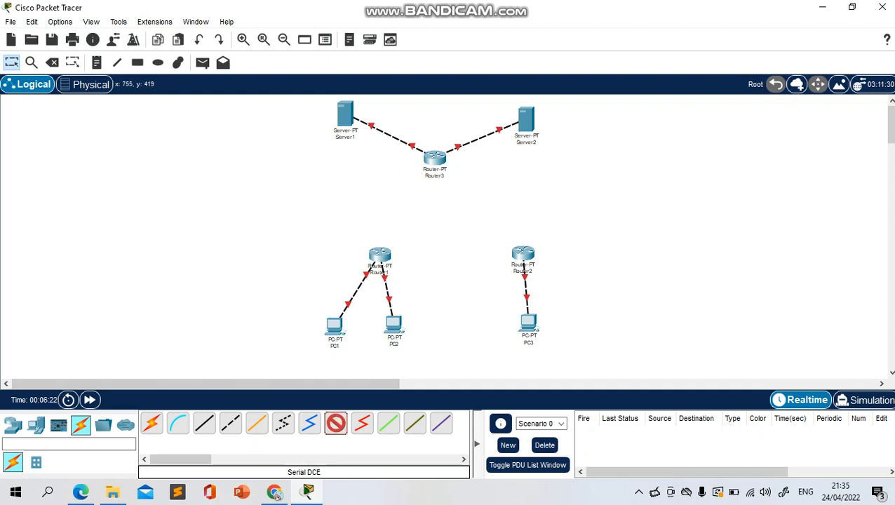
pyautogui.click(383, 256)
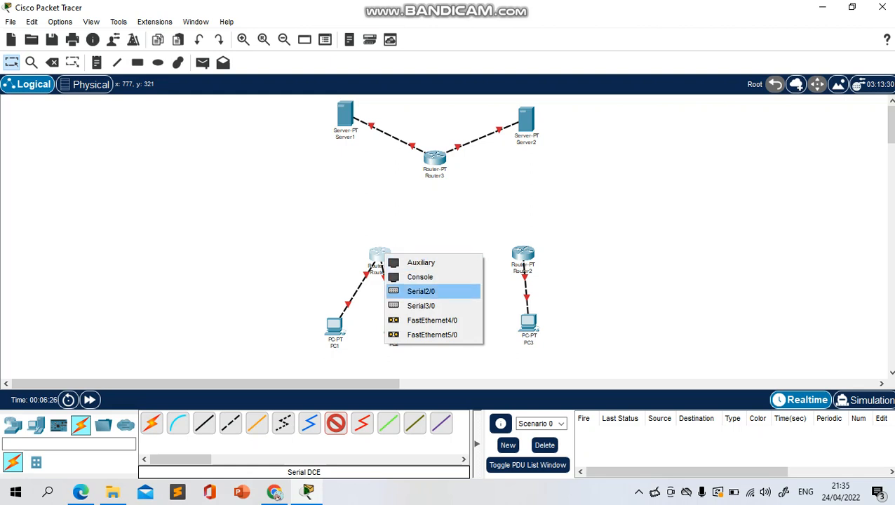
pyautogui.click(421, 291)
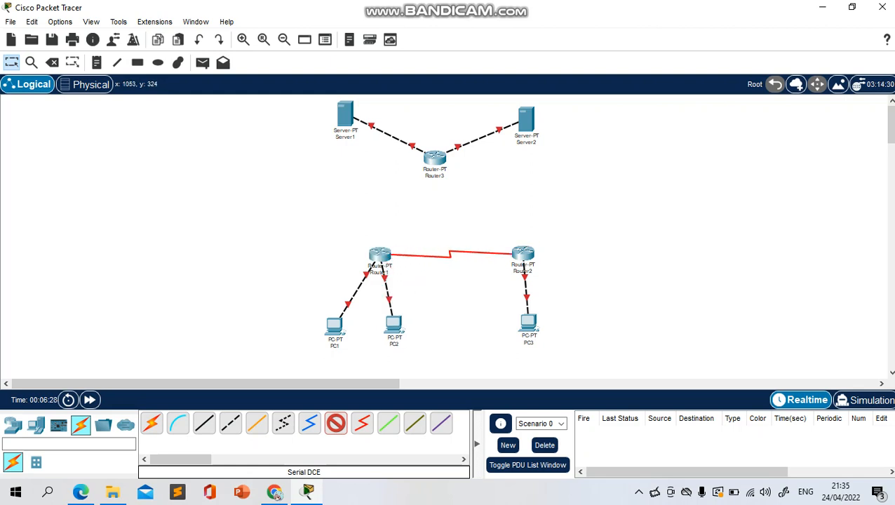
pyautogui.click(523, 256)
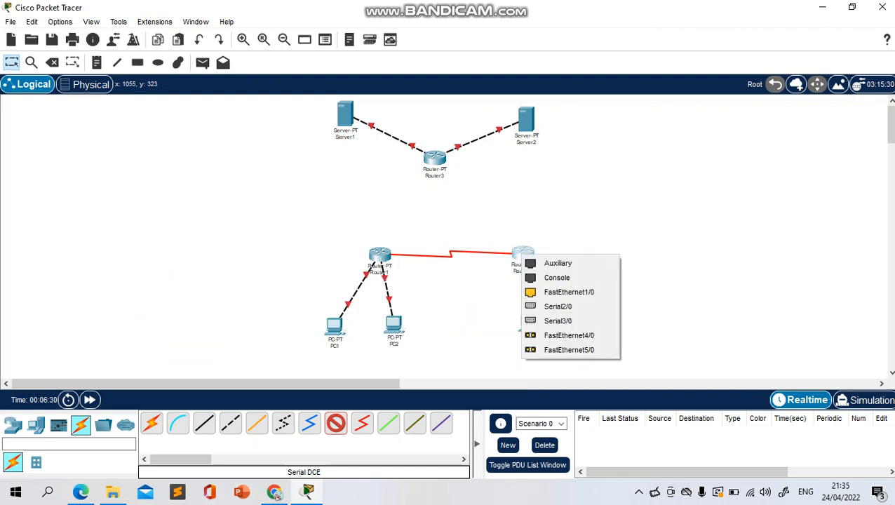
pyautogui.click(562, 307)
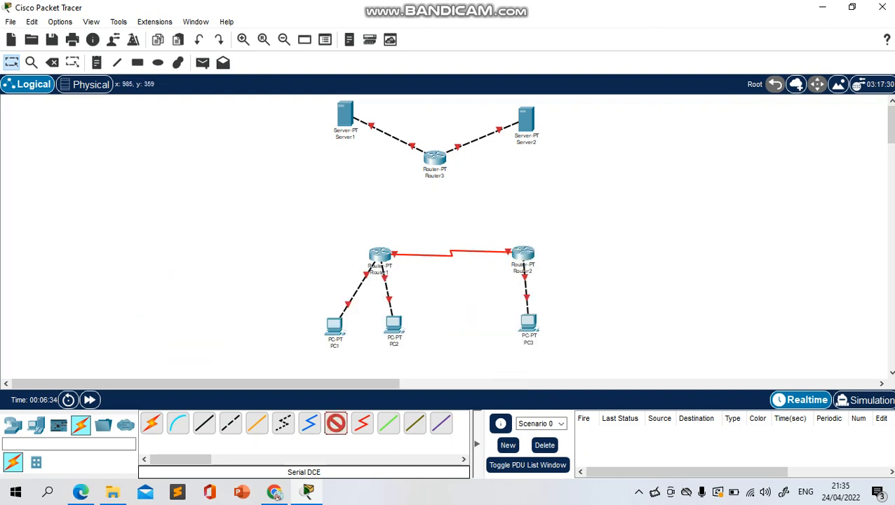
# - Connect Router2's Serial3/0 to Router3's Serial2/0 with a Serial DCE cable
pyautogui.click(523, 255)
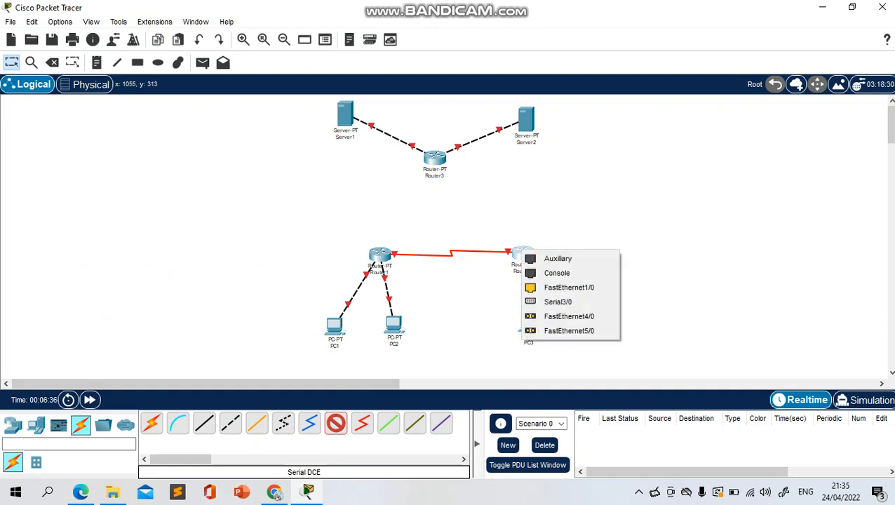
pyautogui.click(560, 302)
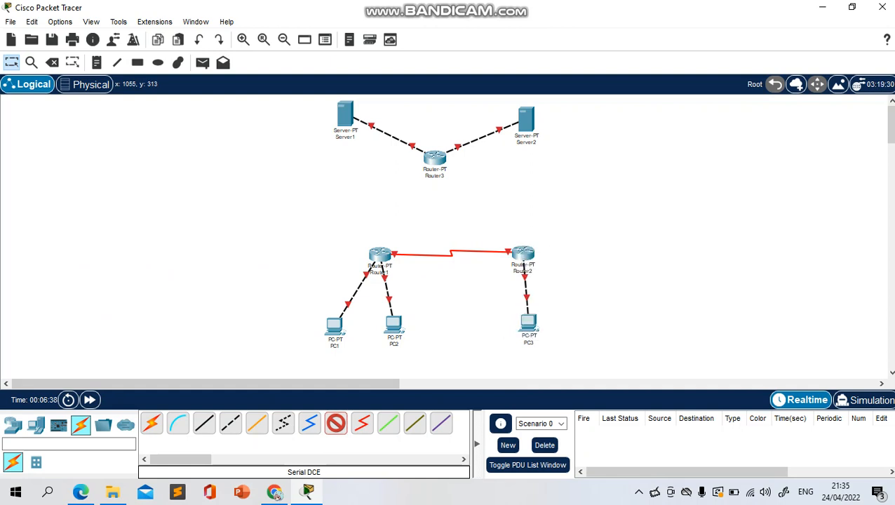
pyautogui.click(438, 159)
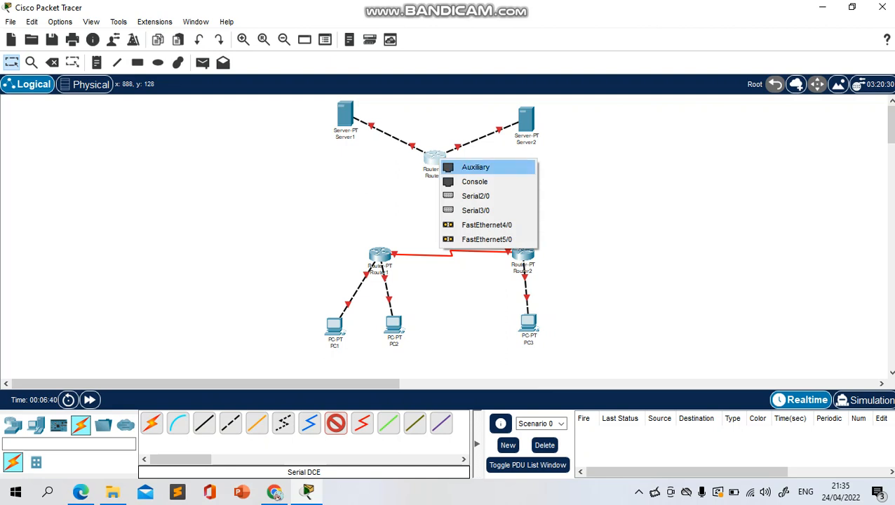
pyautogui.click(484, 196)
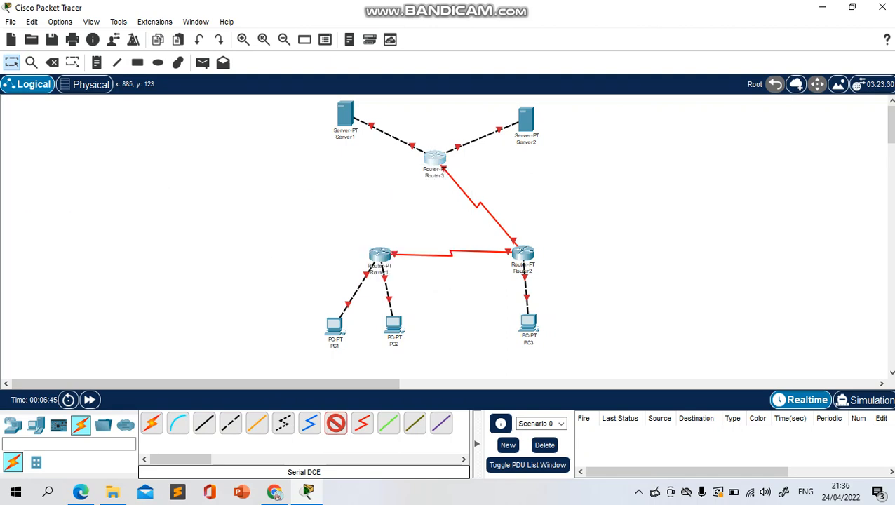
# - Connect Router3's Serial3/0 to Router1's Serial3/0 with a Serial DCE cable
pyautogui.click(437, 159)
pyautogui.click(475, 193)
pyautogui.click(379, 254)
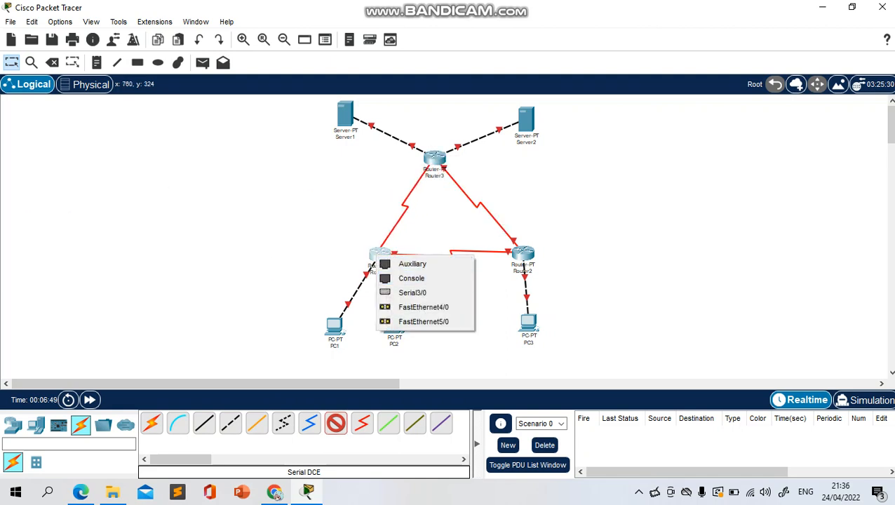
pyautogui.click(414, 292)
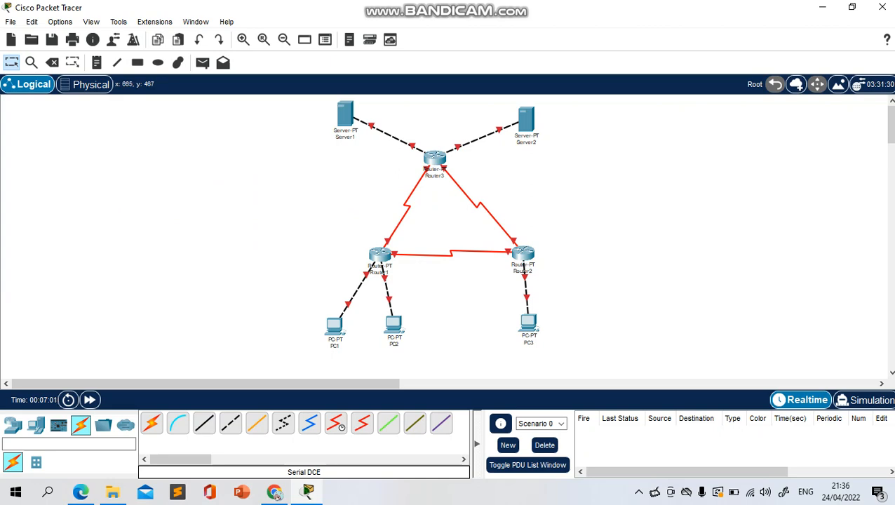
# - In PC1's IP configuration, set the IPv4 address to 192.168.1.1 and the subnet mask to 255.255.255.192
pyautogui.moveTo(331, 325)
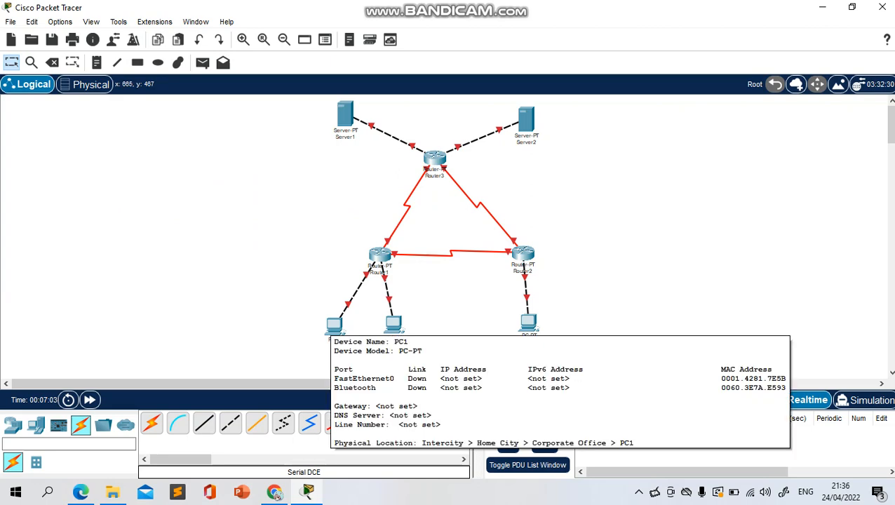
pyautogui.click(333, 325)
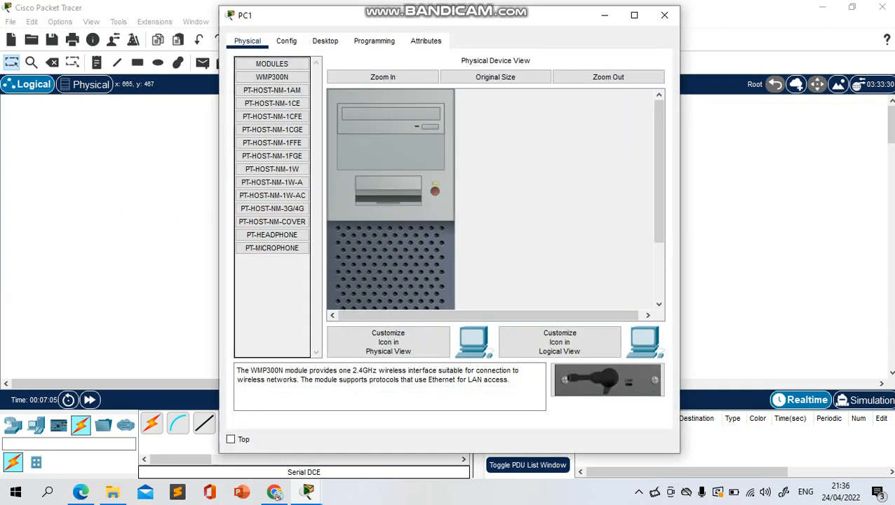
pyautogui.click(325, 42)
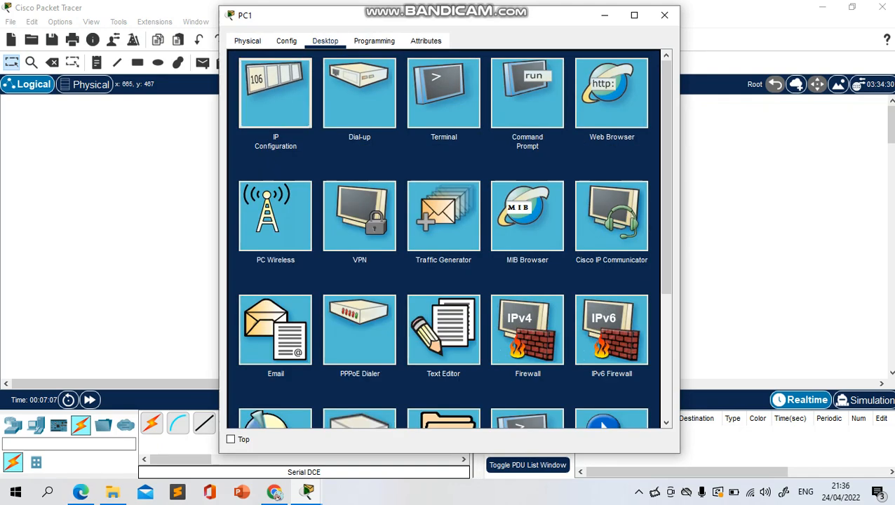
pyautogui.click(275, 95)
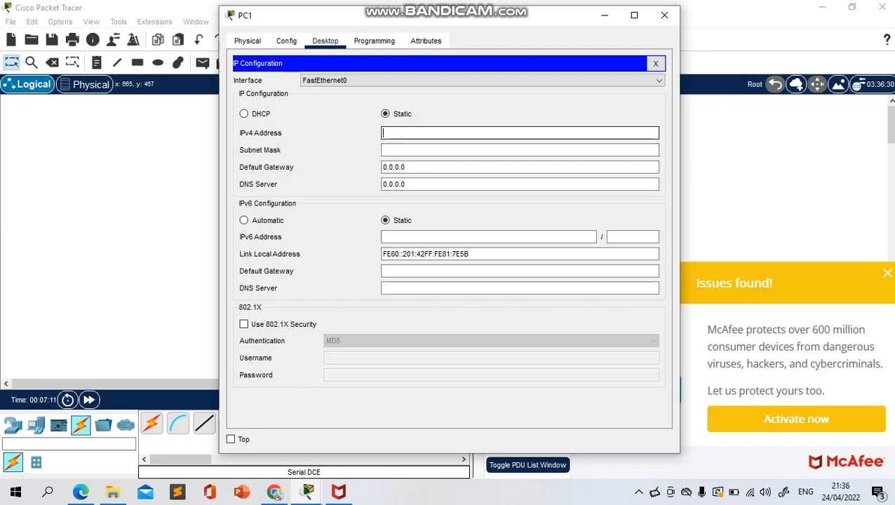
pyautogui.write('19')
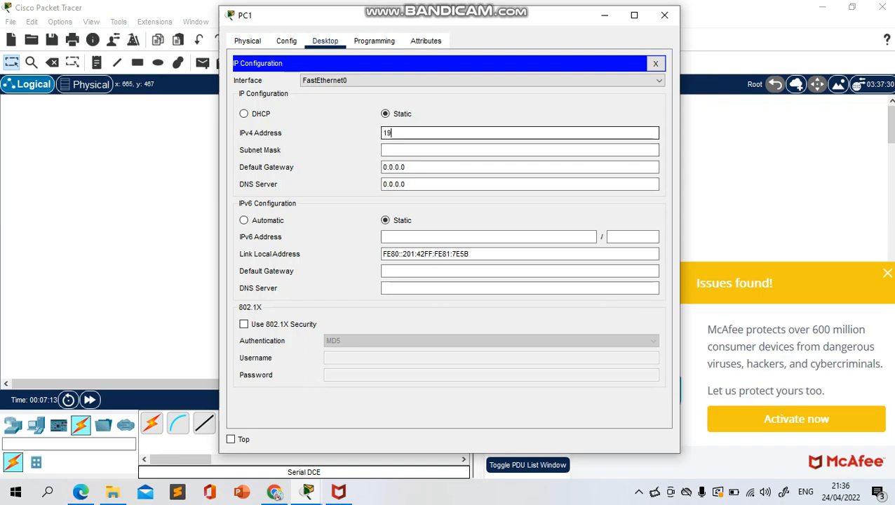
pyautogui.write('2.1')
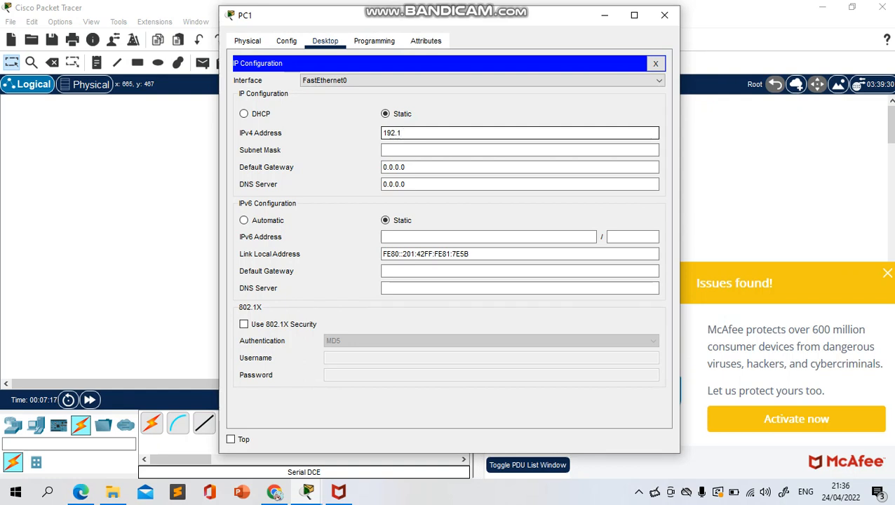
pyautogui.write('68.1.1')
pyautogui.click(399, 150)
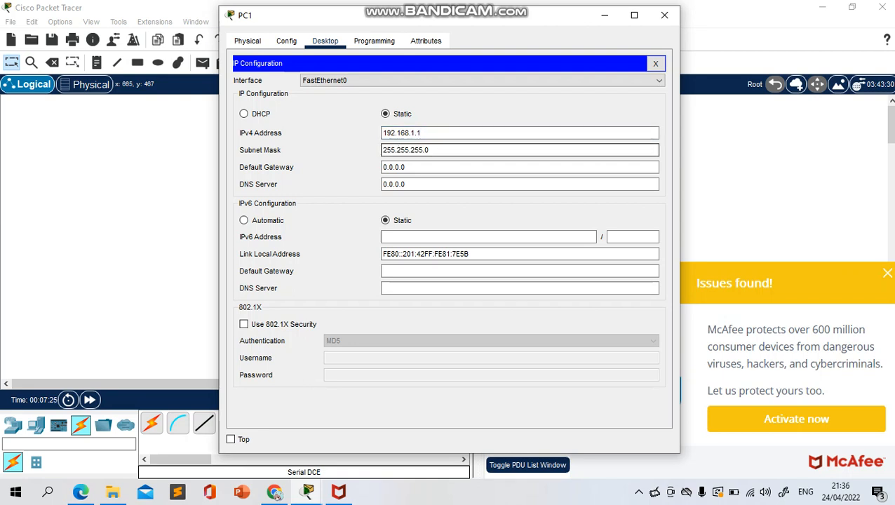
pyautogui.click(430, 149)
pyautogui.press('BackSpace')
pyautogui.write('192')
# - Set PC1's IPv4 default gateway to 192.168.1.62 and close the PC1 window
pyautogui.click(429, 167)
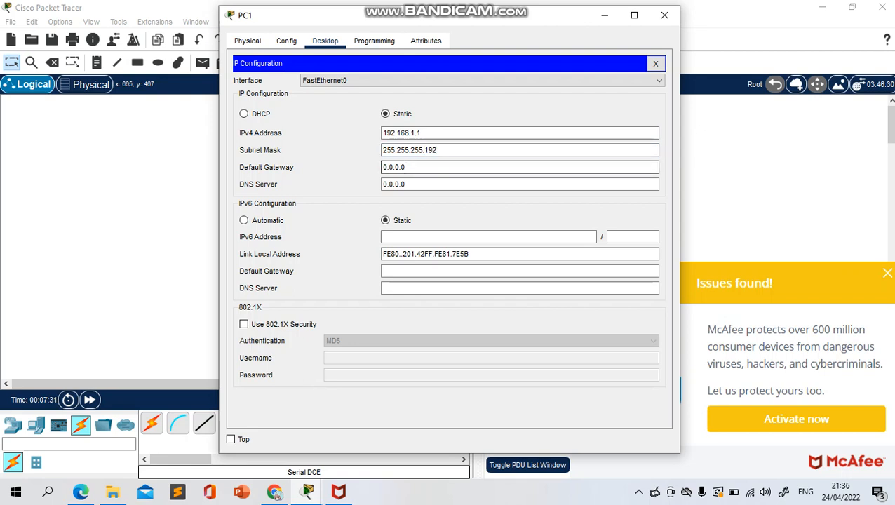
pyautogui.press('BackSpace')
pyautogui.press('BackSpace')
pyautogui.press('BackSpace')
pyautogui.press('BackSpace')
pyautogui.press('BackSpace')
pyautogui.press('BackSpace')
pyautogui.press('BackSpace')
pyautogui.click(429, 132)
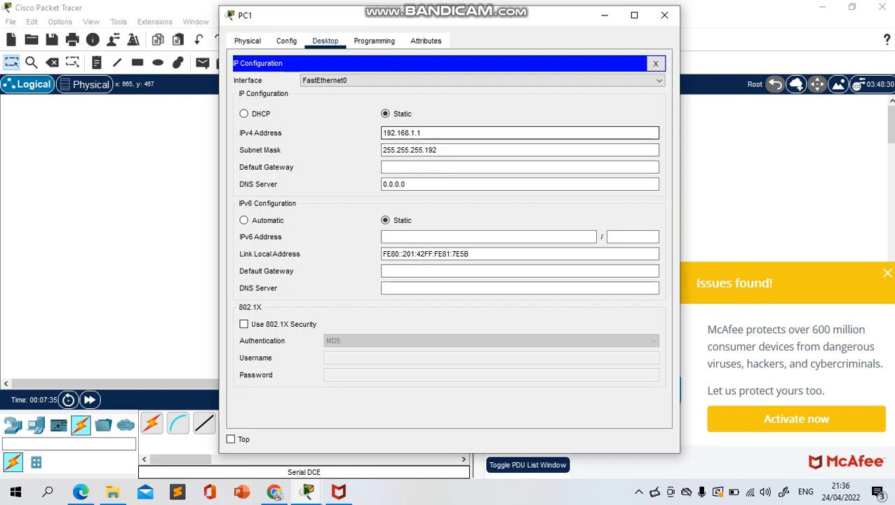
pyautogui.hotkey('ctrl', 'a')
pyautogui.hotkey('ctrl', 'c')
pyautogui.press('Tab')
pyautogui.press('Tab')
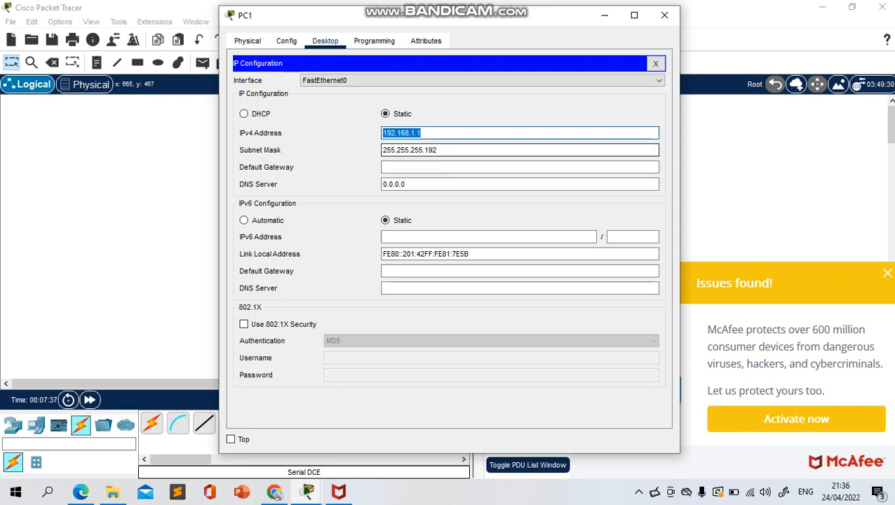
pyautogui.hotkey('ctrl', 'v')
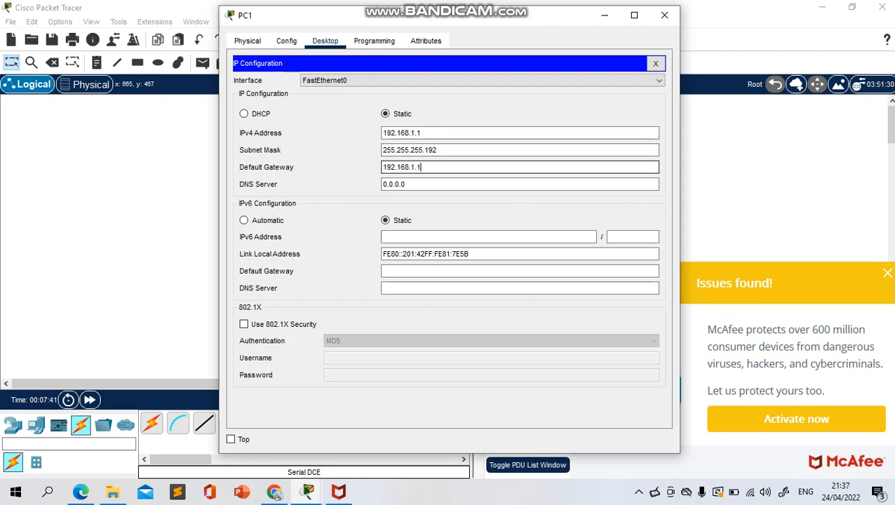
pyautogui.press('BackSpace')
pyautogui.write('62')
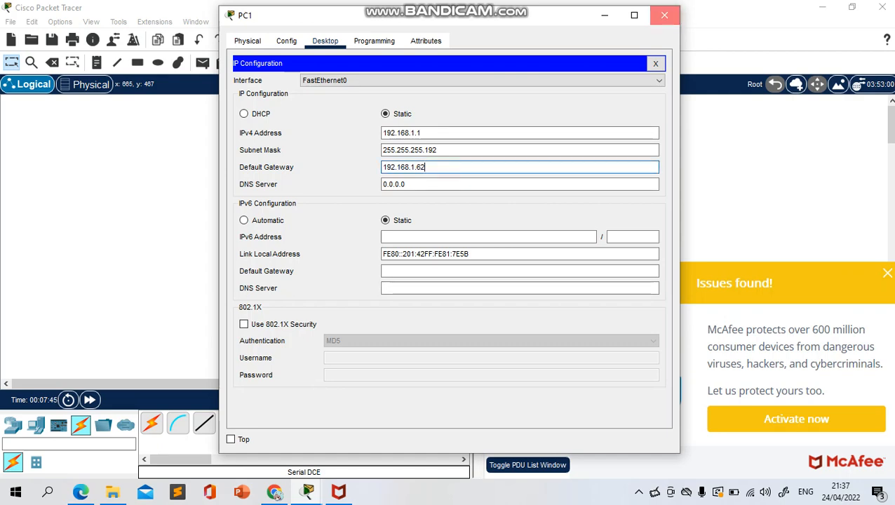
pyautogui.click(665, 14)
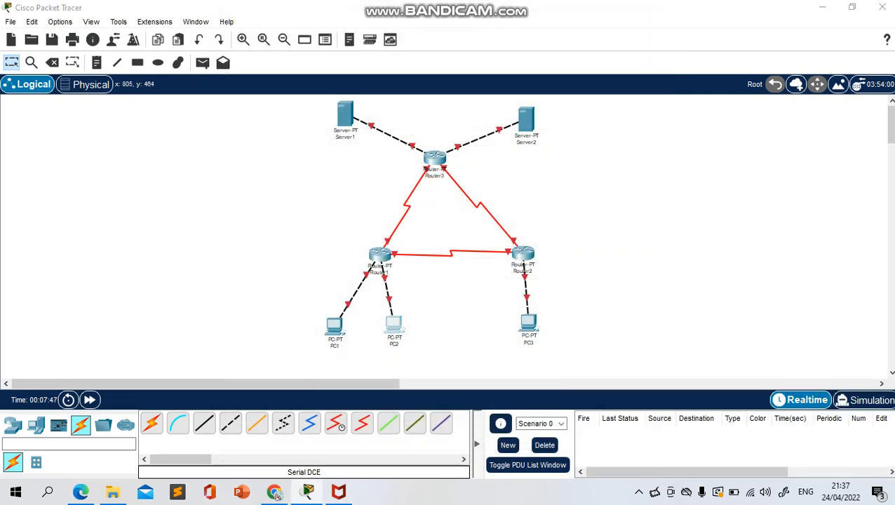
# - In PC2's IP configuration, set the IPv4 address to 192.168.1.65 and the subnet mask to 255.255.255.192
pyautogui.click(393, 325)
pyautogui.click(325, 40)
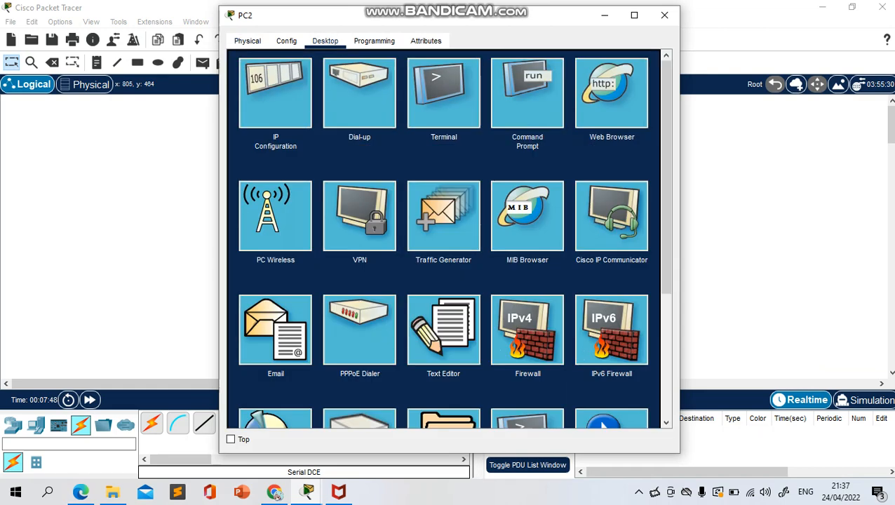
pyautogui.click(276, 98)
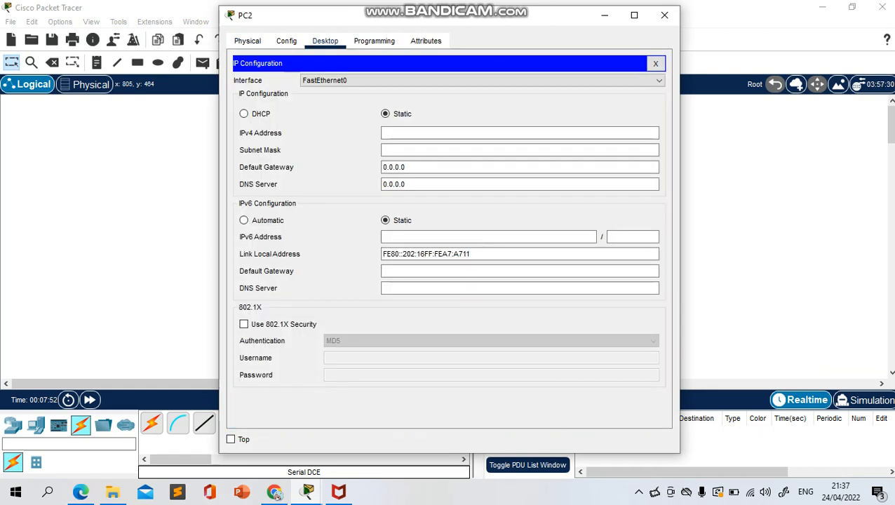
pyautogui.click(519, 134)
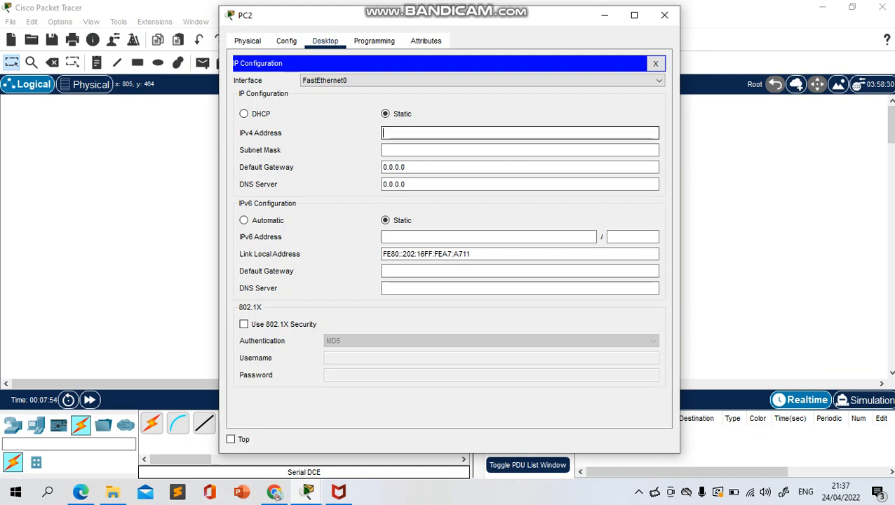
pyautogui.write('192.168.1.65')
pyautogui.press('Tab')
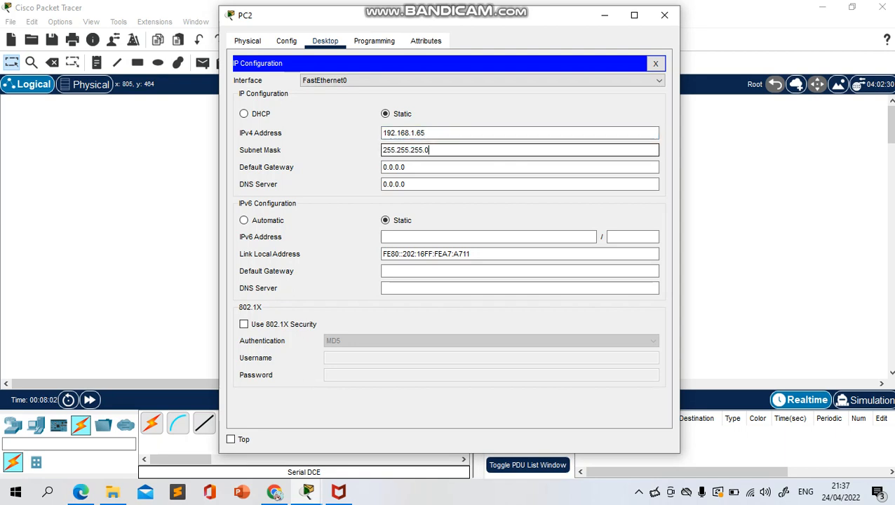
pyautogui.press('BackSpace')
pyautogui.write('192')
# - Set PC2's IPv4 default gateway to 192.168.1.126 and close the PC2 window
pyautogui.click(406, 167)
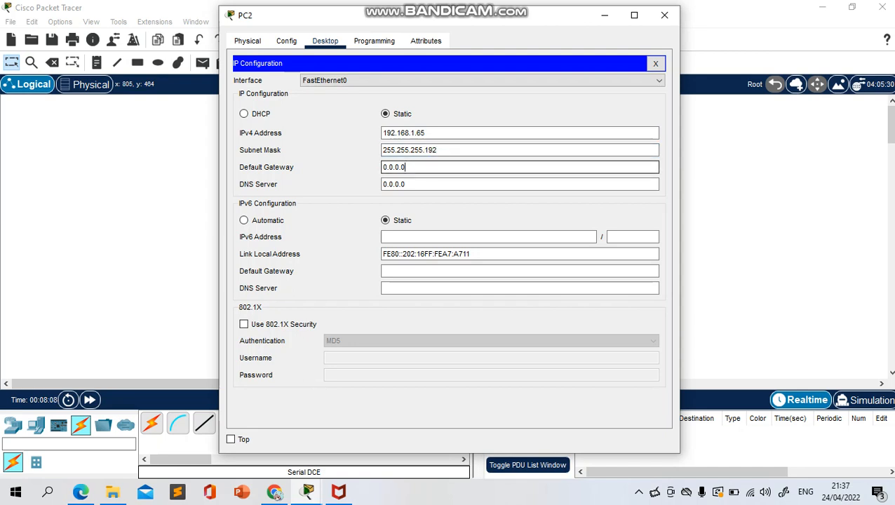
pyautogui.hotkey('ctrl', 'a')
pyautogui.write('192.168.1.126')
pyautogui.click(664, 15)
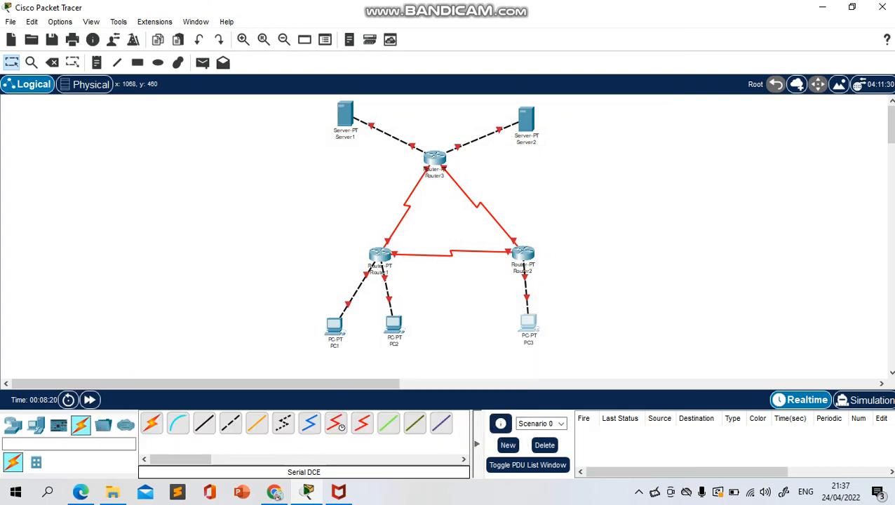
# - In PC3's IP configuration, set the IPv4 address to 192.168.1.253 and the subnet mask to 255.255.255.128
pyautogui.click(529, 325)
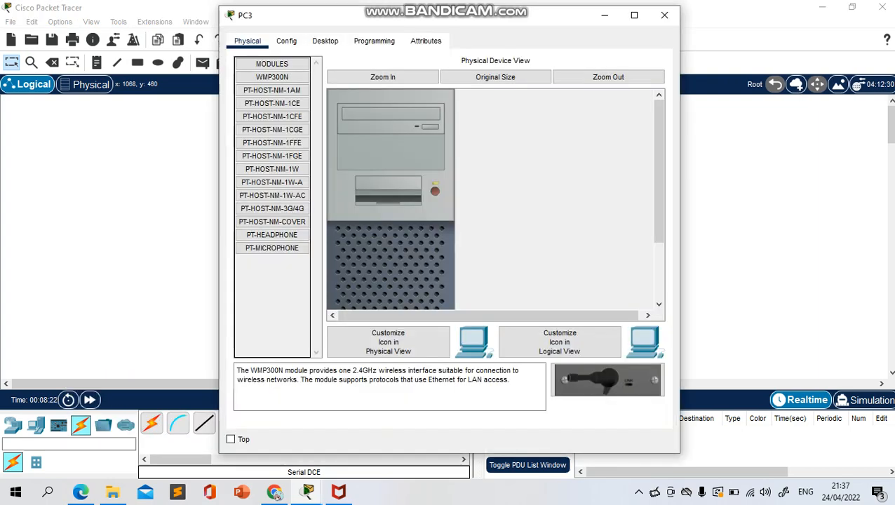
pyautogui.click(325, 40)
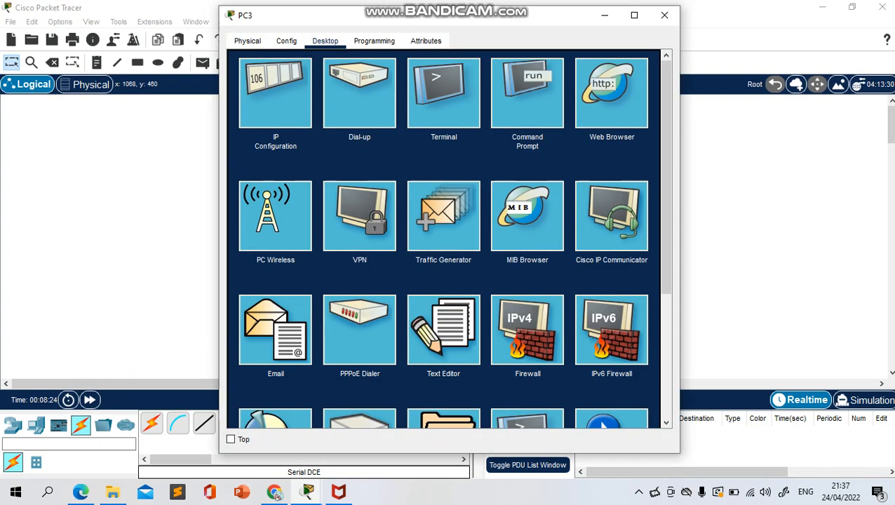
pyautogui.click(275, 93)
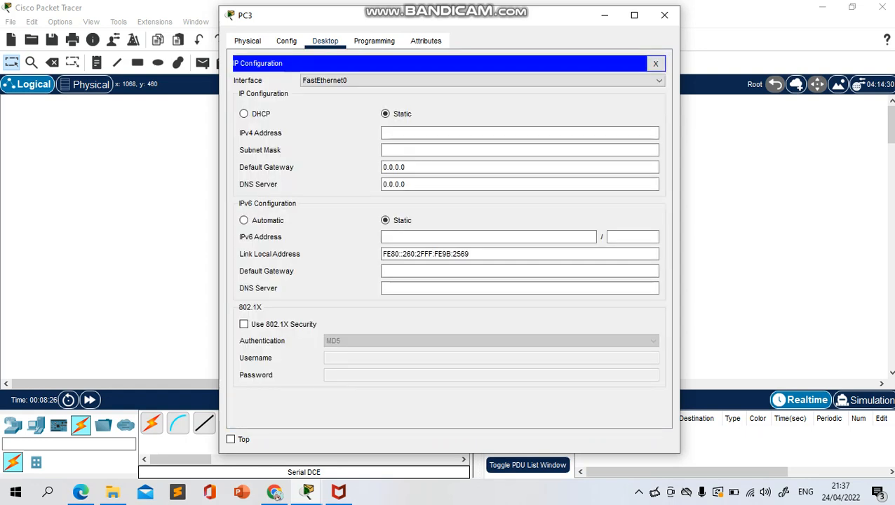
pyautogui.click(449, 133)
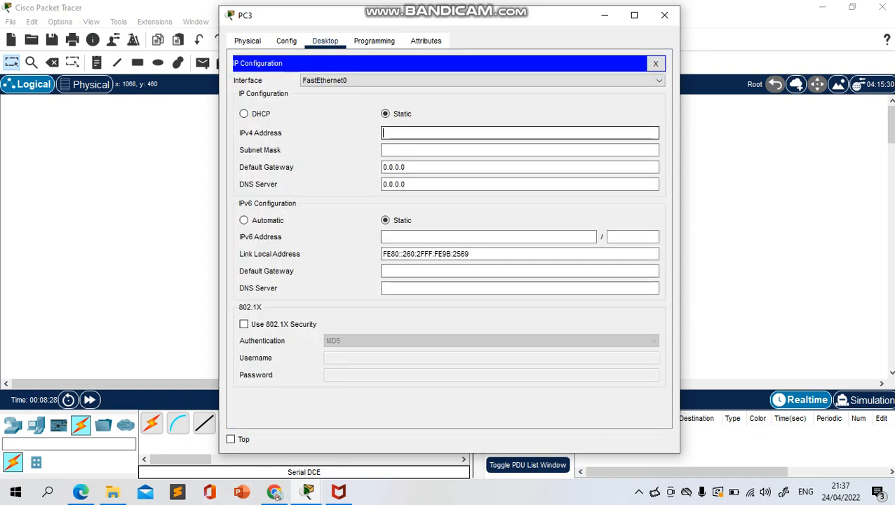
pyautogui.write('192.168.1.253')
pyautogui.click(520, 150)
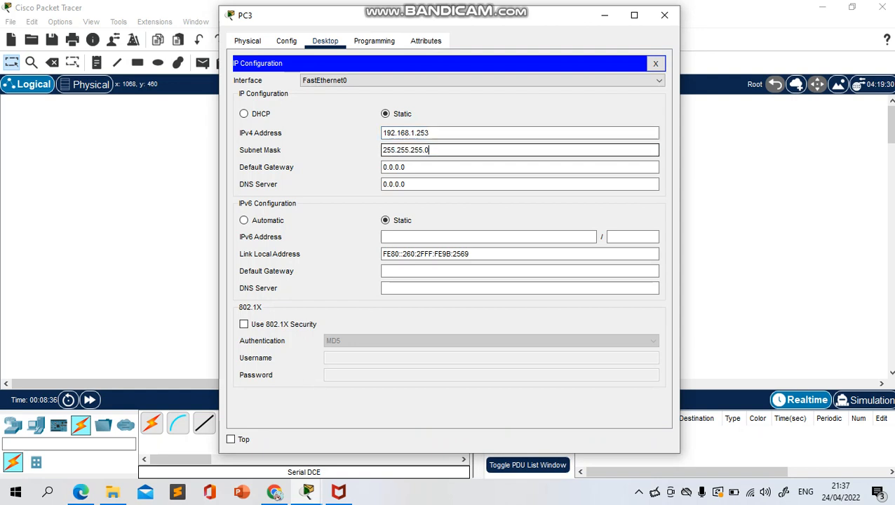
pyautogui.press('BackSpace')
pyautogui.write('128')
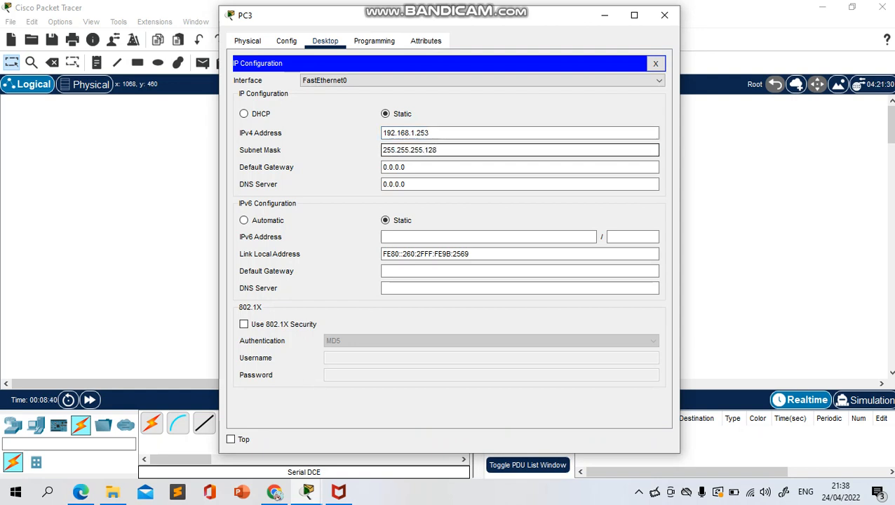
# - Set PC3's IPv4 default gateway to 192.168.1.254 and close the PC3 window
pyautogui.press('Tab')
pyautogui.press('Tab')
pyautogui.hotkey('ctrl', 'a')
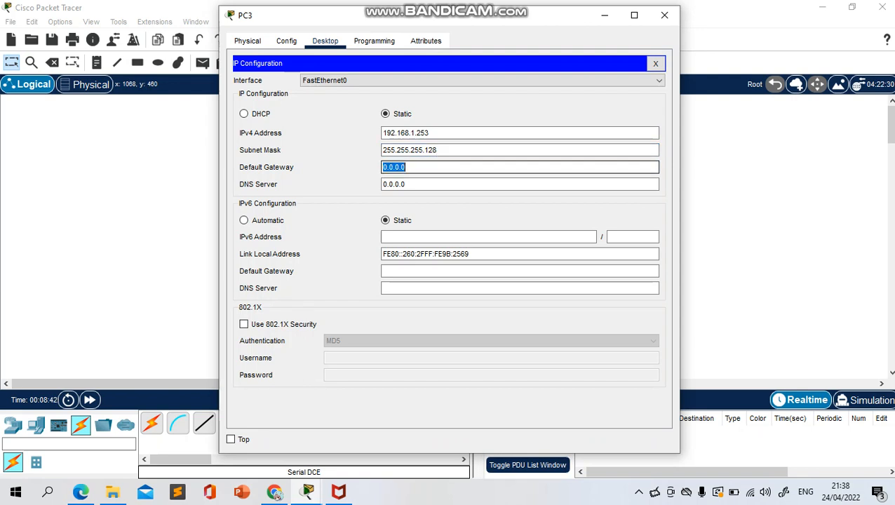
pyautogui.write('192.168.1.1')
pyautogui.press('BackSpace')
pyautogui.write('256')
pyautogui.press('BackSpace')
pyautogui.write('4')
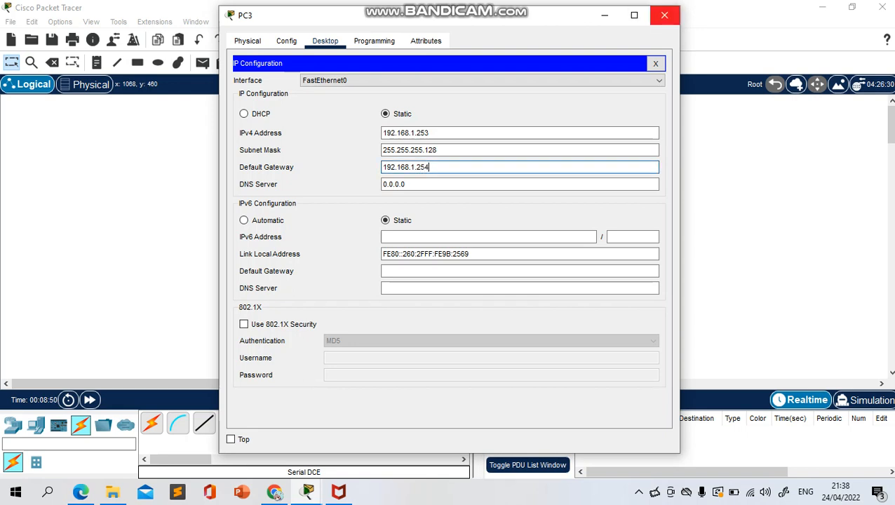
pyautogui.click(665, 15)
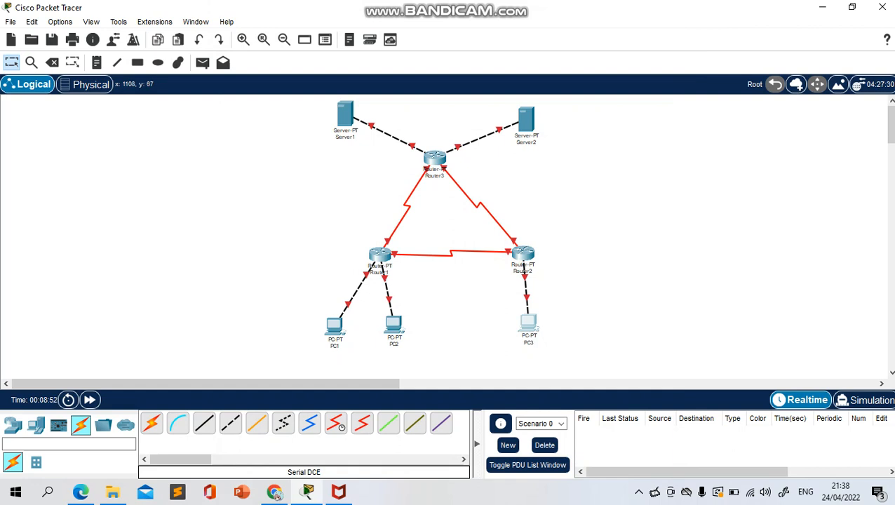
pyautogui.moveTo(346, 114)
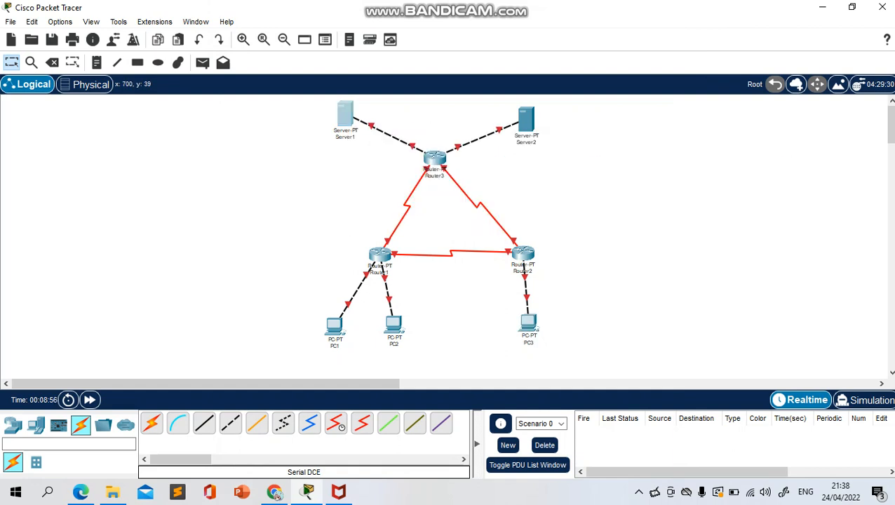
# - In Server1's IP configuration, set the IPv4 address to 33.33.33.1
pyautogui.click(345, 114)
pyautogui.click(286, 41)
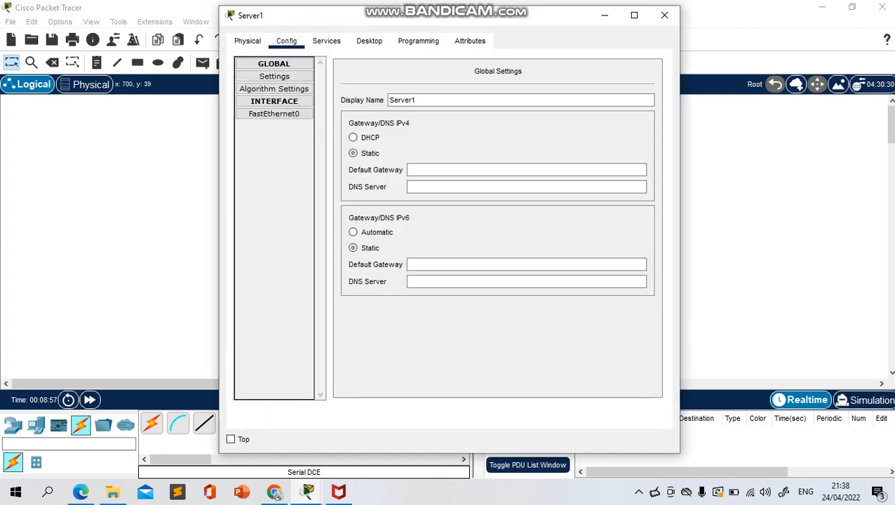
pyautogui.click(326, 41)
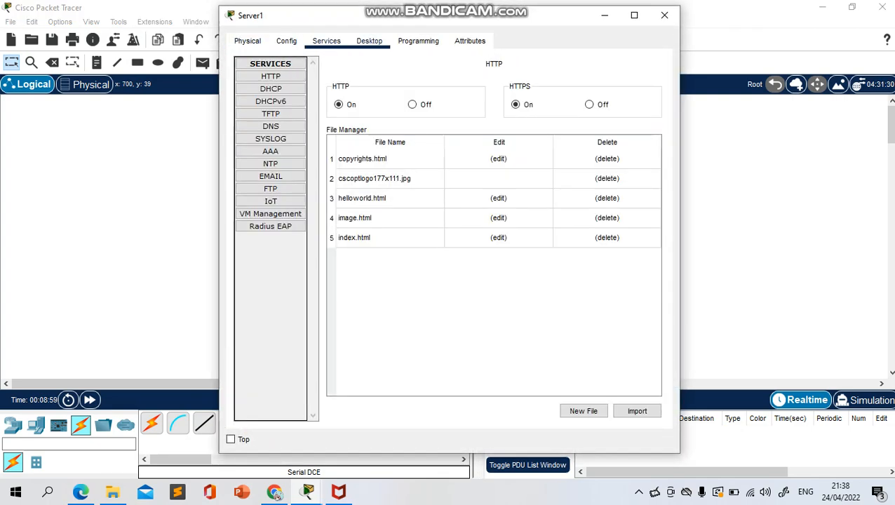
pyautogui.click(369, 41)
pyautogui.click(267, 98)
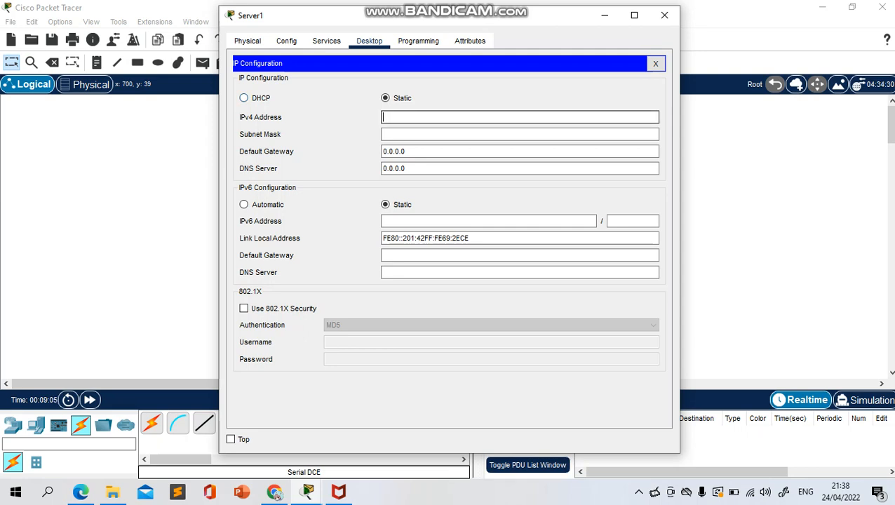
pyautogui.write('33.33.33.')
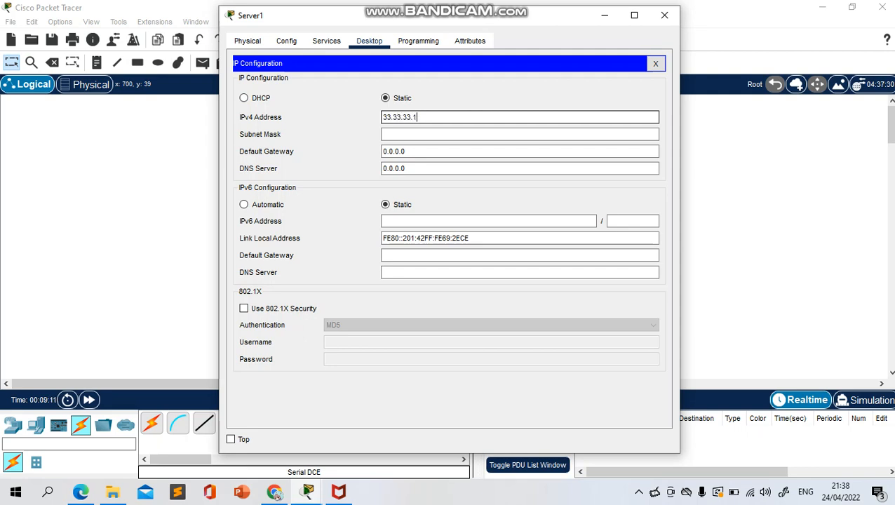
pyautogui.write('1')
# - Set Server1's subnet mask to 255.255.255.0
pyautogui.press('Tab')
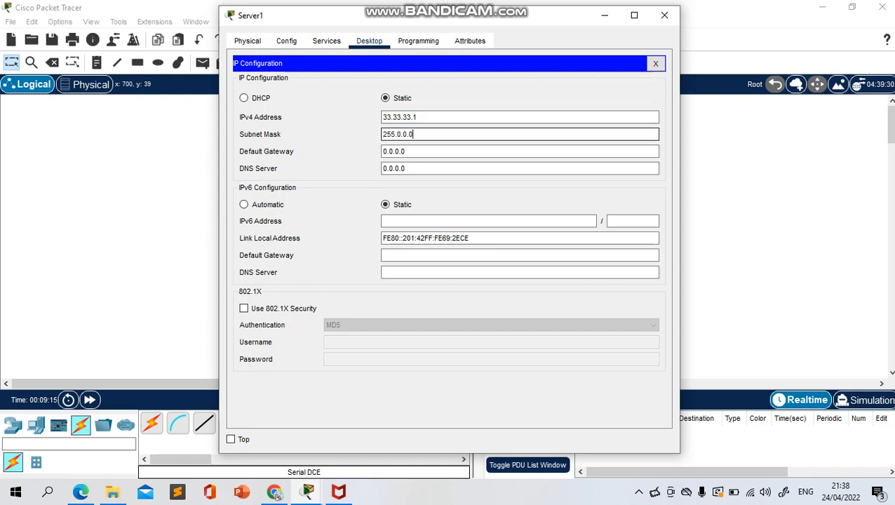
pyautogui.press('BackSpace')
pyautogui.press('BackSpace')
pyautogui.press('BackSpace')
pyautogui.press('BackSpace')
pyautogui.press('BackSpace')
pyautogui.press('BackSpace')
pyautogui.write('.255.255.0')
# - Set Server1's IPv4 default gateway to 33.33.33.3, reusing its copied IPv4 address, and close the Server1 window
pyautogui.click(430, 152)
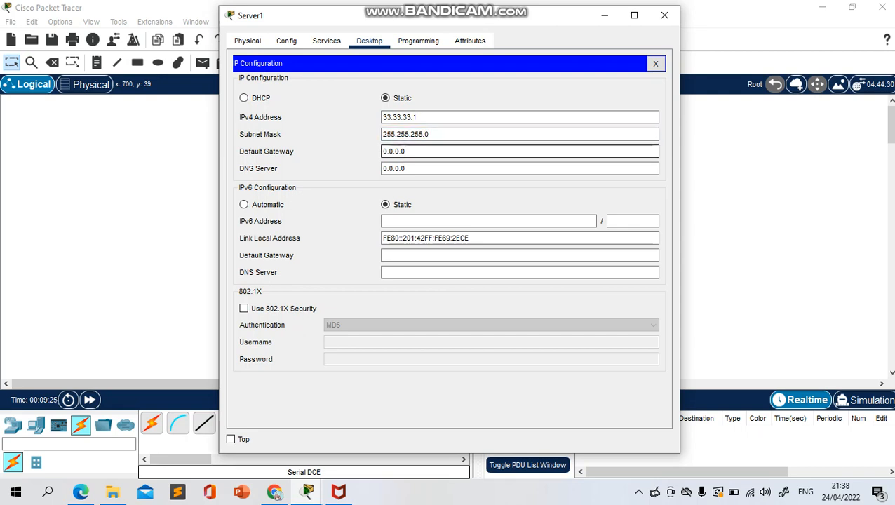
pyautogui.click(449, 134)
pyautogui.click(449, 117)
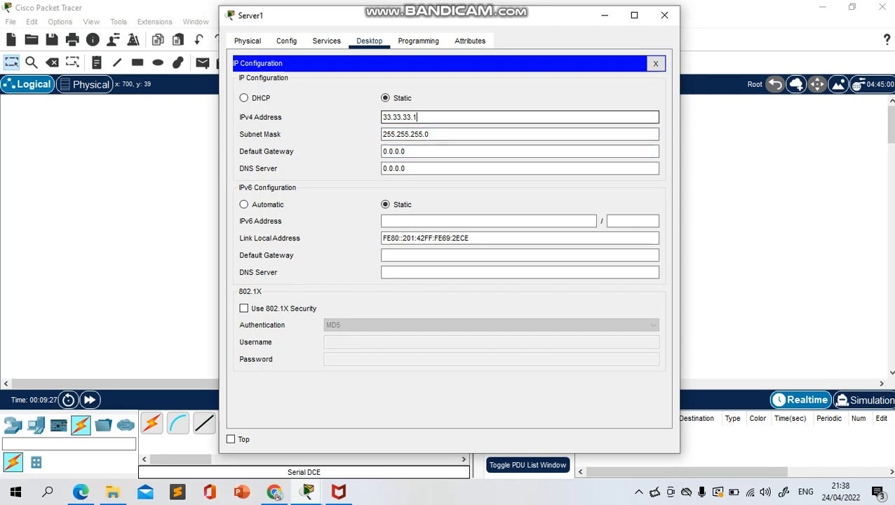
pyautogui.hotkey('ctrl', 'a')
pyautogui.hotkey('ctrl', 'c')
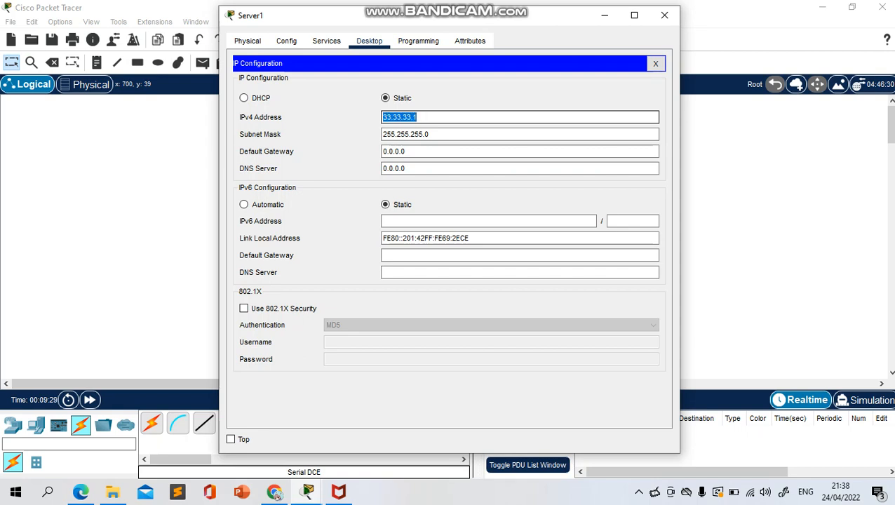
pyautogui.click(437, 151)
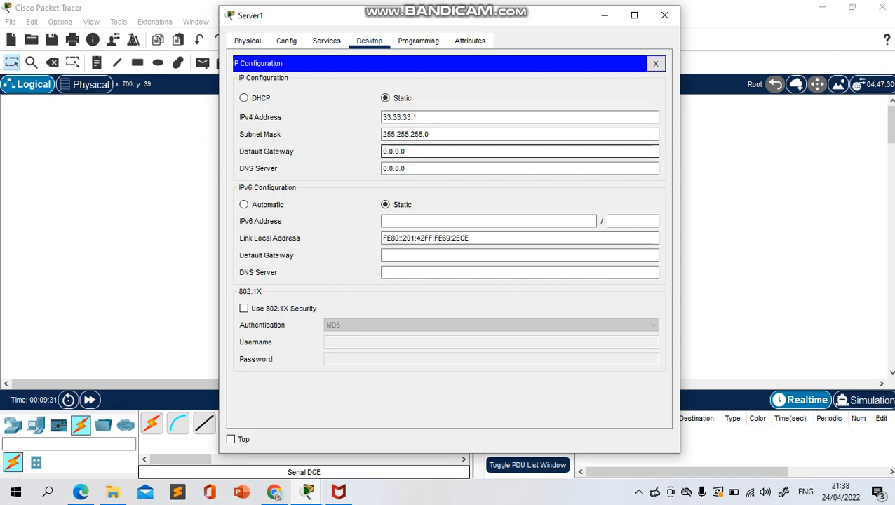
pyautogui.hotkey('ctrl', 'a')
pyautogui.hotkey('ctrl', 'v')
pyautogui.press('BackSpace')
pyautogui.write('3')
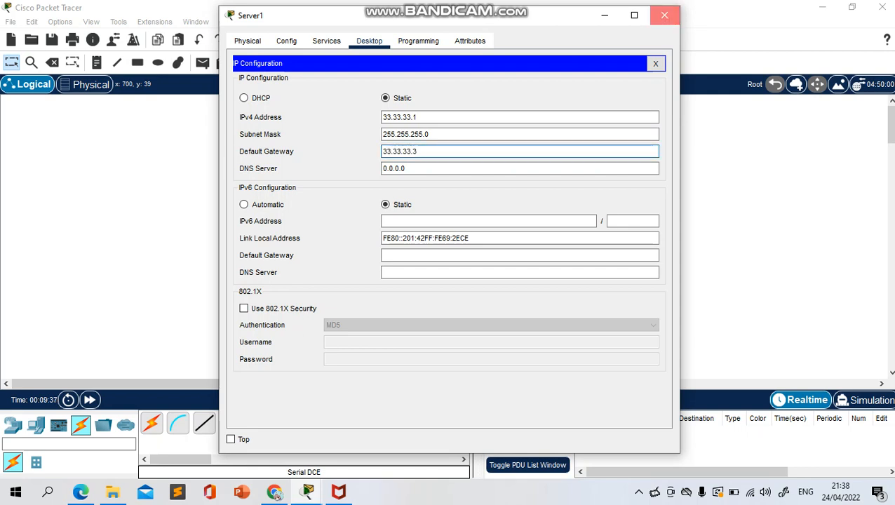
pyautogui.click(665, 14)
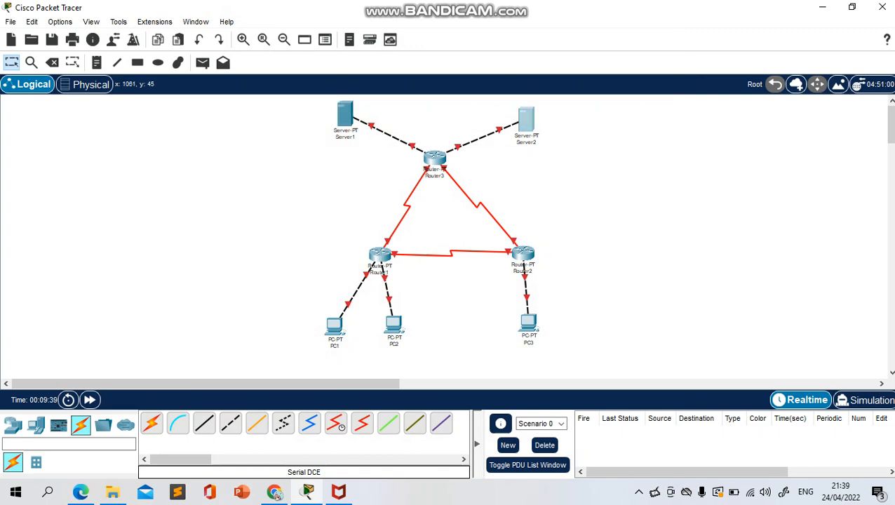
# - In Server2's IP configuration, set the IPv4 address to 43.43.43.1
pyautogui.click(527, 120)
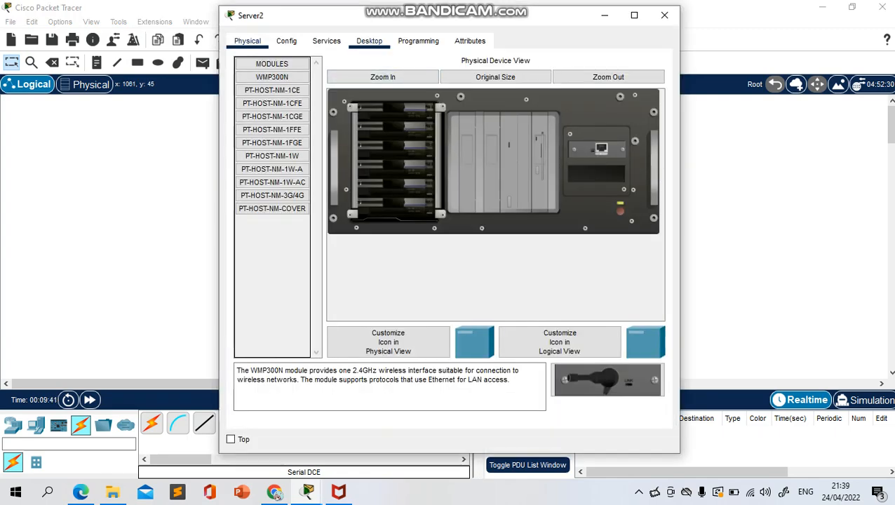
pyautogui.click(369, 40)
pyautogui.click(276, 94)
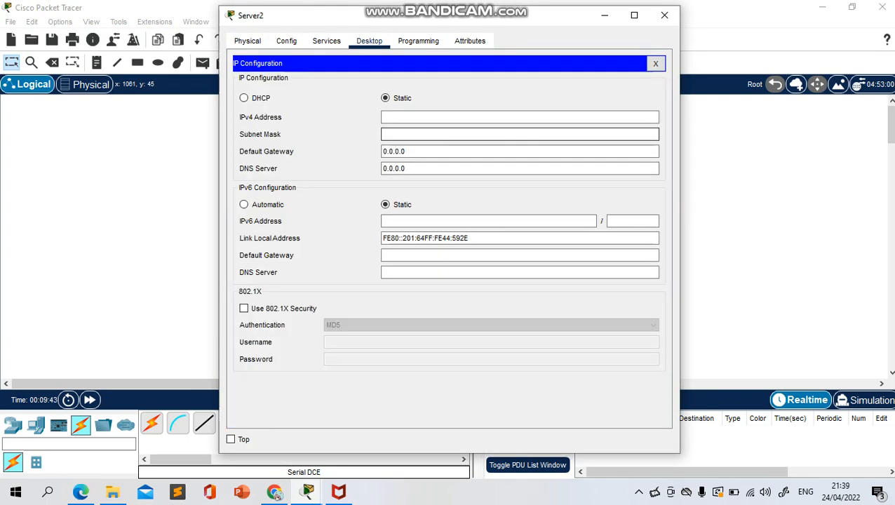
pyautogui.write('43')
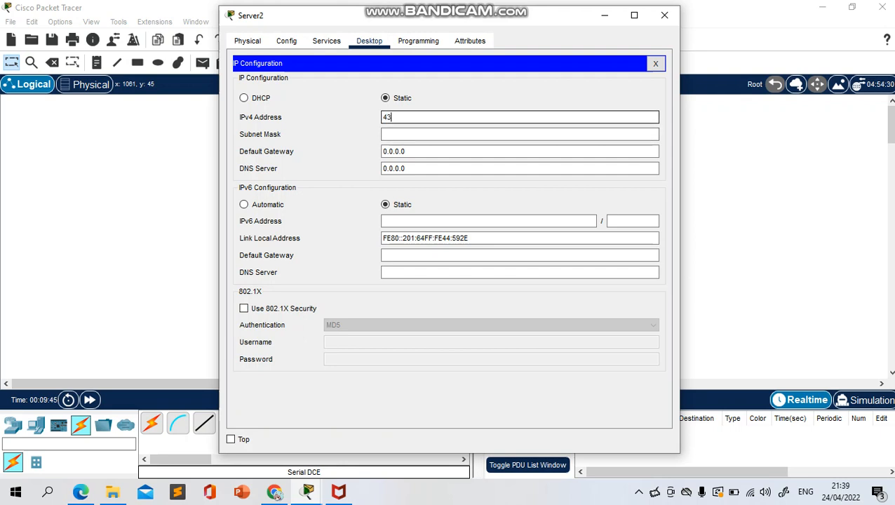
pyautogui.write('.43.43')
pyautogui.write('1')
# - Set Server2's subnet mask to 255.255.255.0
pyautogui.click(397, 134)
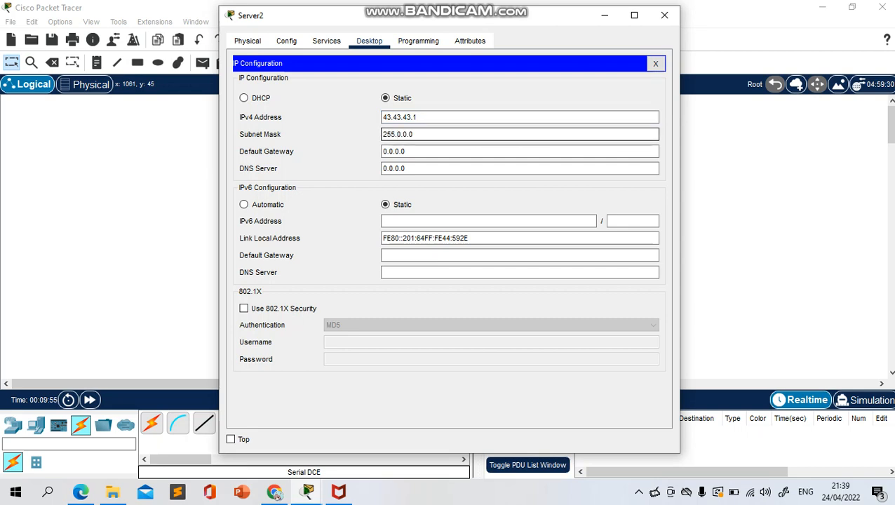
pyautogui.hotkey('shift', 'Left')
pyautogui.hotkey('shift', 'Left')
pyautogui.hotkey('shift', 'Left')
pyautogui.hotkey('shift', 'Left')
pyautogui.hotkey('shift', 'Left')
pyautogui.write('255.255.0')
# - Set Server2's IPv4 default gateway to 43.43.43.3, reusing its copied IPv4 address, and close the Server2 window
pyautogui.press('Down')
pyautogui.press('Up')
pyautogui.press('Up')
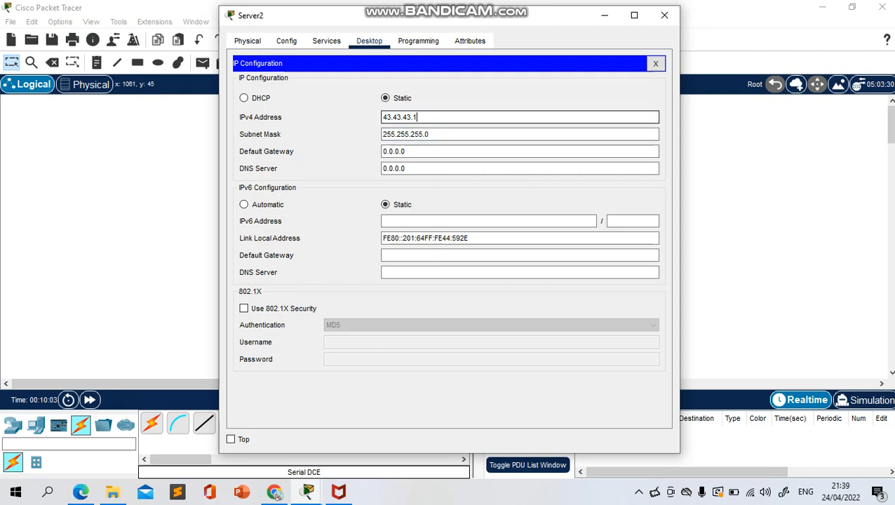
pyautogui.hotkey('ctrl', 'a')
pyautogui.hotkey('ctrl', 'c')
pyautogui.press('Down')
pyautogui.press('Down')
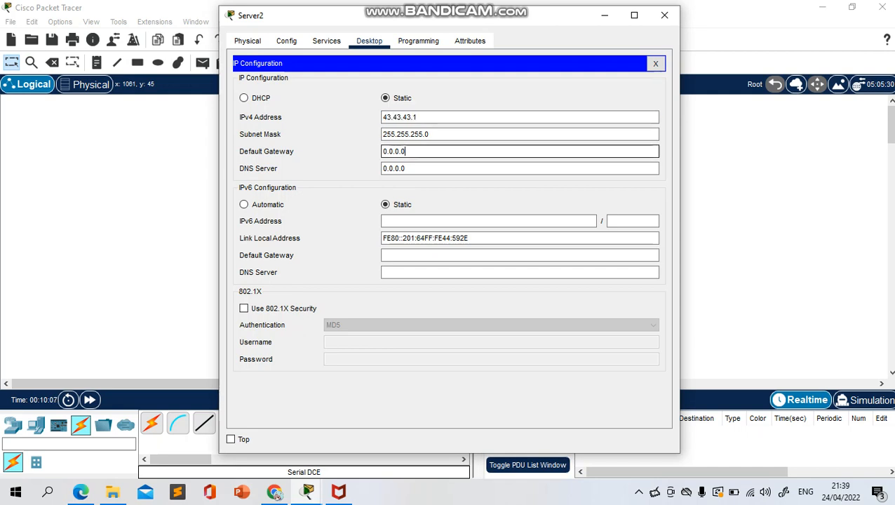
pyautogui.hotkey('ctrl', 'a')
pyautogui.hotkey('ctrl', 'v')
pyautogui.press('BackSpace')
pyautogui.write('3')
pyautogui.click(664, 15)
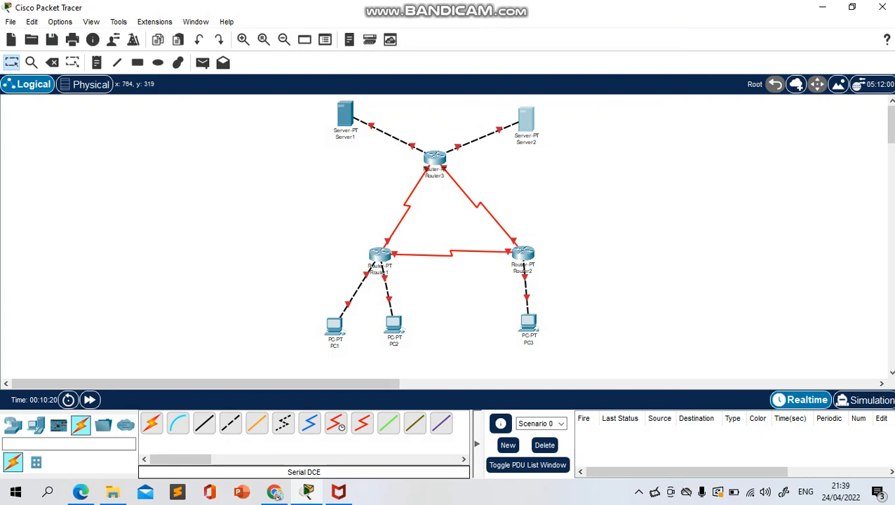
# - In Router1's configuration, turn on the FastEthernet0/0 and FastEthernet1/0 ports
pyautogui.doubleClick(380, 256)
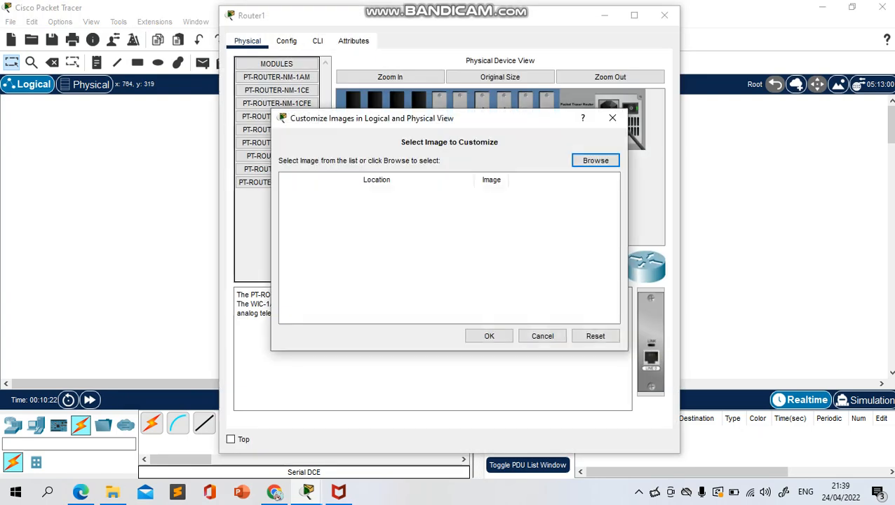
pyautogui.click(612, 118)
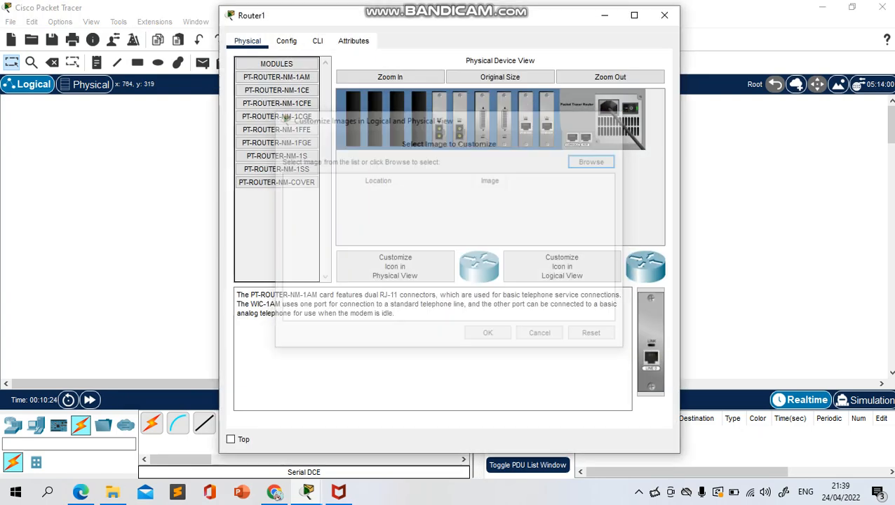
pyautogui.click(286, 41)
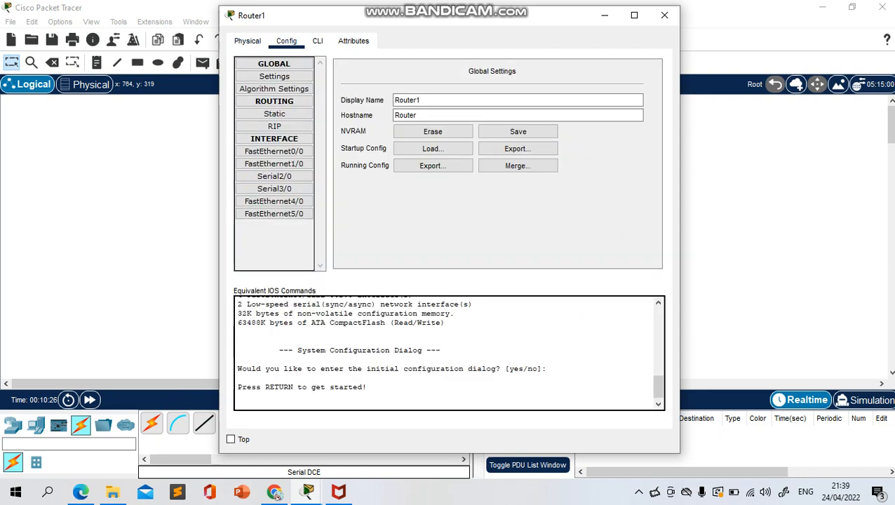
pyautogui.click(275, 151)
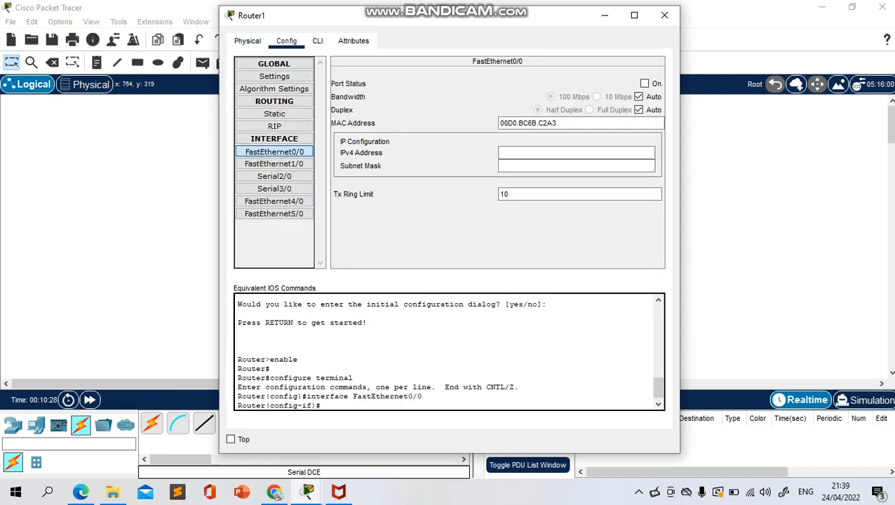
pyautogui.click(645, 84)
pyautogui.click(275, 164)
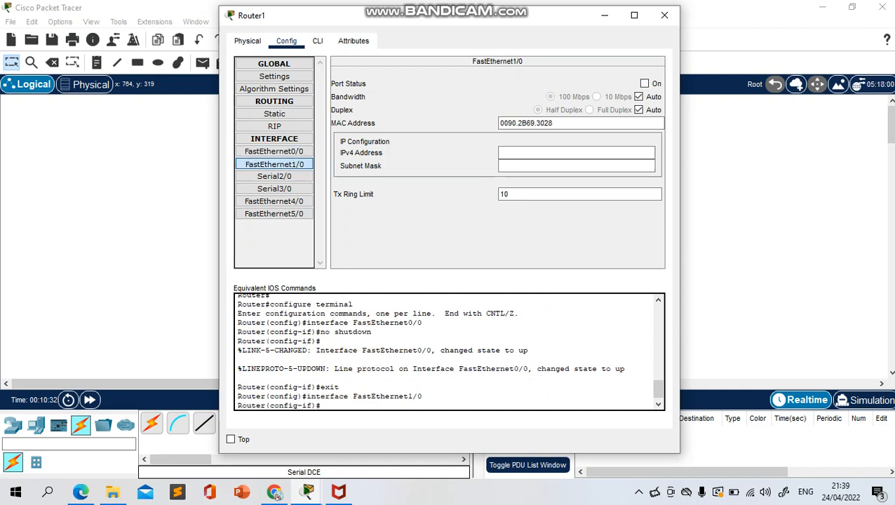
pyautogui.click(645, 84)
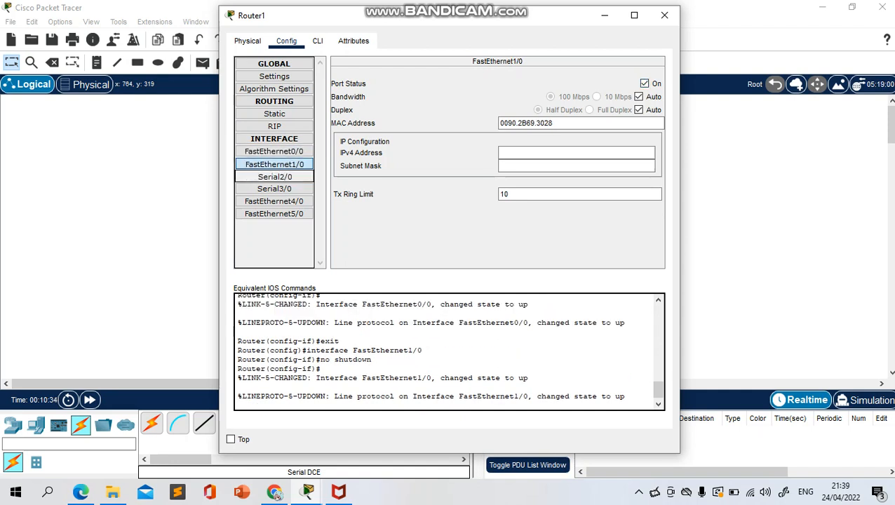
# - Turn on Router1's Serial2/0 and Serial3/0 ports and close the Router1 window
pyautogui.click(275, 176)
pyautogui.click(645, 83)
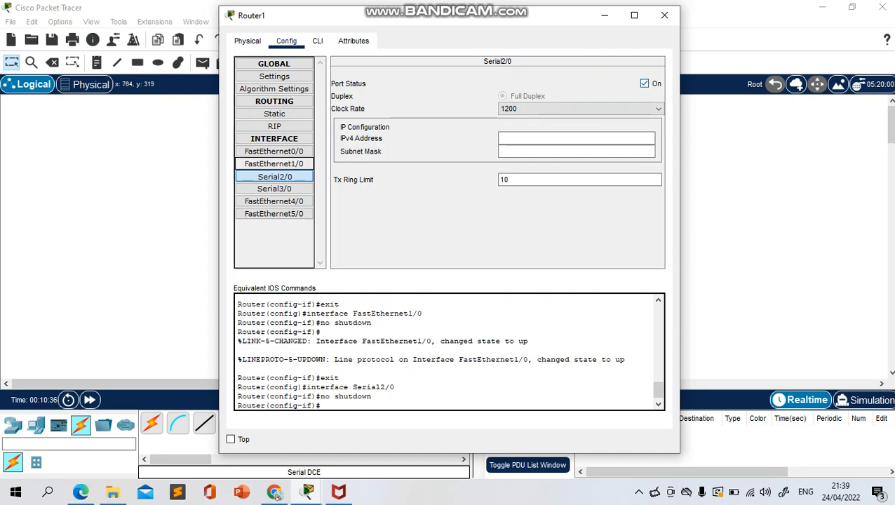
pyautogui.click(274, 188)
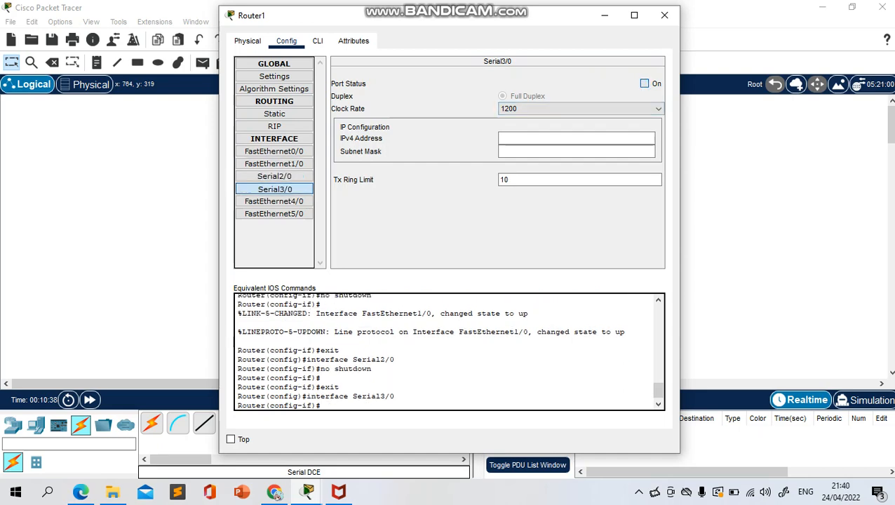
pyautogui.click(645, 83)
pyautogui.click(664, 15)
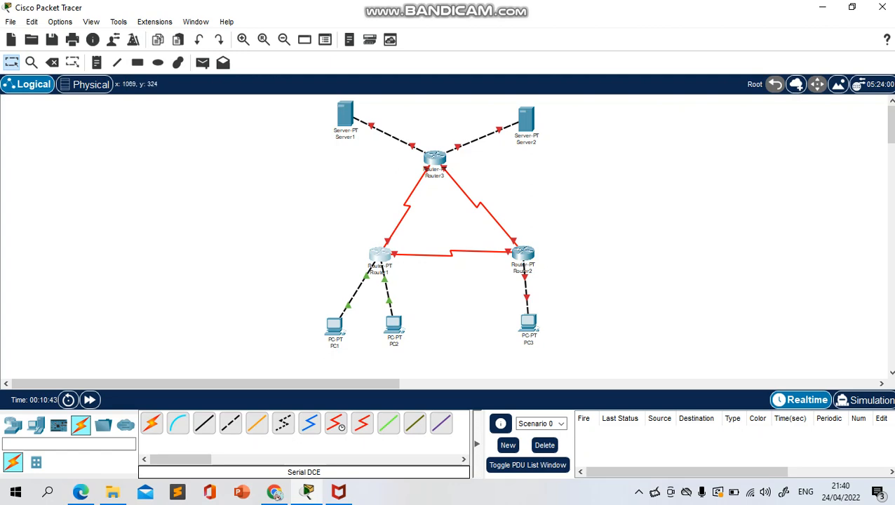
# - In Router2's configuration, turn on the FastEthernet0/0 port
pyautogui.click(523, 253)
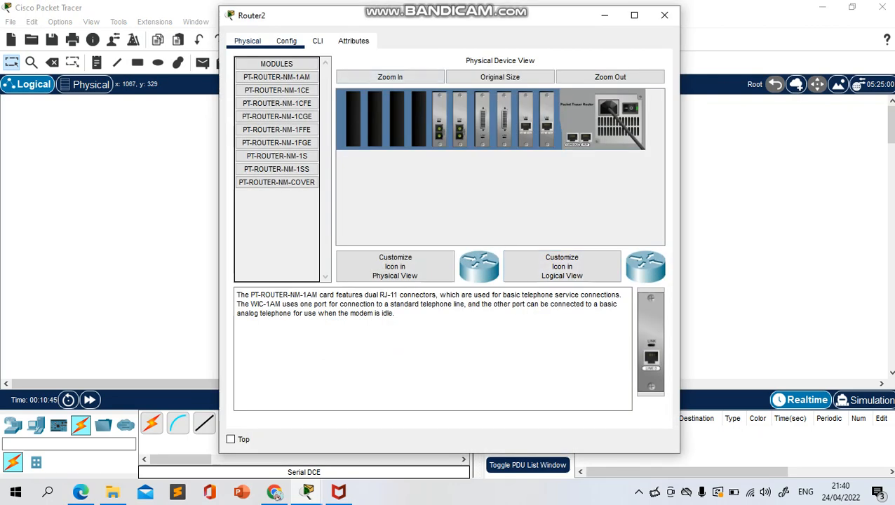
pyautogui.click(286, 41)
pyautogui.click(274, 151)
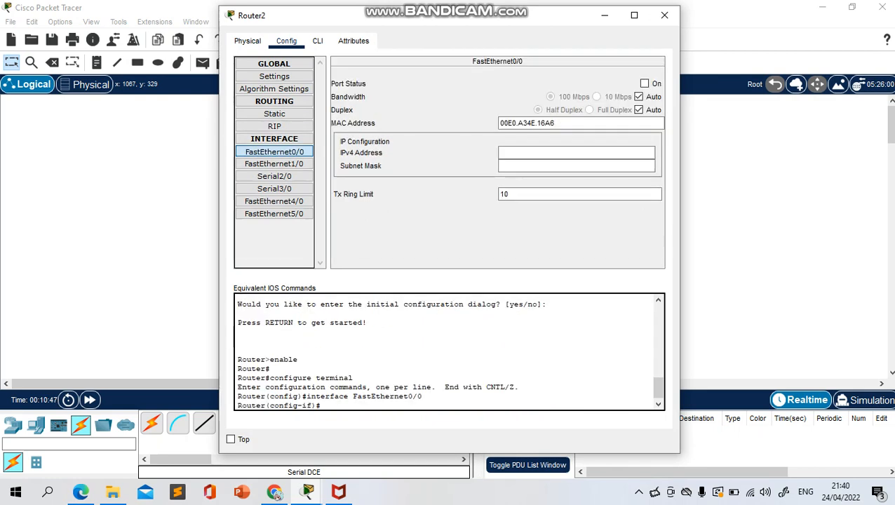
pyautogui.click(645, 84)
# - Turn on Router2's Serial2/0 and Serial3/0 ports and close the Router2 window
pyautogui.click(275, 165)
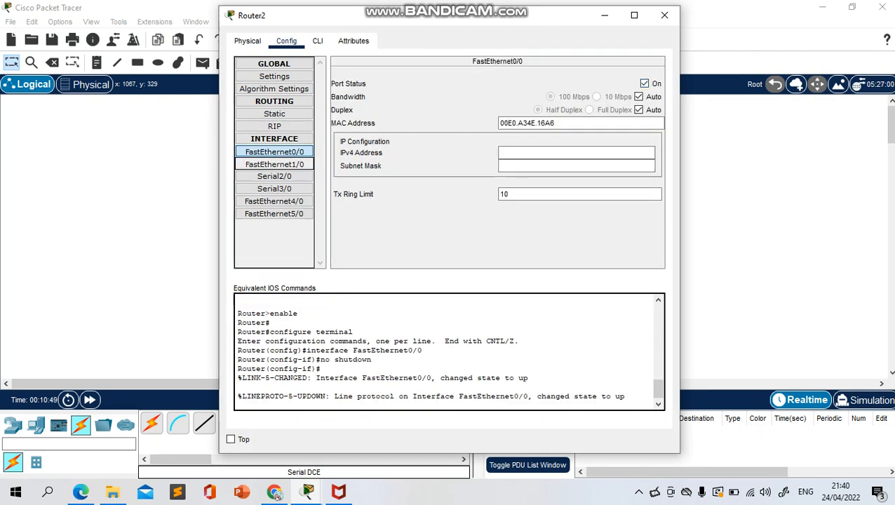
pyautogui.click(275, 177)
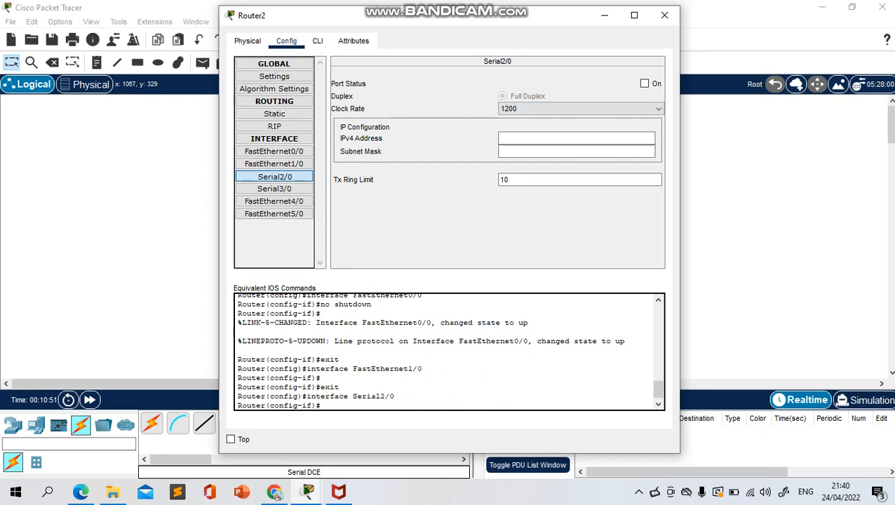
pyautogui.click(645, 84)
pyautogui.click(274, 189)
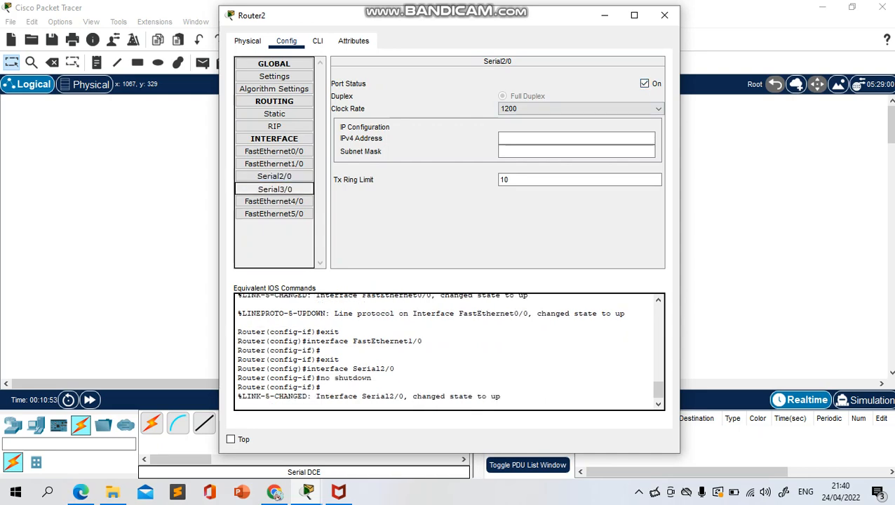
pyautogui.click(645, 83)
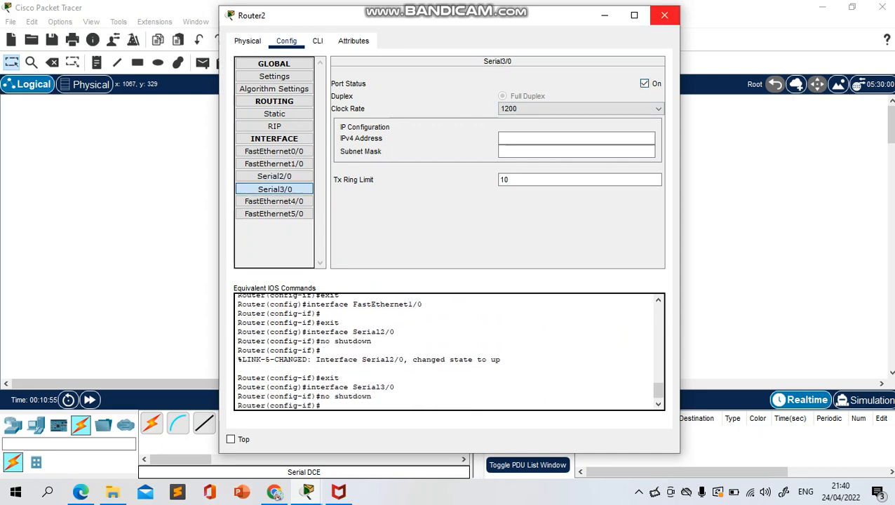
pyautogui.click(665, 15)
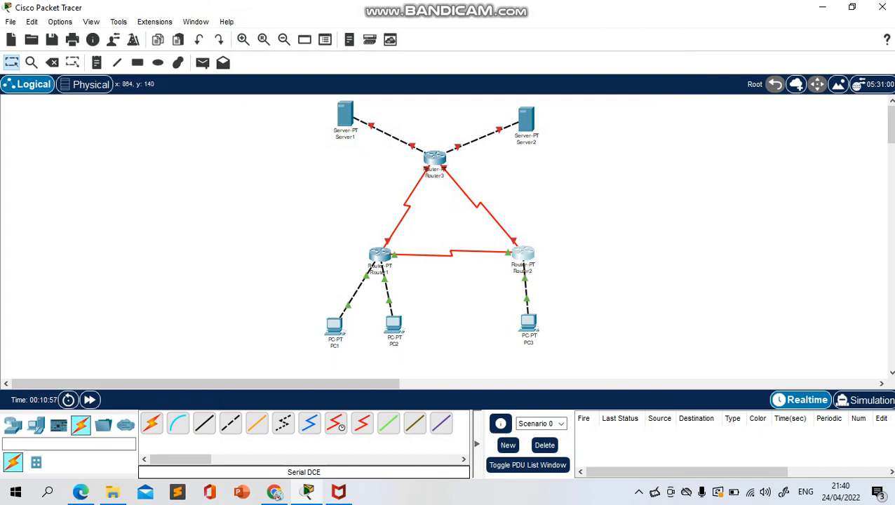
# - In Router3's configuration, turn on the FastEthernet0/0 and FastEthernet1/0 ports
pyautogui.click(434, 159)
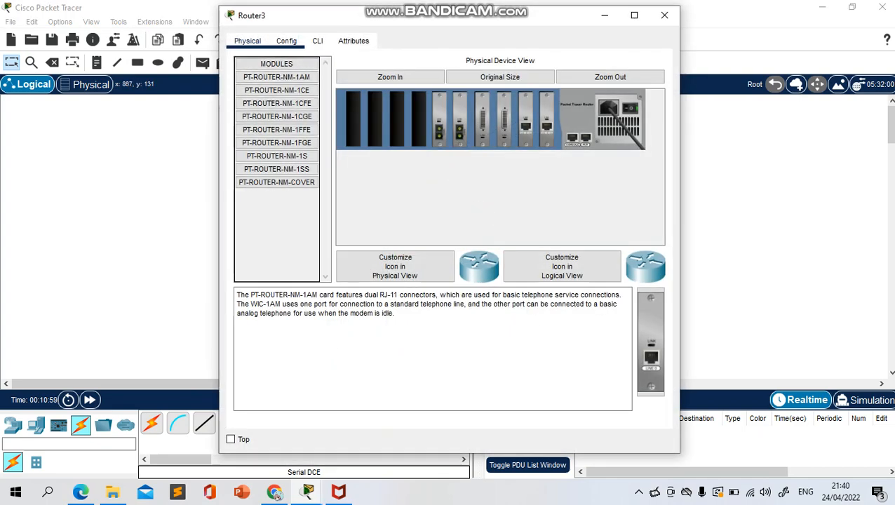
pyautogui.click(286, 41)
pyautogui.click(274, 151)
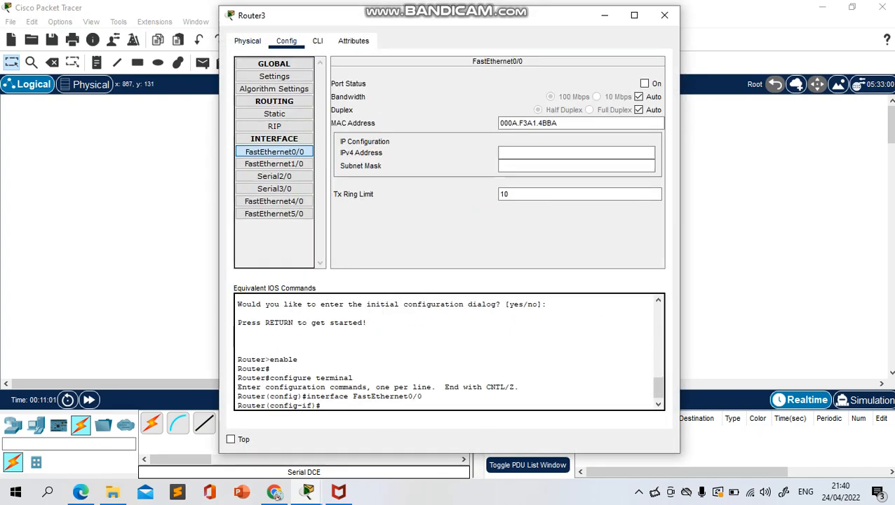
pyautogui.click(644, 84)
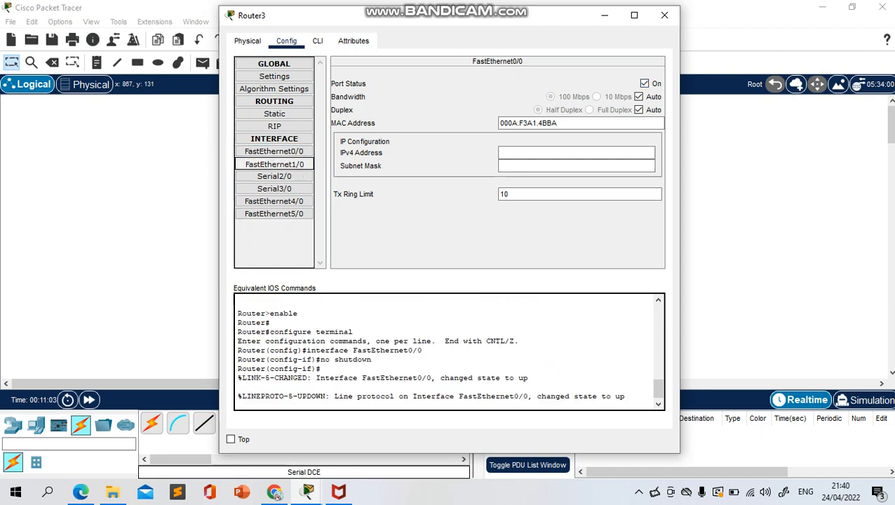
pyautogui.click(274, 163)
pyautogui.click(644, 84)
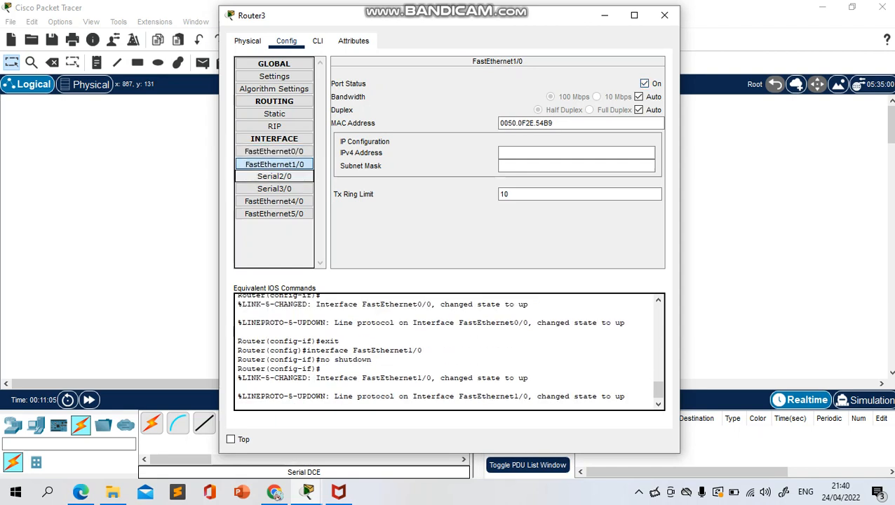
# - Turn on Router3's Serial2/0 and Serial3/0 ports and close the Router3 window
pyautogui.click(274, 176)
pyautogui.click(644, 84)
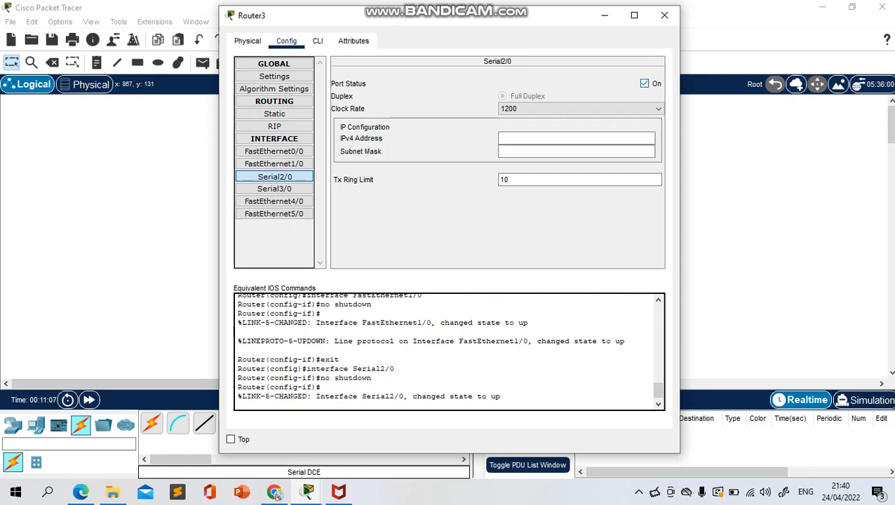
pyautogui.click(273, 189)
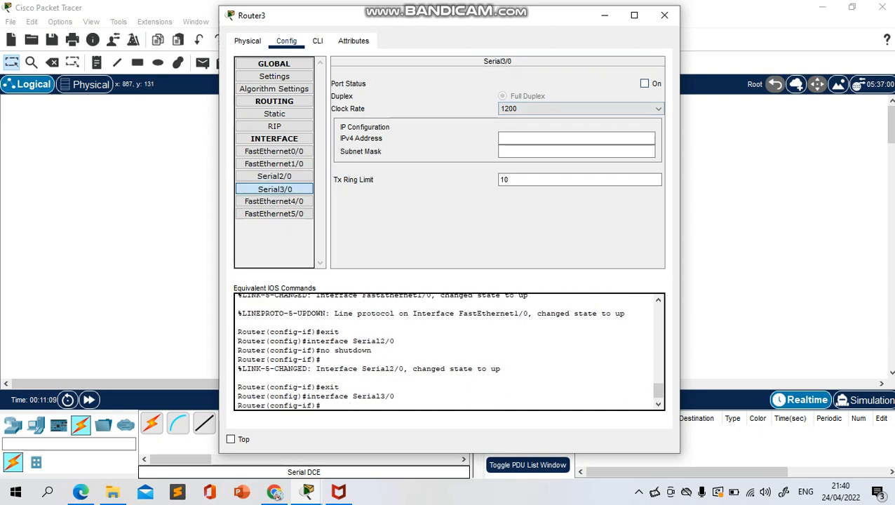
pyautogui.click(644, 83)
pyautogui.click(665, 15)
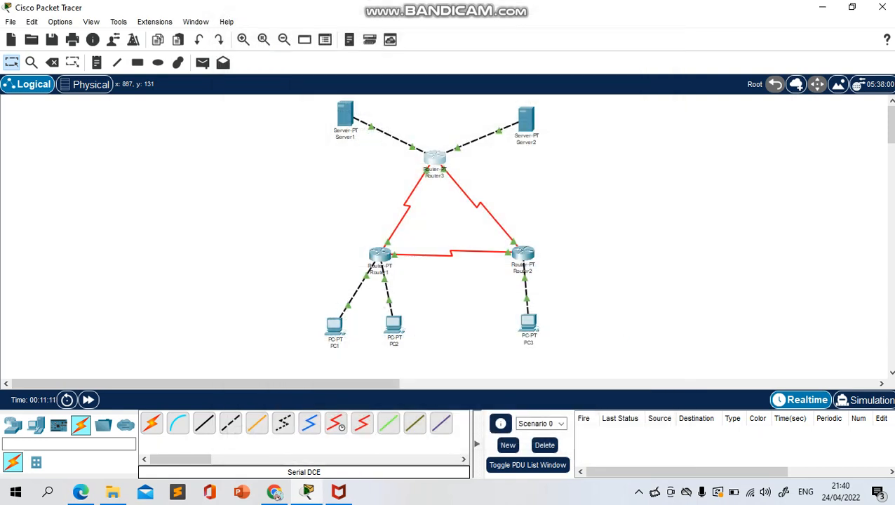
# - Rearrange Router1, PC1 and PC2 in the workspace so that their links are spaced further apart
pyautogui.moveTo(380, 255); pyautogui.dragTo(357, 250)
pyautogui.moveTo(335, 326); pyautogui.dragTo(297, 327)
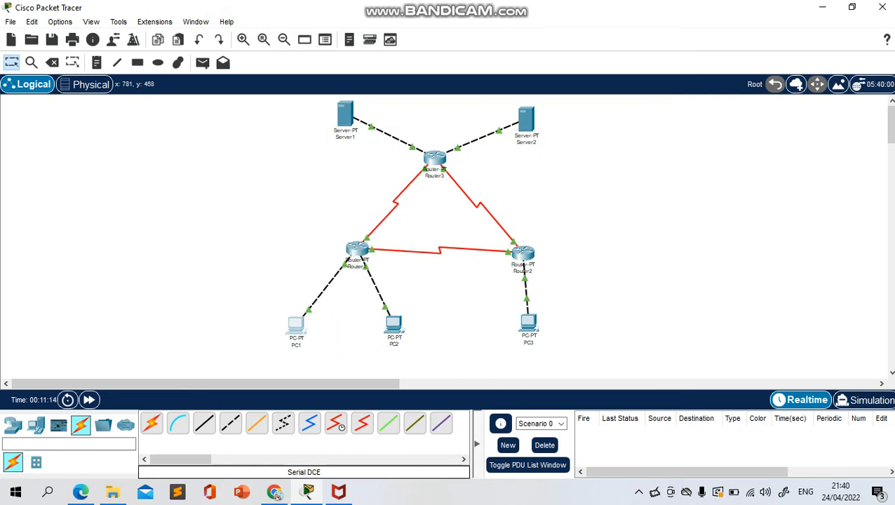
pyautogui.moveTo(394, 324); pyautogui.dragTo(382, 324)
pyautogui.moveTo(357, 251)
pyautogui.mouseDown()
pyautogui.moveTo(357, 262)
pyautogui.moveTo(357, 251)
pyautogui.mouseUp()
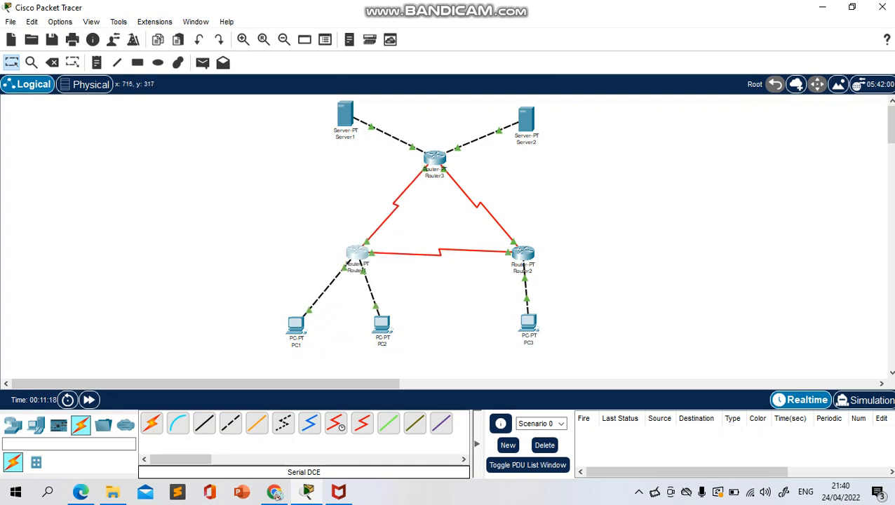
# - Assign IPv4 address 192.168.1.62 with subnet mask 255.255.255.192 to Router1's FastEthernet0/0 interface
pyautogui.click(357, 252)
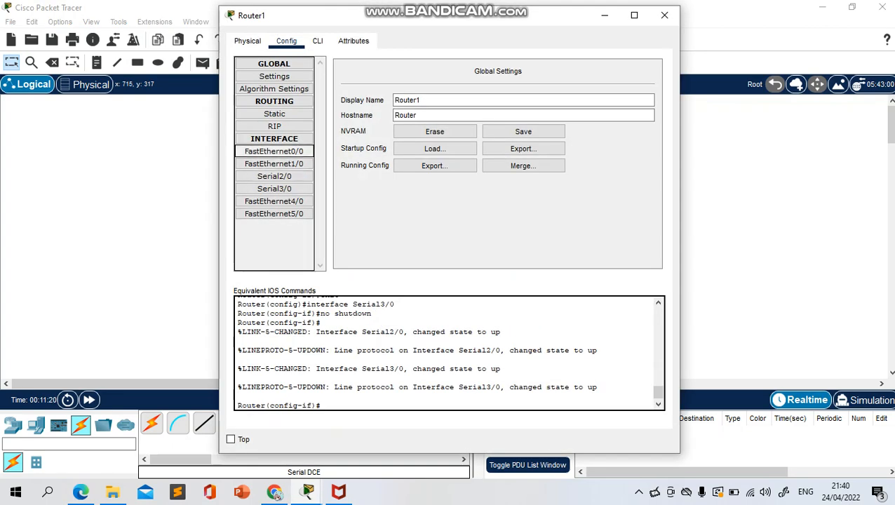
pyautogui.click(274, 151)
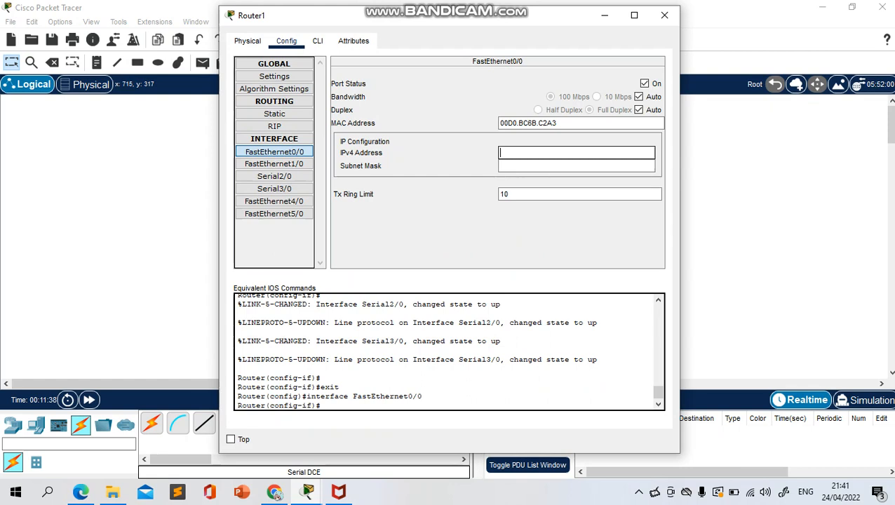
pyautogui.write('192')
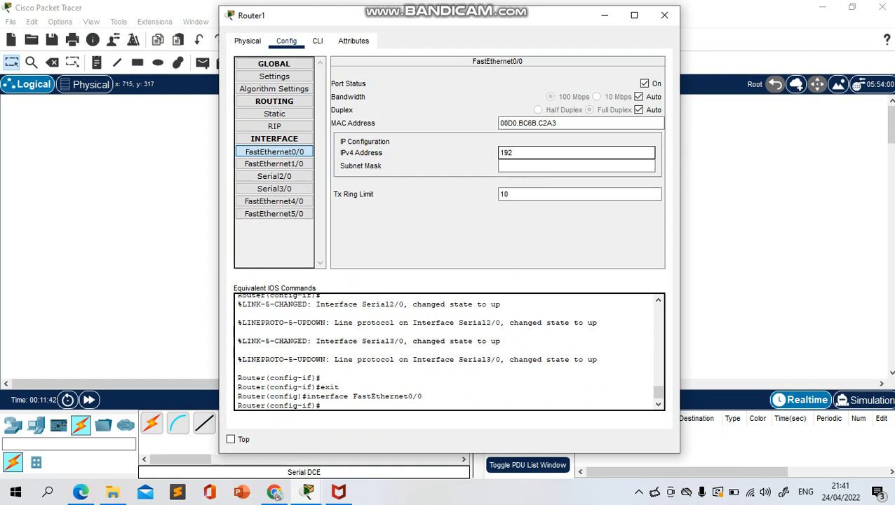
pyautogui.write('.168.1.1')
pyautogui.press('BackSpace')
pyautogui.write('62')
pyautogui.press('Tab')
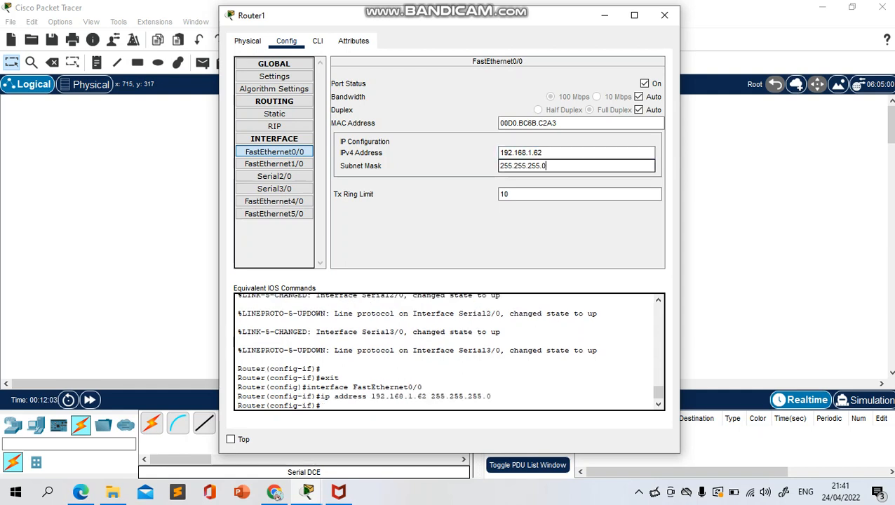
pyautogui.press('BackSpace')
pyautogui.write('192')
# - Assign IPv4 address 192.168.1.126 with subnet mask 255.255.255.192 to Router1's FastEthernet1/0 interface
pyautogui.click(275, 164)
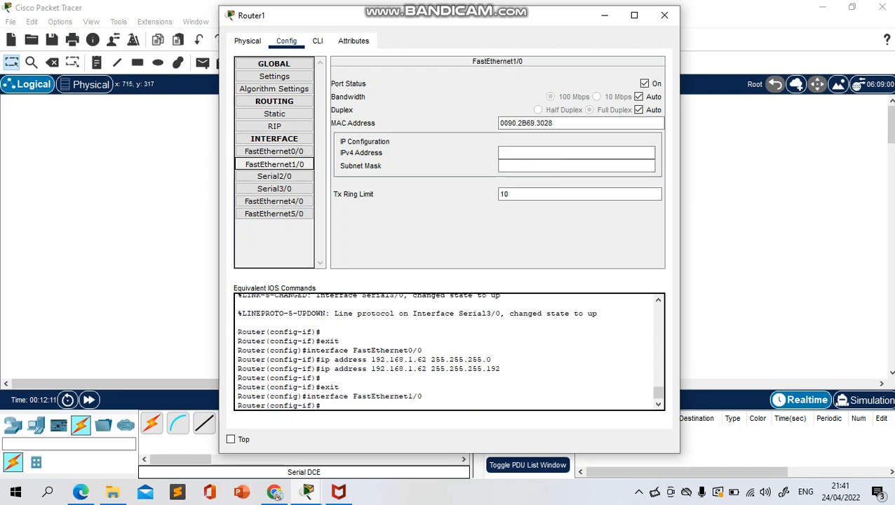
pyautogui.click(576, 153)
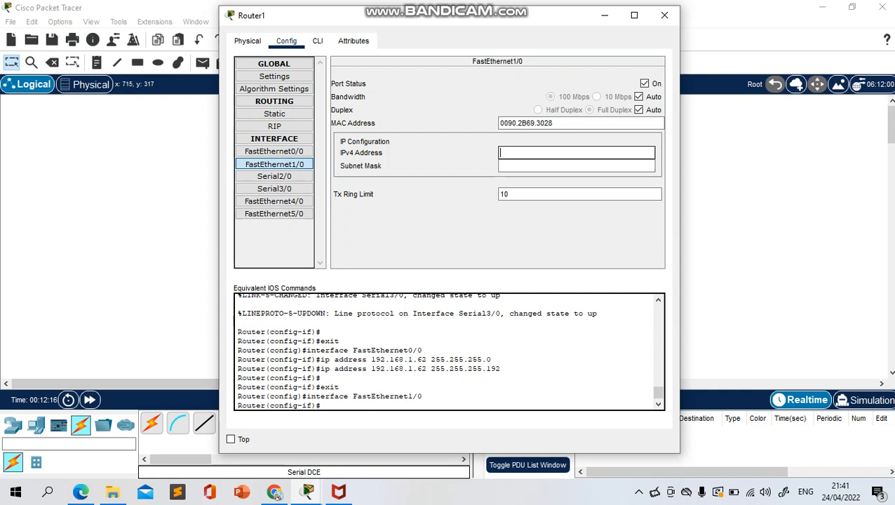
pyautogui.write('192.168.1.126')
pyautogui.press('Tab')
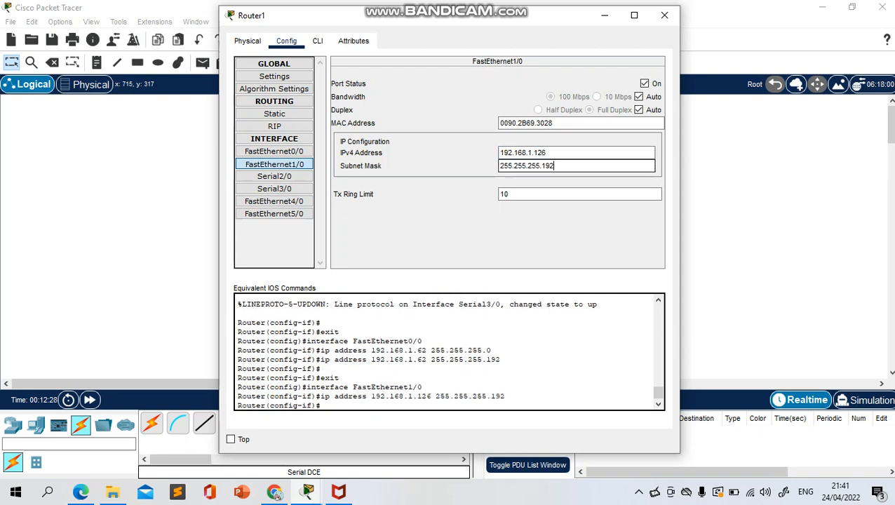
# - Set the IPv4 address of Router1's Serial2/0 interface to 12.12.12.1
pyautogui.click(272, 177)
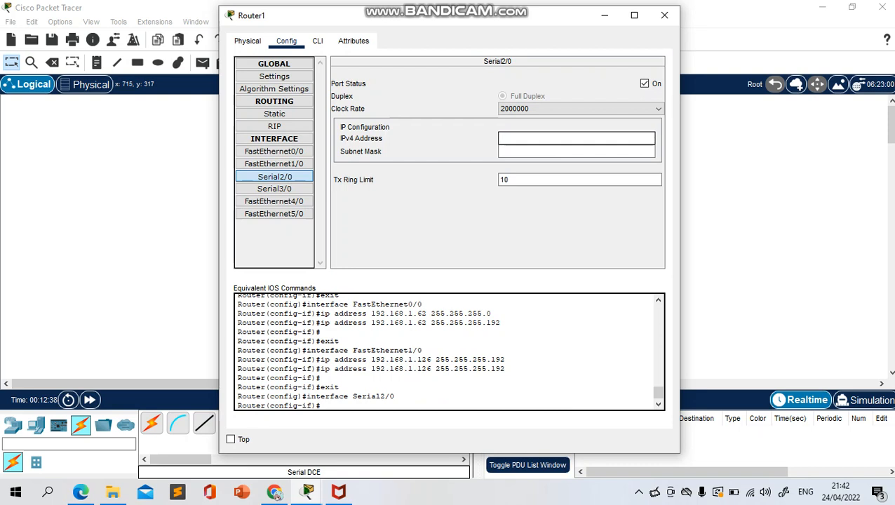
pyautogui.write('12.12.12.1')
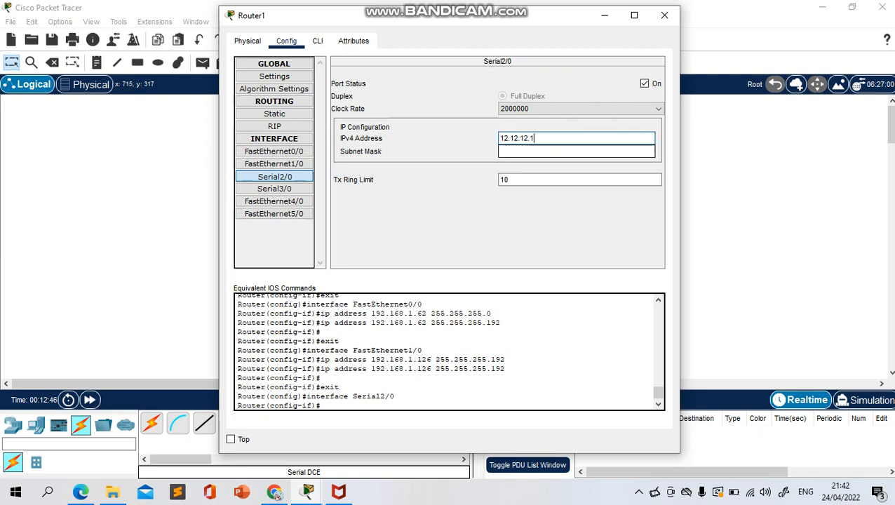
pyautogui.click(514, 151)
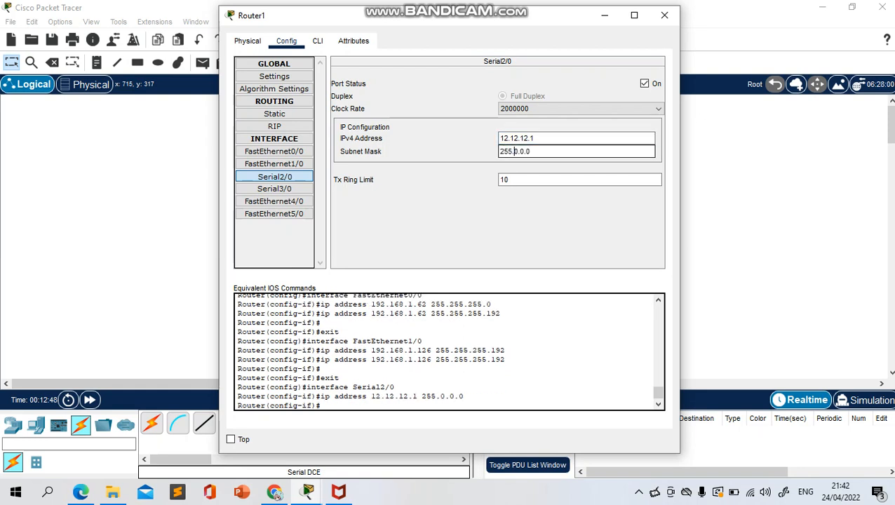
pyautogui.moveTo(531, 151); pyautogui.dragTo(514, 151)
pyautogui.write('255.')
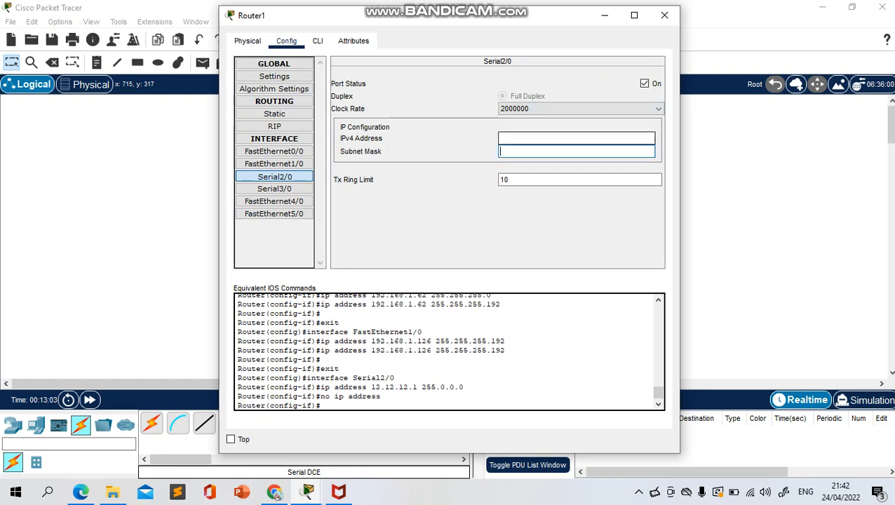
pyautogui.click(516, 139)
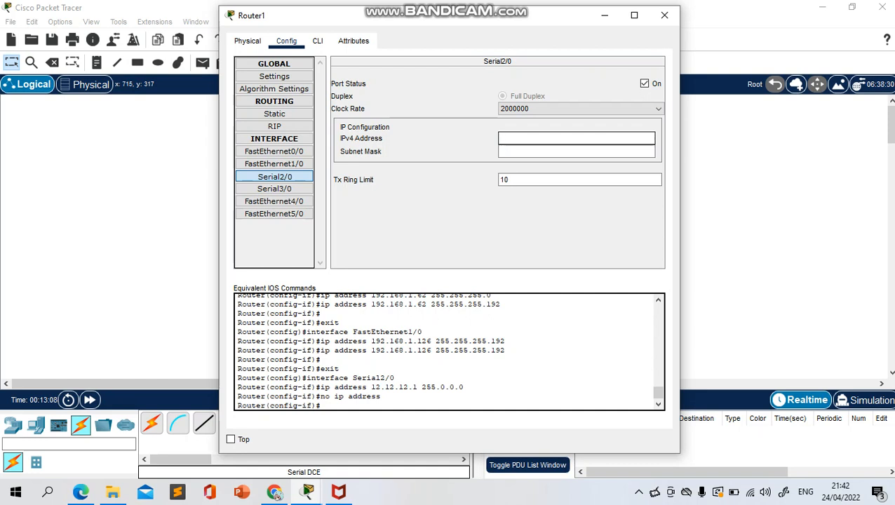
pyautogui.write('12')
pyautogui.write('.')
pyautogui.write('12.12.1')
pyautogui.press('Tab')
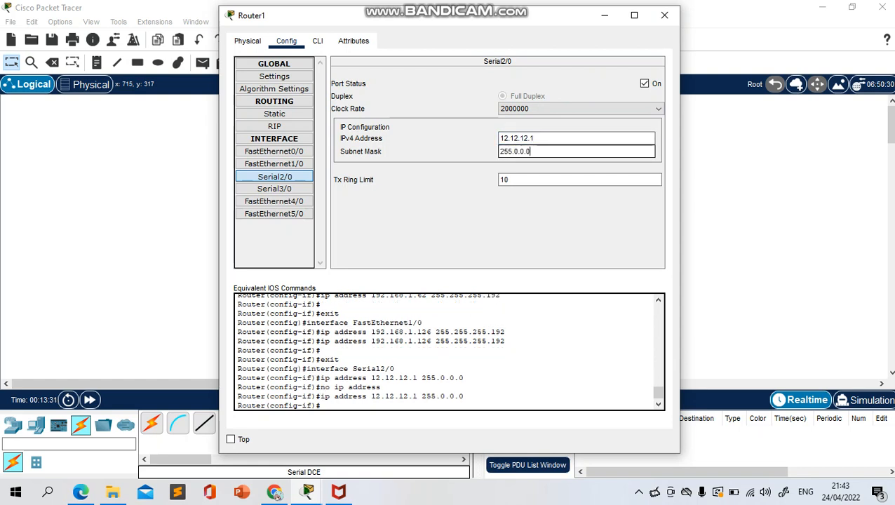
# - Change the subnet mask of Router1's Serial2/0 interface to 255.255.255.0
pyautogui.hotkey('shift', 'Left')
pyautogui.hotkey('shift', 'Left')
pyautogui.hotkey('shift', 'Left')
pyautogui.hotkey('shift', 'Left')
pyautogui.hotkey('shift', 'Left')
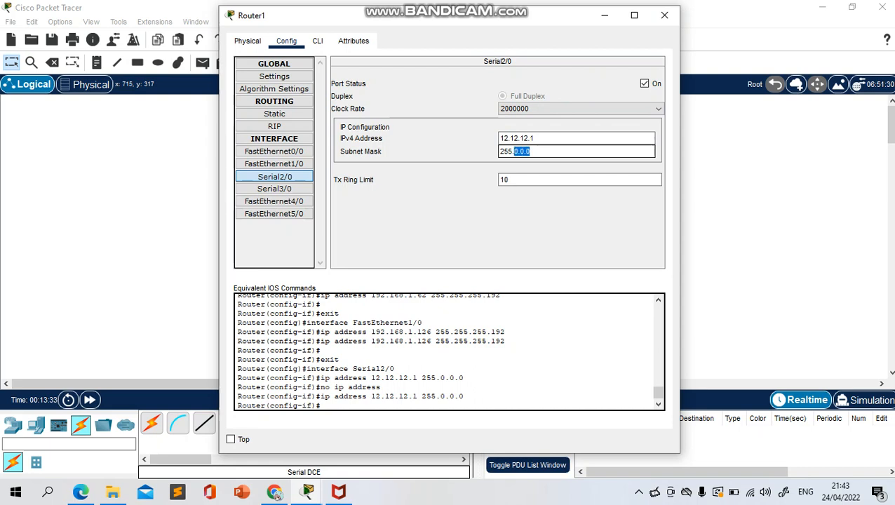
pyautogui.write('255.255.0')
pyautogui.press('Return')
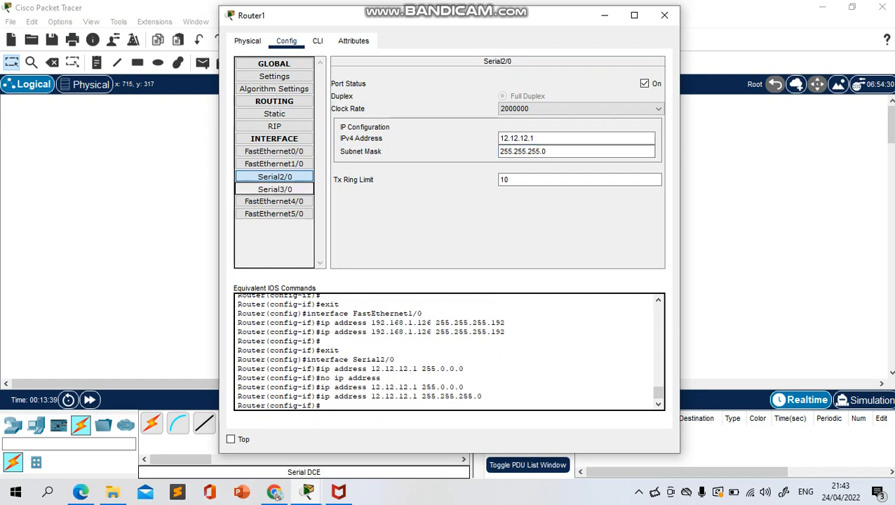
# - Set the IPv4 address of Router1's Serial3/0 interface to 13.13.13.1
pyautogui.click(274, 189)
pyautogui.click(577, 138)
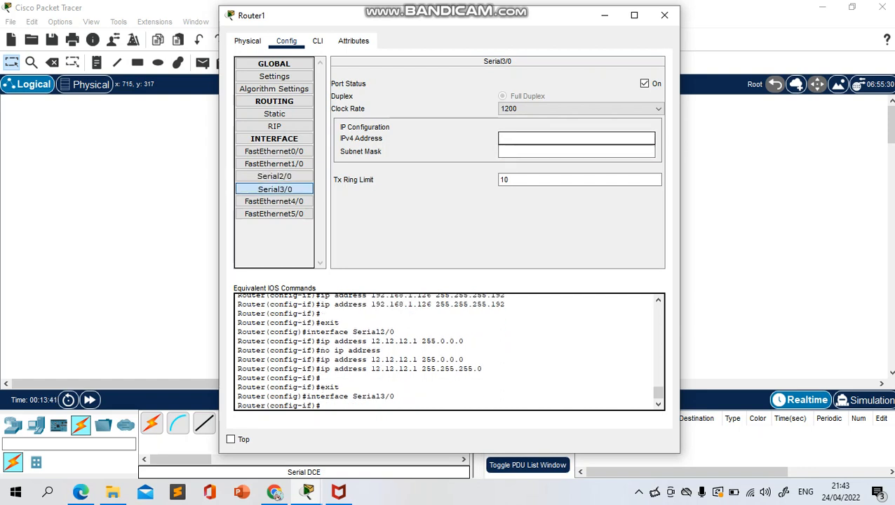
pyautogui.write('13.13.13.1')
pyautogui.press('Tab')
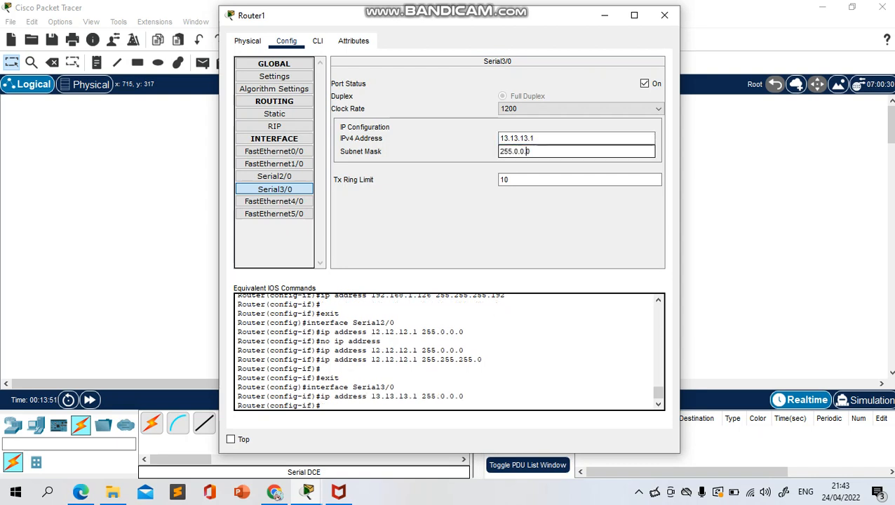
# - Change the subnet mask of Router1's Serial3/0 interface to 255.255.255.0 and close the Router1 window
pyautogui.hotkey('shift', 'Left')
pyautogui.hotkey('shift', 'Left')
pyautogui.hotkey('shift', 'Left')
pyautogui.hotkey('shift', 'Left')
pyautogui.hotkey('shift', 'Left')
pyautogui.write('255.255.2')
pyautogui.press('BackSpace')
pyautogui.write('0')
pyautogui.press('Return')
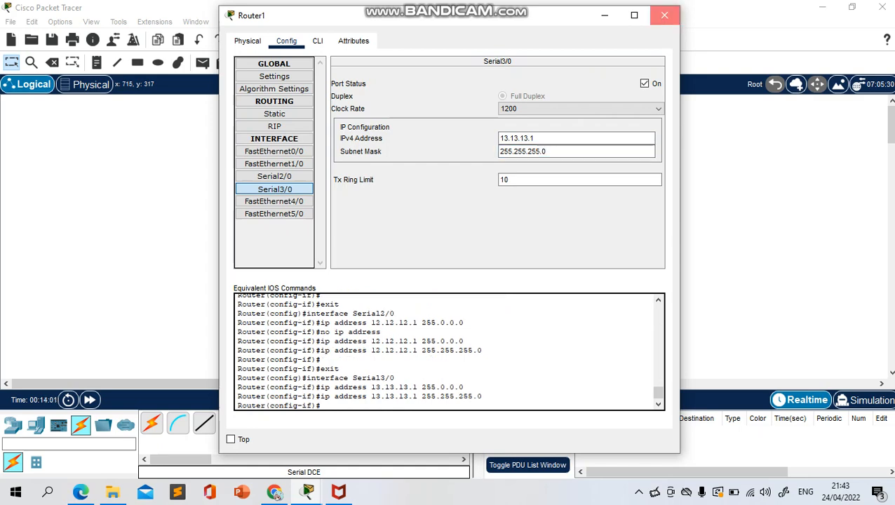
pyautogui.click(664, 14)
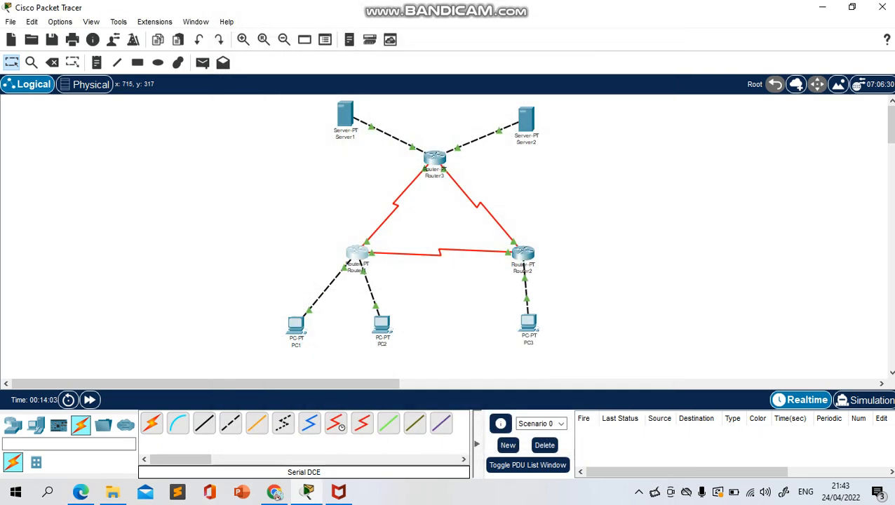
# - In the preferences, turn on always showing port labels in the logical workspace
pyautogui.click(60, 22)
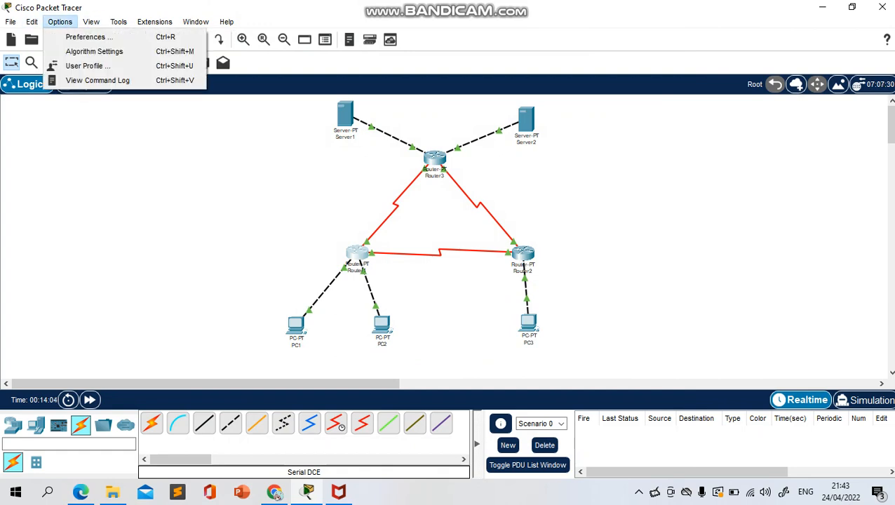
pyautogui.click(85, 37)
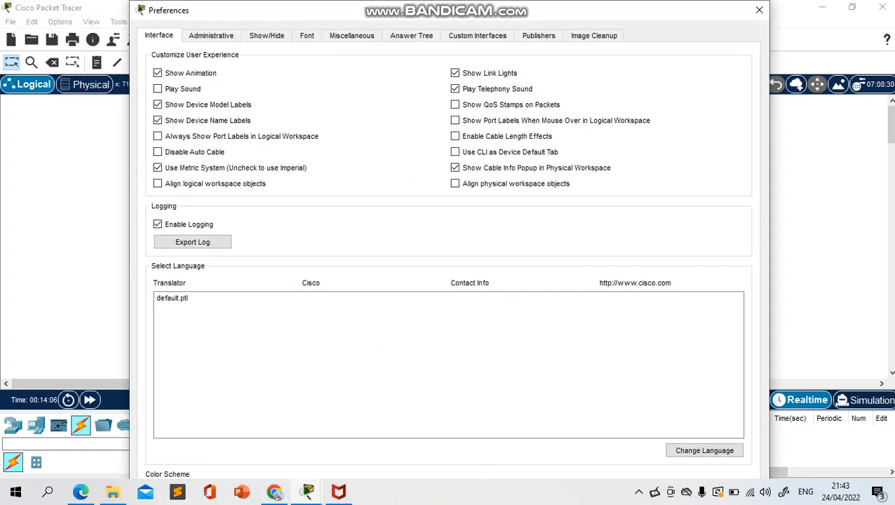
pyautogui.click(157, 136)
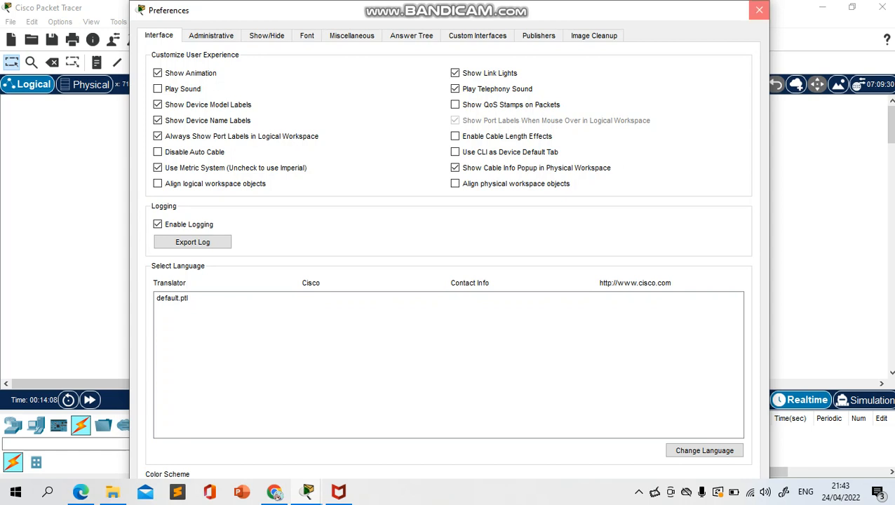
pyautogui.click(759, 10)
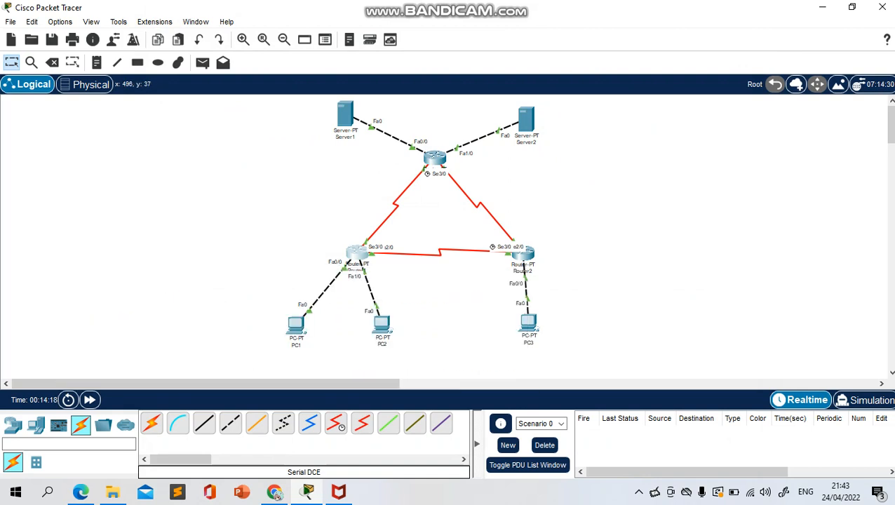
# - In the preferences, turn off always showing port labels in the logical workspace
pyautogui.click(59, 22)
pyautogui.click(88, 33)
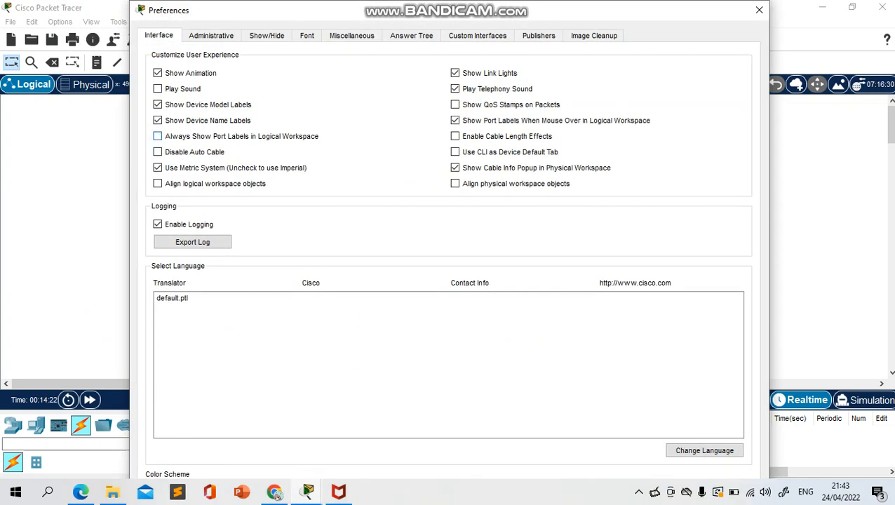
pyautogui.click(760, 10)
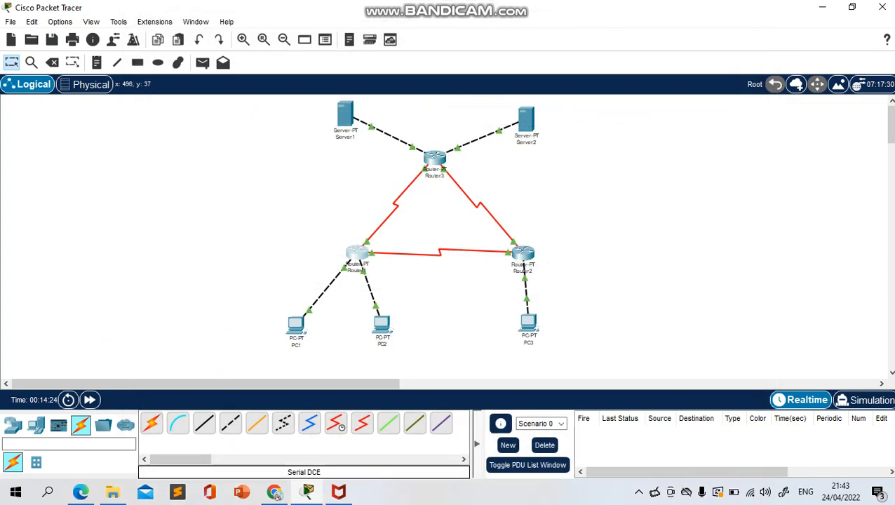
pyautogui.moveTo(523, 257)
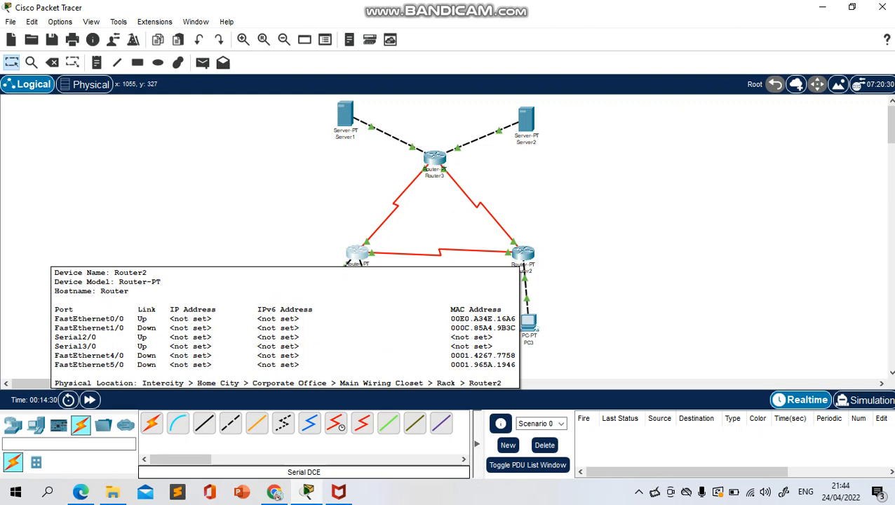
# - Set Router2's FastEthernet0/0 interface to IPv4 address 192.168.1.254 with subnet mask 255.255.255.128
pyautogui.click(523, 254)
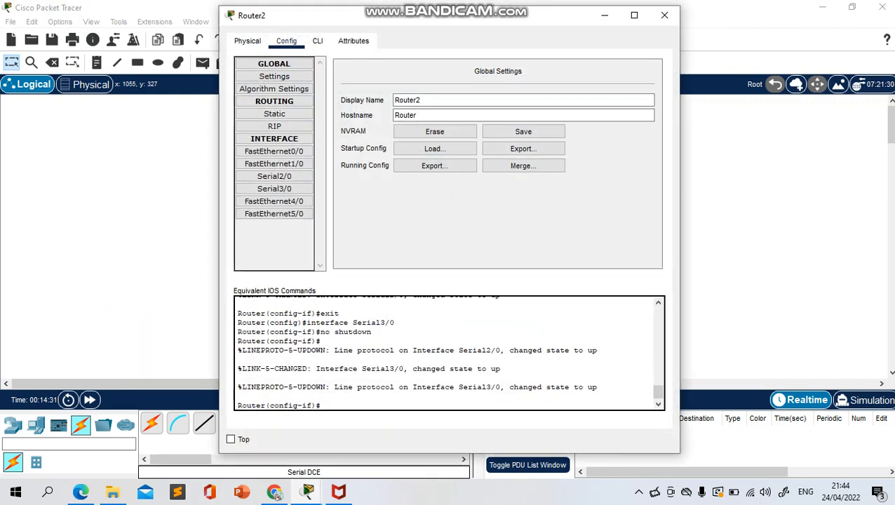
pyautogui.click(275, 152)
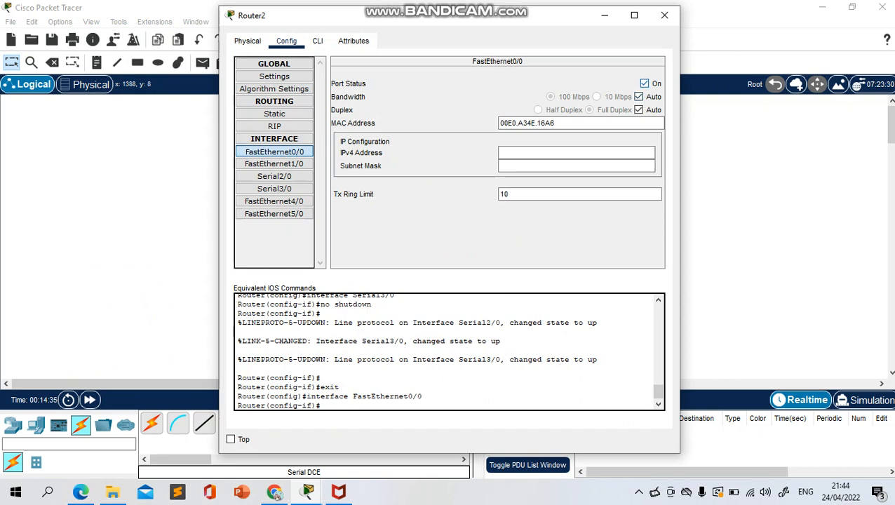
pyautogui.click(577, 153)
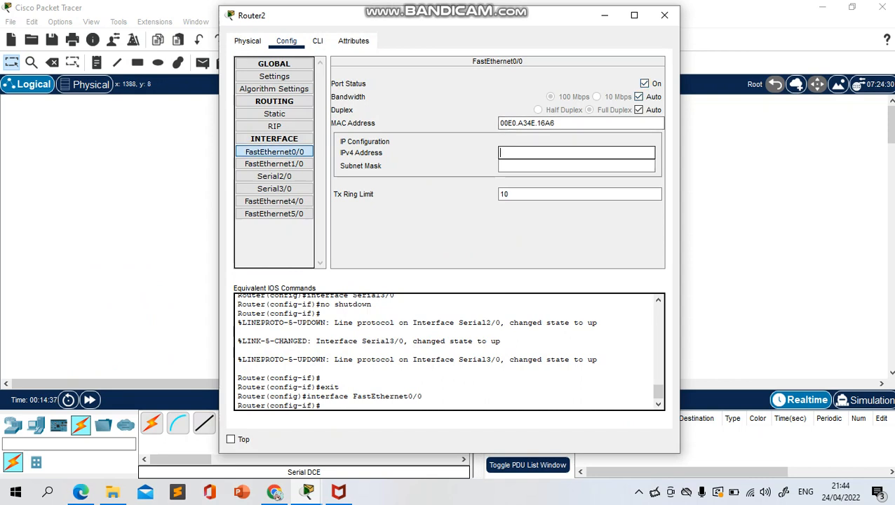
pyautogui.write('192.168.1.254')
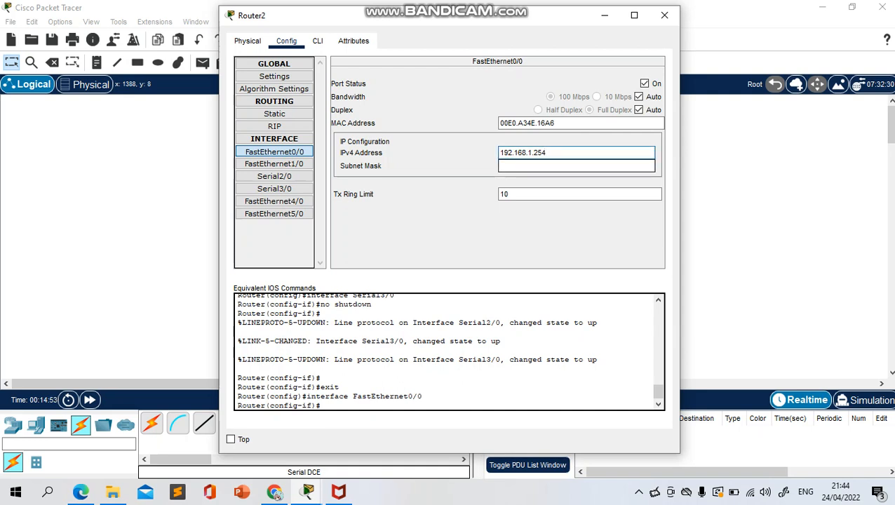
pyautogui.click(513, 166)
pyautogui.press('BackSpace')
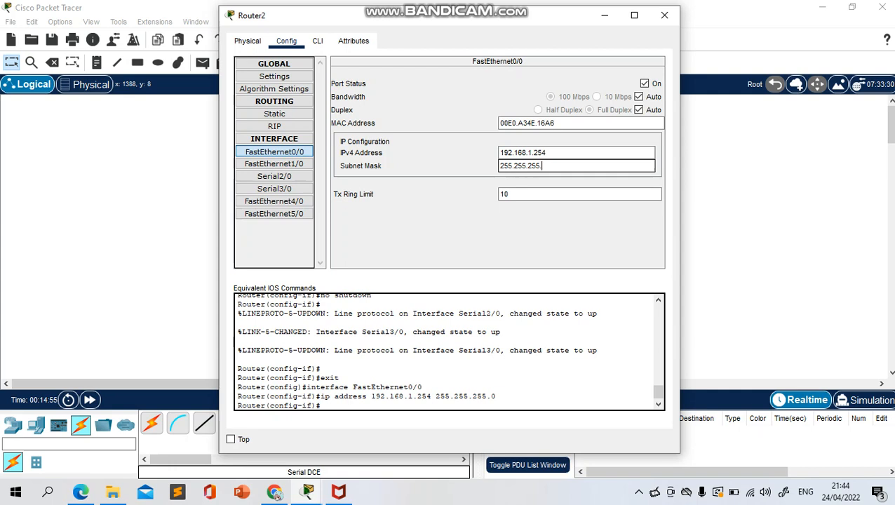
pyautogui.write('128')
pyautogui.press('Return')
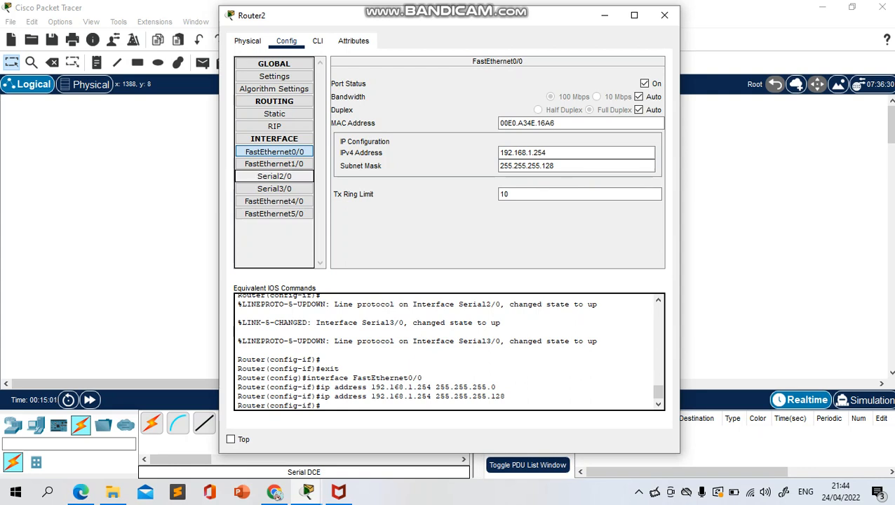
# - Set the IPv4 address of Router2's Serial2/0 interface to 12.12.12.2
pyautogui.click(274, 176)
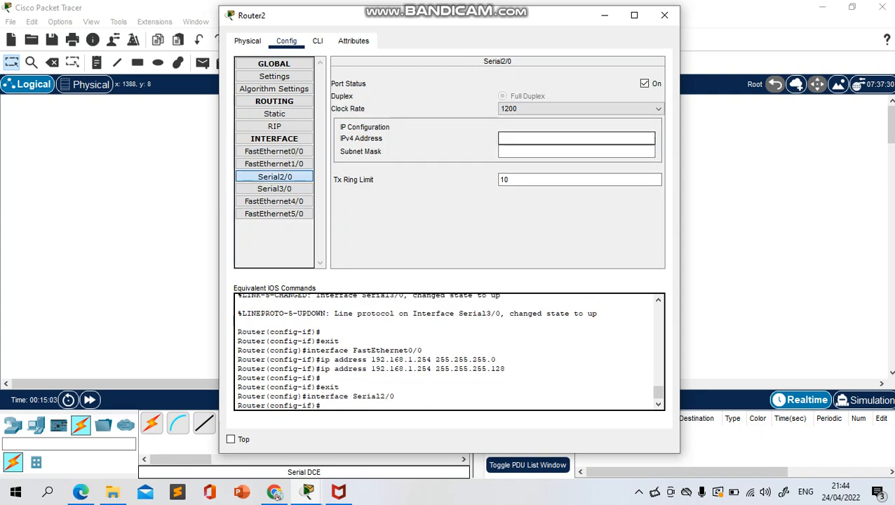
pyautogui.write('2')
pyautogui.press('BackSpace')
pyautogui.write('12.12.')
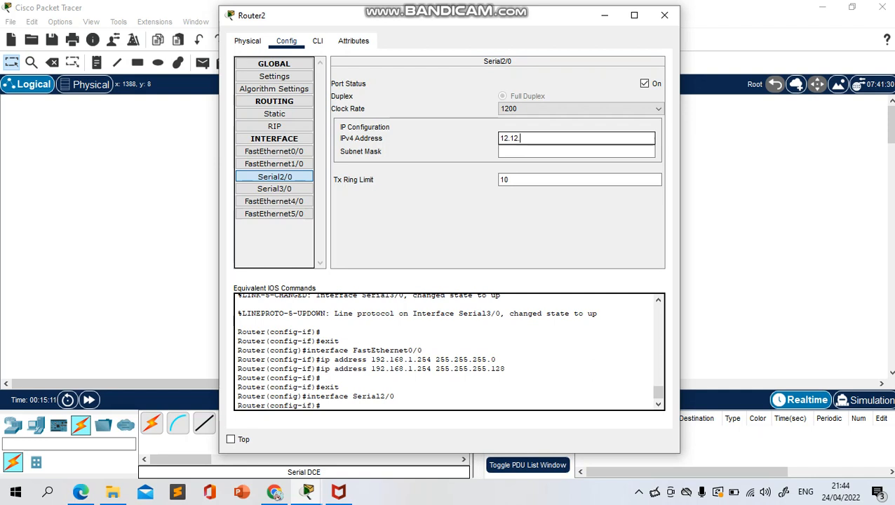
pyautogui.write('12')
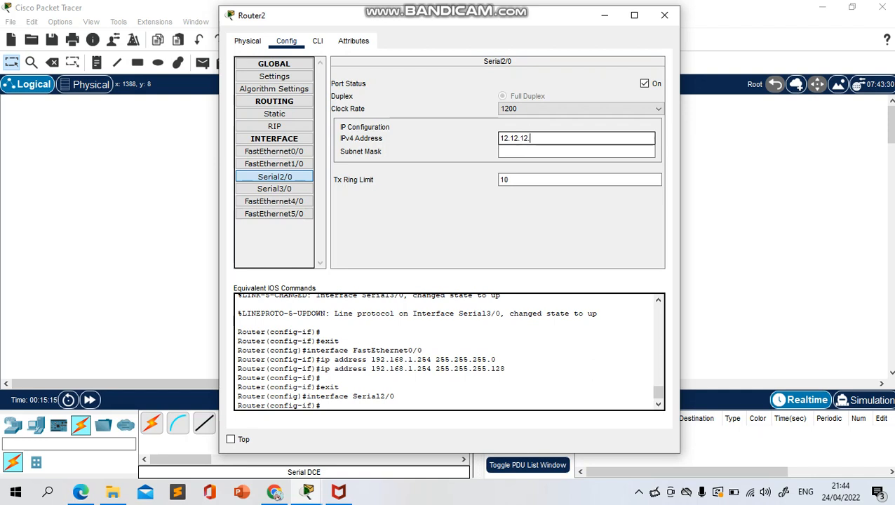
pyautogui.write('.2')
pyautogui.press('Tab')
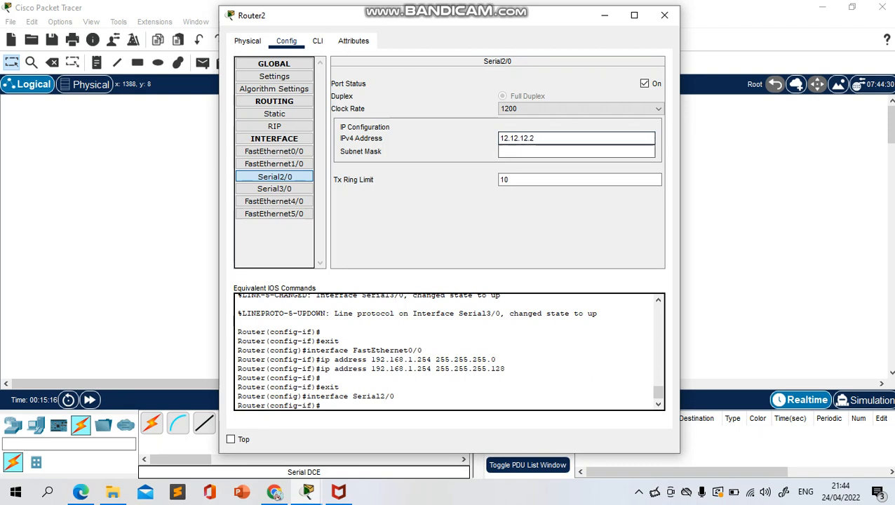
# - Change the subnet mask of Router2's Serial2/0 interface to 255.255.255.0
pyautogui.hotkey('shift', 'Left')
pyautogui.hotkey('shift', 'Left')
pyautogui.hotkey('shift', 'Left')
pyautogui.hotkey('shift', 'Left')
pyautogui.hotkey('shift', 'Left')
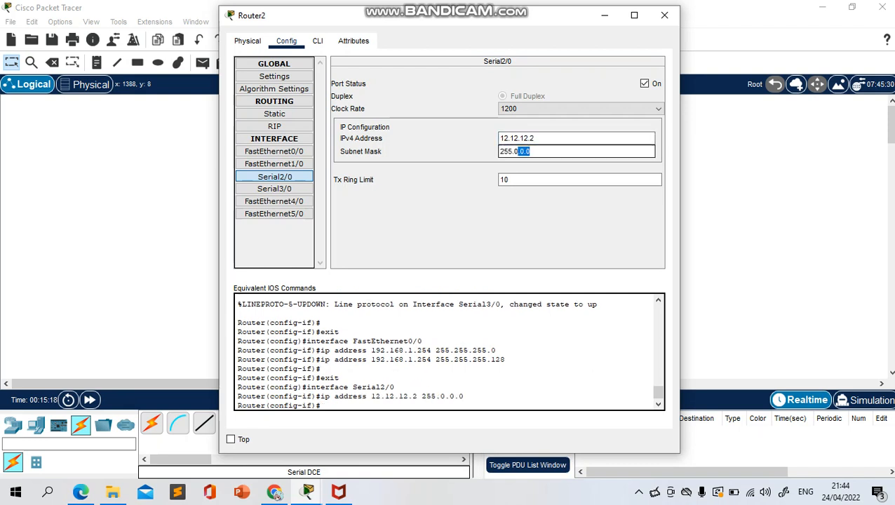
pyautogui.write('255.255.0')
pyautogui.press('Return')
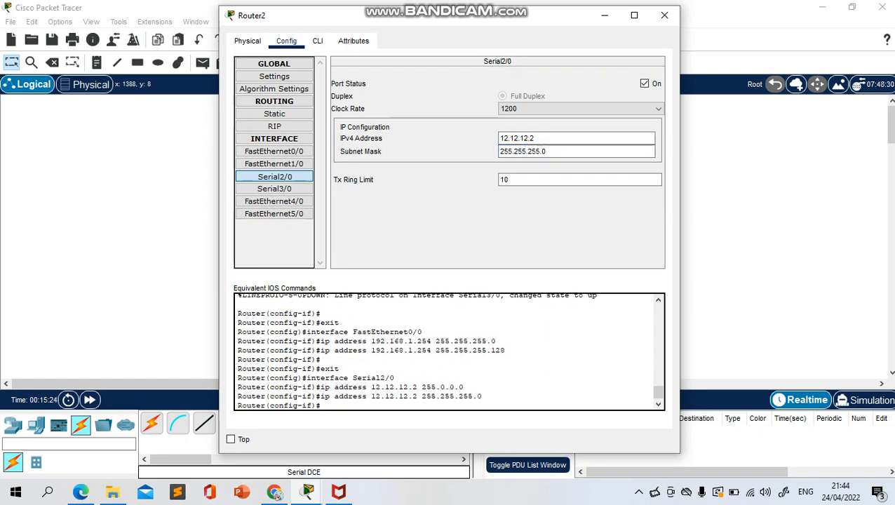
# - Set the IPv4 address of Router2's Serial3/0 interface to 23.23.23.2
pyautogui.click(275, 189)
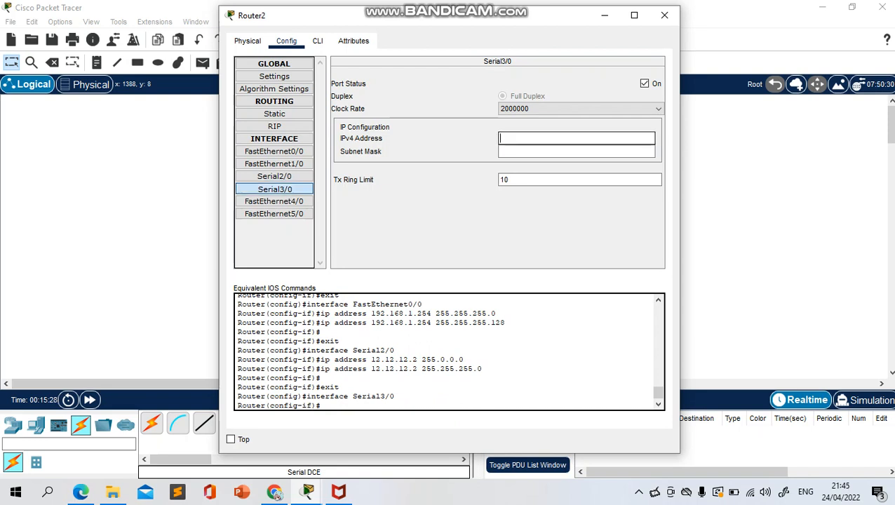
pyautogui.write('23.23.23.2')
pyautogui.press('Tab')
# - Change the subnet mask of Router2's Serial3/0 interface to 255.255.255.0 and close the Router2 window
pyautogui.hotkey('shift', 'Left')
pyautogui.hotkey('shift', 'Left')
pyautogui.hotkey('shift', 'Left')
pyautogui.hotkey('shift', 'Left')
pyautogui.hotkey('shift', 'Left')
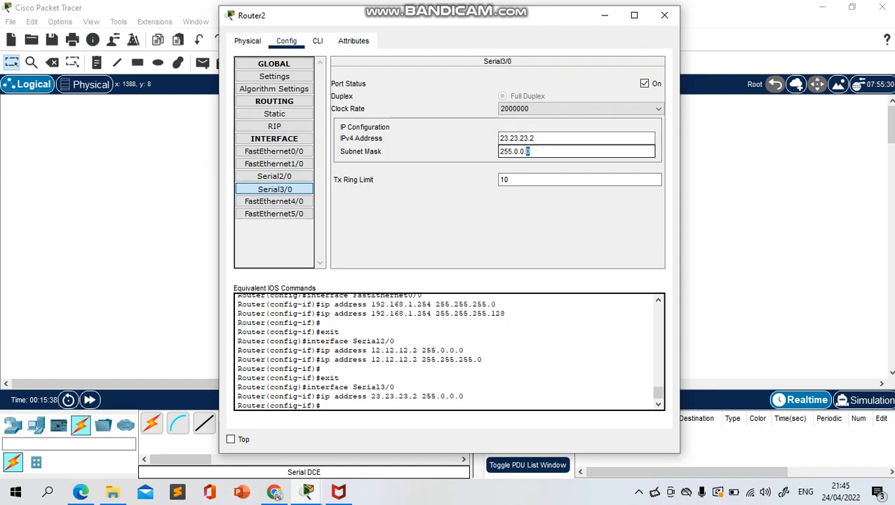
pyautogui.write('255.')
pyautogui.press('BackSpace')
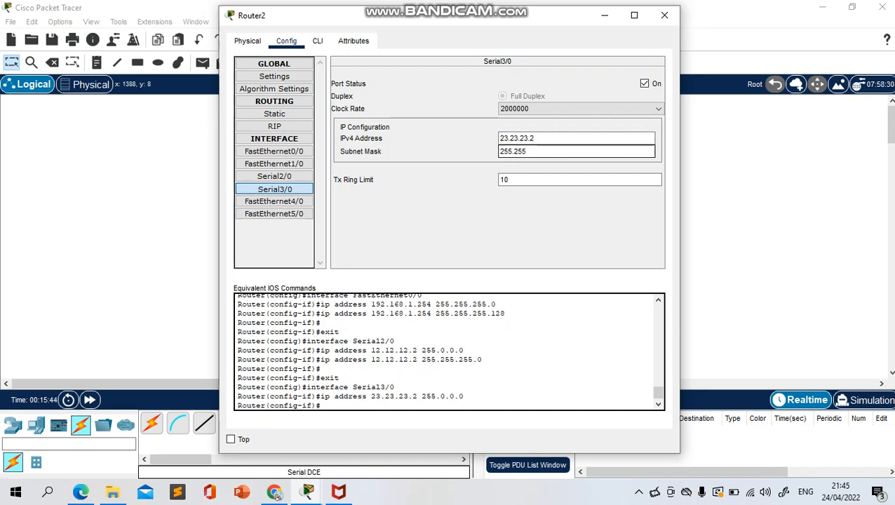
pyautogui.write('255')
pyautogui.press('BackSpace')
pyautogui.press('BackSpace')
pyautogui.press('BackSpace')
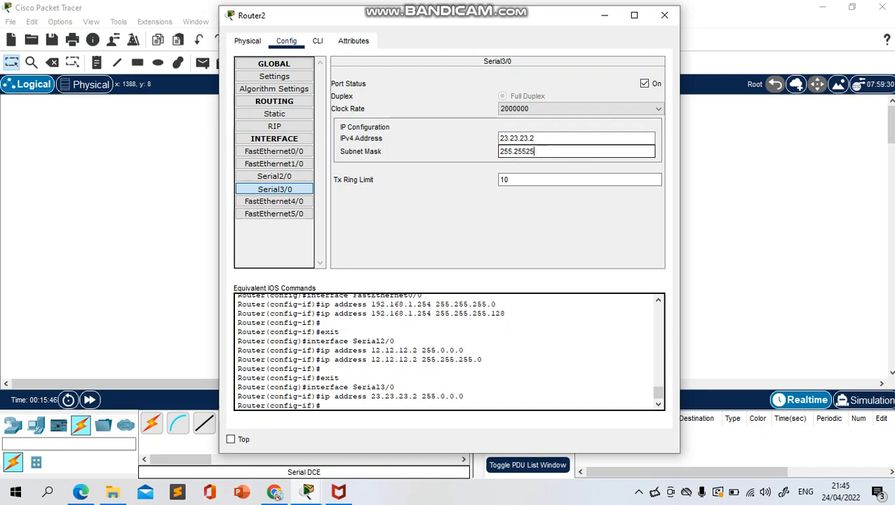
pyautogui.write('.255.0')
pyautogui.press('Return')
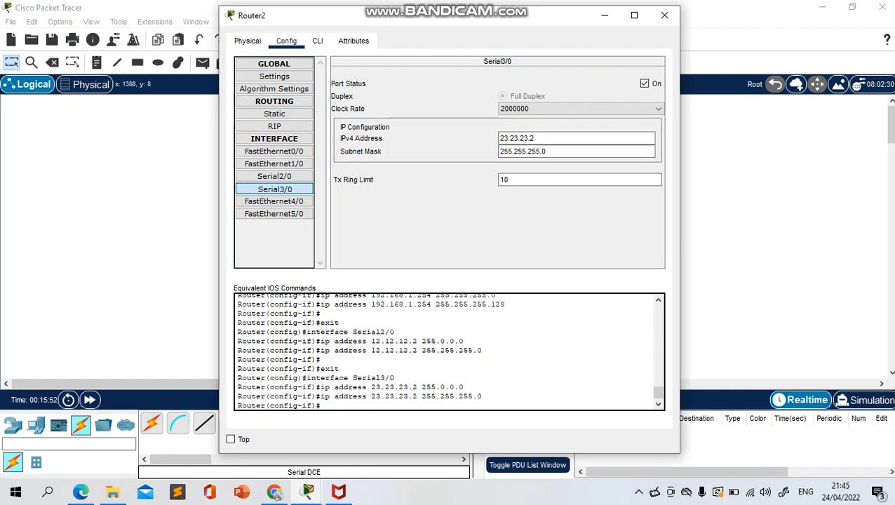
pyautogui.click(665, 15)
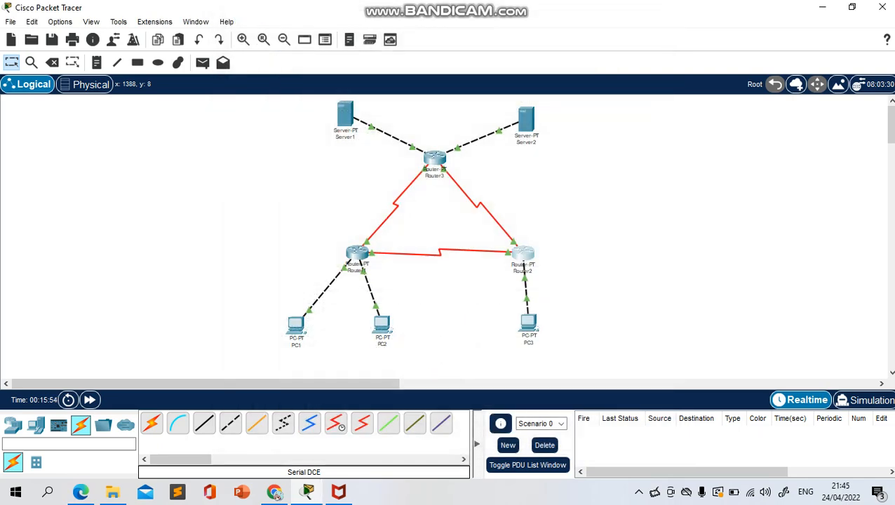
# - Set Router3's FastEthernet0/0 interface to IPv4 address 33.33.33.3 with subnet mask 255.255.255.0
pyautogui.click(434, 160)
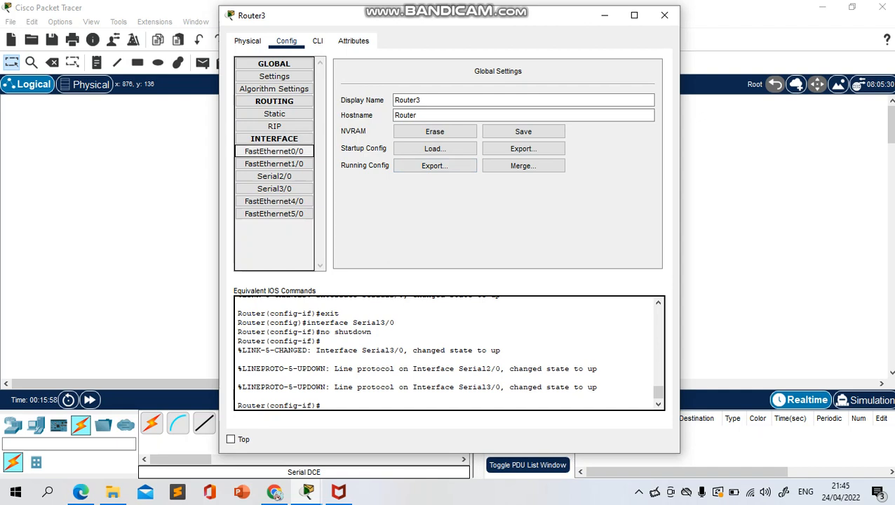
pyautogui.click(273, 151)
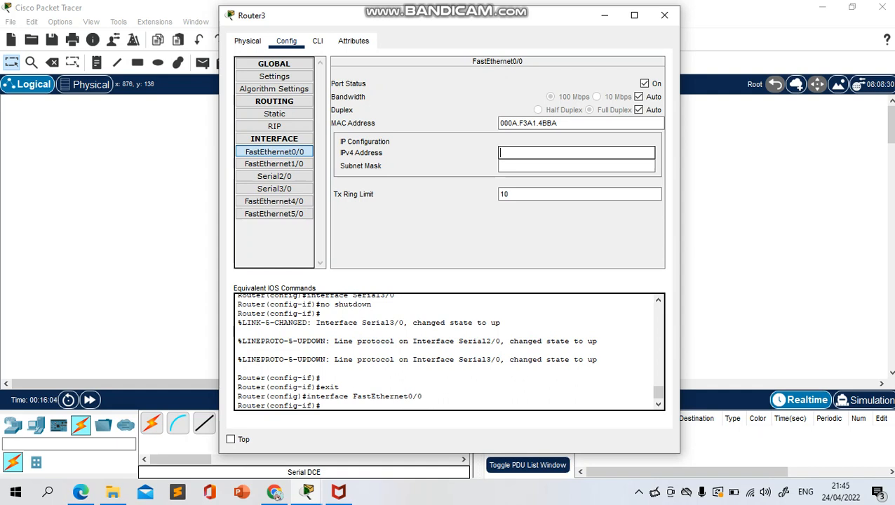
pyautogui.write('33.33.33.3')
pyautogui.click(547, 167)
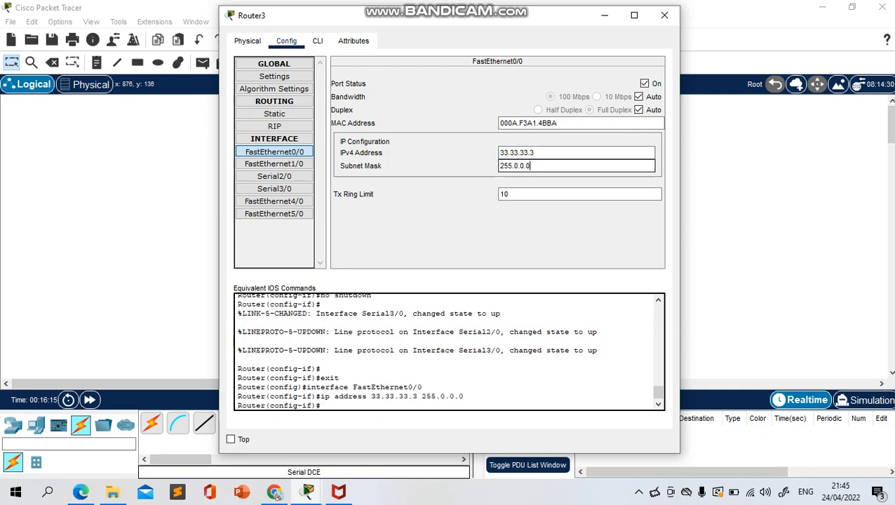
pyautogui.moveTo(532, 166); pyautogui.dragTo(513, 167)
pyautogui.press('BackSpace')
pyautogui.write('255.255.0')
pyautogui.press('Return')
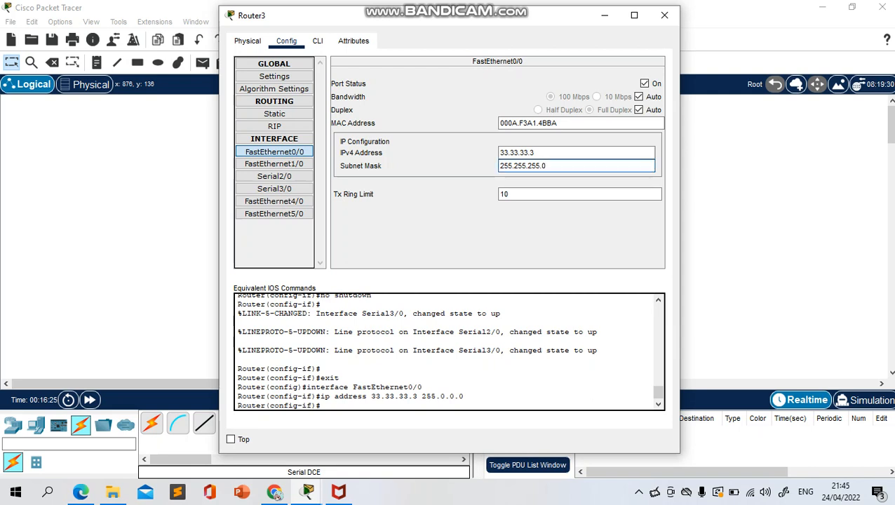
# - Set Router3's FastEthernet1/0 interface to IPv4 address 43.43.43.3 with subnet mask 255.255.255.0 copied from FastEthernet0/0
pyautogui.click(275, 165)
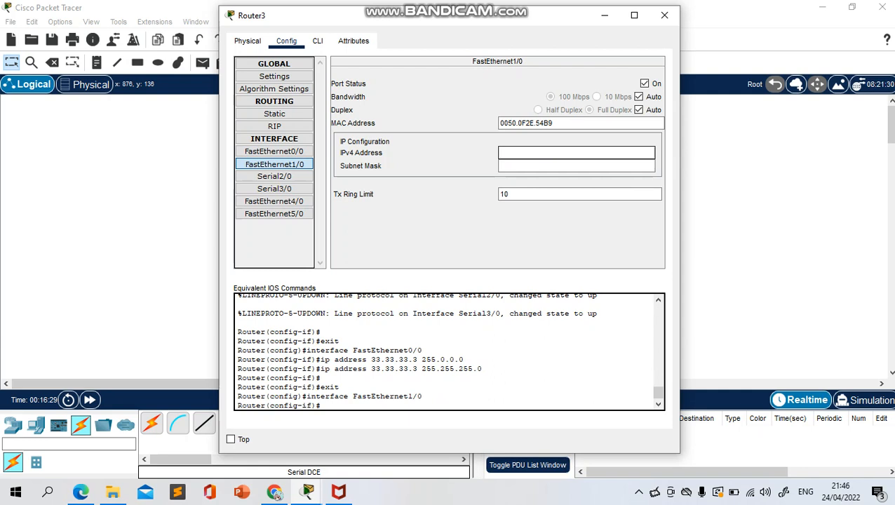
pyautogui.write('43.43.43.3')
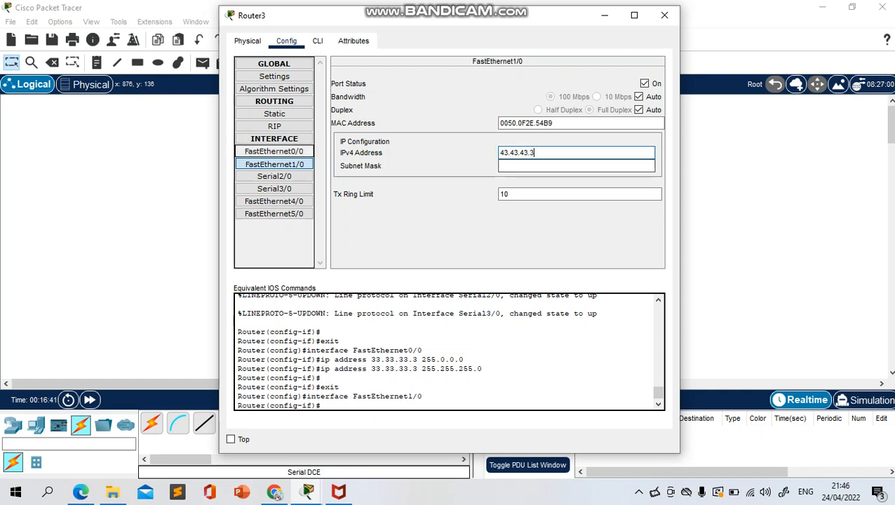
pyautogui.click(273, 152)
pyautogui.click(515, 166)
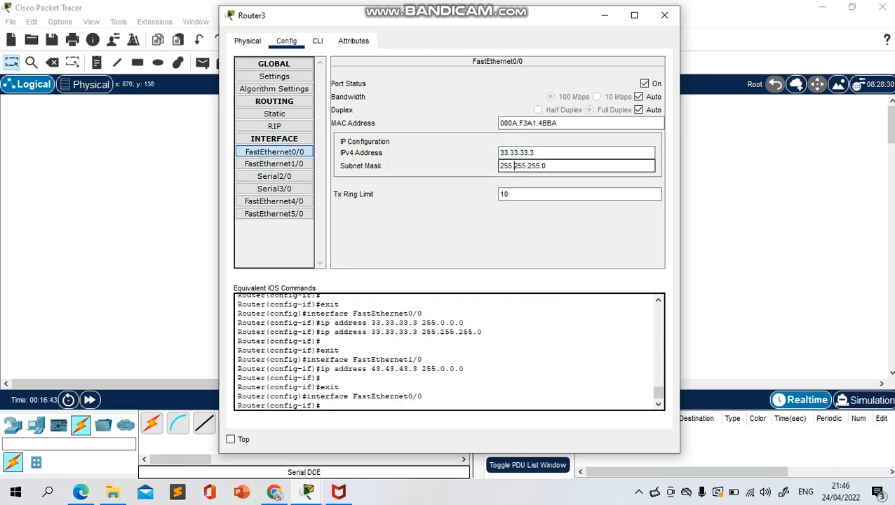
pyautogui.hotkey('ctrl', 'a')
pyautogui.hotkey('ctrl', 'c')
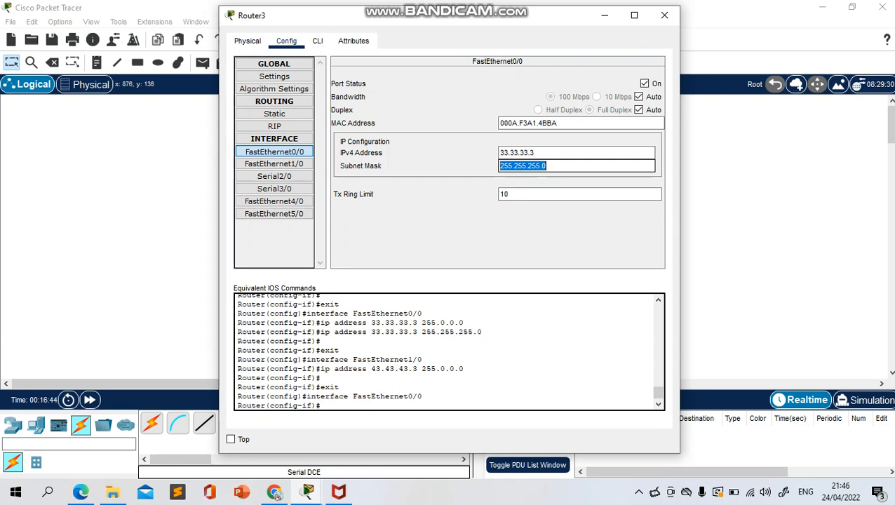
pyautogui.click(274, 165)
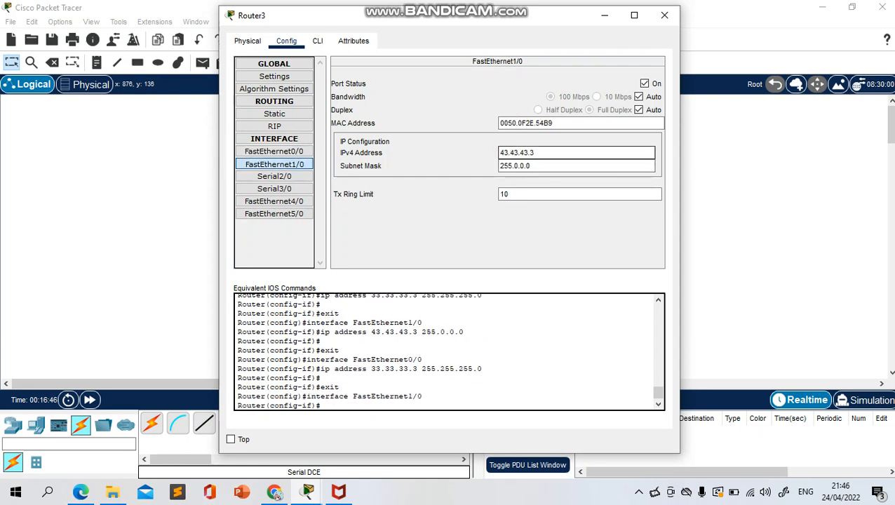
pyautogui.click(551, 166)
pyautogui.hotkey('ctrl', 'a')
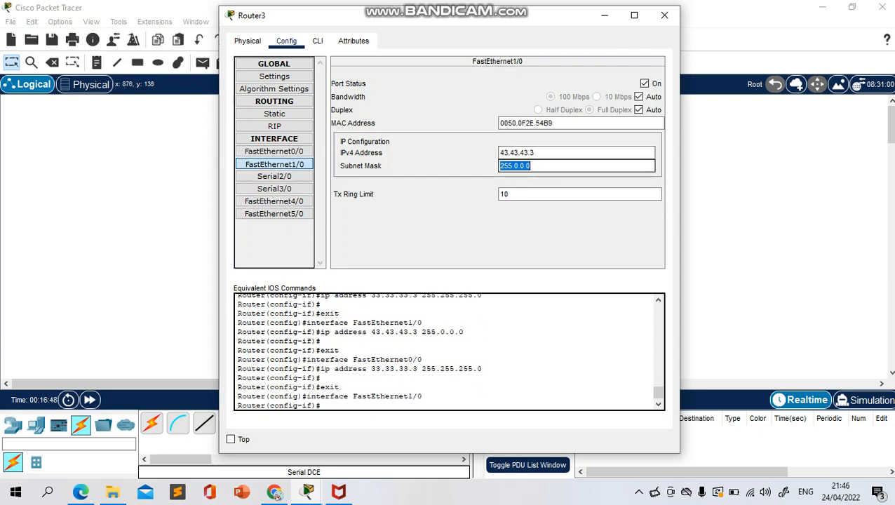
pyautogui.hotkey('ctrl', 'v')
# - Set Router3's Serial2/0 interface to IPv4 address 23.23.23.3 with subnet mask 255.255.255.0
pyautogui.click(274, 176)
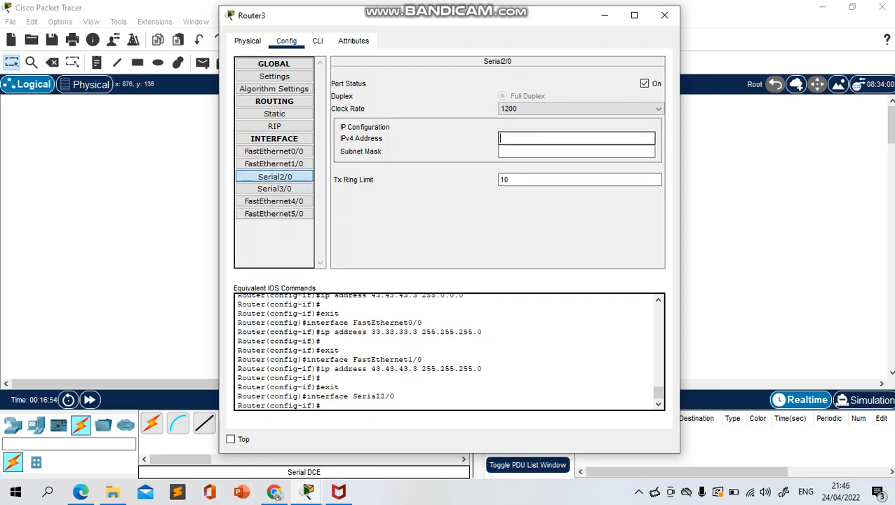
pyautogui.write('23.23.23.3')
pyautogui.press('Tab')
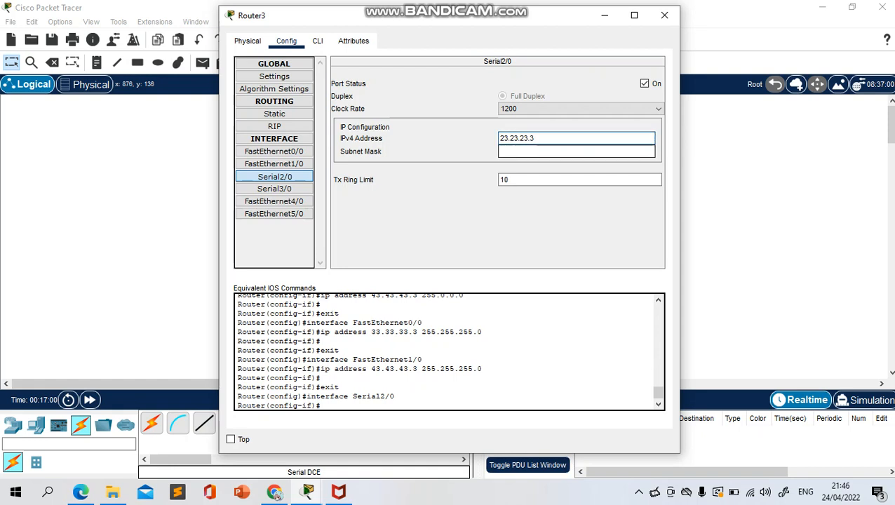
pyautogui.hotkey('ctrl', 'a')
pyautogui.write('255.255.255.0')
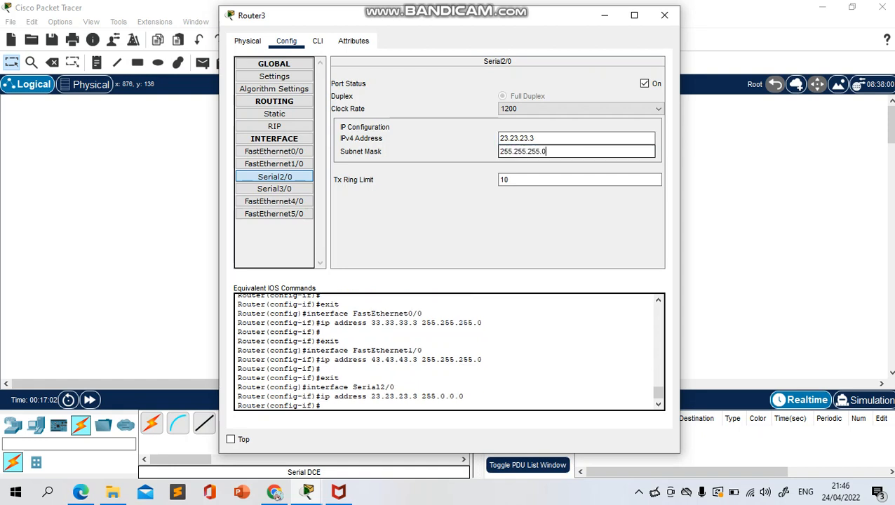
# - Set Router3's Serial3/0 interface to IPv4 address 13.13.13.3 with subnet mask 255.255.255.0
pyautogui.click(274, 189)
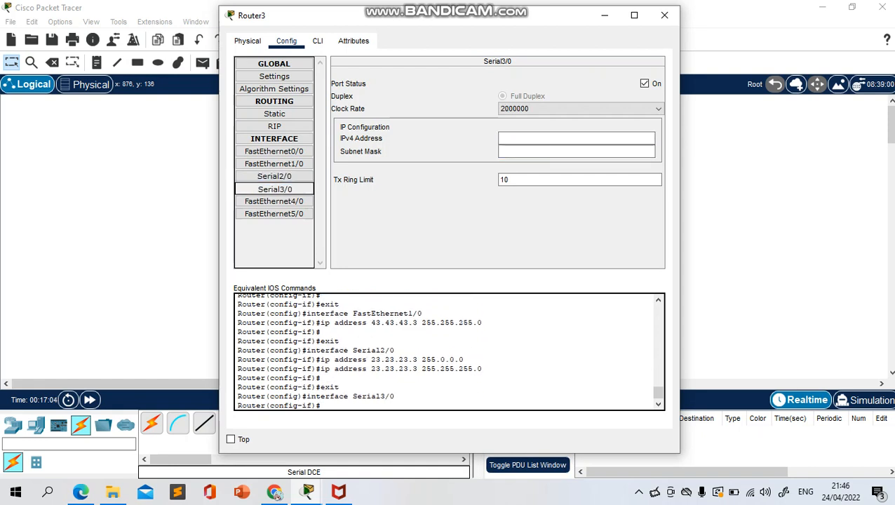
pyautogui.click(547, 138)
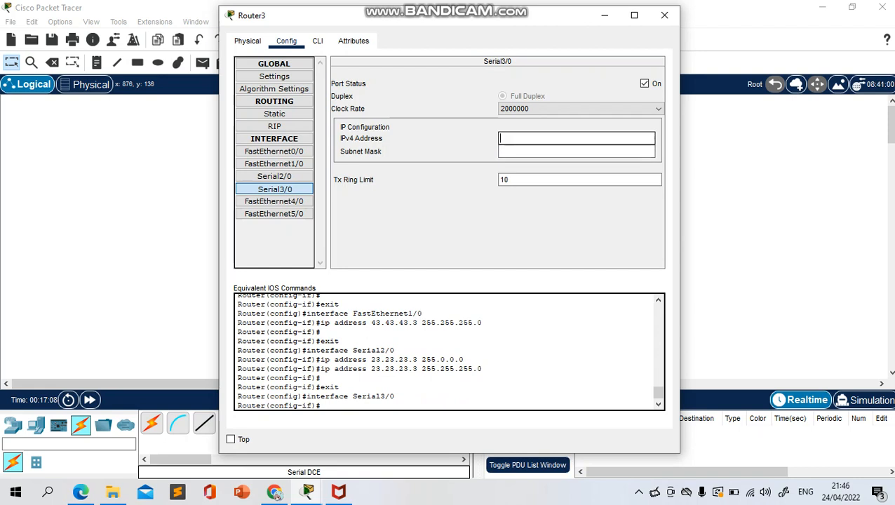
pyautogui.write('13.13.13.3')
pyautogui.press('Tab')
pyautogui.hotkey('ctrl', 'a')
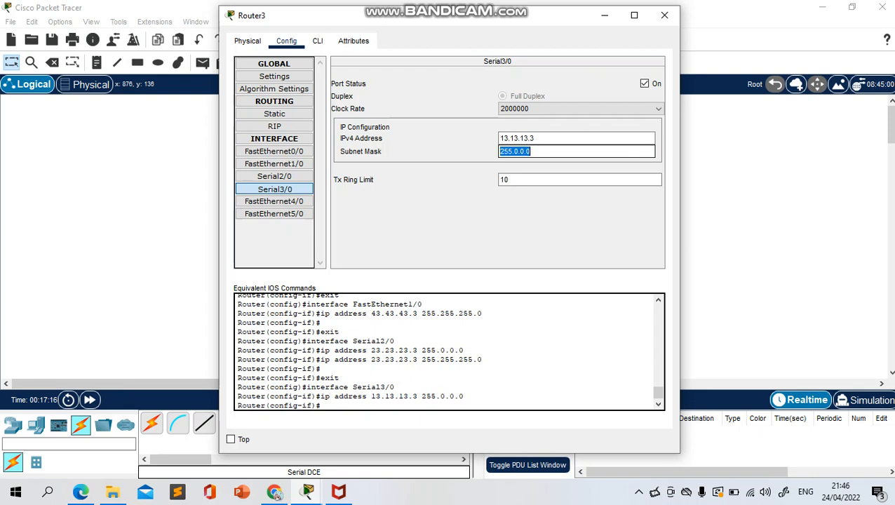
pyautogui.hotkey('ctrl', 'v')
pyautogui.press('Return')
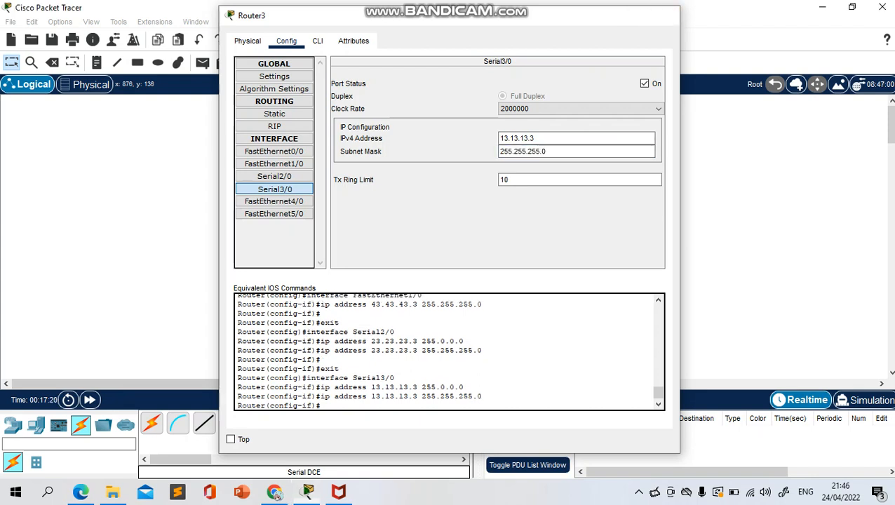
# - Close Router3's configuration, switch to Chrome and examine the routing guide's RIP network settings for Router1
pyautogui.click(664, 15)
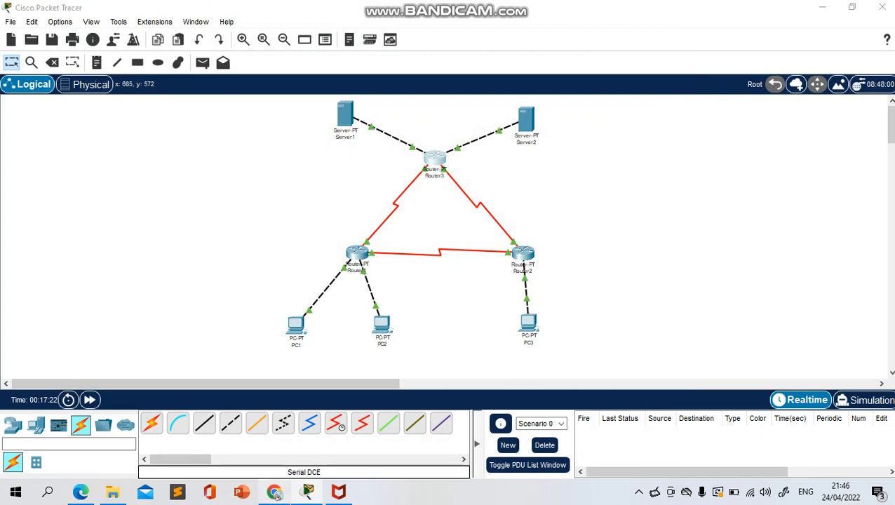
pyautogui.click(275, 492)
pyautogui.scroll(-2, 376, 175)
pyautogui.scroll(-2, 376, 260)
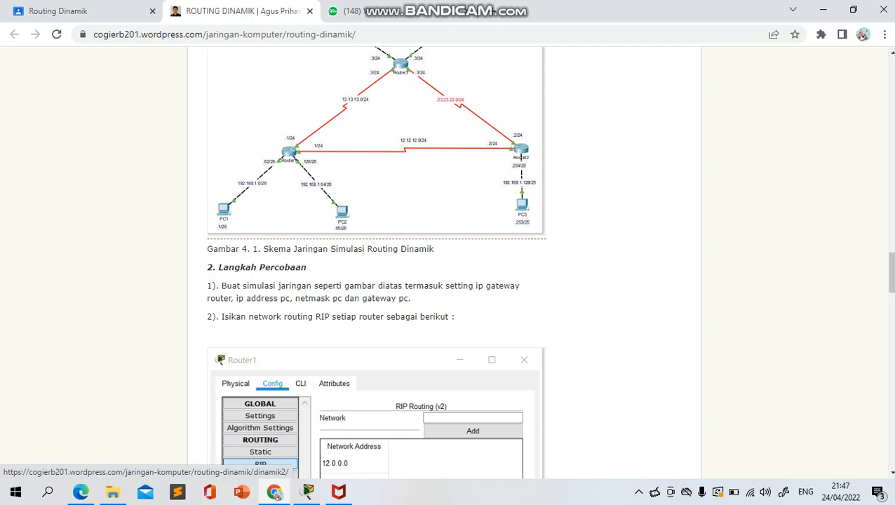
pyautogui.scroll(-1, 376, 280)
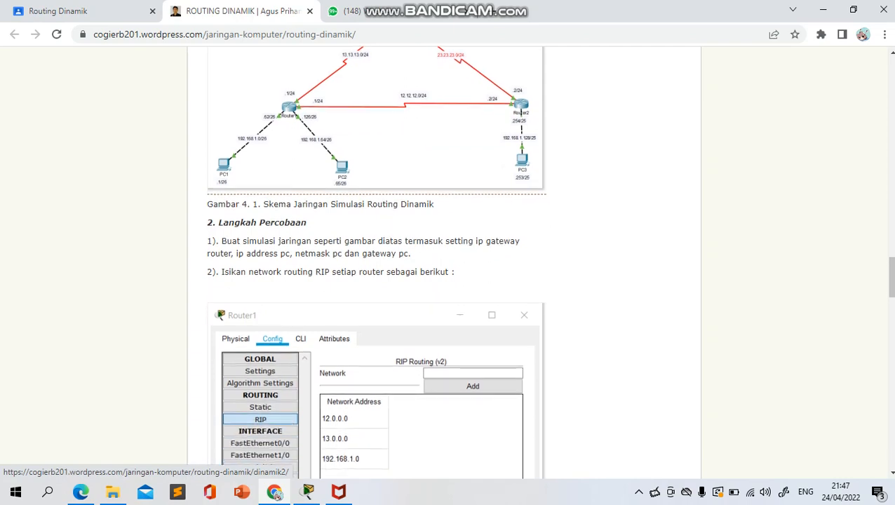
pyautogui.scroll(-3, 376, 280)
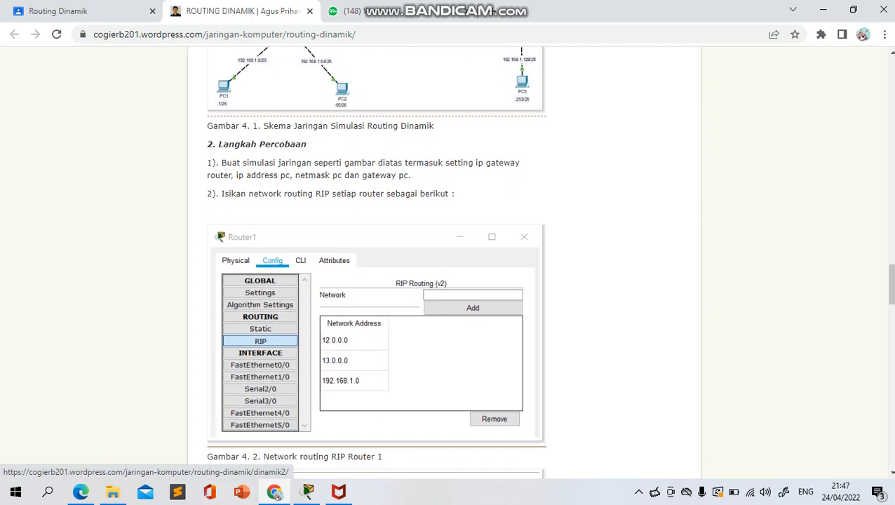
pyautogui.scroll(-2, 376, 281)
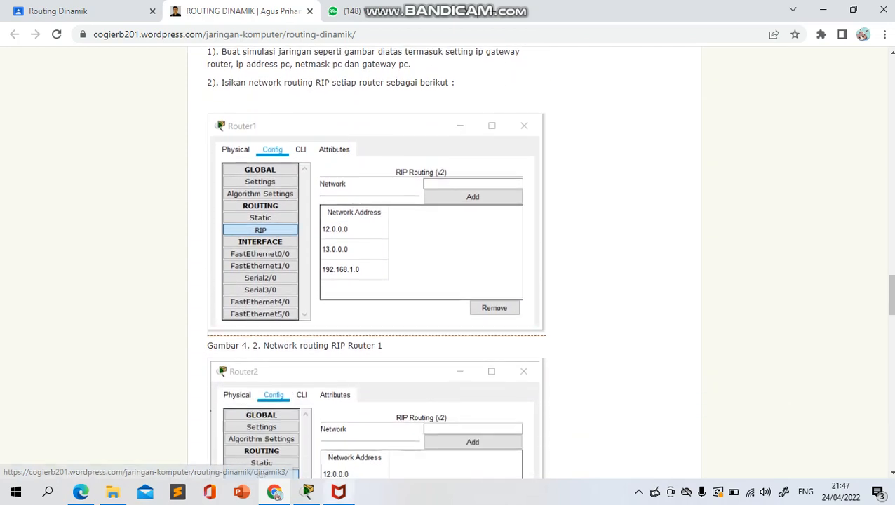
# - Arrange Cisco Packet Tracer and the Chrome guide side by side, with the whole topology in view
pyautogui.click(853, 9)
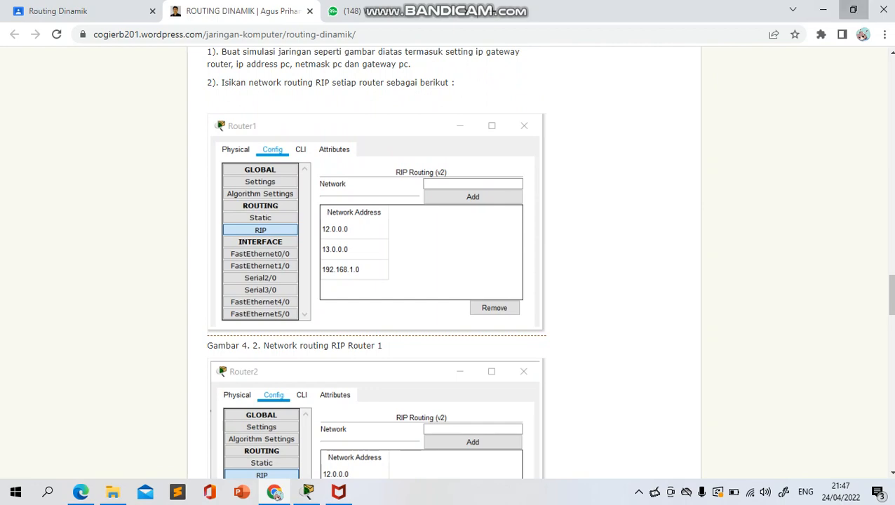
pyautogui.click(393, 9)
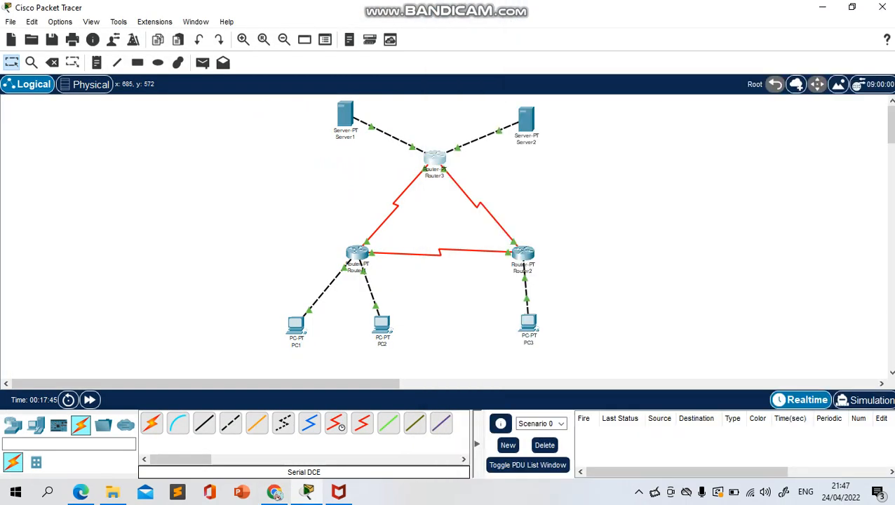
pyautogui.click(851, 7)
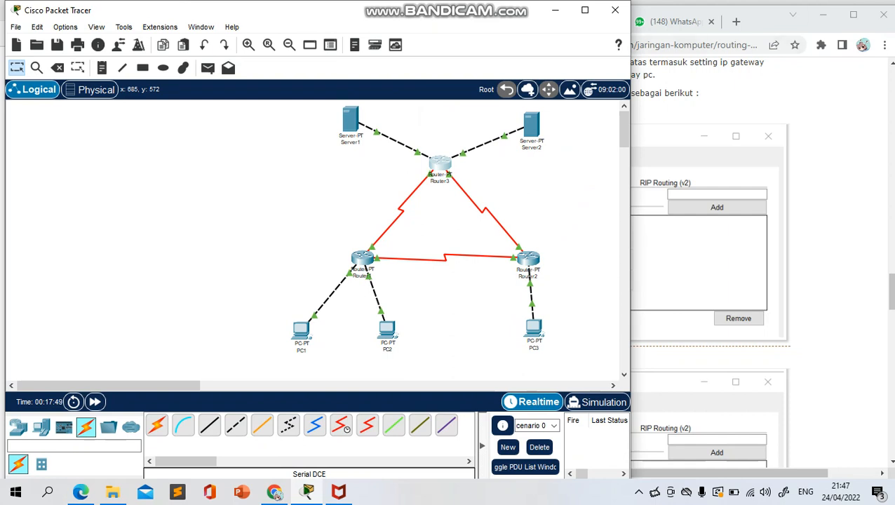
pyautogui.moveTo(631, 337); pyautogui.dragTo(420, 337)
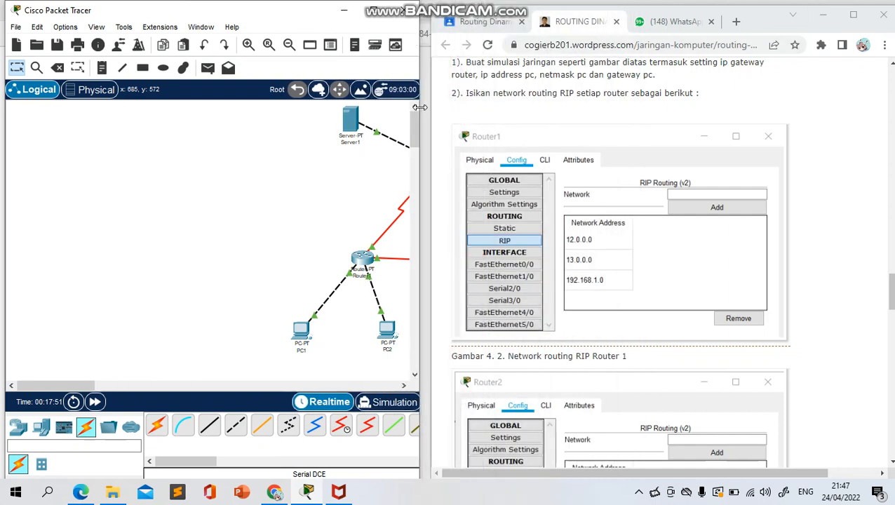
pyautogui.moveTo(55, 386); pyautogui.dragTo(105, 386)
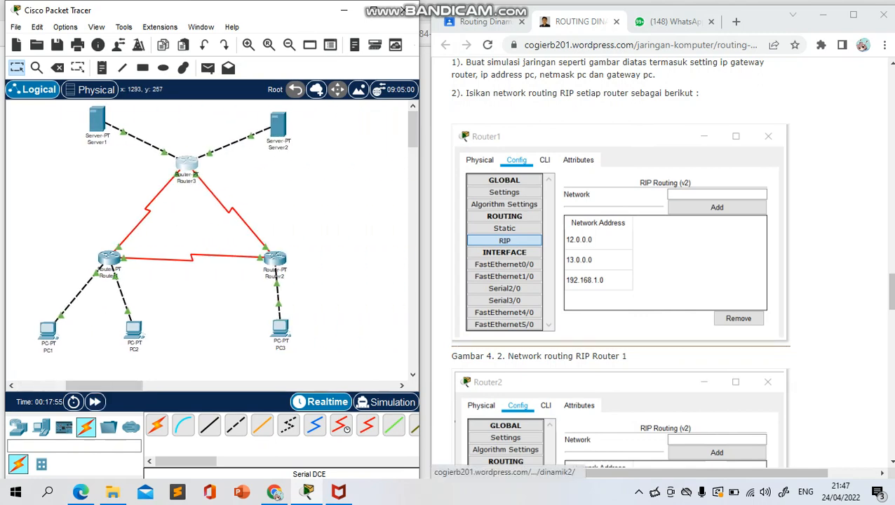
# - Open Router1's RIP routing configuration and place its window so the guide's network list stays readable
pyautogui.click(109, 260)
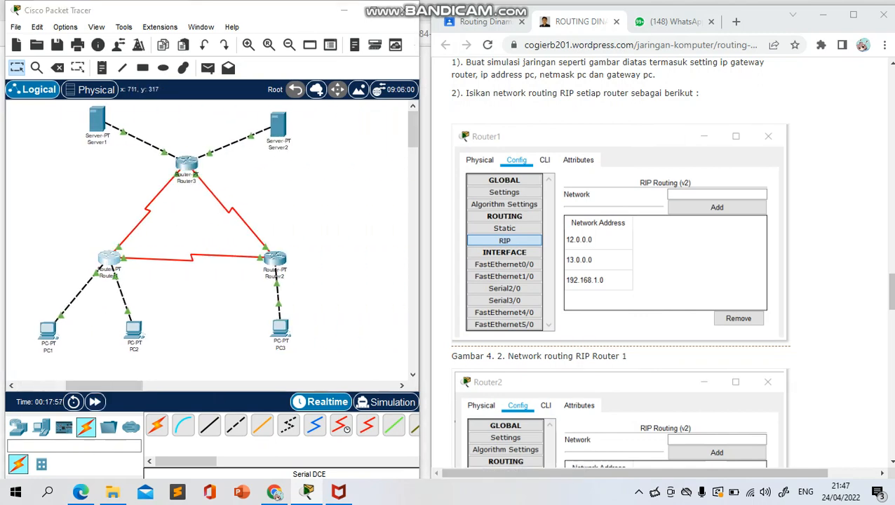
pyautogui.click(275, 125)
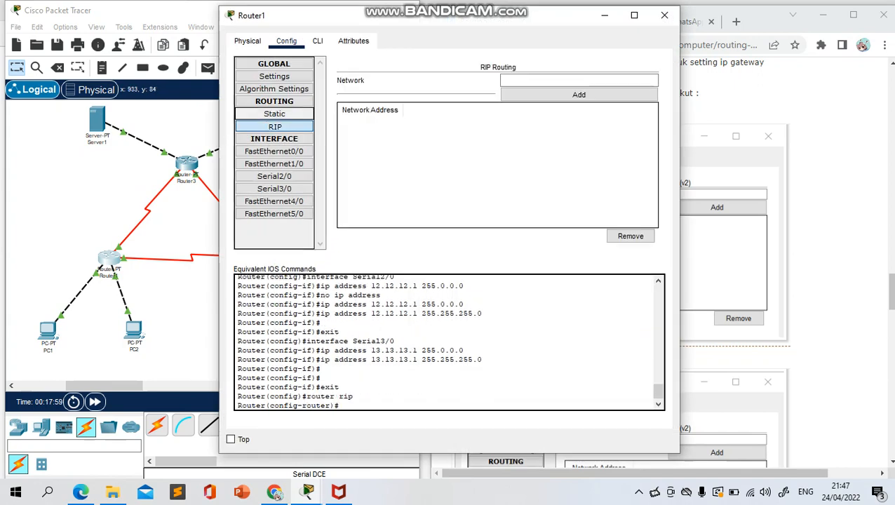
pyautogui.moveTo(512, 27); pyautogui.dragTo(298, 37)
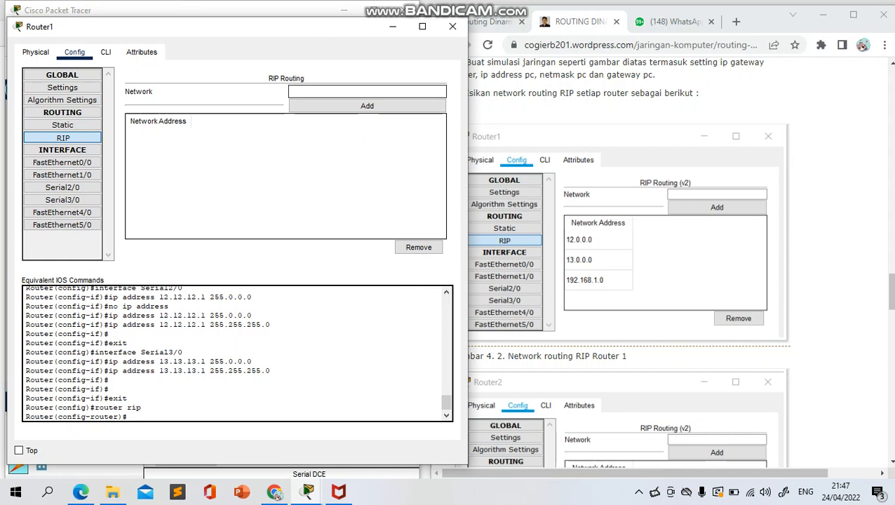
pyautogui.write('12.0.0.0')
pyautogui.press('BackSpace')
pyautogui.press('BackSpace')
pyautogui.press('BackSpace')
pyautogui.press('BackSpace')
pyautogui.press('BackSpace')
pyautogui.press('BackSpace')
pyautogui.press('BackSpace')
pyautogui.press('BackSpace')
# - Add the networks 192.168.1.0 and 13.0.0.0 to Router1's RIP routing
pyautogui.write('192.168.1.0')
pyautogui.click(367, 106)
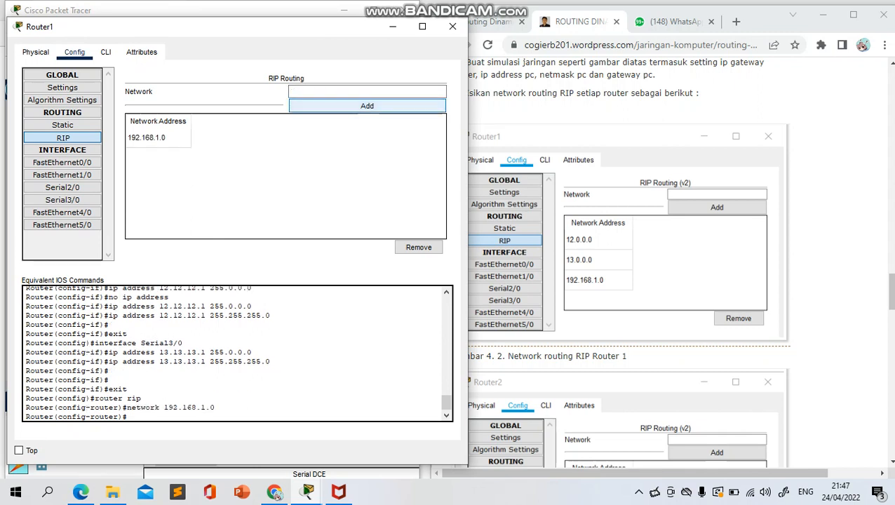
pyautogui.write('1')
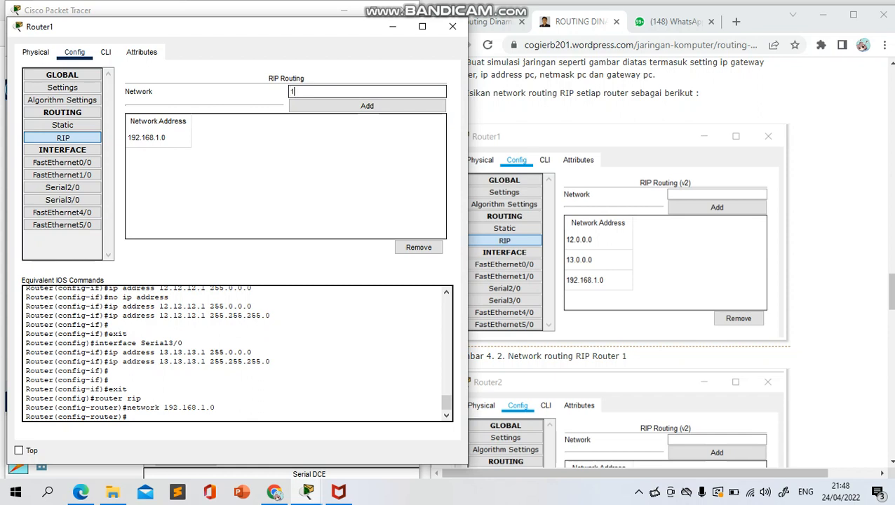
pyautogui.write('3.0.0.0')
pyautogui.click(368, 105)
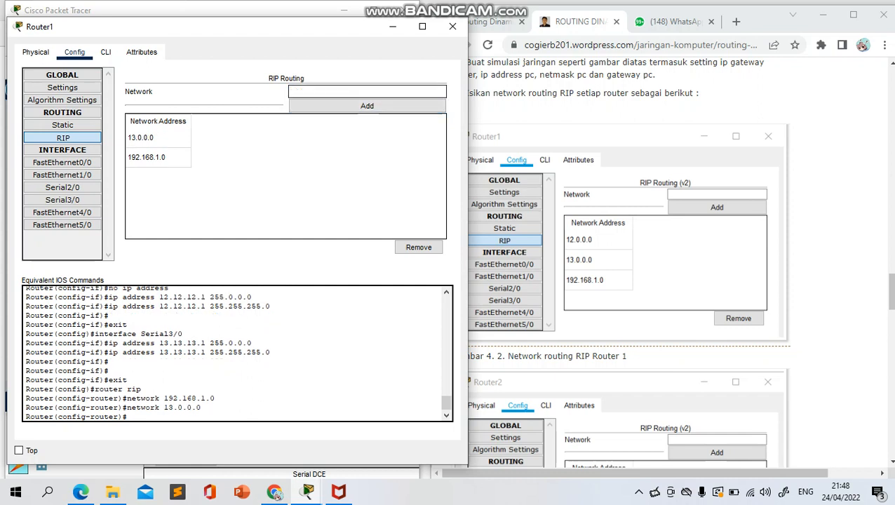
# - Add network 12.0.0.0 to Router1's RIP routing and close the router's window
pyautogui.write('12.0.0.0')
pyautogui.click(367, 105)
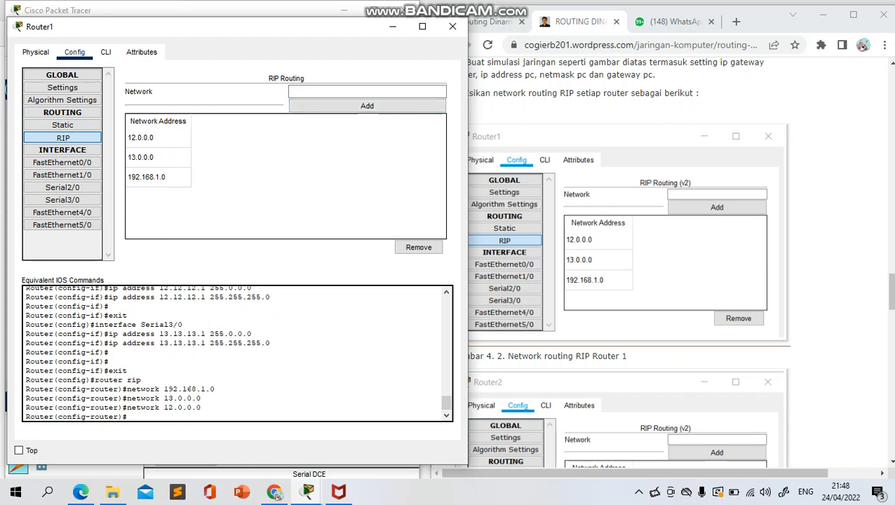
pyautogui.scroll(-1, 628, 261)
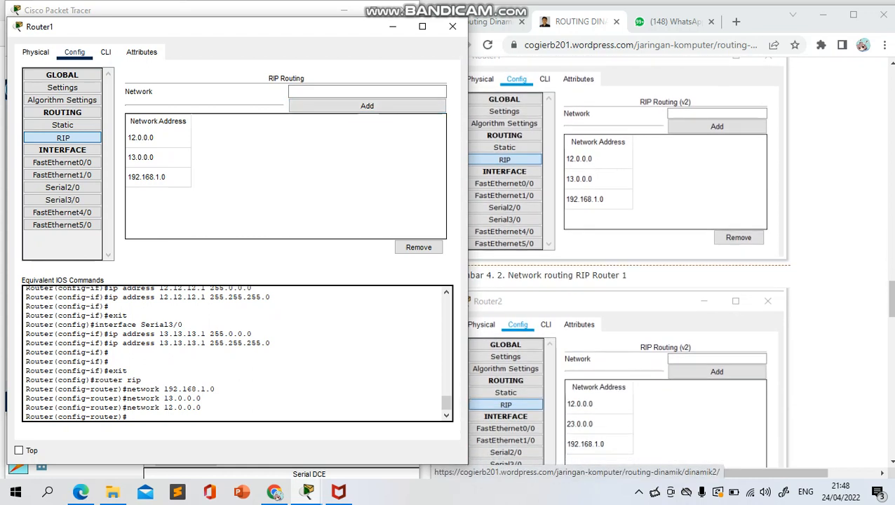
pyautogui.click(453, 26)
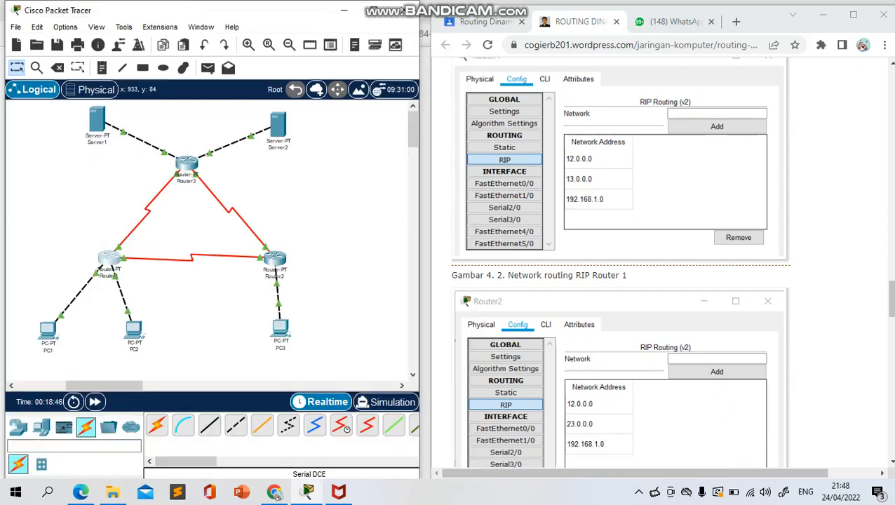
# - Open Router2's RIP routing configuration beside the guide and add network 192.168.1.0
pyautogui.click(274, 260)
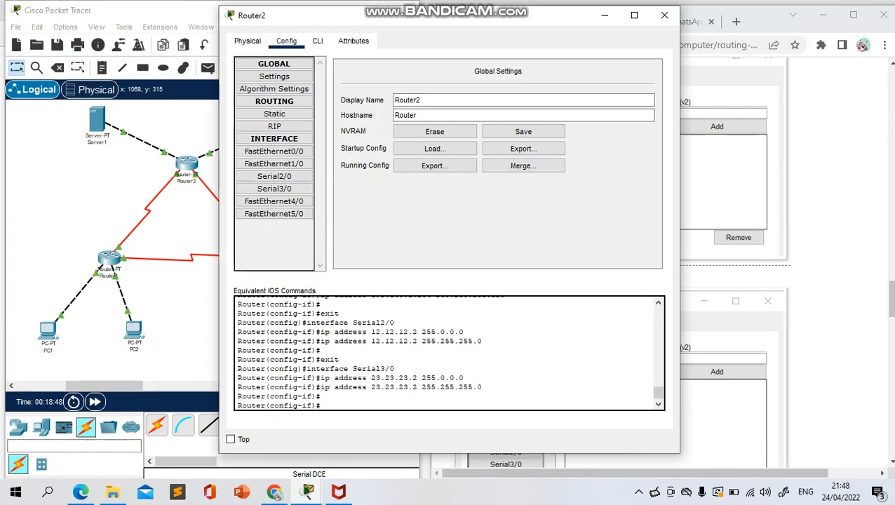
pyautogui.click(275, 127)
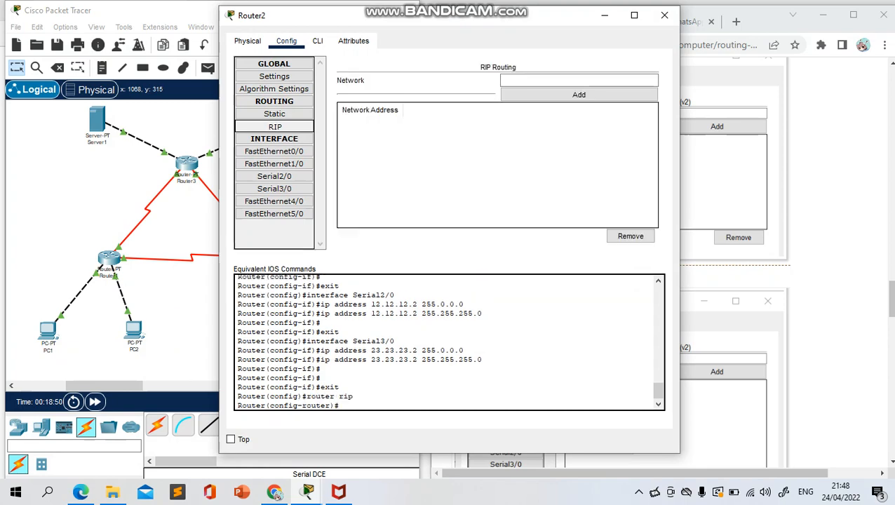
pyautogui.moveTo(506, 20); pyautogui.dragTo(287, 28)
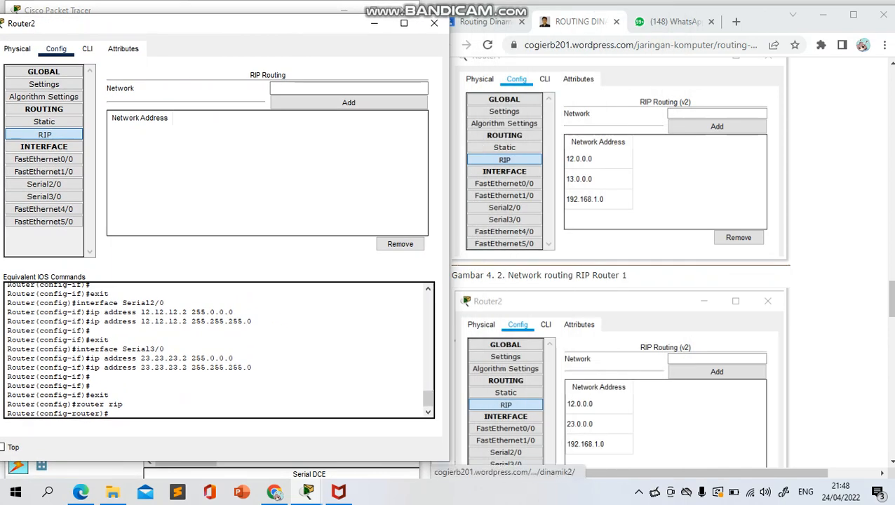
pyautogui.scroll(-5, 620, 267)
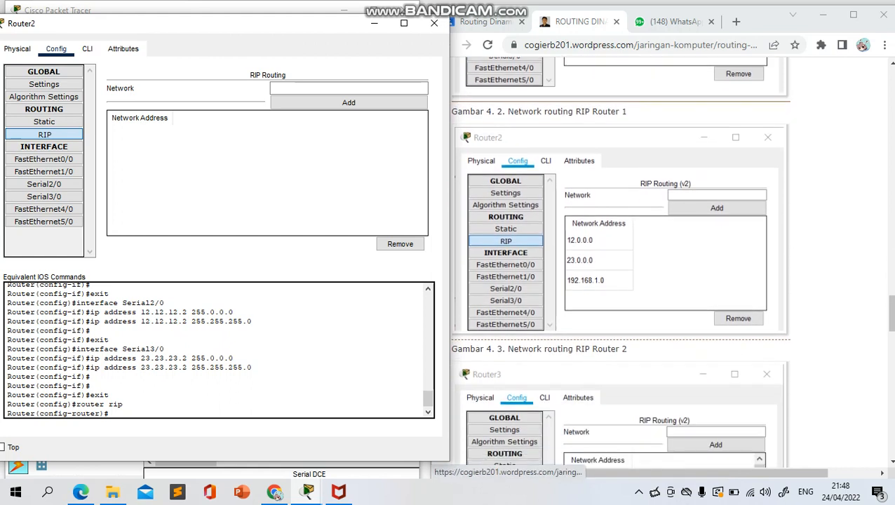
pyautogui.click(349, 89)
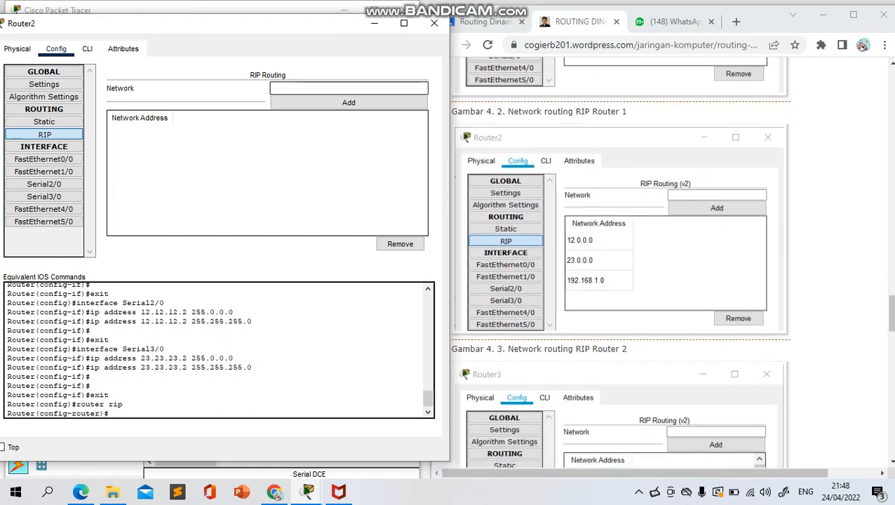
pyautogui.write('192.168.1.0')
pyautogui.press('Tab')
pyautogui.press('Return')
pyautogui.hotkey('shift', 'Tab')
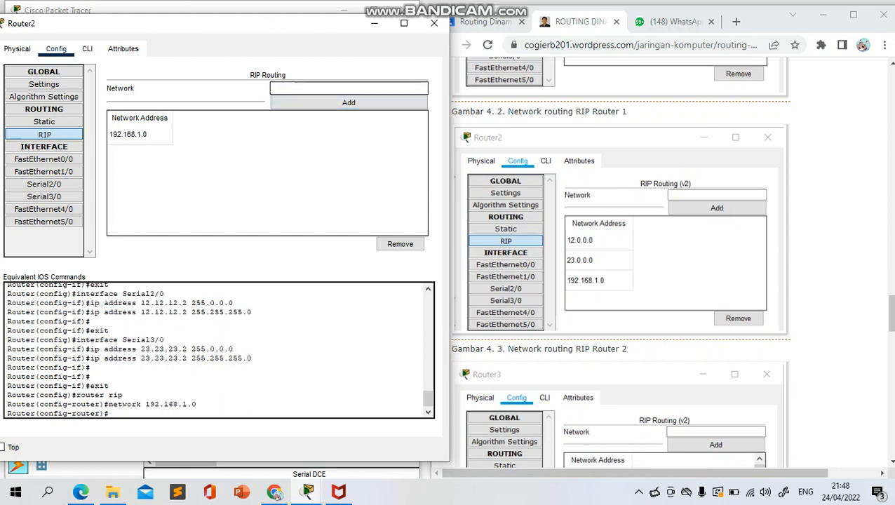
# - Add networks 23.0.0.0 and 12.0.0.0 to Router2's RIP routing and close the router's window
pyautogui.write('23.0.0.0')
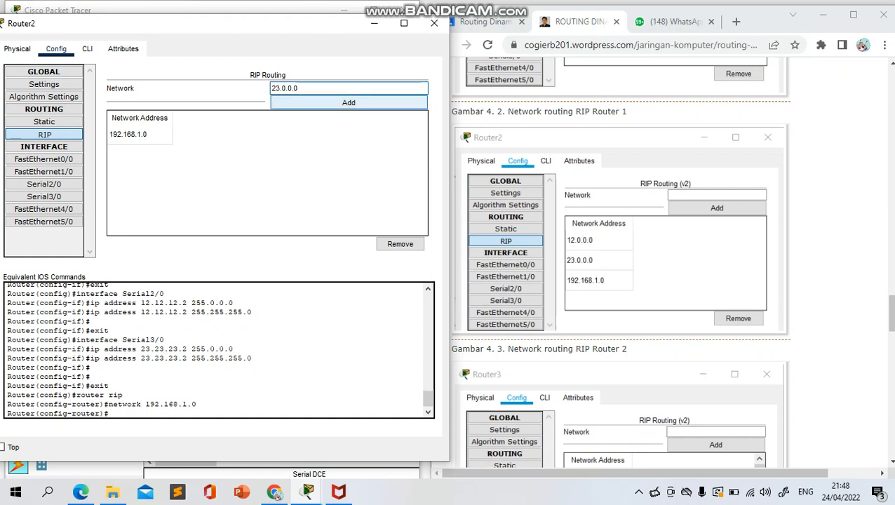
pyautogui.press('Return')
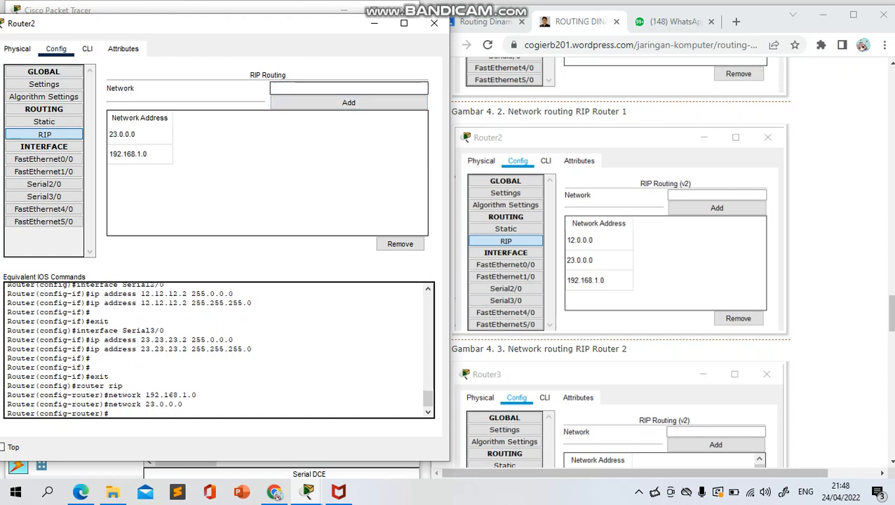
pyautogui.write('12.0.0.0')
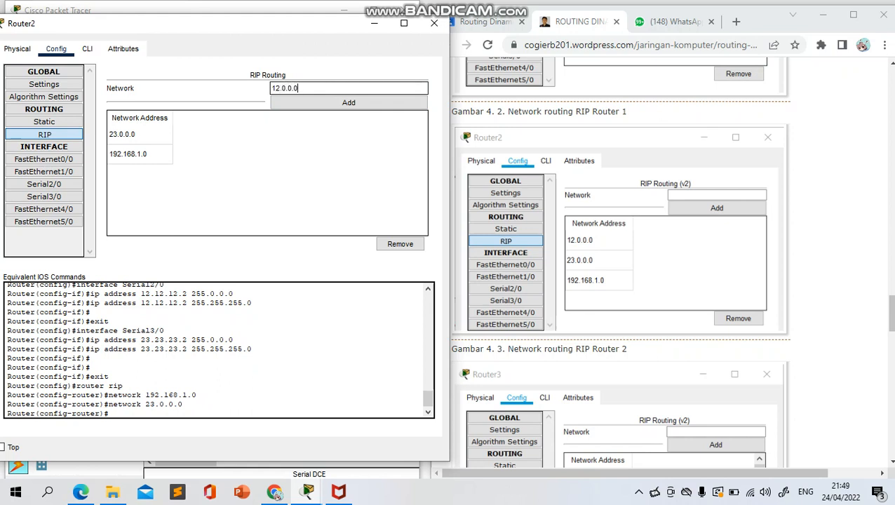
pyautogui.click(349, 103)
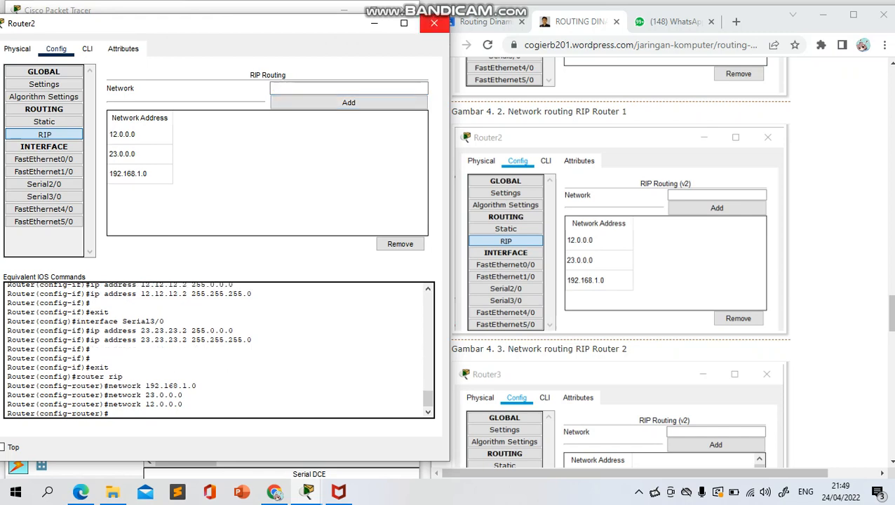
pyautogui.click(434, 23)
# - Open Router3's RIP routing configuration in a smaller window beside the guide and add network 43.0.0.0
pyautogui.scroll(-5, 620, 267)
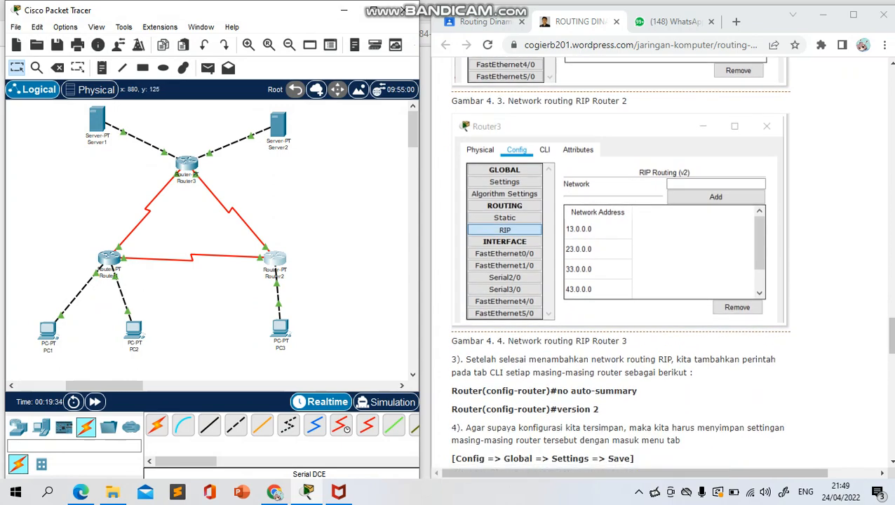
pyautogui.doubleClick(186, 164)
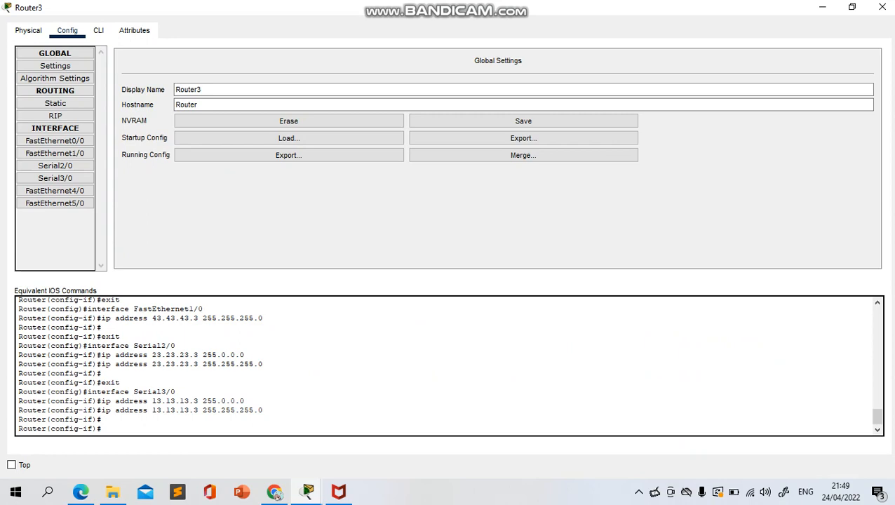
pyautogui.click(852, 7)
pyautogui.moveTo(535, 30); pyautogui.dragTo(318, 29)
pyautogui.click(58, 133)
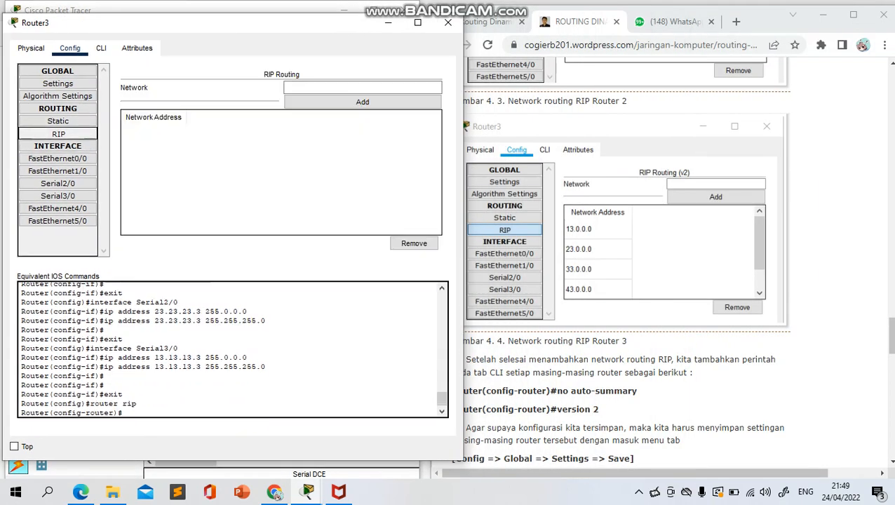
pyautogui.click(362, 87)
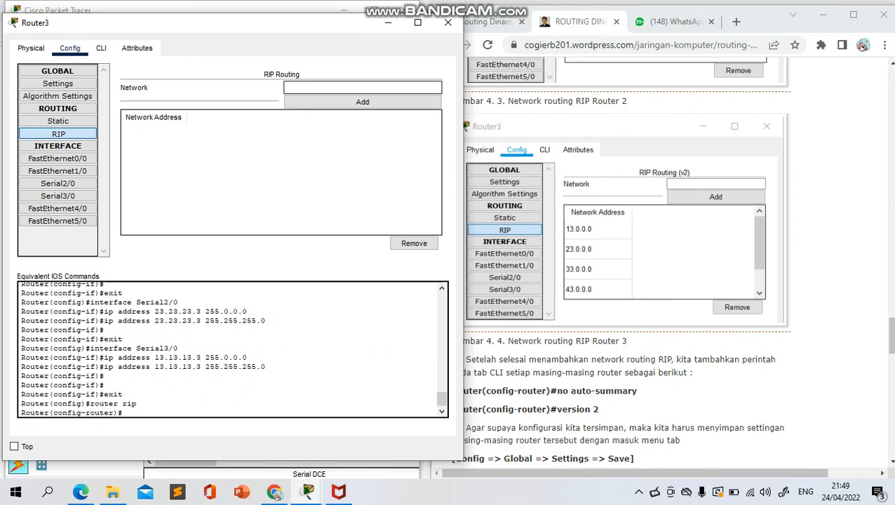
pyautogui.write('43.0.0.0')
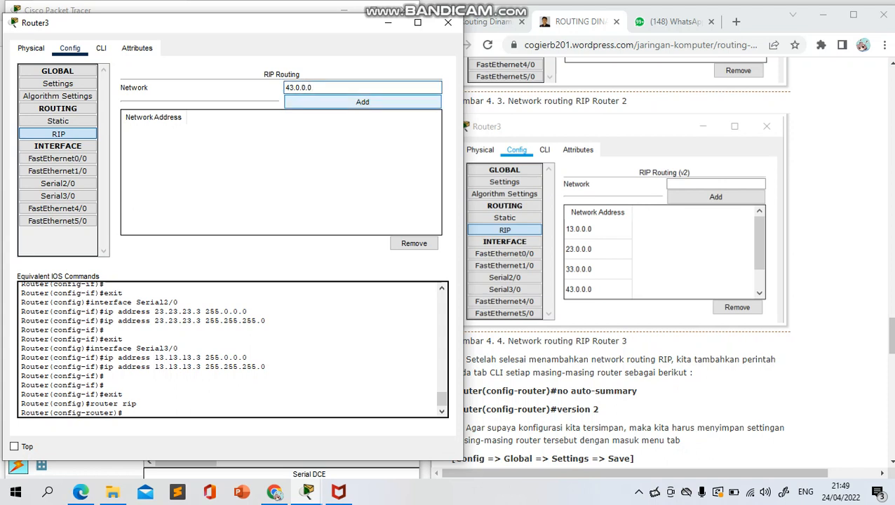
pyautogui.click(363, 101)
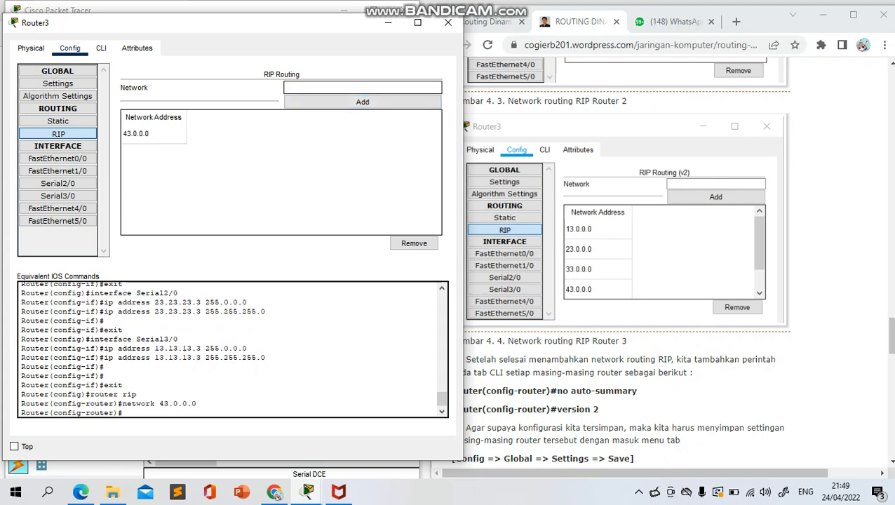
# - Add networks 33.0.0.0, 23.0.0.0 and 13.0.0.0 to Router3's RIP routing and close the router's window
pyautogui.write('33.0.0.0')
pyautogui.click(362, 102)
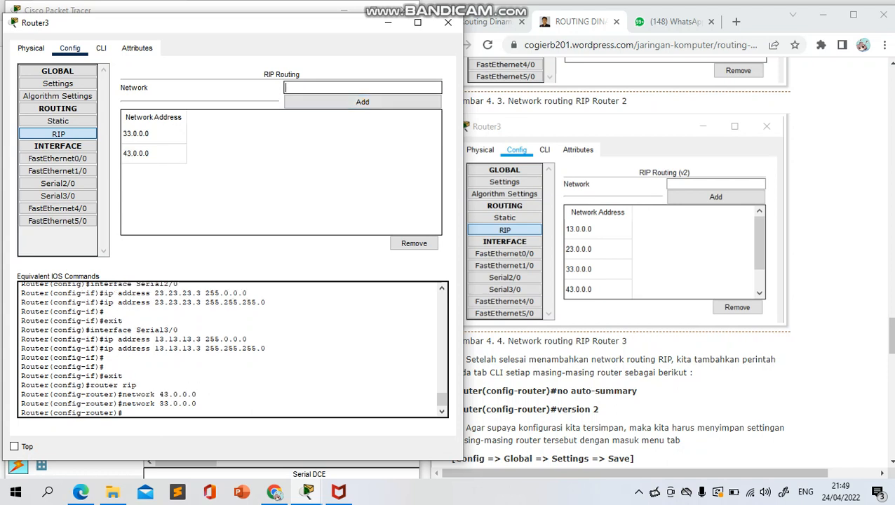
pyautogui.write('23.0.0.0')
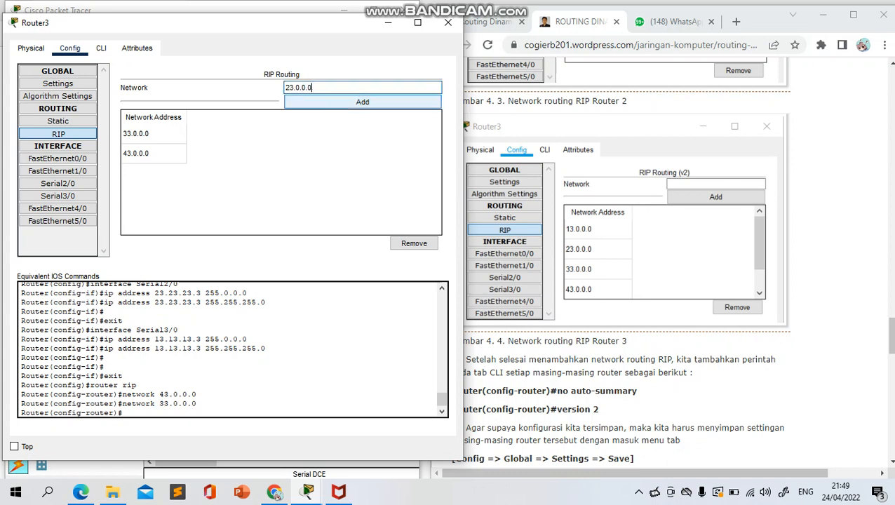
pyautogui.click(362, 102)
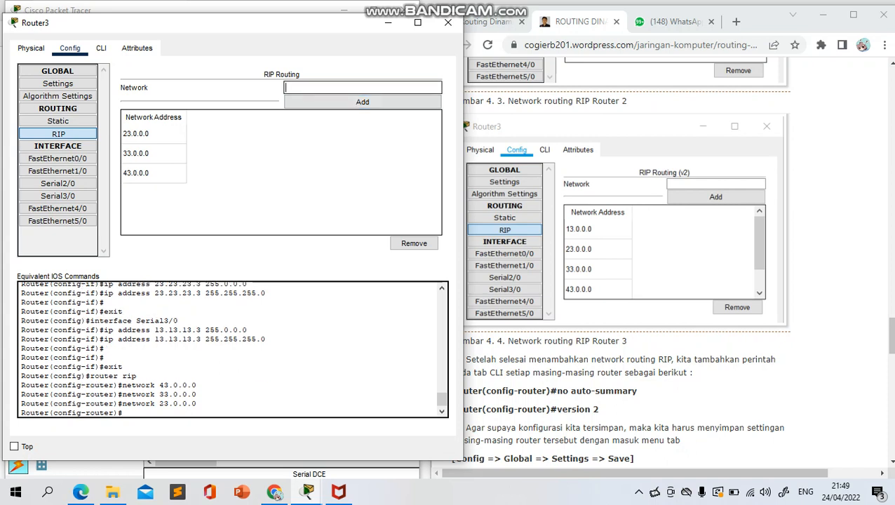
pyautogui.write('13.1')
pyautogui.press('BackSpace')
pyautogui.write('0.0.0')
pyautogui.click(362, 102)
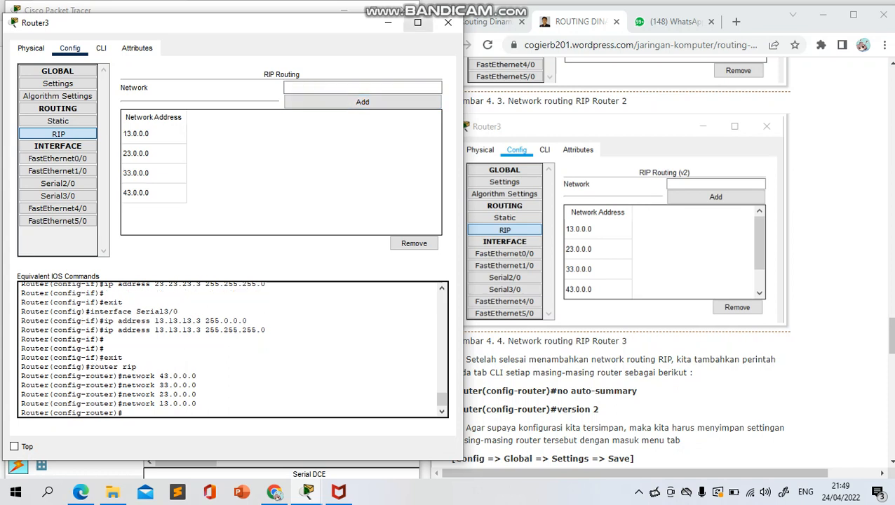
pyautogui.click(447, 22)
# - Open Router1's command line interface and place its window beside the guide's command instructions
pyautogui.scroll(-2, 618, 281)
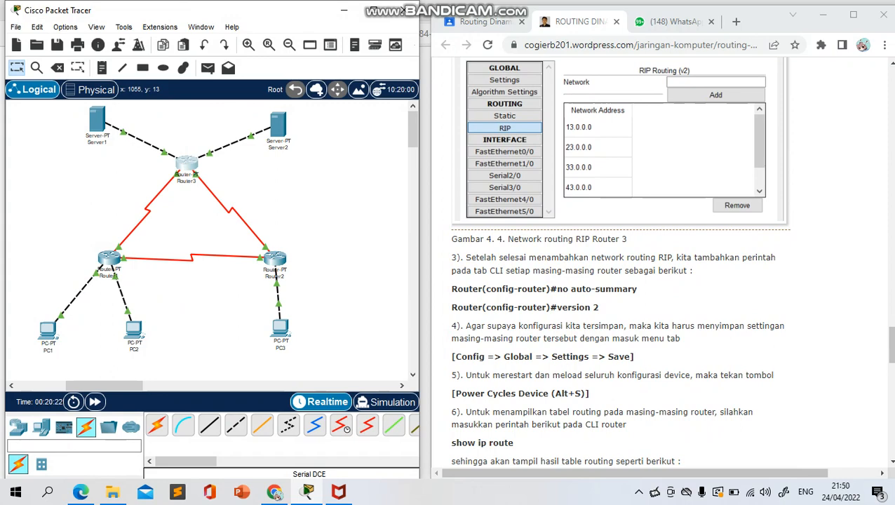
pyautogui.scroll(-2, 617, 259)
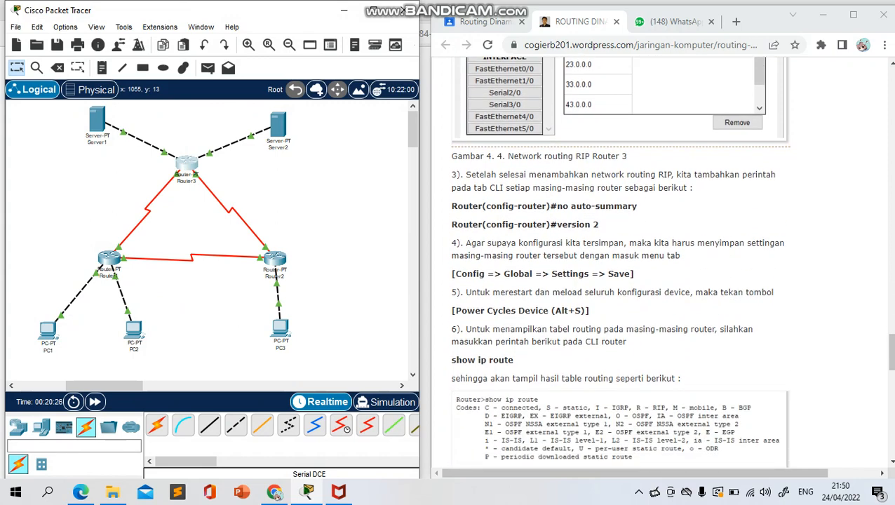
pyautogui.scroll(-1, 618, 260)
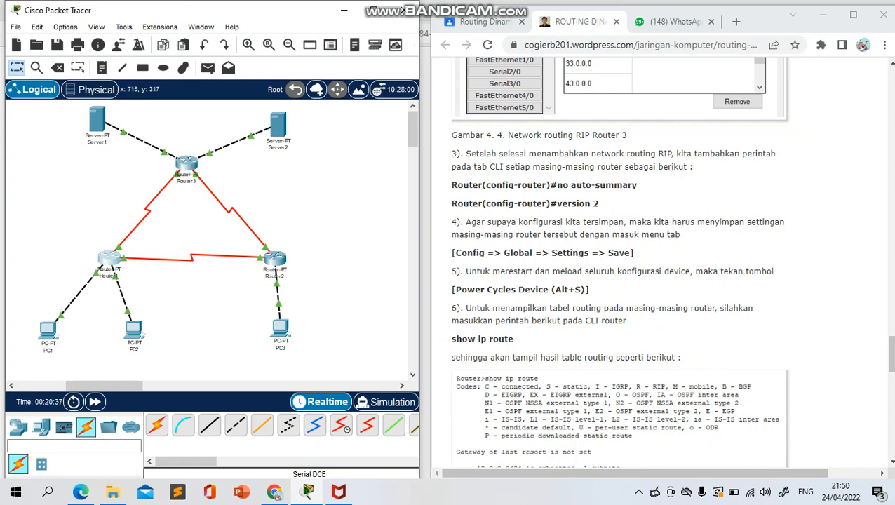
pyautogui.click(109, 259)
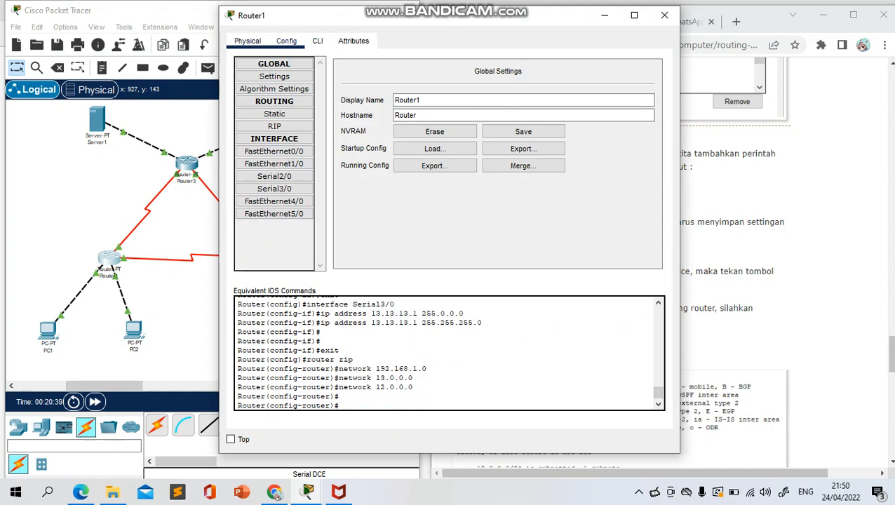
pyautogui.click(317, 41)
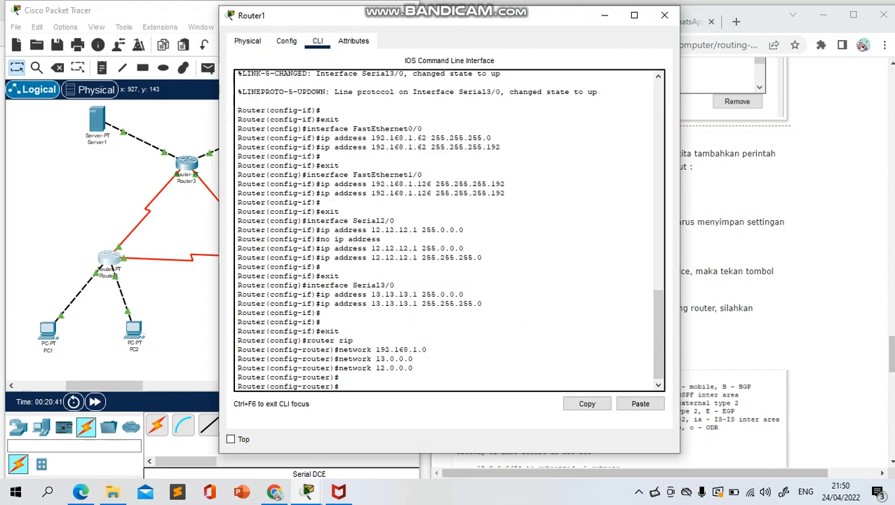
pyautogui.moveTo(316, 15); pyautogui.dragTo(49, 24)
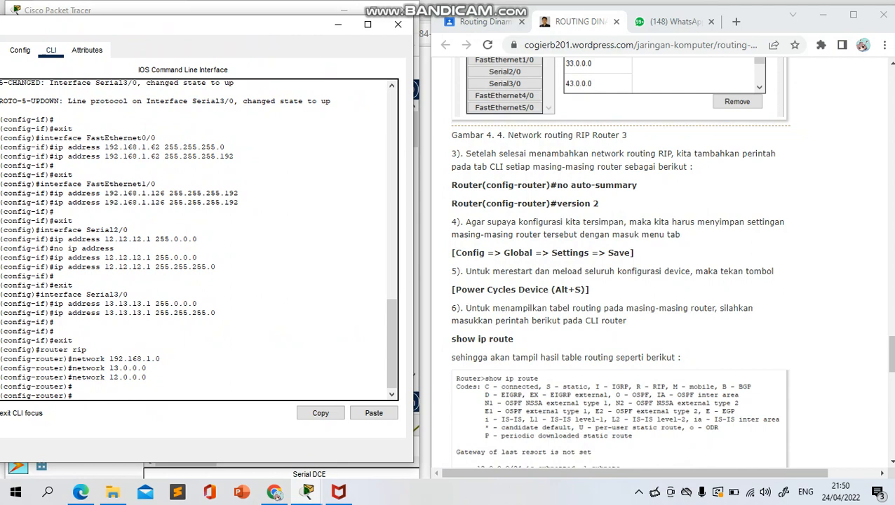
pyautogui.moveTo(226, 26); pyautogui.dragTo(242, 12)
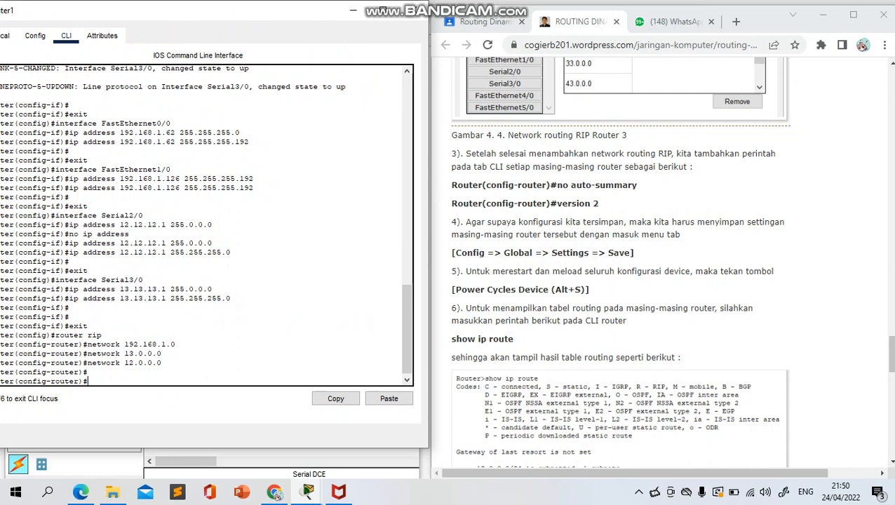
pyautogui.moveTo(283, 12); pyautogui.dragTo(302, 11)
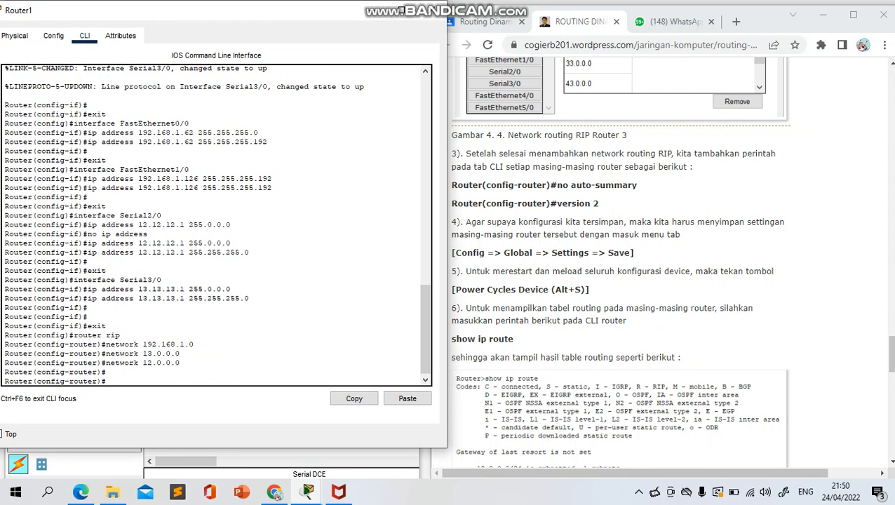
pyautogui.press('Return')
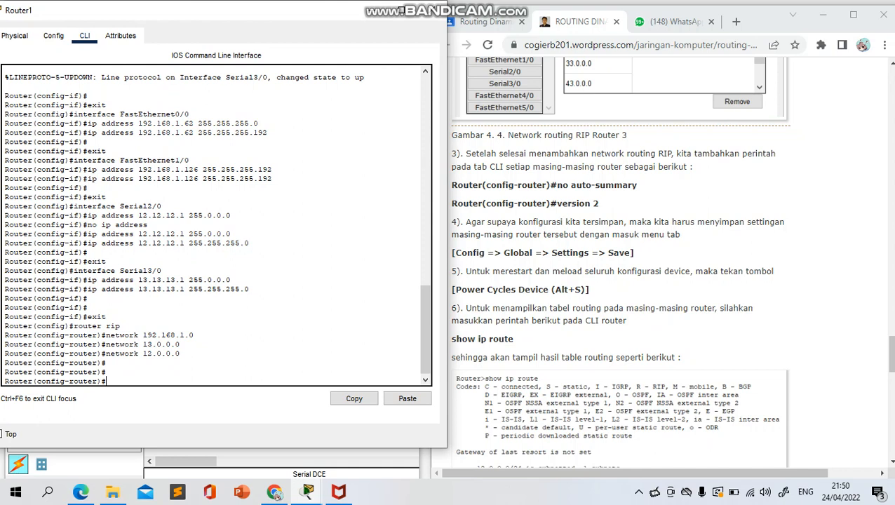
# - Enter the commands no auto-summary and version 2 in Router1's RIP router configuration and close its window
pyautogui.write('no auto-summary')
pyautogui.press('Return')
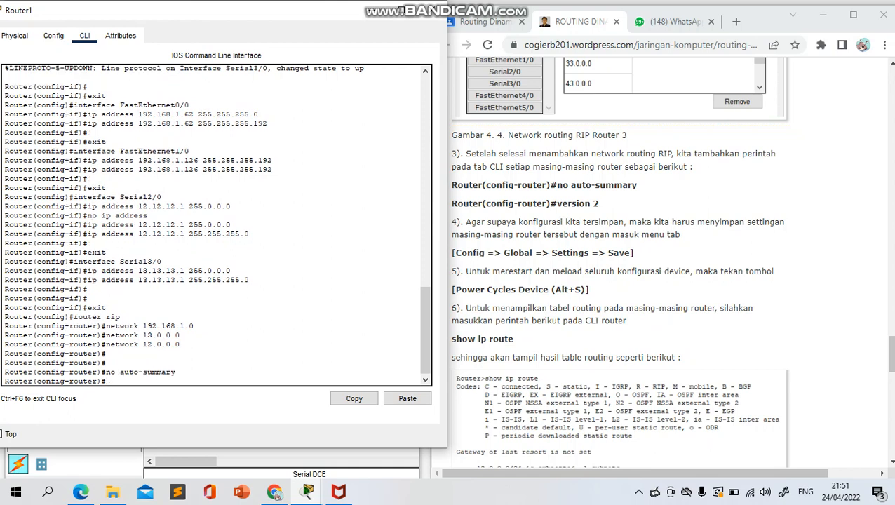
pyautogui.write('version 2')
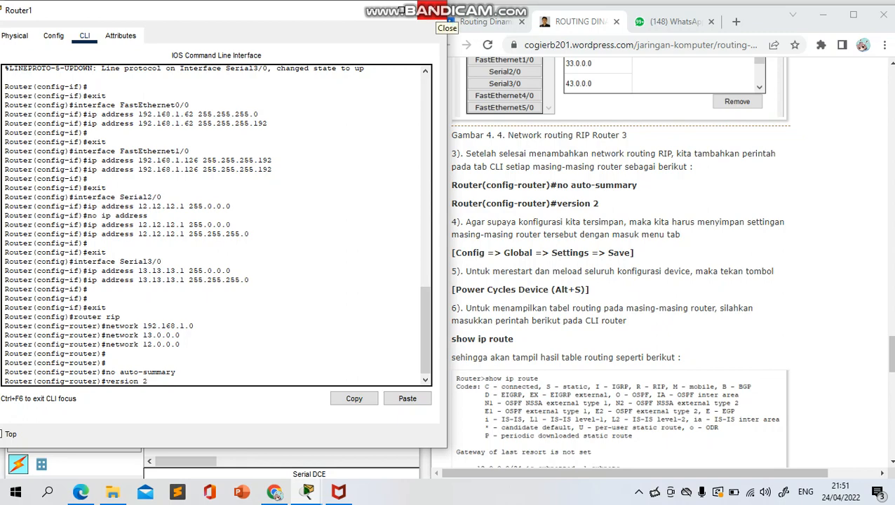
pyautogui.click(438, 10)
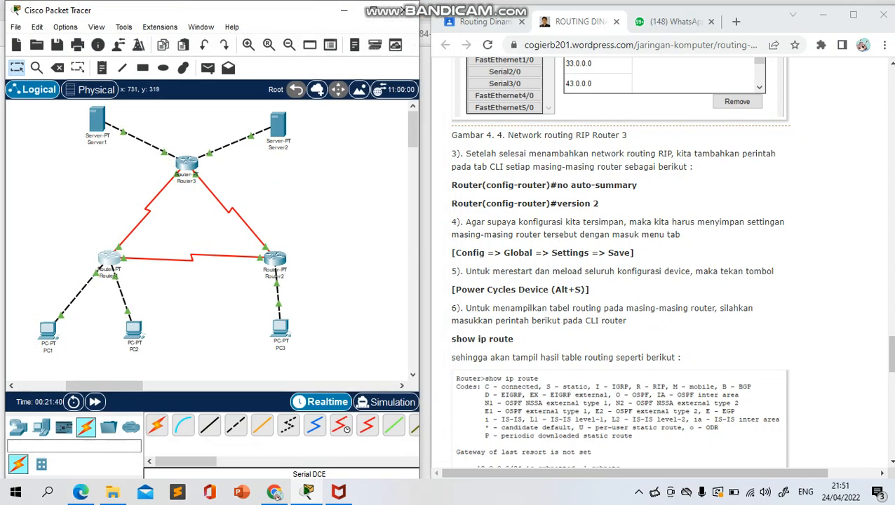
# - Review the RIP commands entered in Router1's command line interface and close its window
pyautogui.click(108, 259)
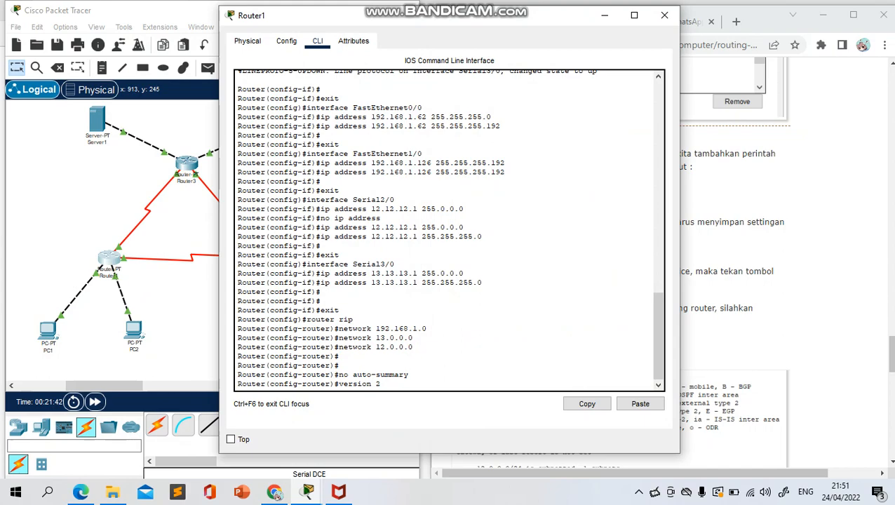
pyautogui.click(664, 15)
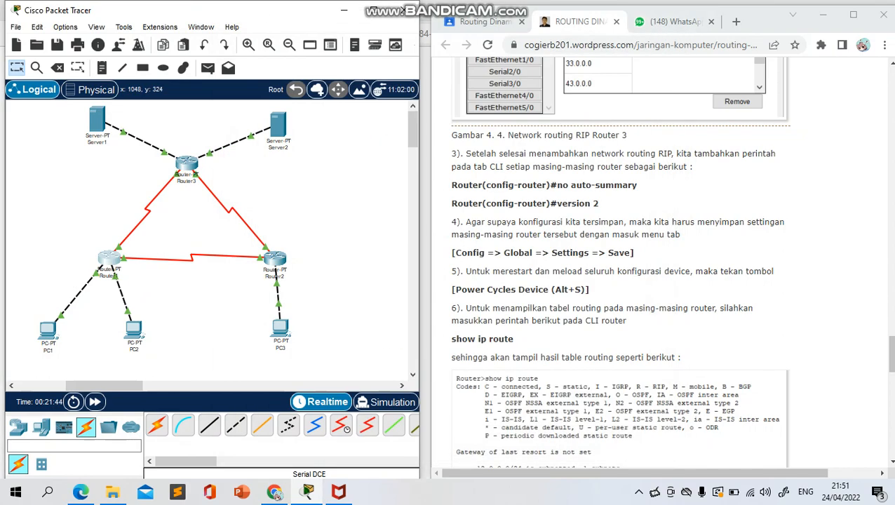
pyautogui.click(109, 259)
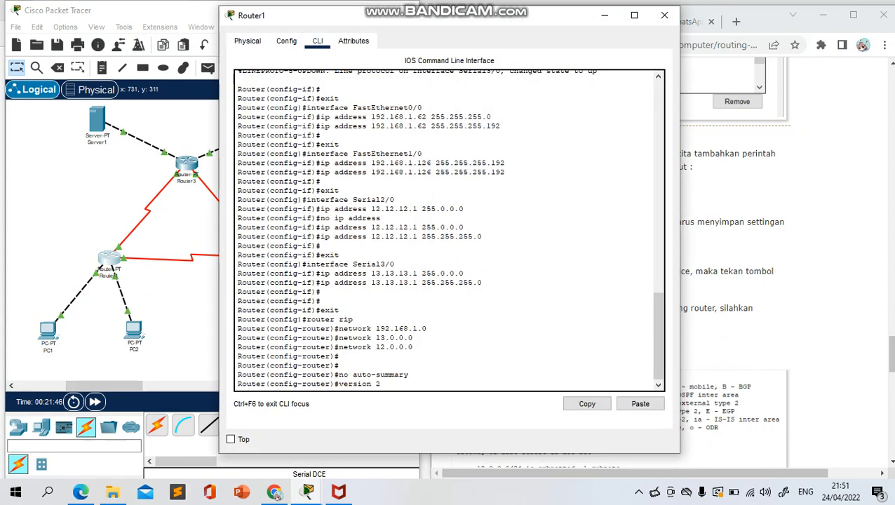
pyautogui.click(665, 15)
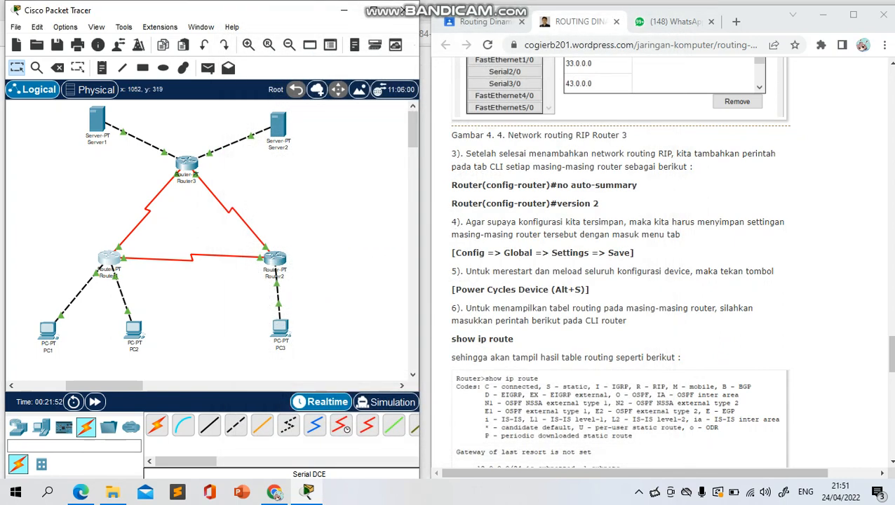
# - Enter the commands no auto-summary and version 2 in Router2's RIP router configuration beside the guide, then close its window
pyautogui.click(275, 259)
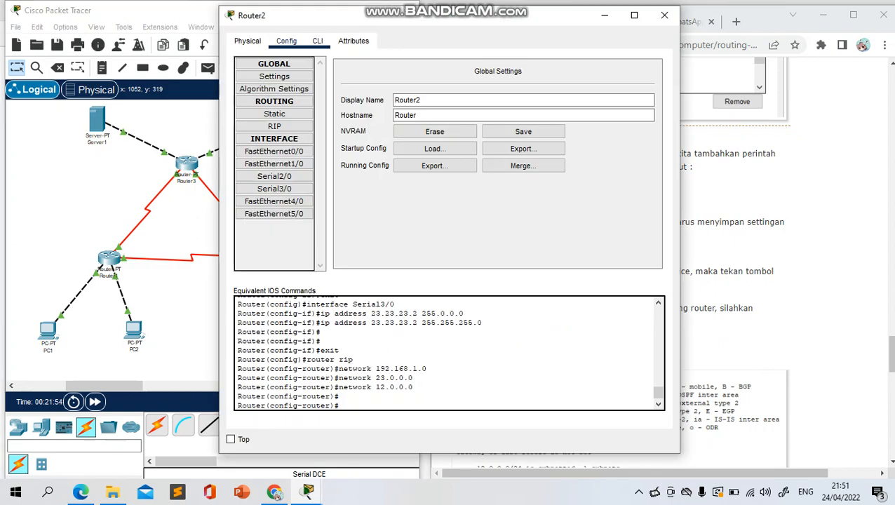
pyautogui.click(318, 41)
pyautogui.moveTo(280, 15); pyautogui.dragTo(67, 12)
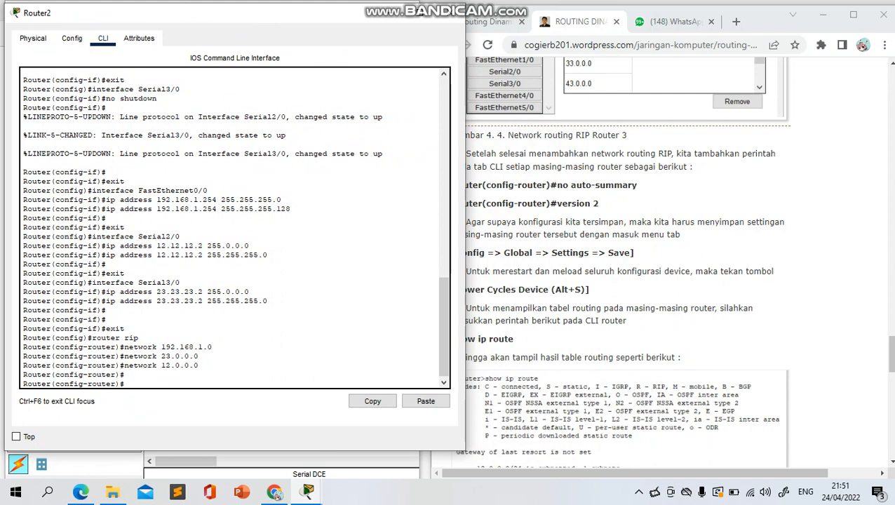
pyautogui.write('no auto-summary')
pyautogui.press('Return')
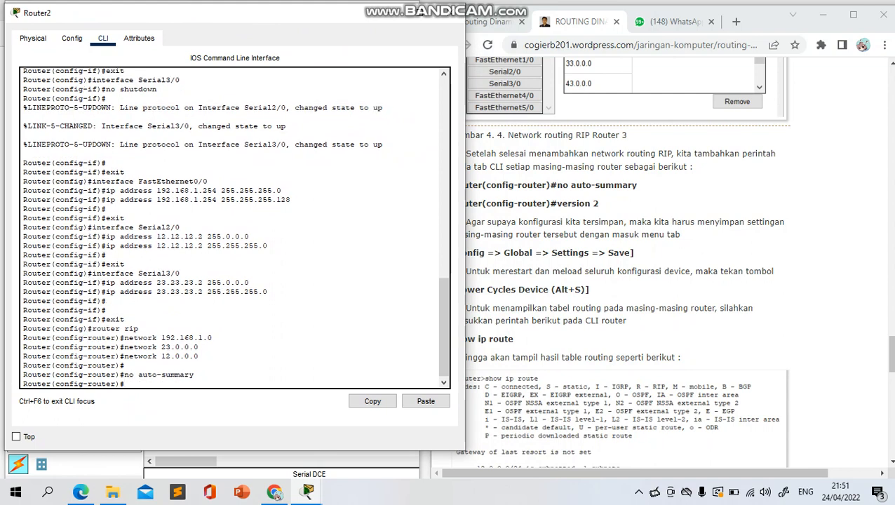
pyautogui.write('version 2')
pyautogui.click(449, 12)
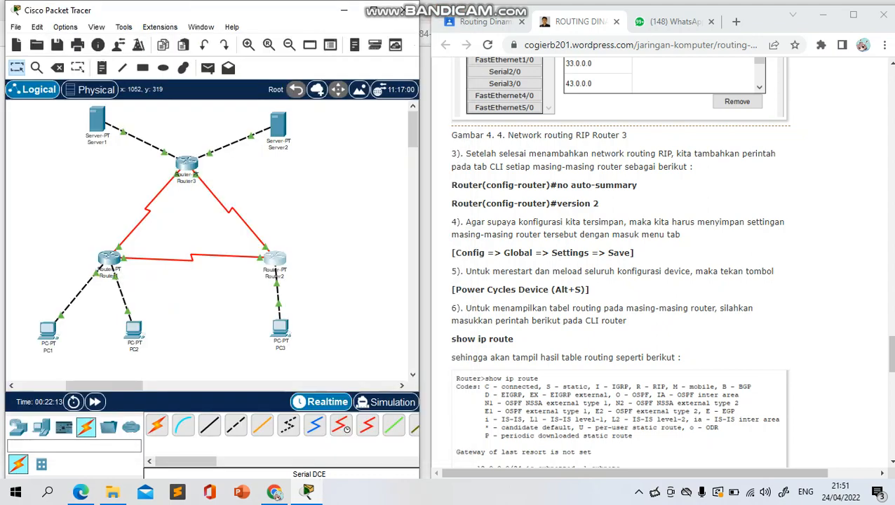
# - Enter the commands no auto-summary and version 2 in Router3's RIP router configuration beside the guide, then close its window
pyautogui.click(187, 165)
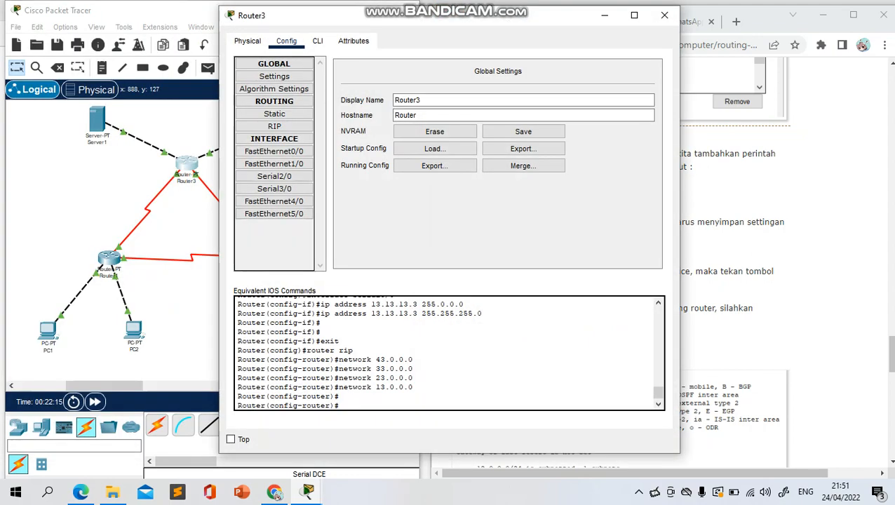
pyautogui.click(318, 41)
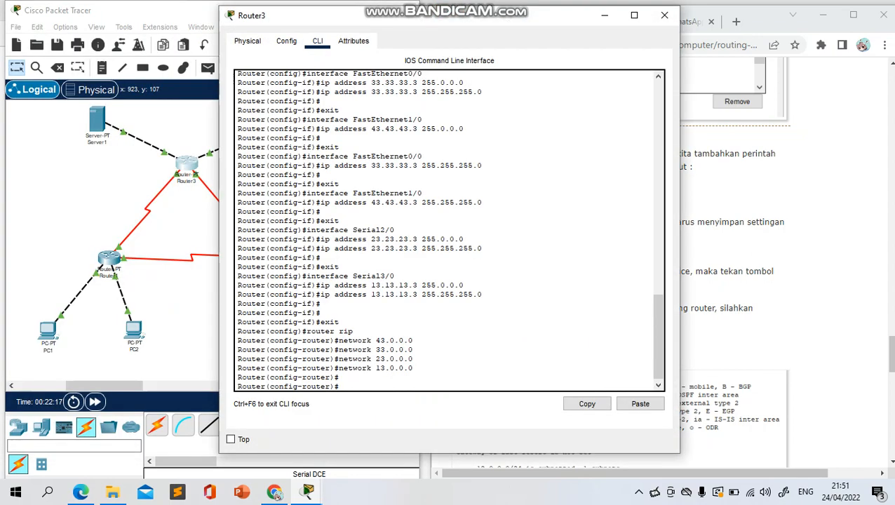
pyautogui.moveTo(380, 23); pyautogui.dragTo(199, 18)
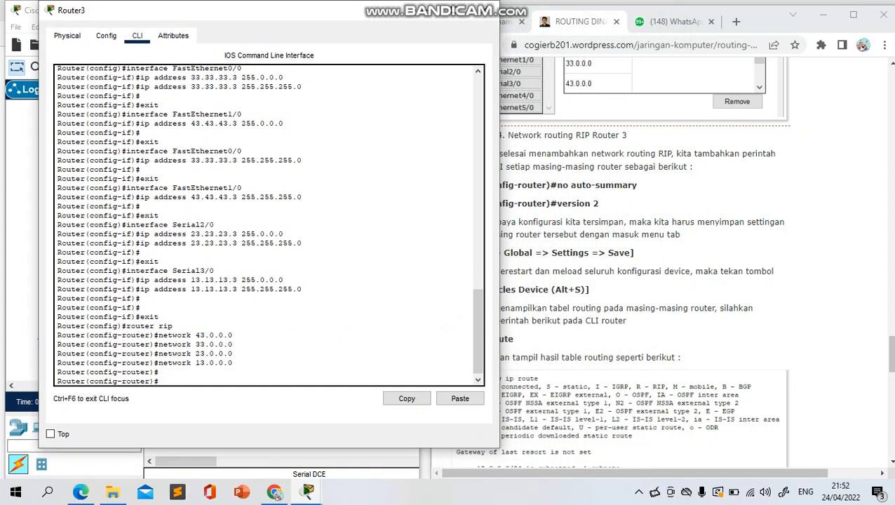
pyautogui.write('no auto-summary')
pyautogui.press('Return')
pyautogui.write('versi')
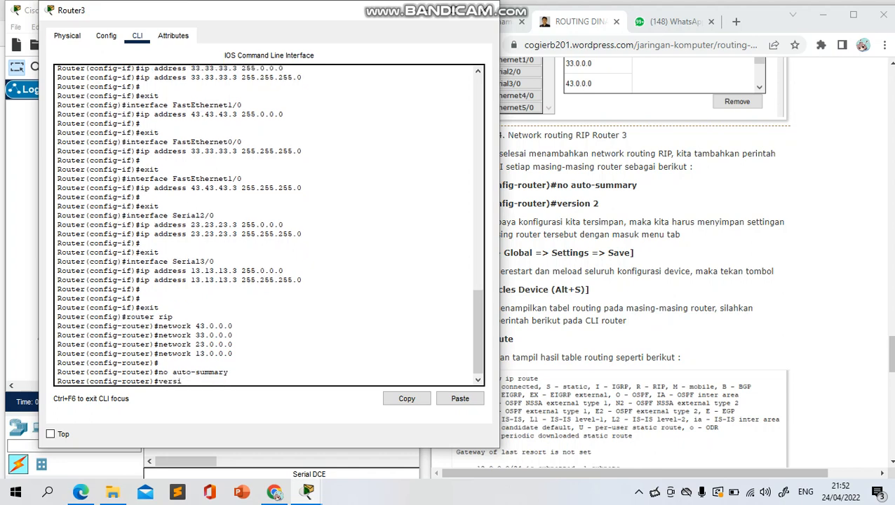
pyautogui.write('on 2')
pyautogui.click(490, 10)
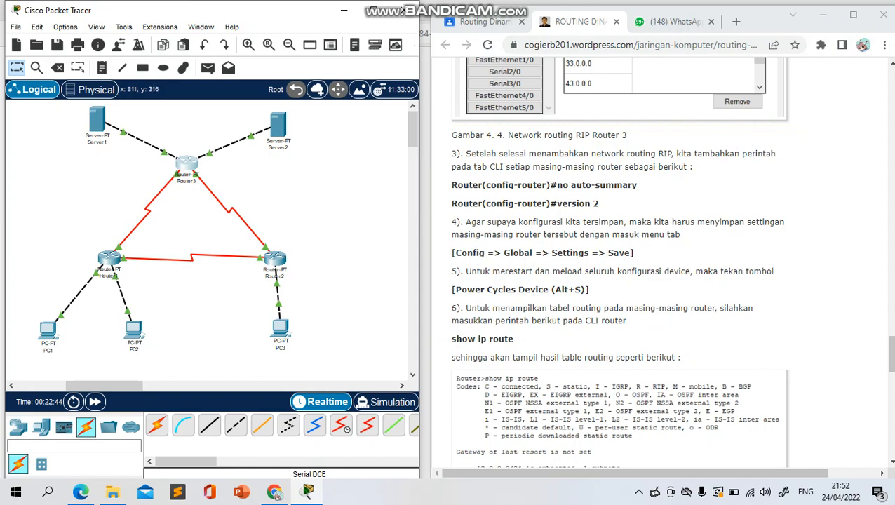
# - Open Router1's configuration window beside the guide and check its RIP network list
pyautogui.click(110, 258)
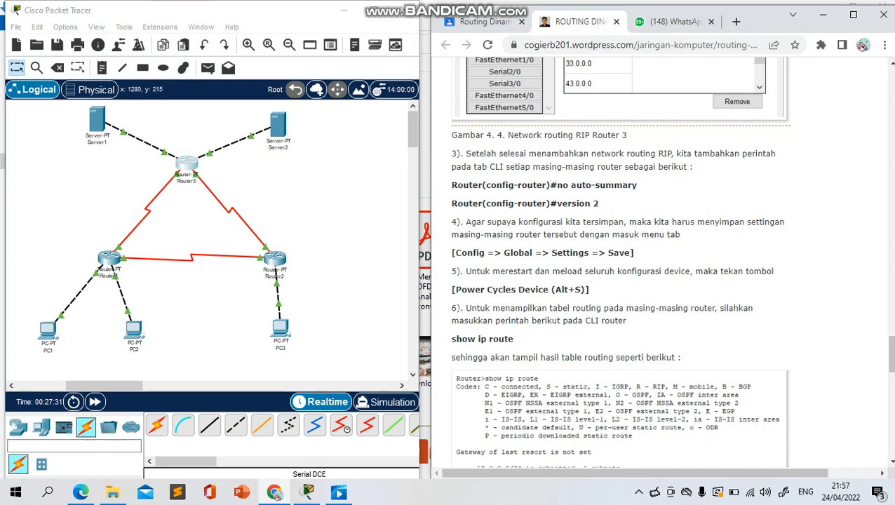
pyautogui.doubleClick(109, 259)
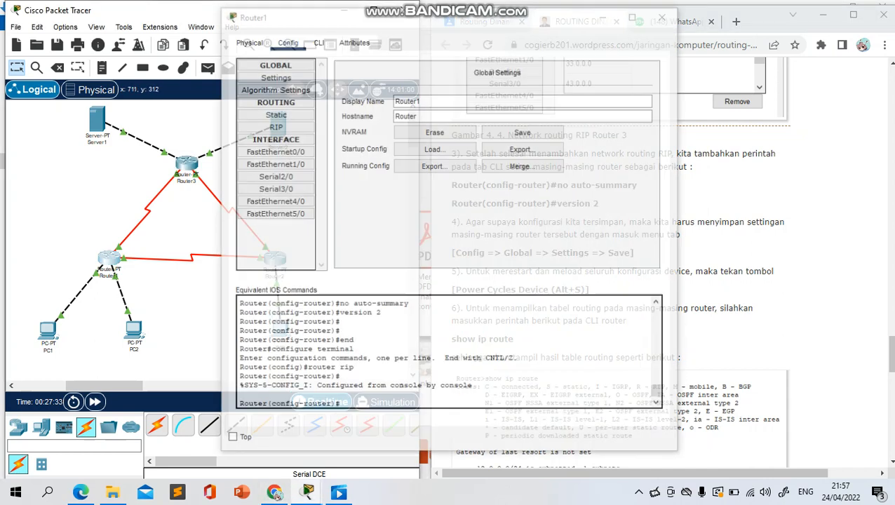
pyautogui.hotkey('alt', 'Tab')
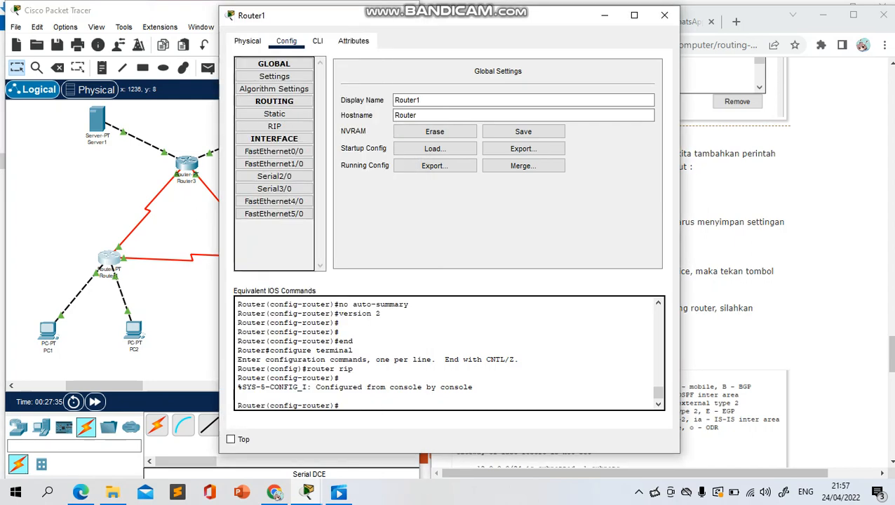
pyautogui.hotkey('alt', 'Tab')
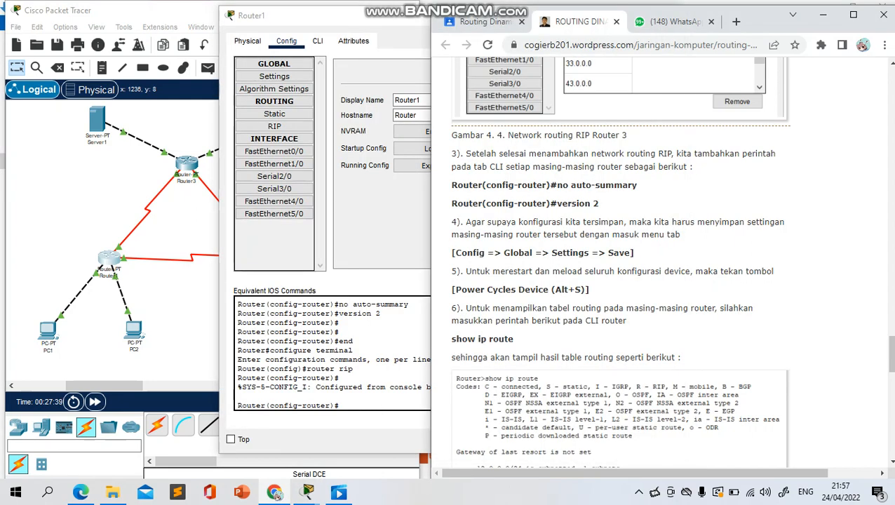
pyautogui.moveTo(336, 19); pyautogui.dragTo(120, 19)
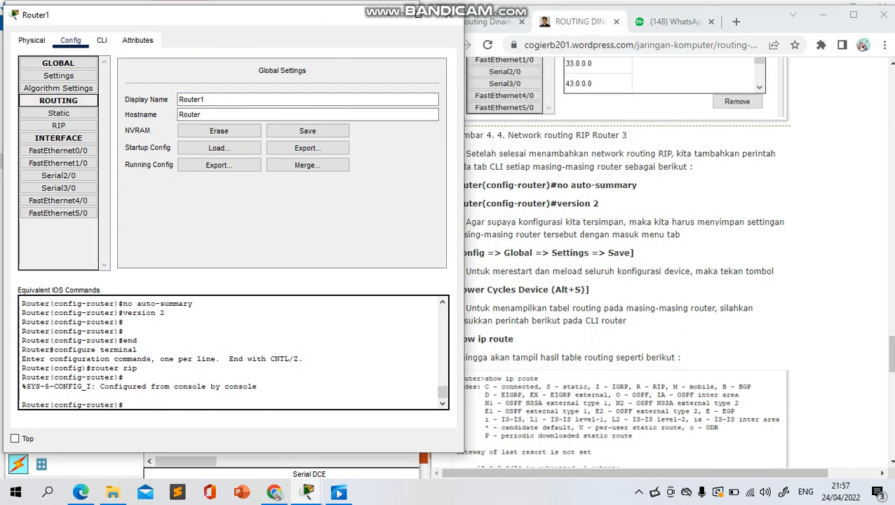
pyautogui.click(59, 126)
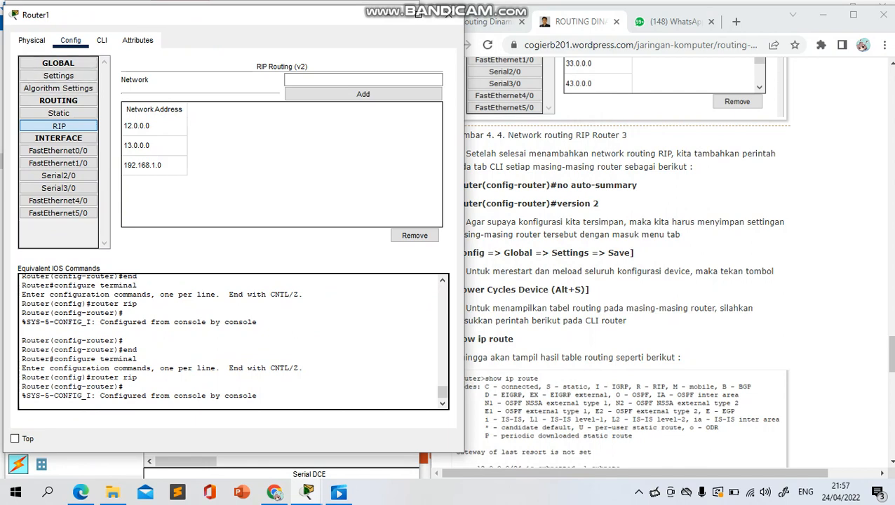
pyautogui.click(674, 254)
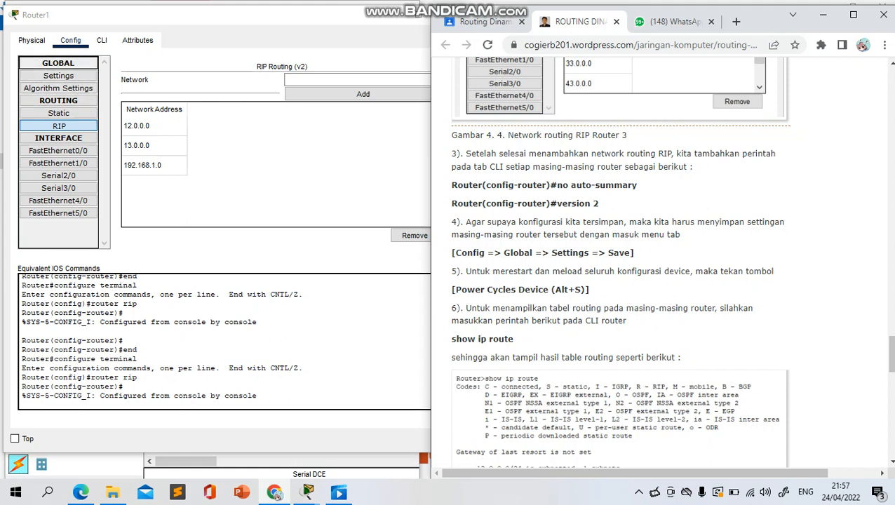
# - Save Router1's running configuration to NVRAM from its global settings and close its window
pyautogui.click(59, 76)
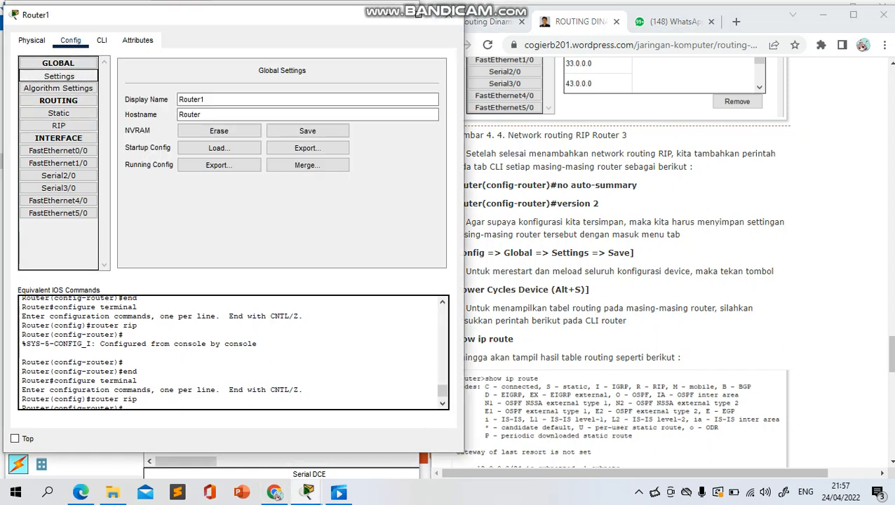
pyautogui.click(307, 130)
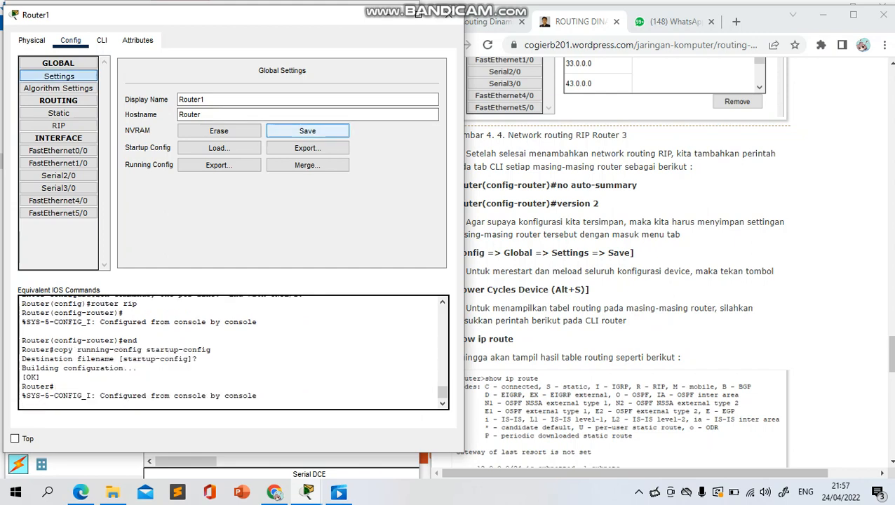
pyautogui.click(449, 14)
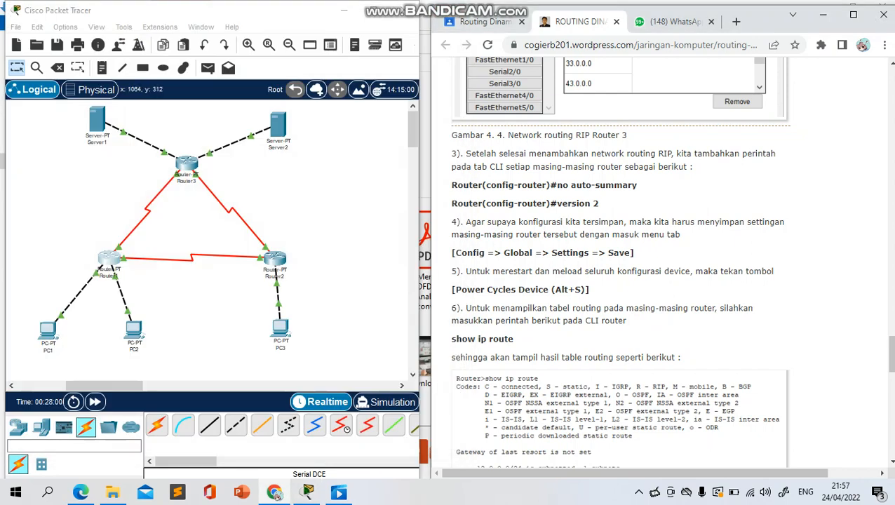
# - Check Router2's RIP network list, save its running configuration to NVRAM and close its window
pyautogui.click(274, 259)
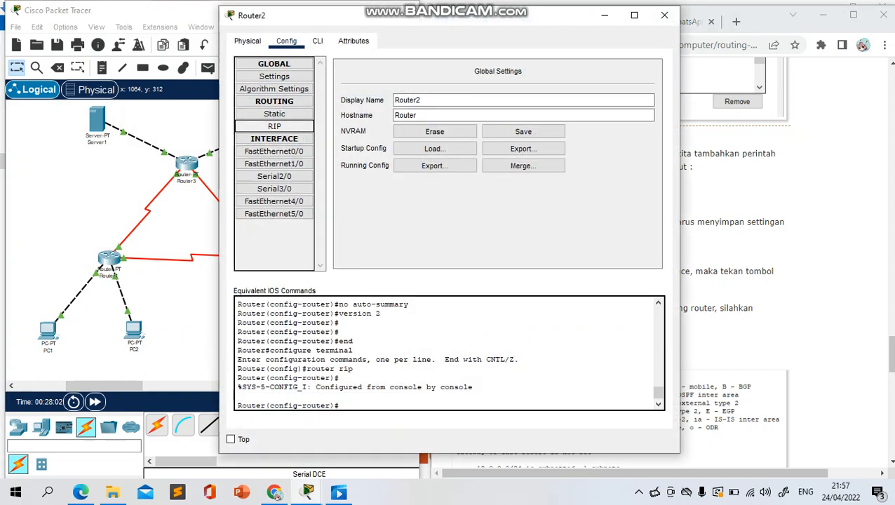
pyautogui.click(275, 126)
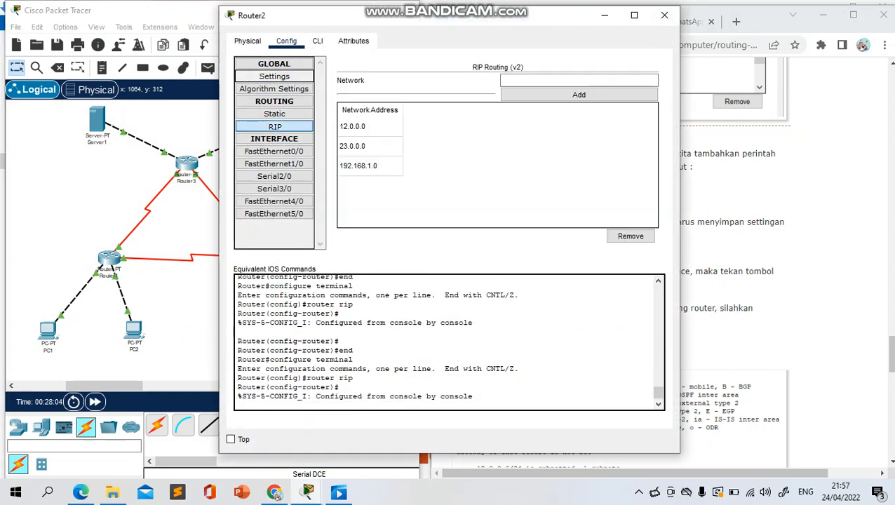
pyautogui.click(274, 76)
pyautogui.click(507, 131)
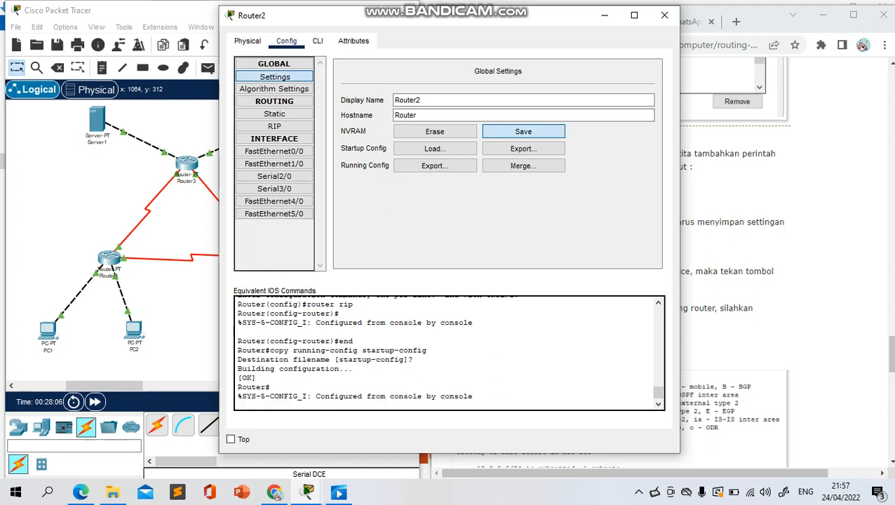
pyautogui.click(664, 14)
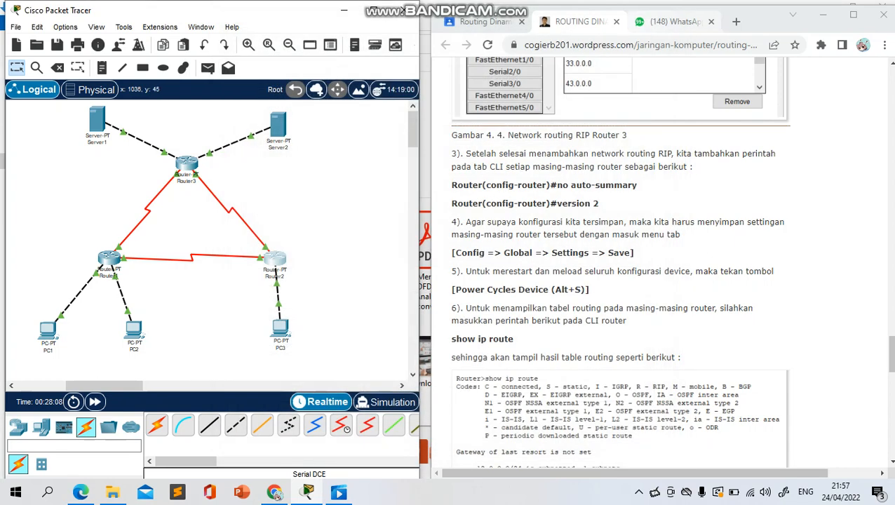
# - Check Router3's RIP network list, save its running configuration to NVRAM and close its window
pyautogui.click(187, 165)
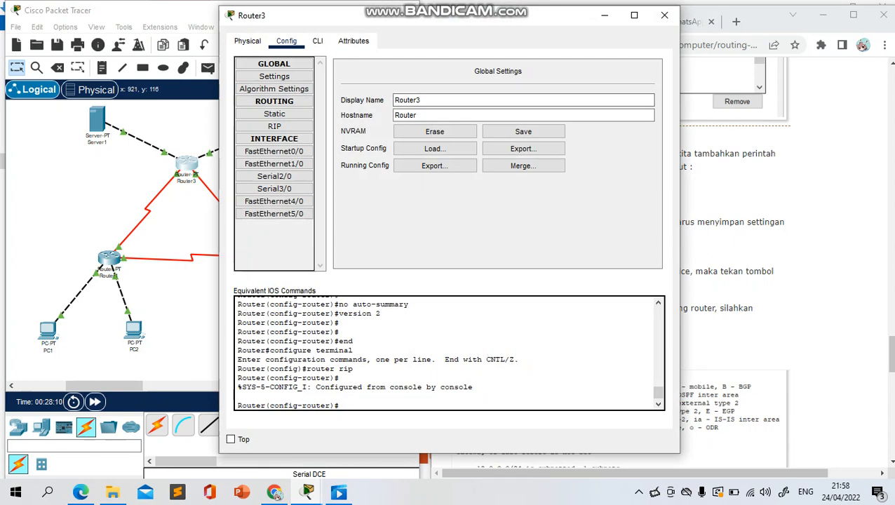
pyautogui.click(275, 77)
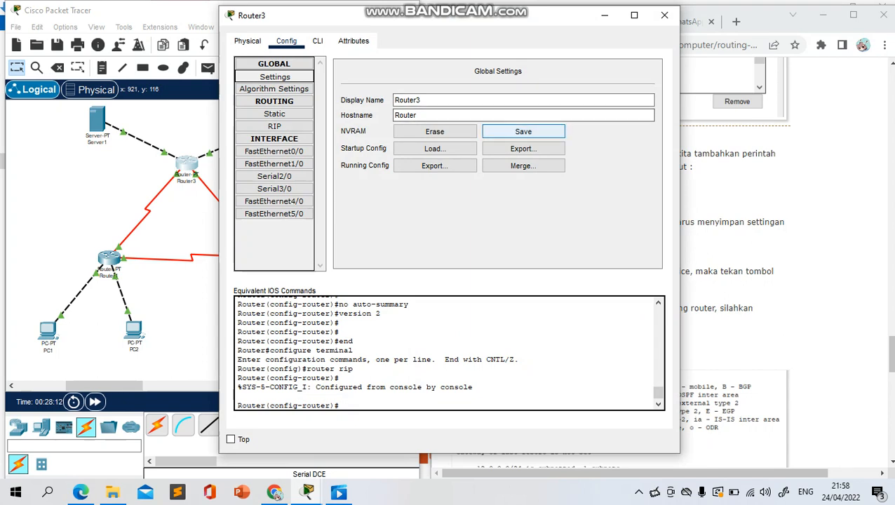
pyautogui.click(274, 126)
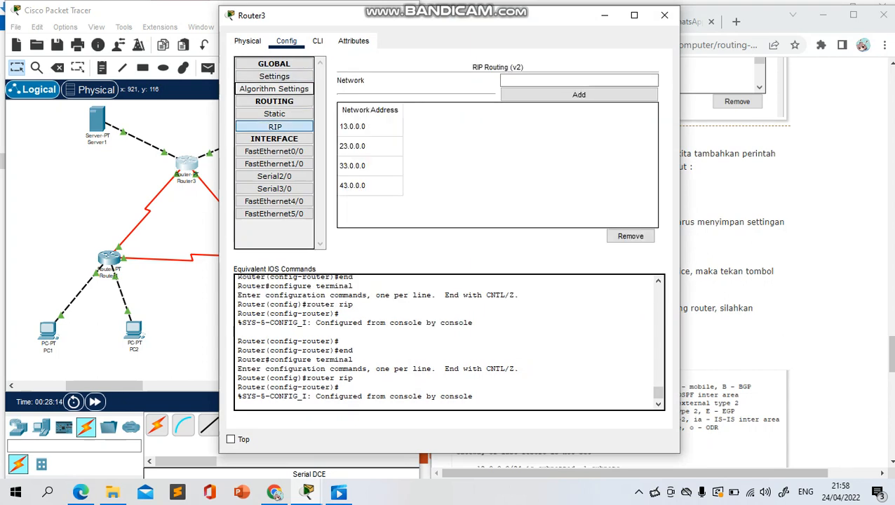
pyautogui.click(274, 76)
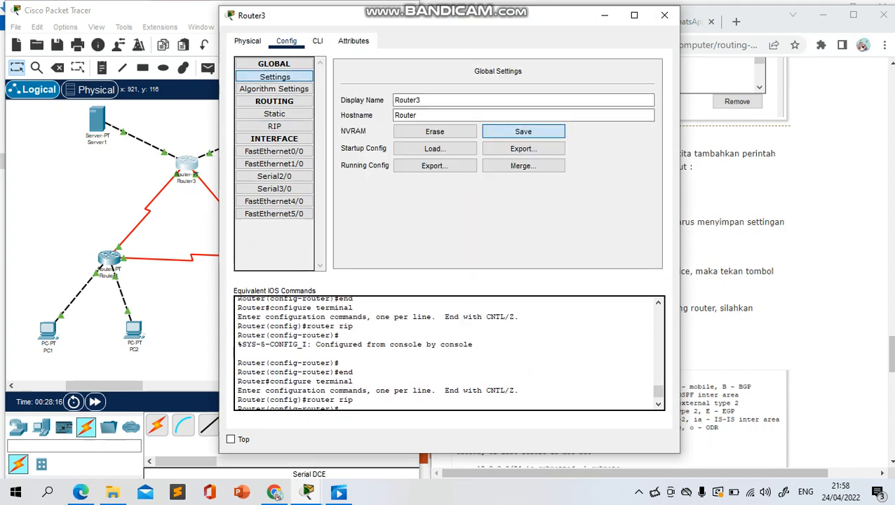
pyautogui.click(523, 132)
pyautogui.click(664, 15)
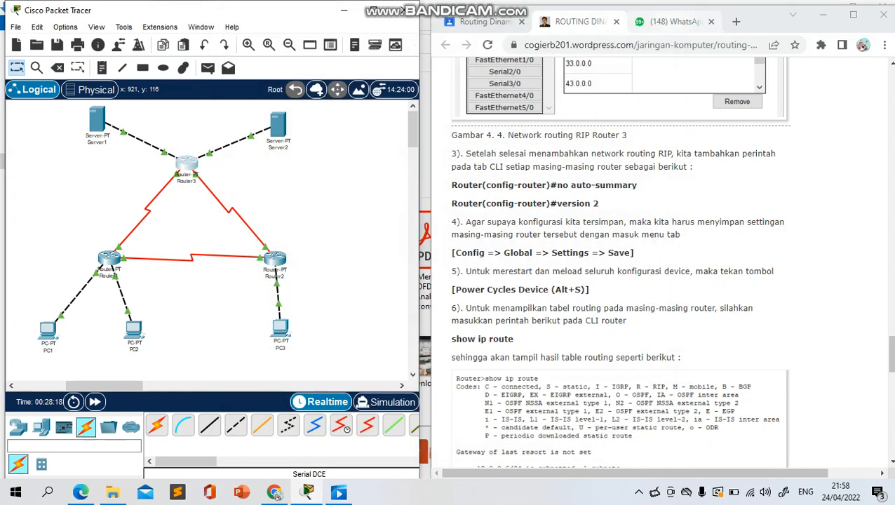
# - Power cycle all devices in the network and confirm the network reset, following the guide's restart instruction
pyautogui.scroll(-1, 618, 266)
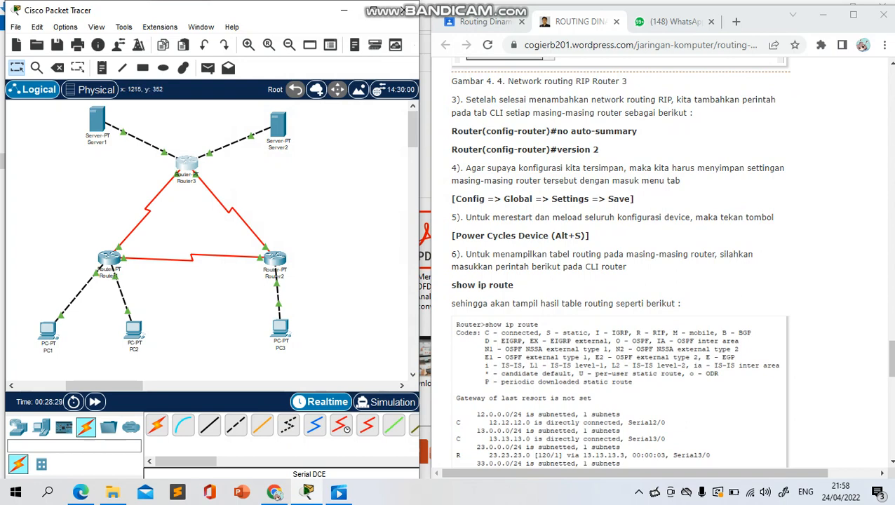
pyautogui.hotkey('alt', 's')
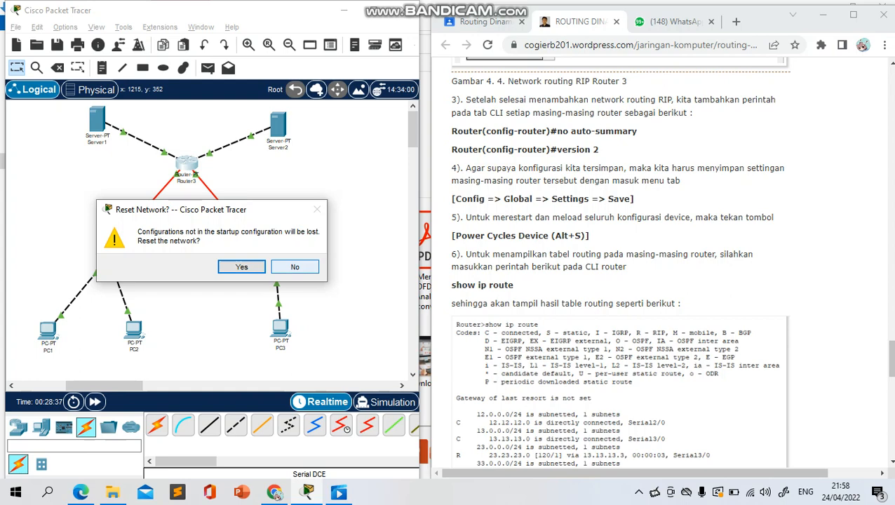
pyautogui.click(241, 266)
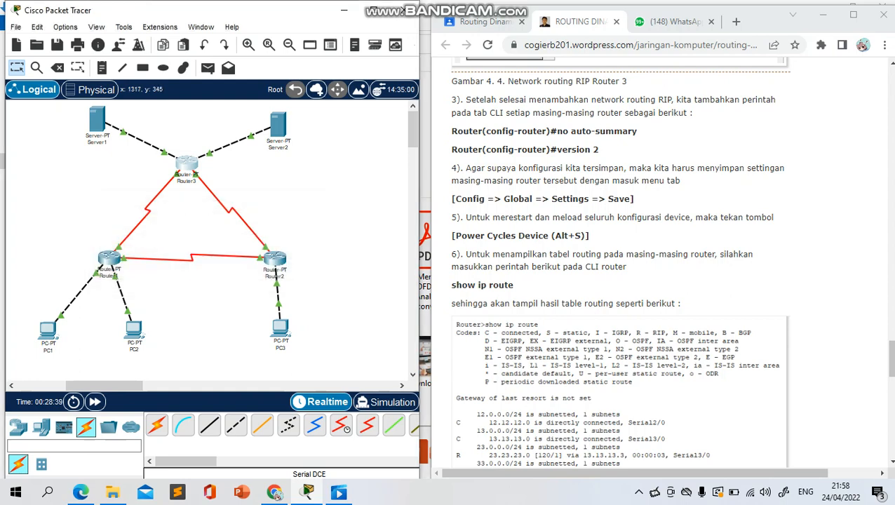
# - Power cycle all network devices once more and confirm the reset, so the saved router configurations reload
pyautogui.scroll(-1, 619, 262)
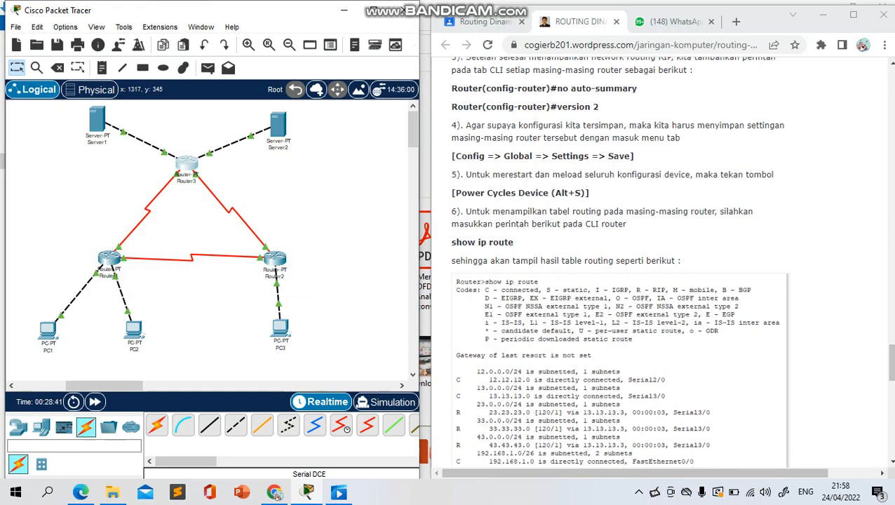
pyautogui.scroll(-1, 618, 263)
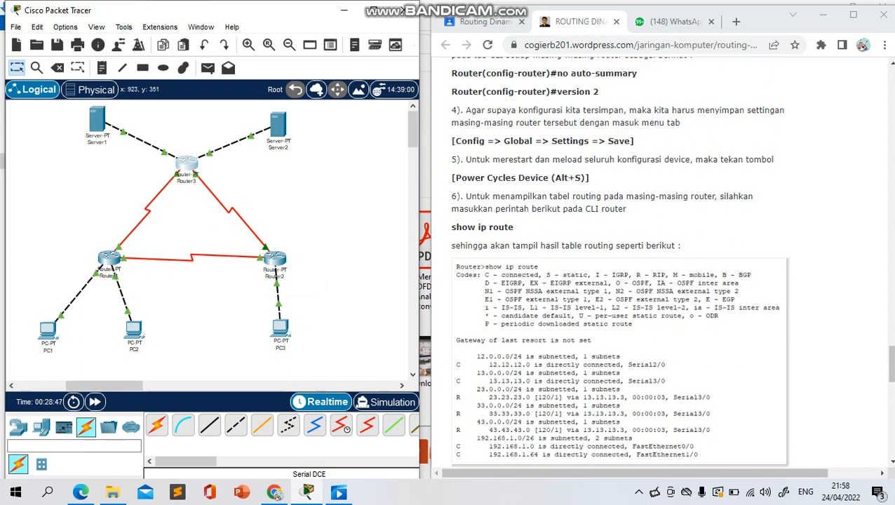
pyautogui.click(74, 401)
pyautogui.click(241, 267)
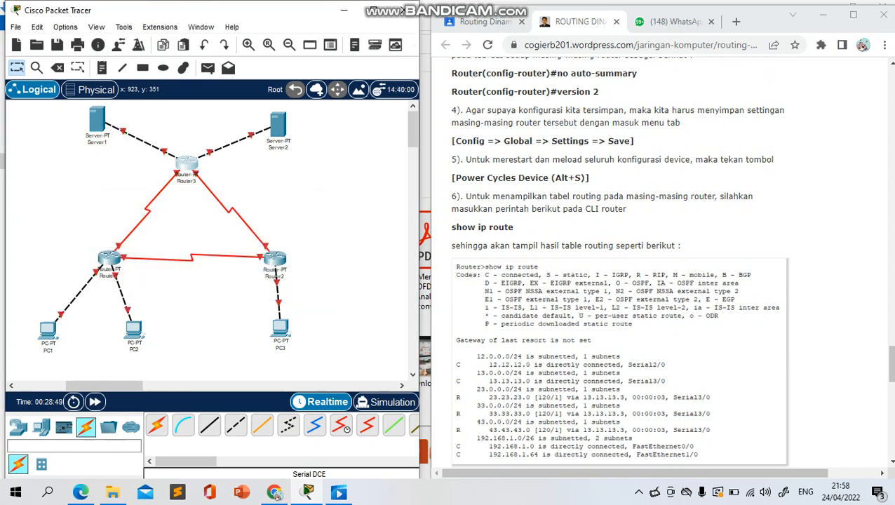
pyautogui.moveTo(109, 266)
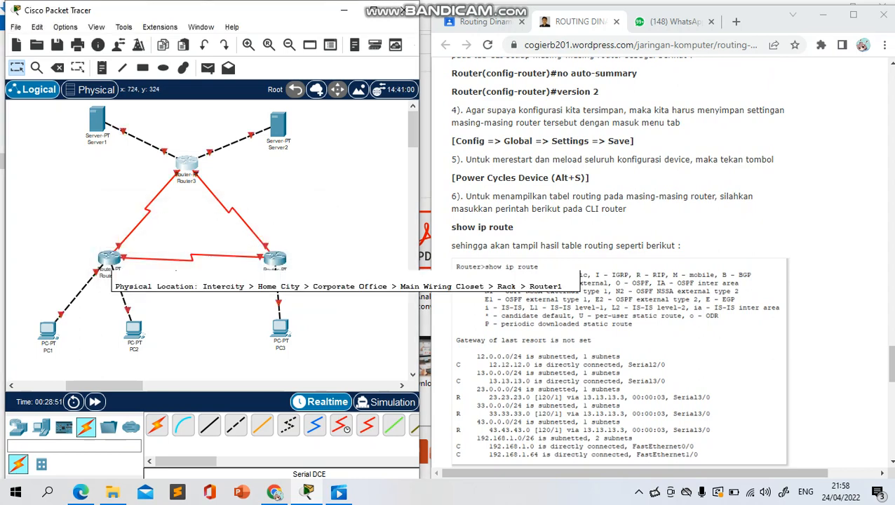
pyautogui.click(77, 220)
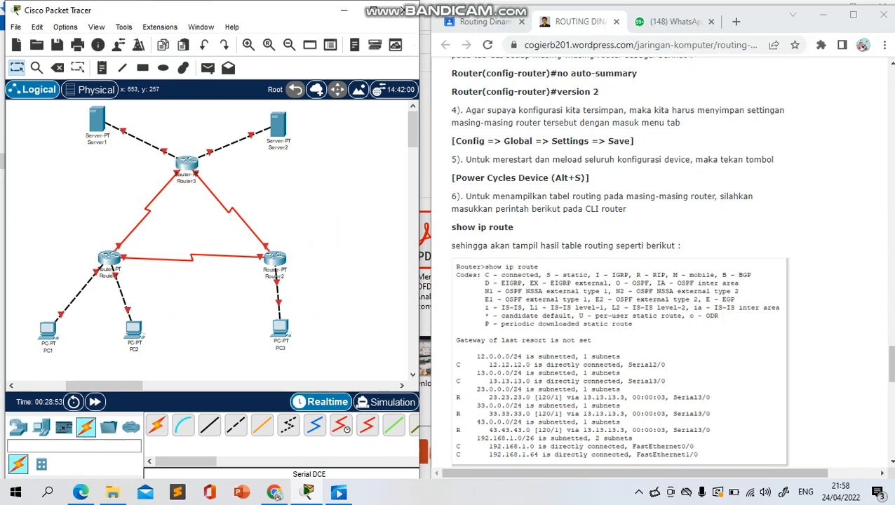
pyautogui.hotkey('ctrl', 'z')
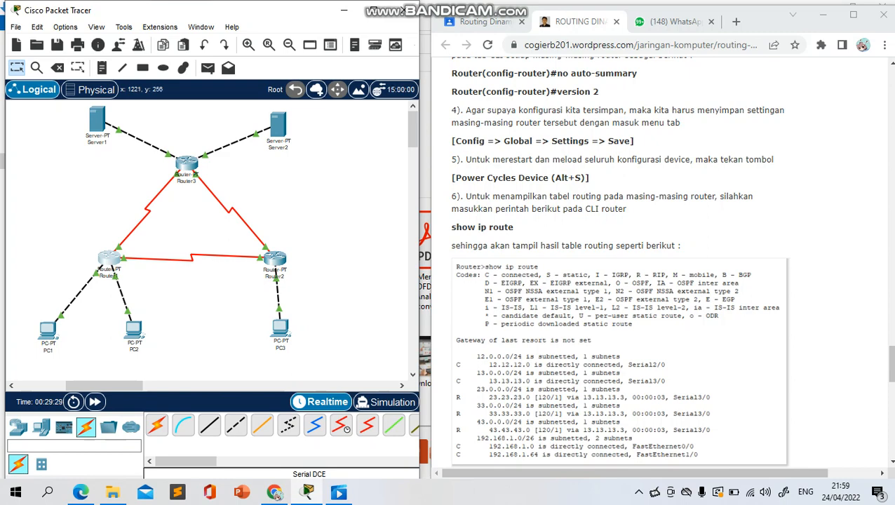
# - Try to display Router1's routing table by running show ip route from the interface configuration prompt, keeping the guide in view alongside
pyautogui.scroll(-2, 620, 280)
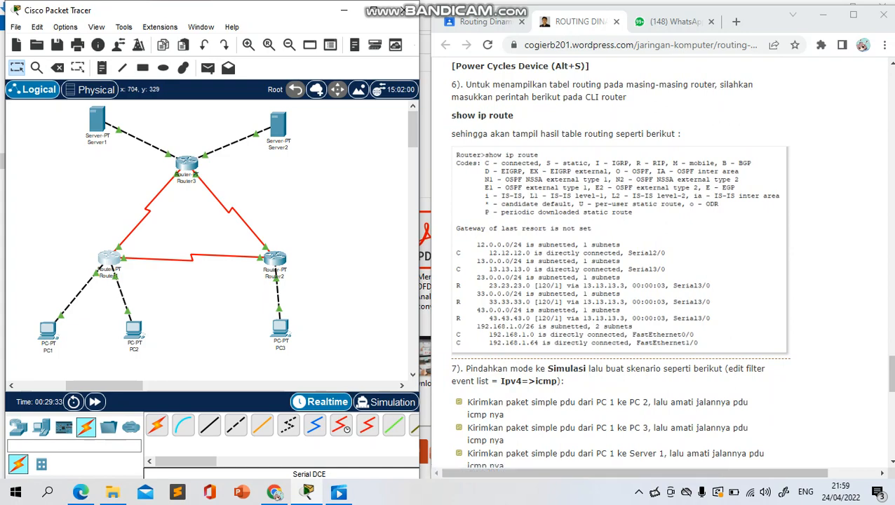
pyautogui.click(109, 258)
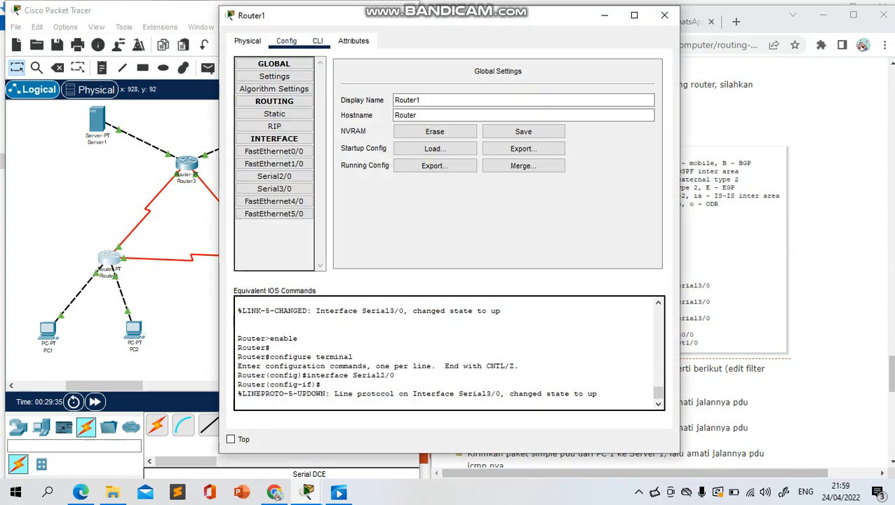
pyautogui.click(318, 41)
pyautogui.moveTo(424, 25); pyautogui.dragTo(197, 19)
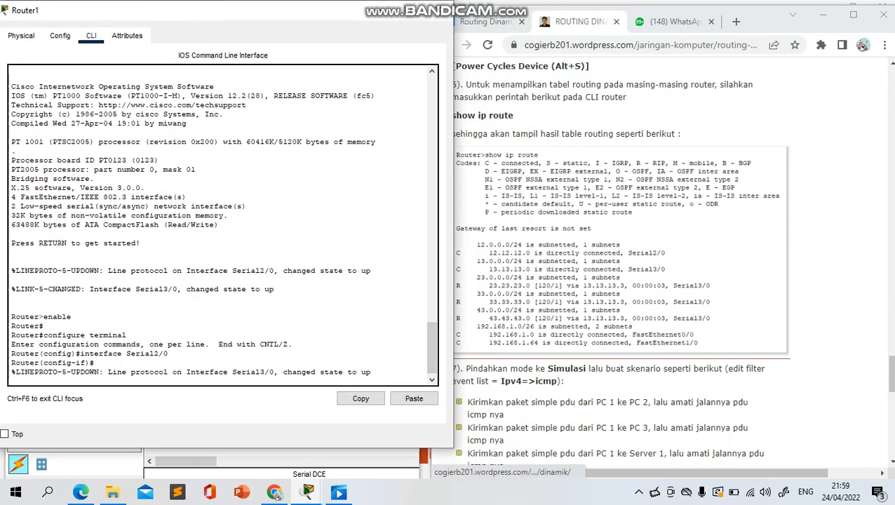
pyautogui.moveTo(761, 28); pyautogui.dragTo(781, 25)
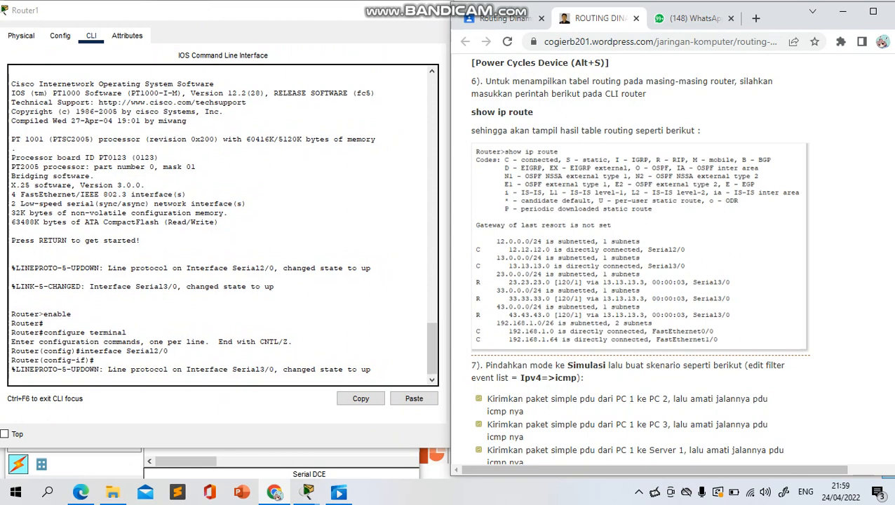
pyautogui.click(369, 369)
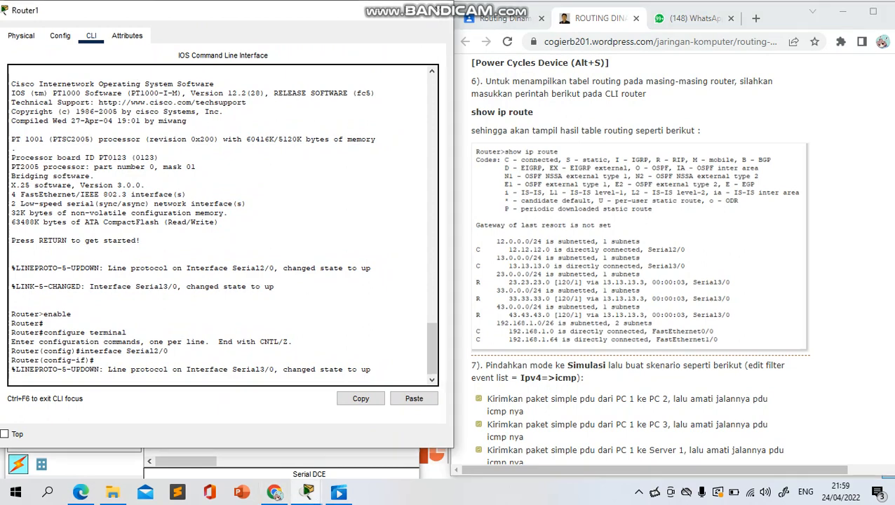
pyautogui.press('Return')
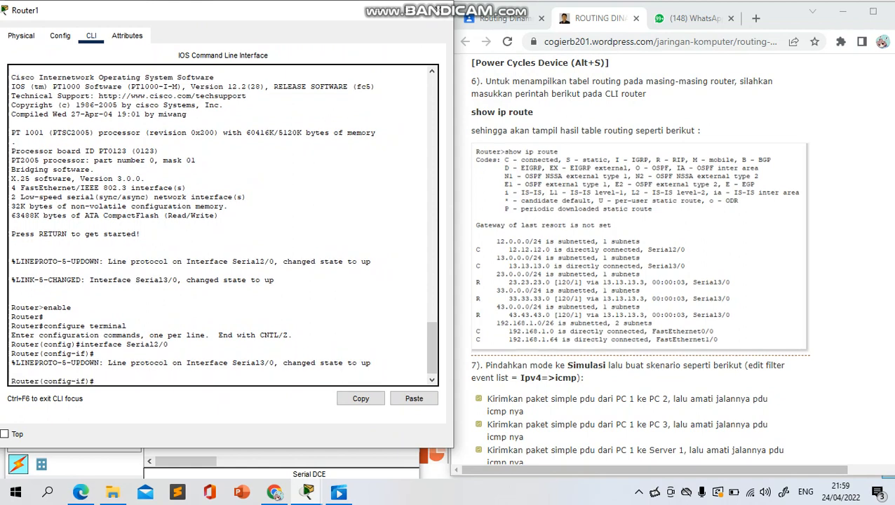
pyautogui.write('show ip route')
pyautogui.press('Return')
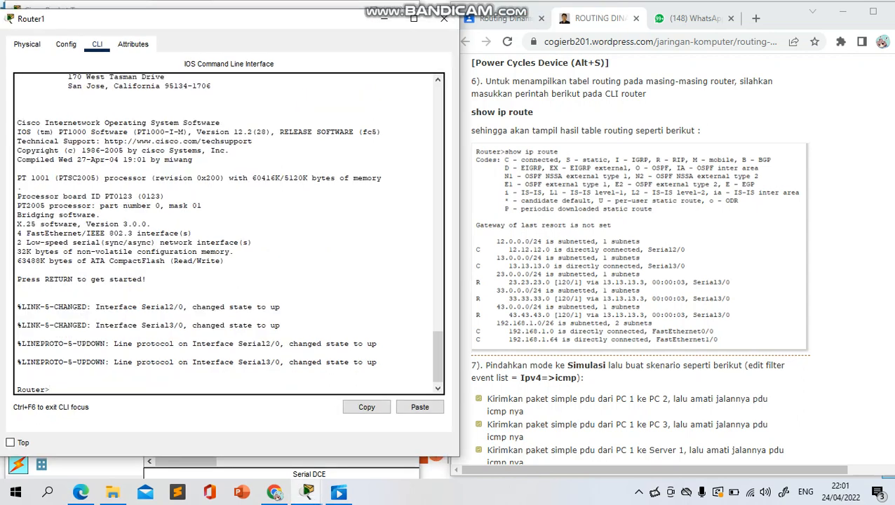
# - Run show ip route at Router1's user prompt, compare the routing table with the guide and close the router window
pyautogui.write('show ip route')
pyautogui.press('Return')
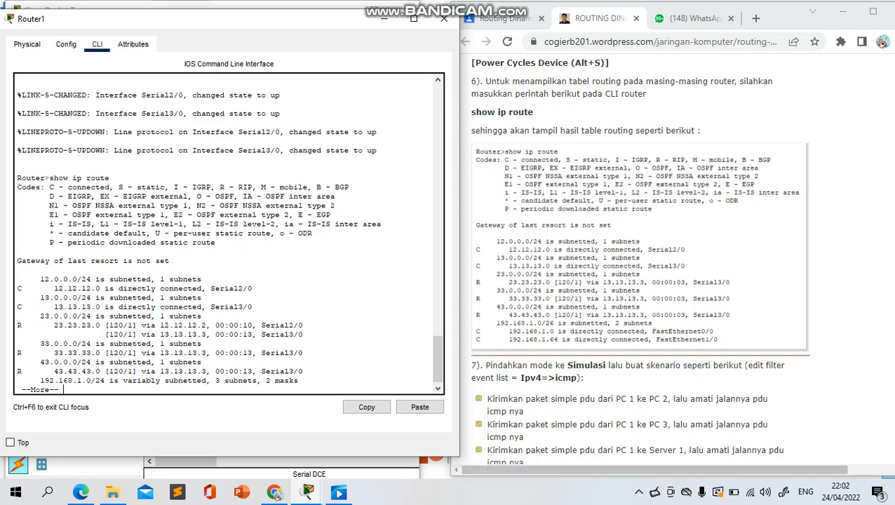
pyautogui.scroll(-1, 639, 253)
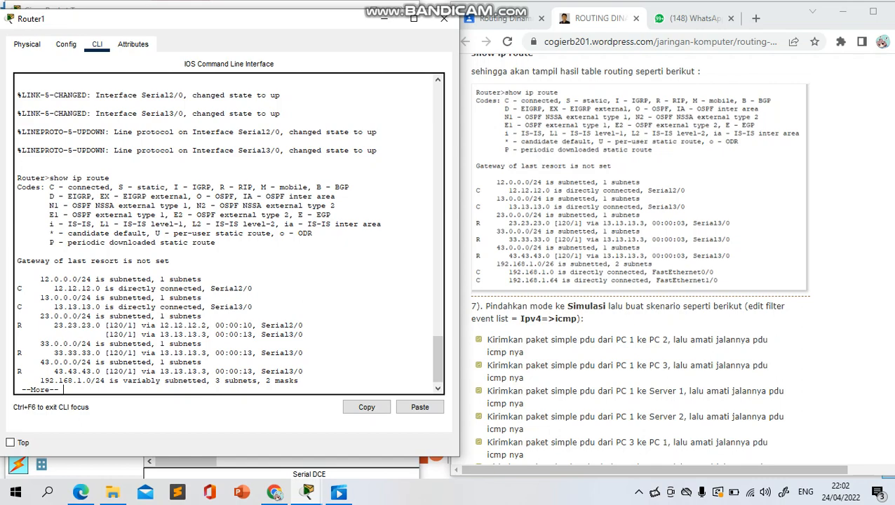
pyautogui.click(444, 18)
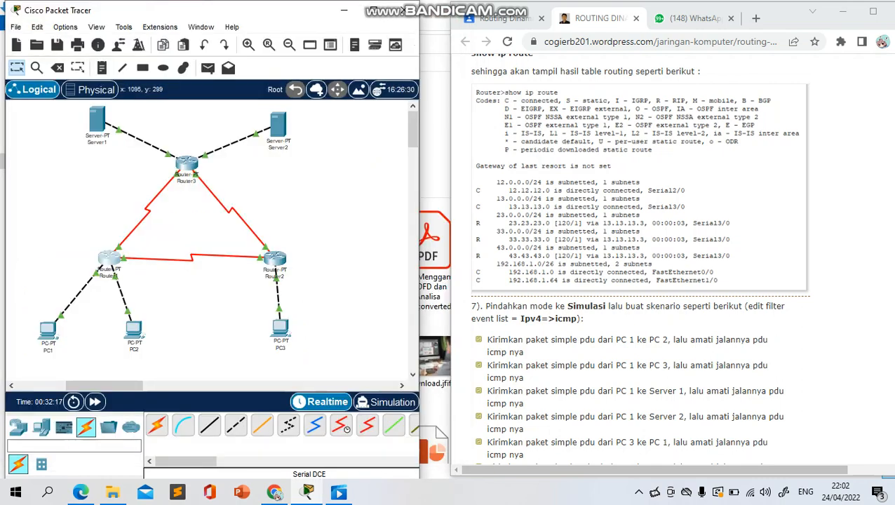
# - Display Router2's routing table with show ip route in its command line and close the router window
pyautogui.click(274, 258)
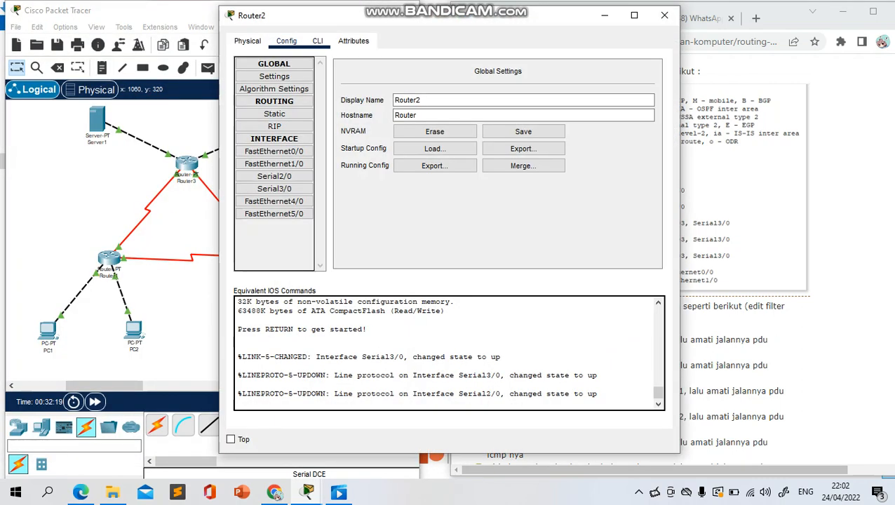
pyautogui.click(317, 41)
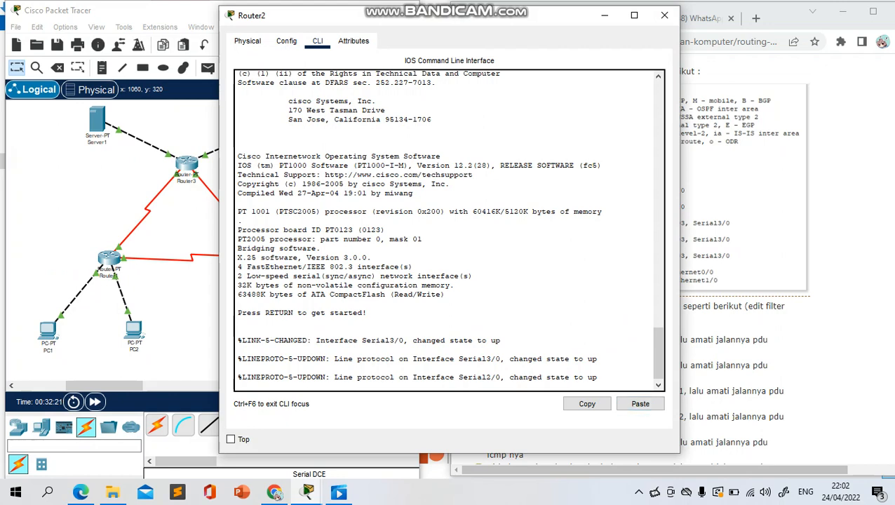
pyautogui.press('Return')
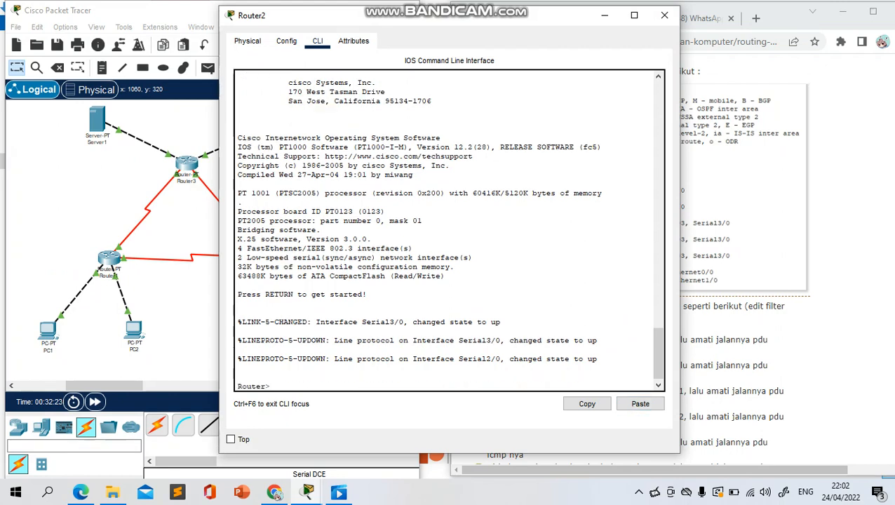
pyautogui.write('show ip route')
pyautogui.press('Return')
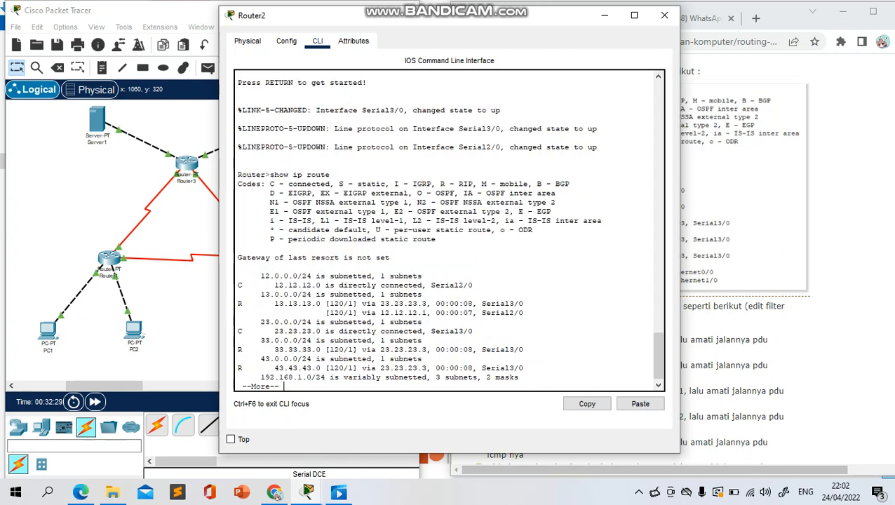
pyautogui.click(665, 15)
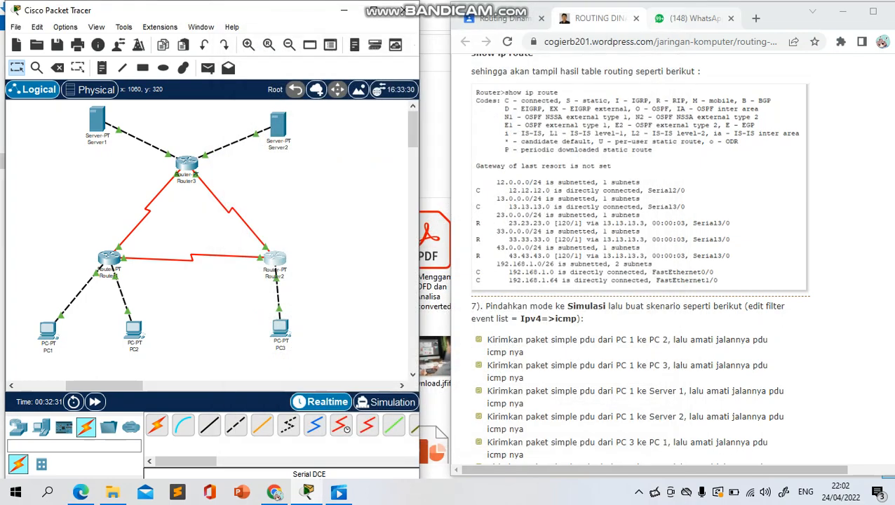
# - Display Router3's routing table with show ip route in its command line and close the router window
pyautogui.doubleClick(187, 165)
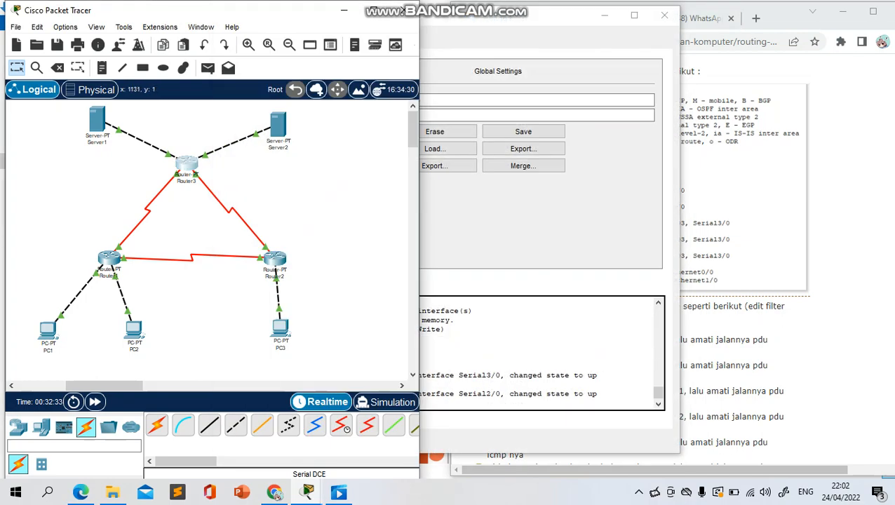
pyautogui.click(491, 211)
pyautogui.click(318, 41)
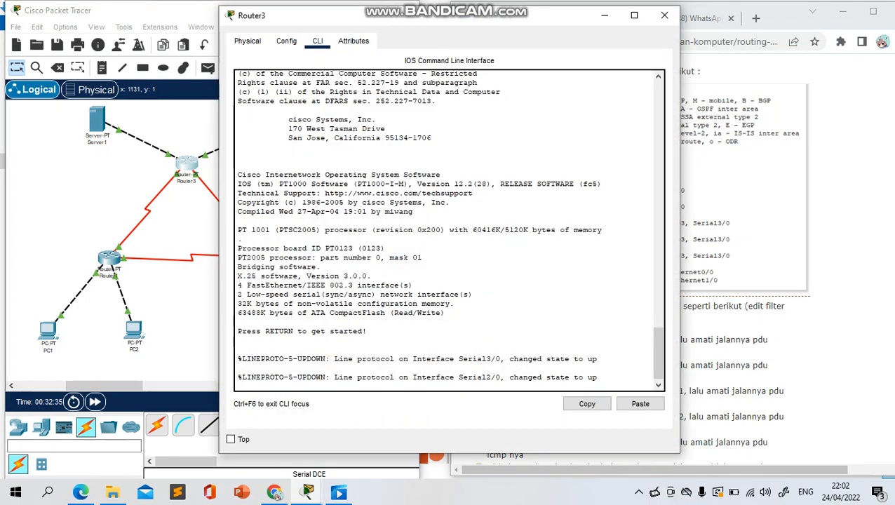
pyautogui.press('Return')
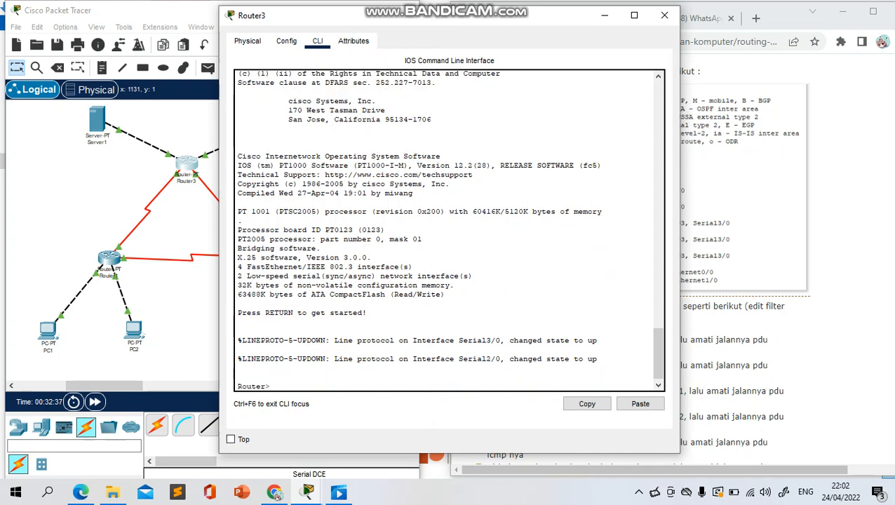
pyautogui.write('show ip route')
pyautogui.press('Return')
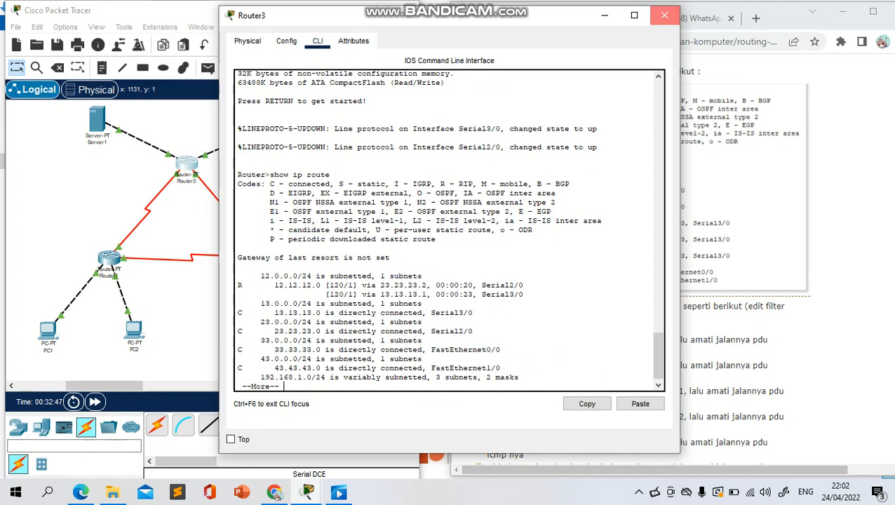
pyautogui.click(665, 15)
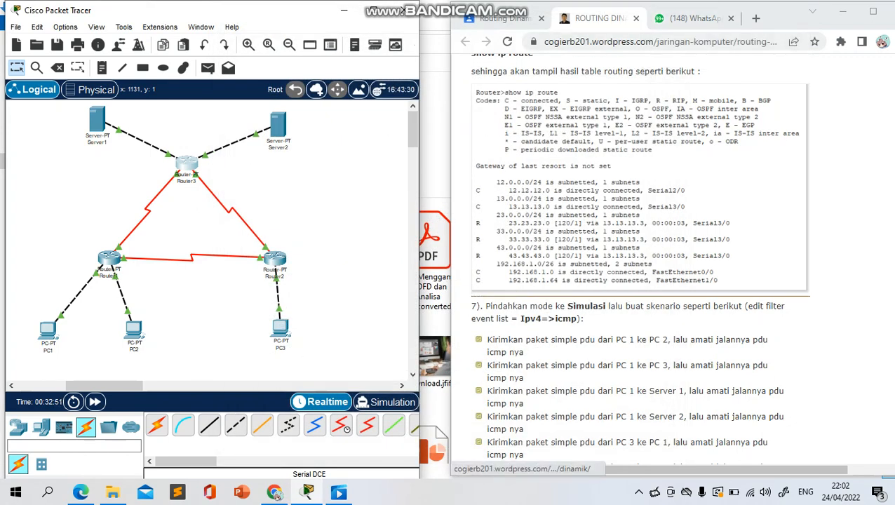
# - Switch the network to simulation mode and limit the IPv4 event filters to ICMP only, as the guide instructs
pyautogui.scroll(-1, 639, 267)
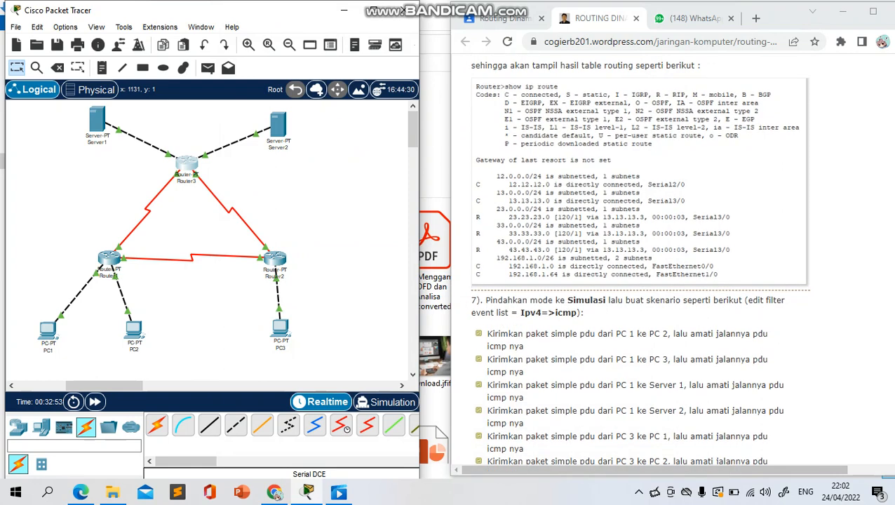
pyautogui.scroll(-1, 639, 267)
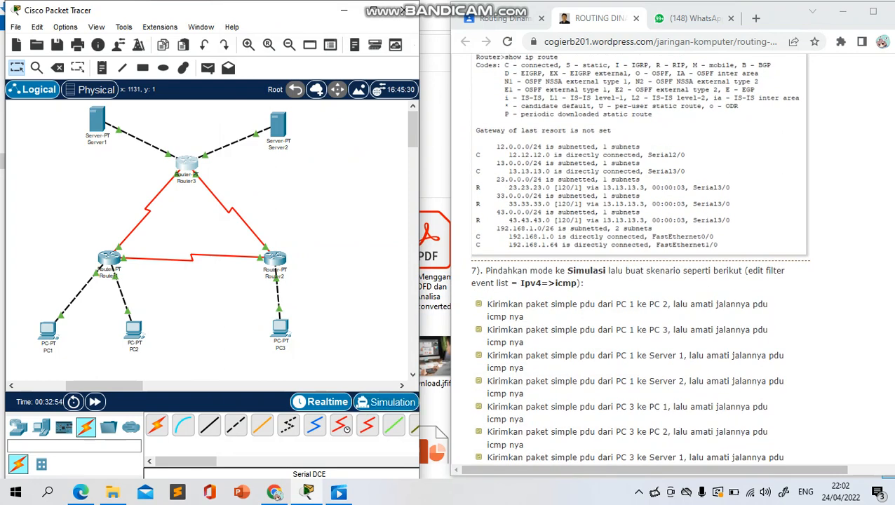
pyautogui.click(386, 402)
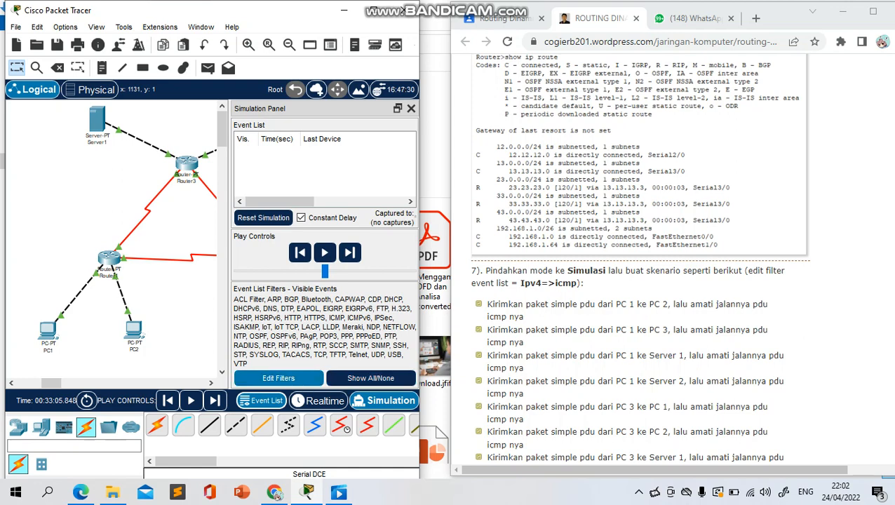
pyautogui.click(313, 378)
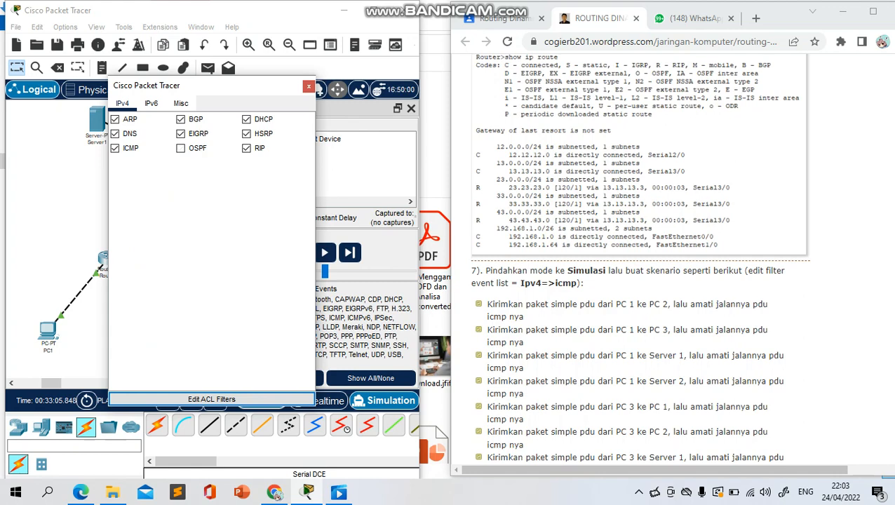
pyautogui.click(115, 134)
pyautogui.click(248, 148)
pyautogui.click(247, 134)
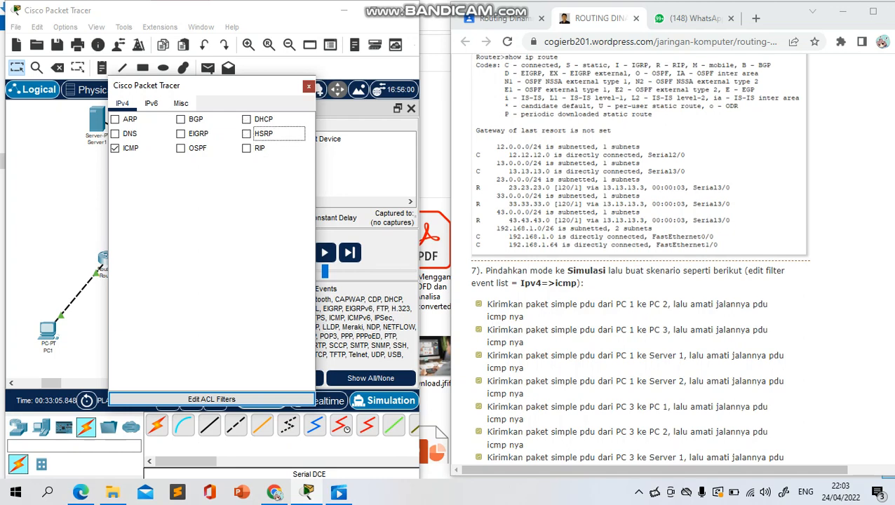
pyautogui.click(308, 86)
# - Add a simple PDU from PC1 to PC2 as the guide's first scenario, widening the window for more workspace
pyautogui.scroll(-3, 640, 258)
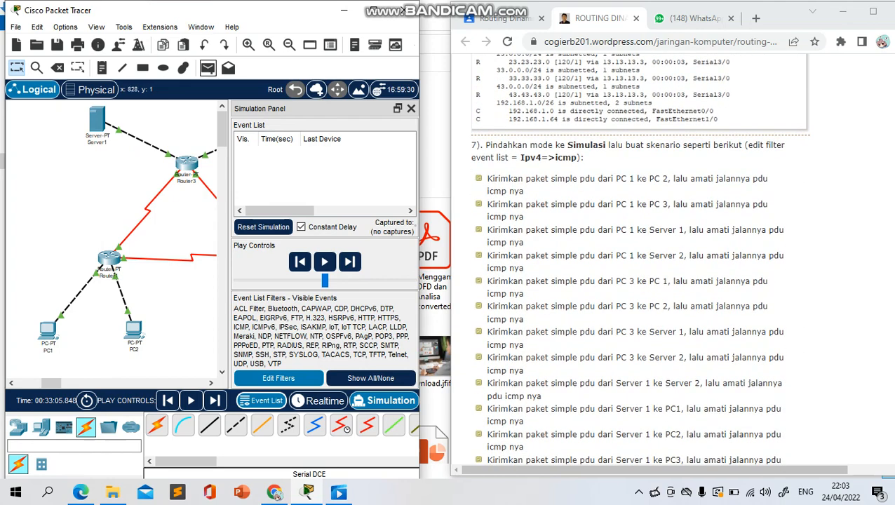
pyautogui.click(208, 68)
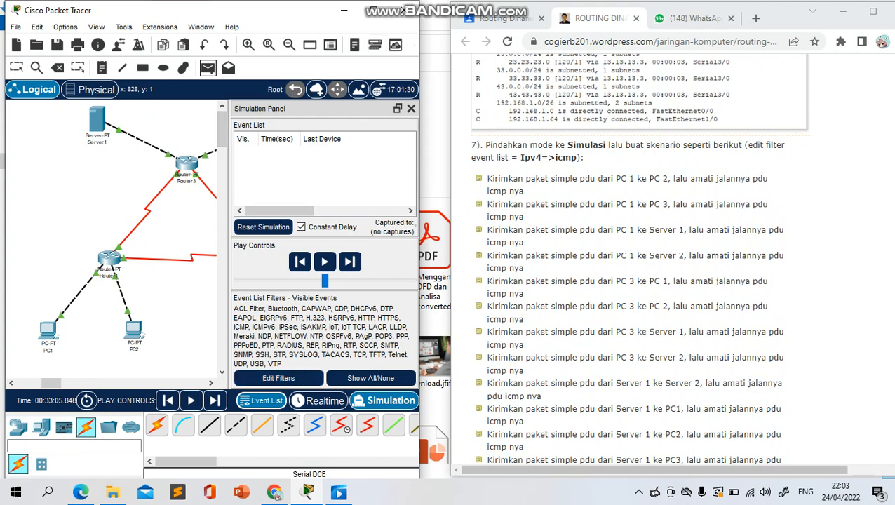
pyautogui.moveTo(419, 64); pyautogui.dragTo(457, 66)
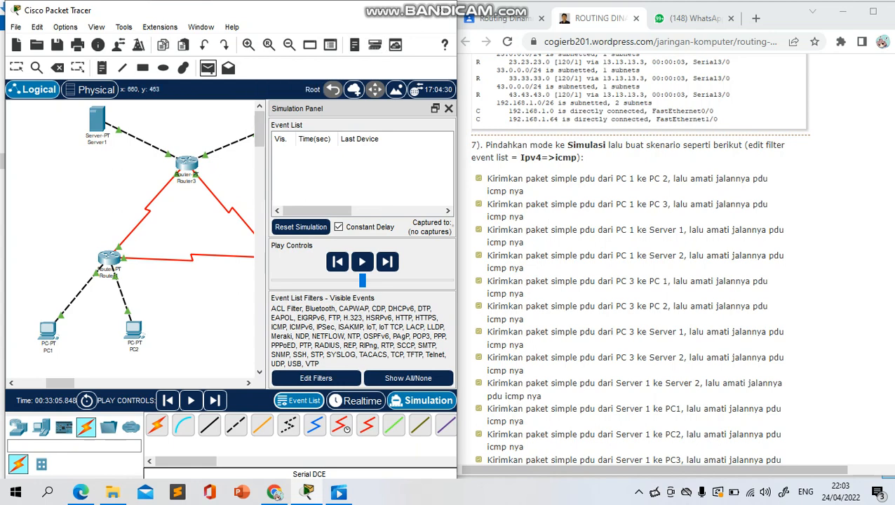
pyautogui.click(49, 330)
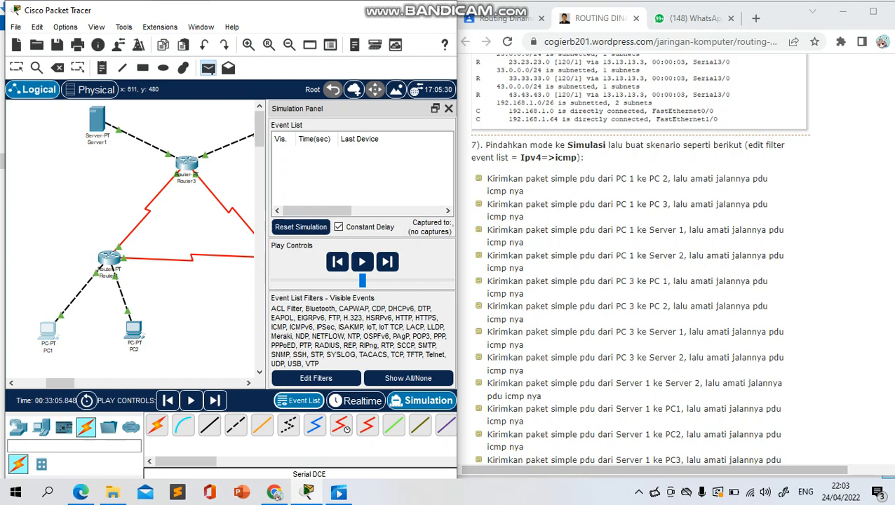
pyautogui.click(134, 329)
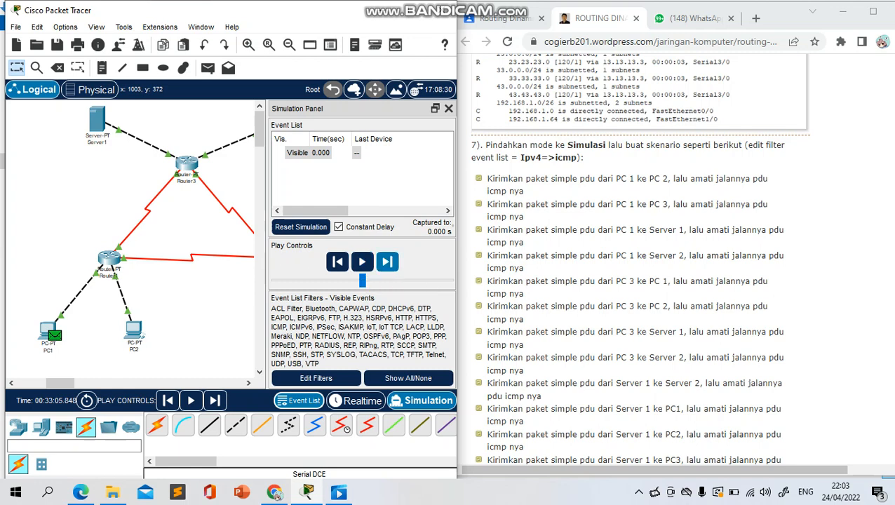
# - Advance the simulation event by event to follow the packet sent from PC1 to PC2
pyautogui.click(387, 262)
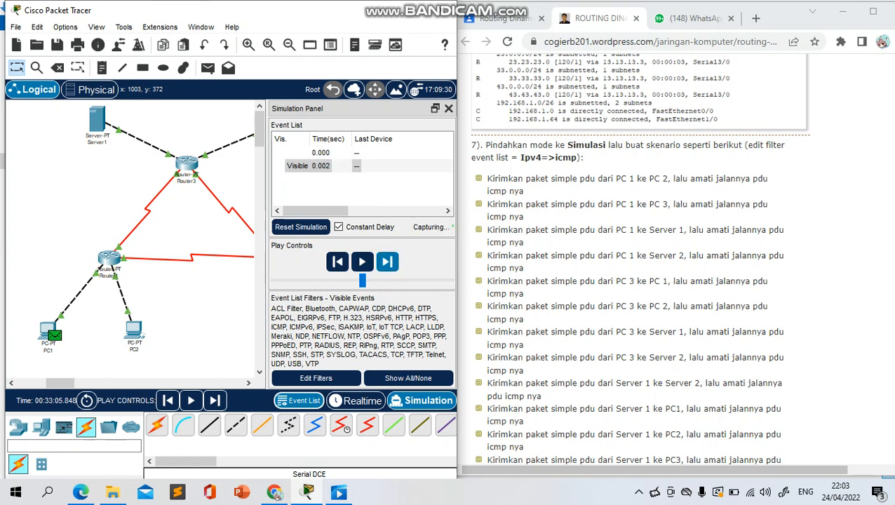
pyautogui.click(387, 261)
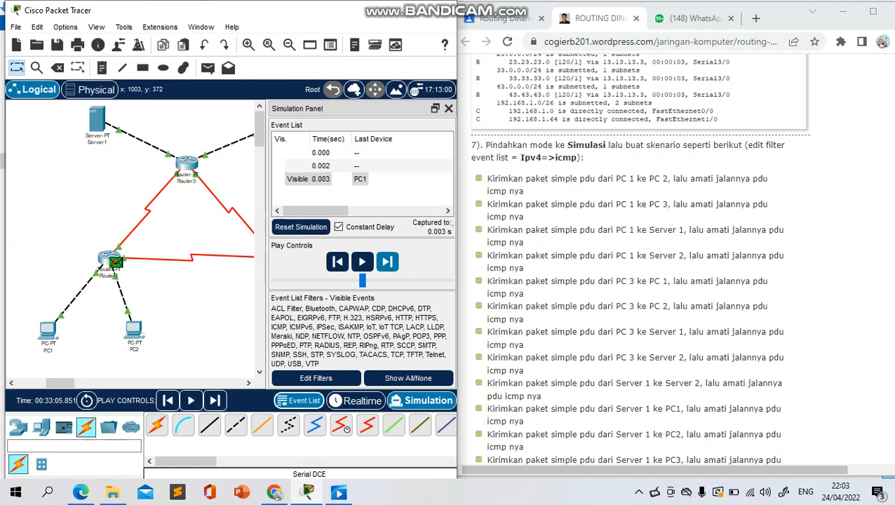
pyautogui.click(388, 262)
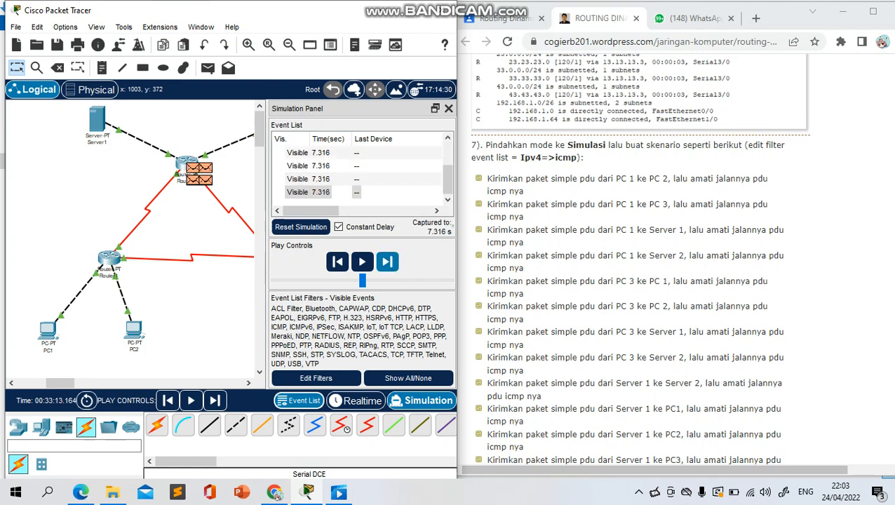
pyautogui.click(387, 261)
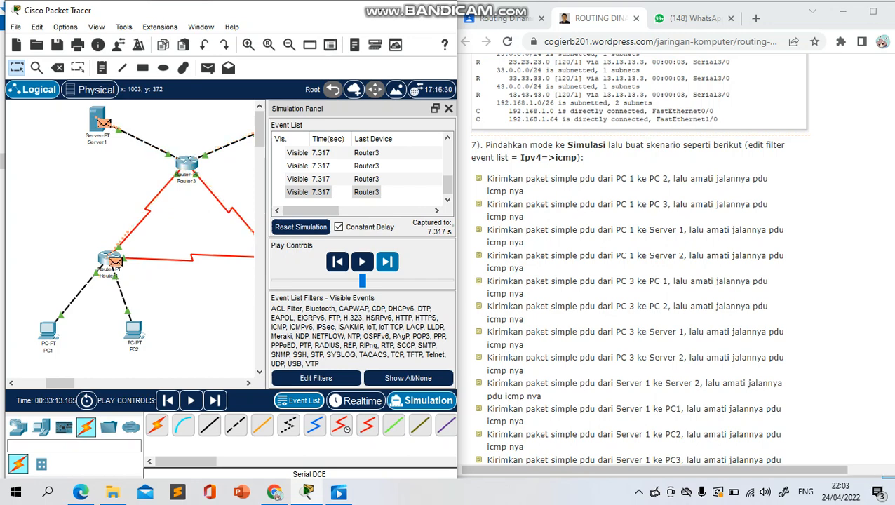
pyautogui.click(387, 262)
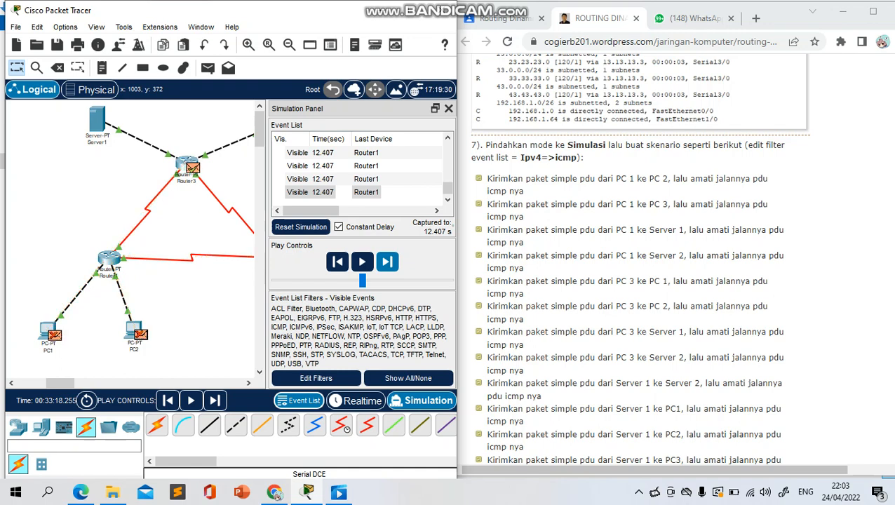
pyautogui.click(388, 262)
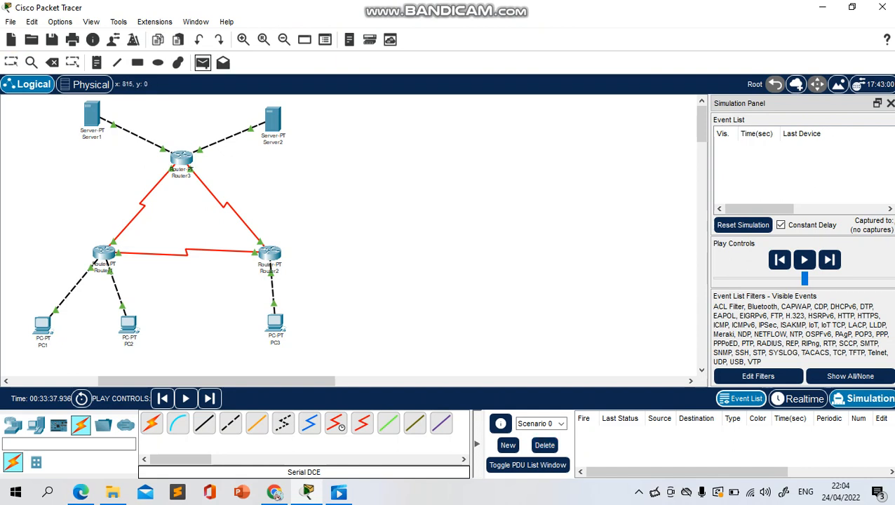
# - Send a fresh simple PDU from PC1 to PC2, play the simulation, and delete the scenario's PDU
pyautogui.click(43, 326)
pyautogui.click(126, 325)
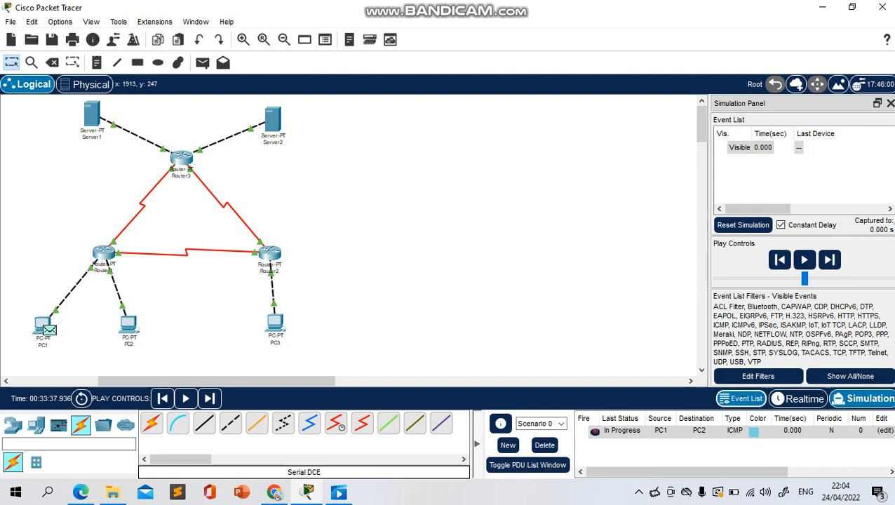
pyautogui.click(805, 260)
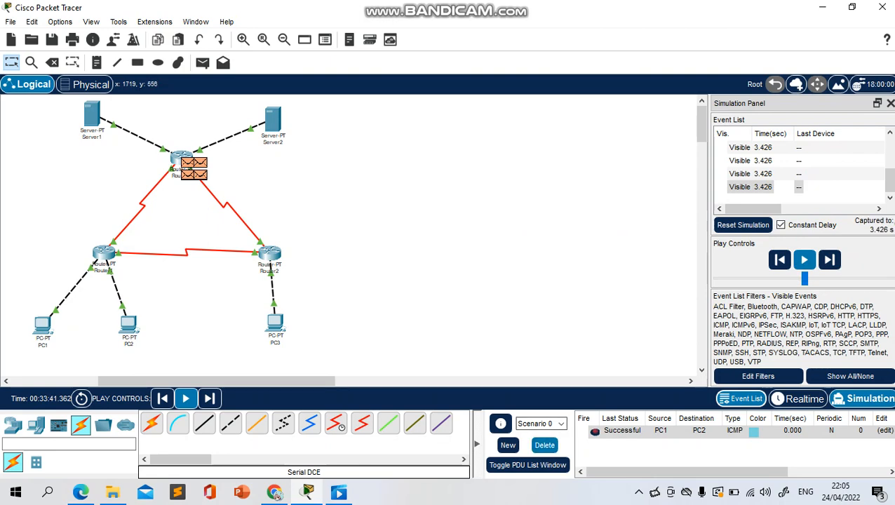
pyautogui.click(545, 446)
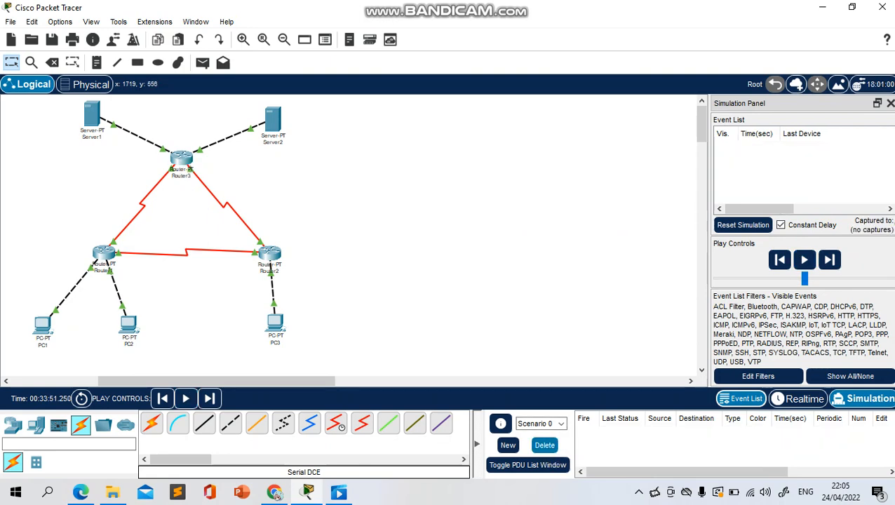
# - Check the guide's next scenario, send a simple PDU from PC1 to PC3, play the simulation, and delete the PDU
pyautogui.click(274, 492)
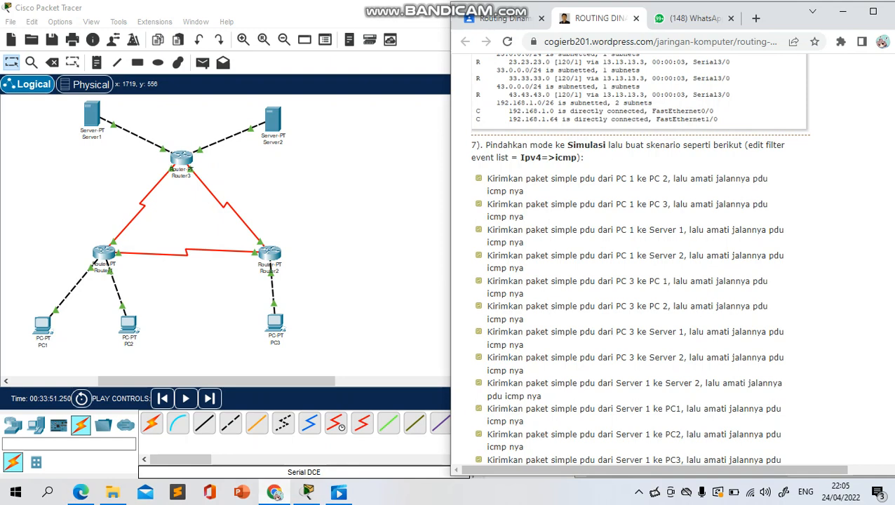
pyautogui.click(274, 492)
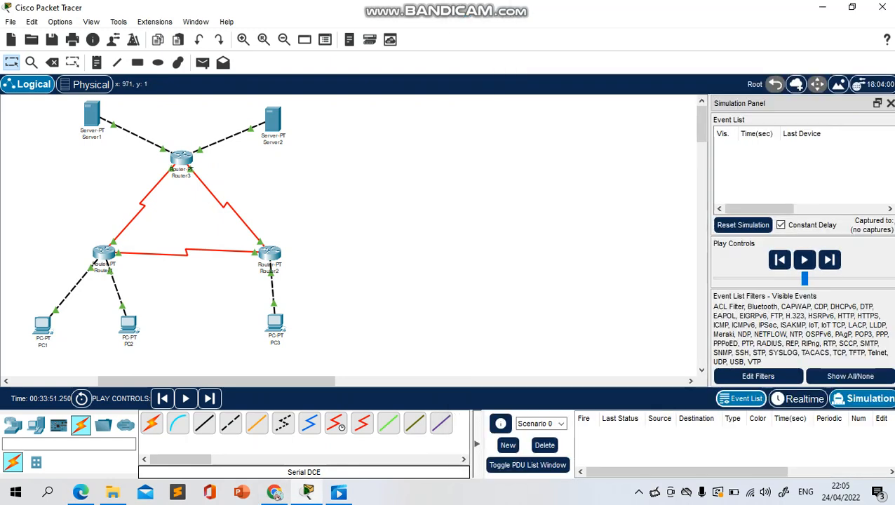
pyautogui.click(203, 64)
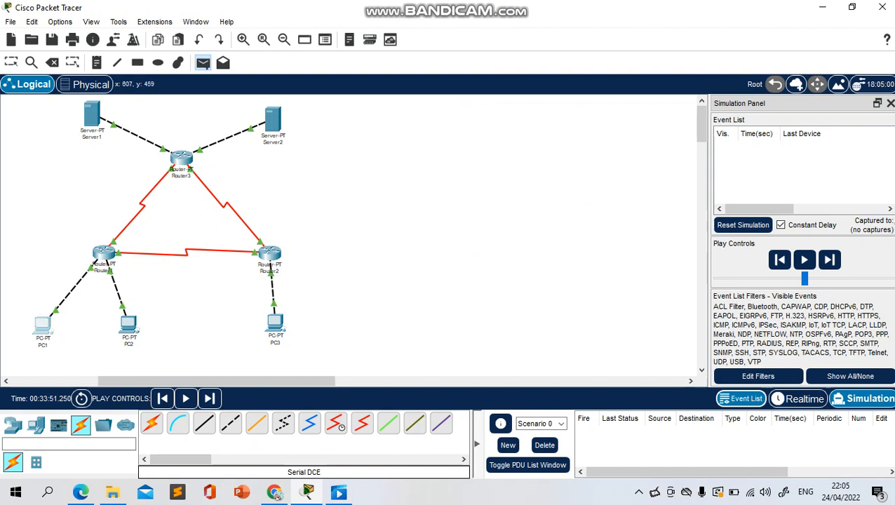
pyautogui.click(44, 326)
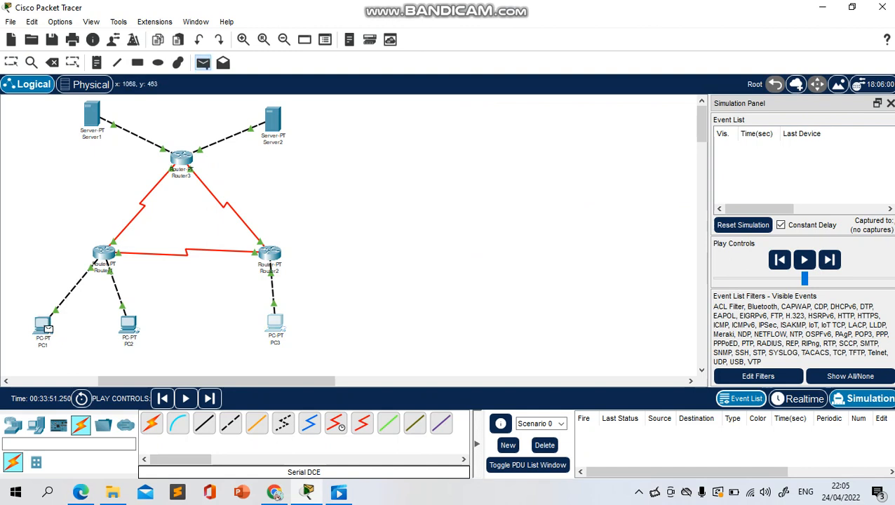
pyautogui.click(275, 323)
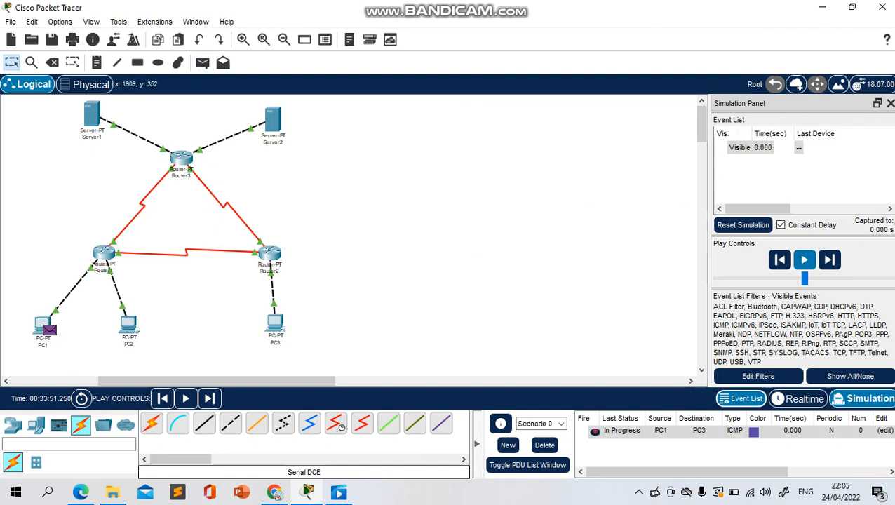
pyautogui.click(805, 260)
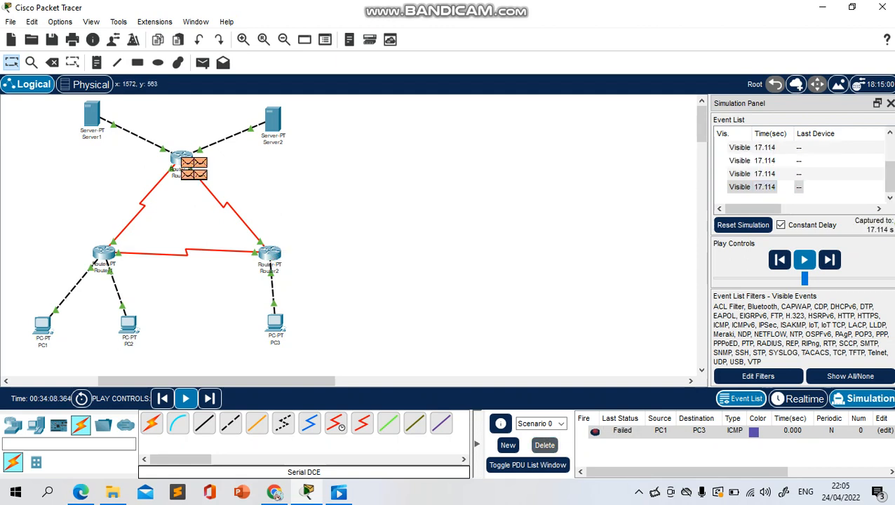
pyautogui.click(544, 445)
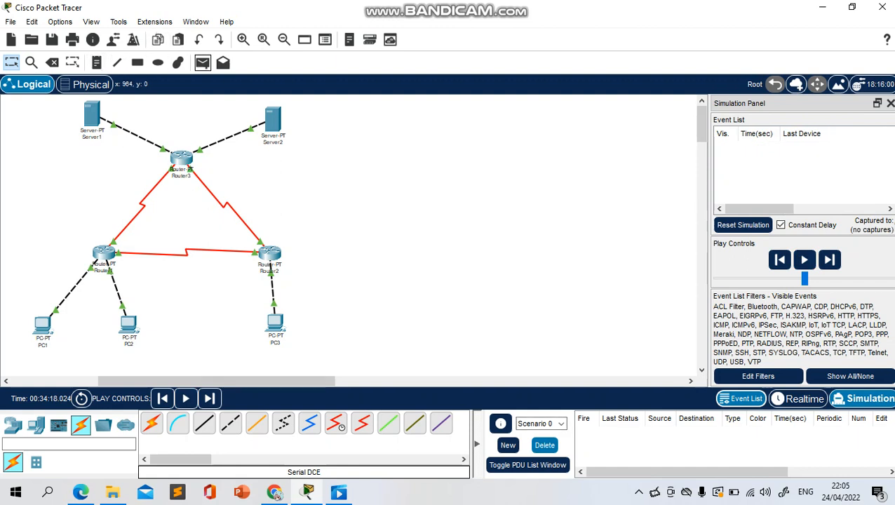
# - Repeat the simple PDU test from PC1 to PC3 with the simulation playing, and clear Scenario 0
pyautogui.click(202, 62)
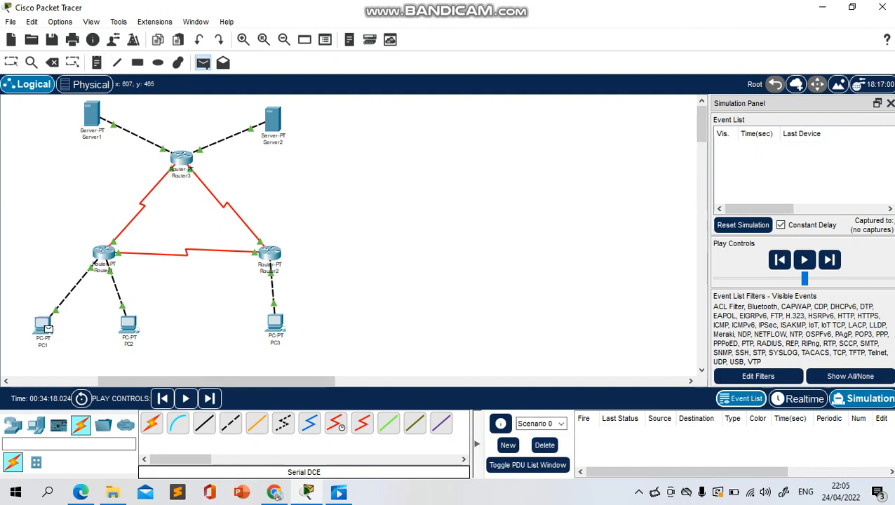
pyautogui.click(48, 329)
pyautogui.click(274, 320)
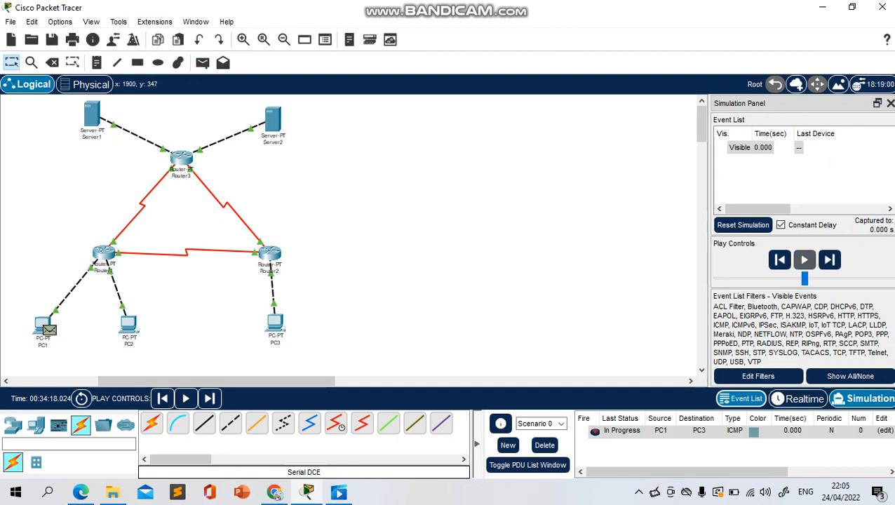
pyautogui.click(186, 398)
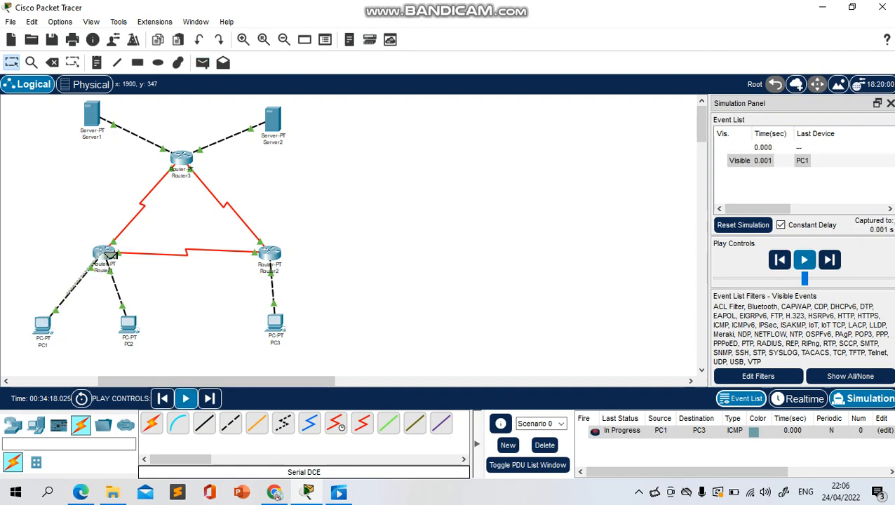
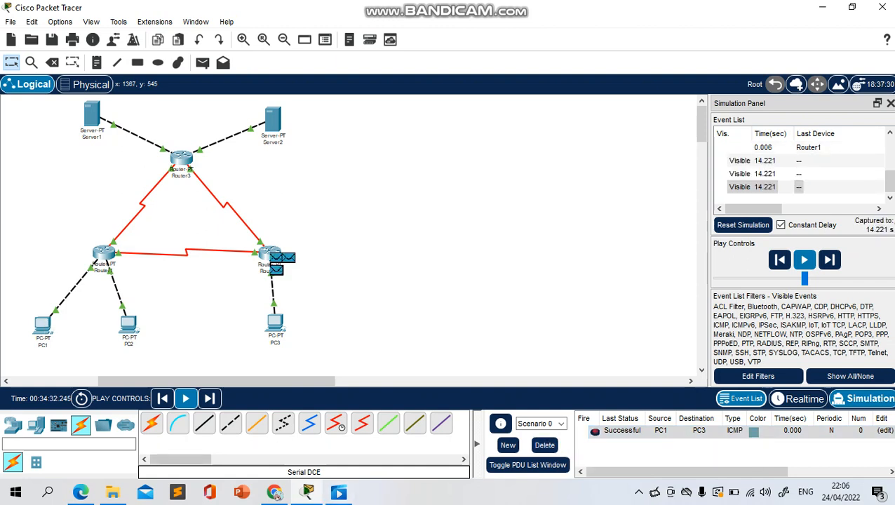
pyautogui.click(544, 445)
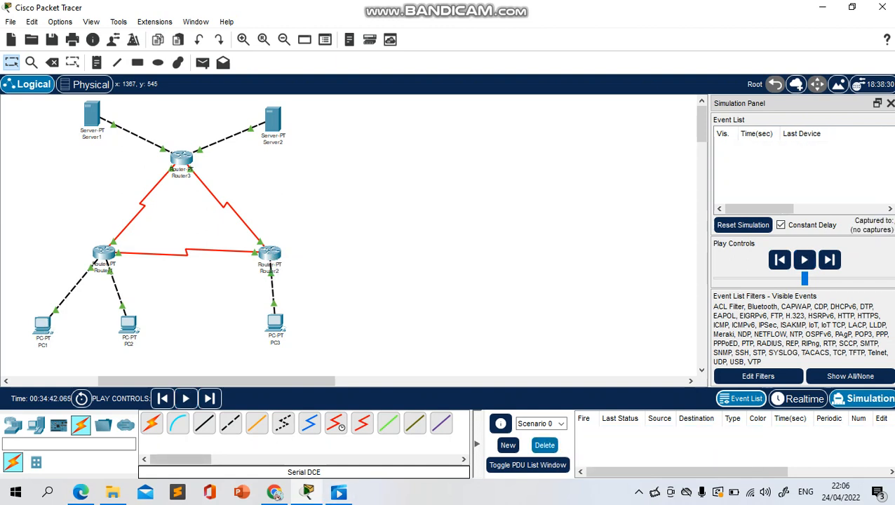
# - Consult the guide, send a simple PDU from PC1 to Server1, play the simulation, and delete the PDU
pyautogui.click(274, 492)
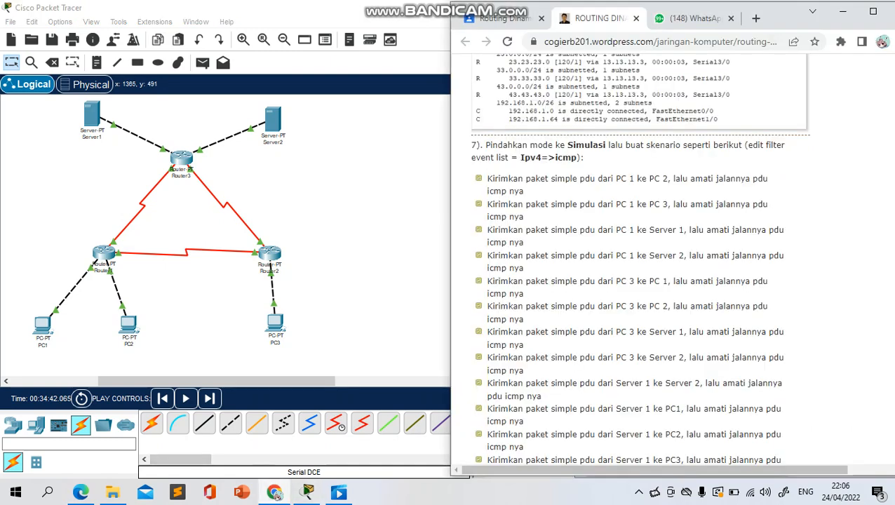
pyautogui.scroll(-1, 639, 260)
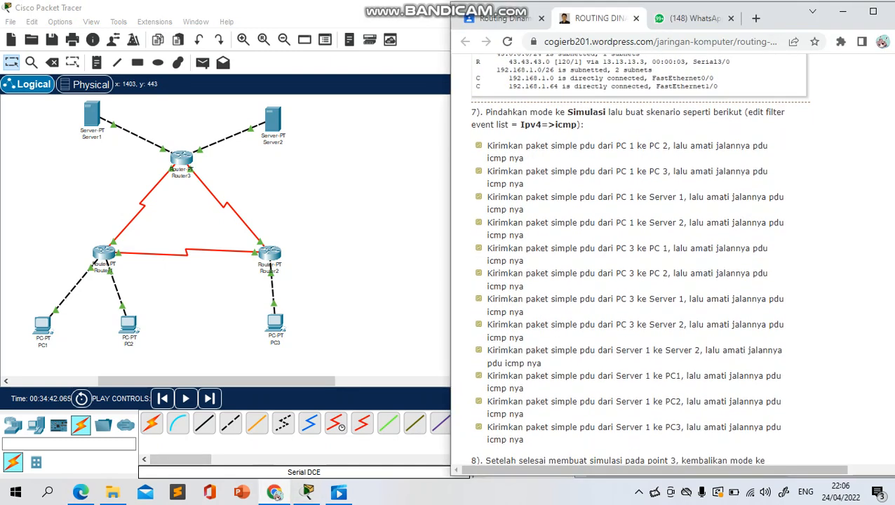
pyautogui.click(274, 493)
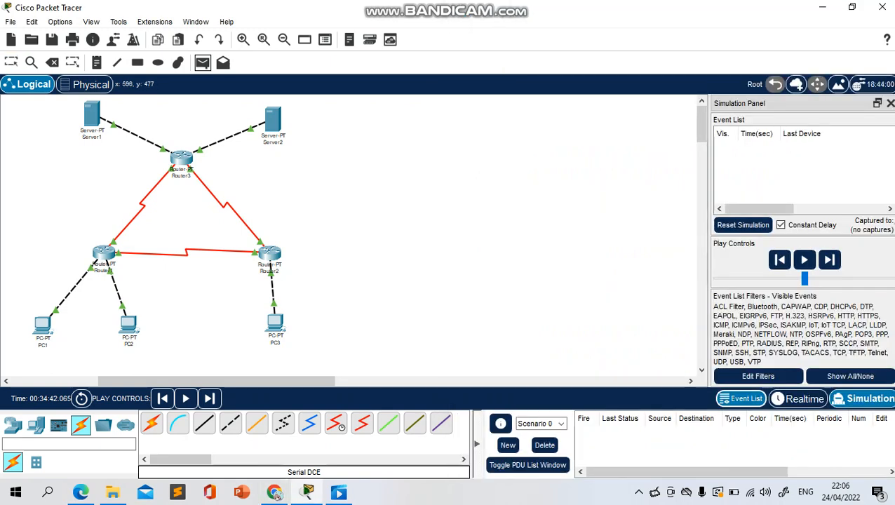
pyautogui.click(44, 326)
pyautogui.click(91, 116)
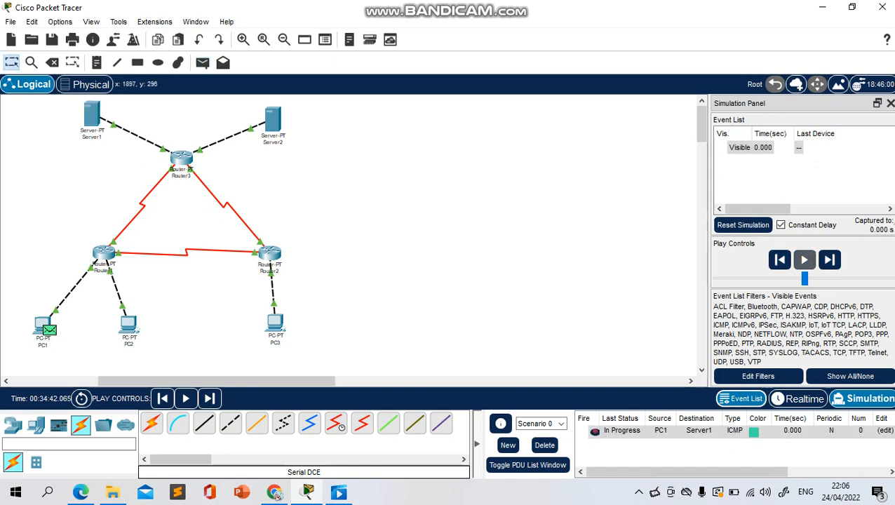
pyautogui.click(805, 259)
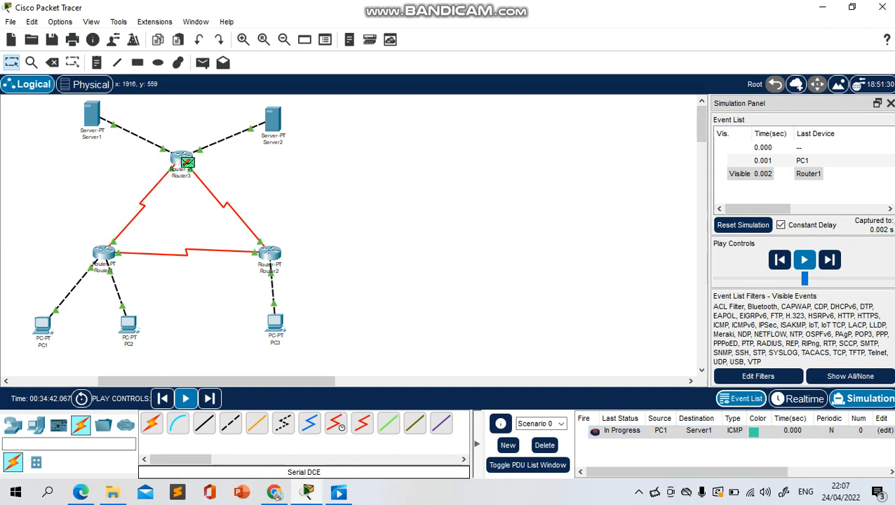
pyautogui.click(545, 446)
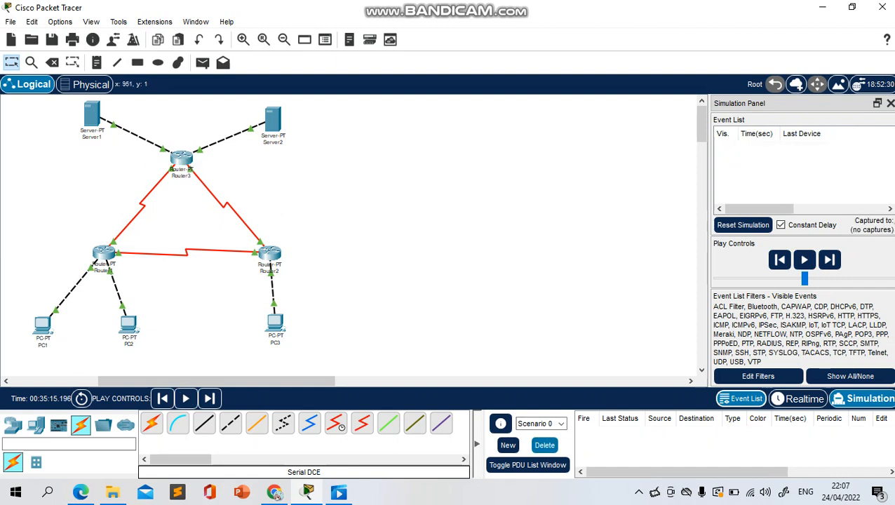
# - Repeat the simple PDU test from PC1 to Server1, playing the simulation and deleting the PDU when it finishes
pyautogui.click(203, 63)
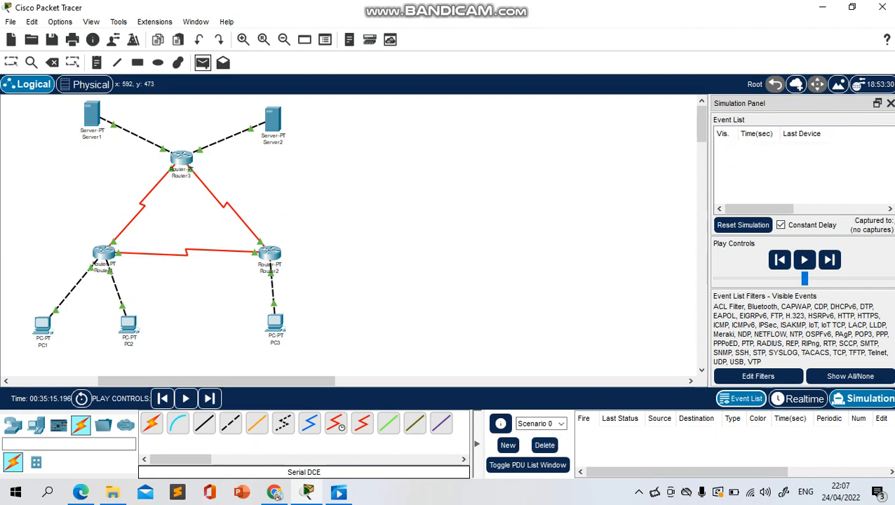
pyautogui.click(42, 325)
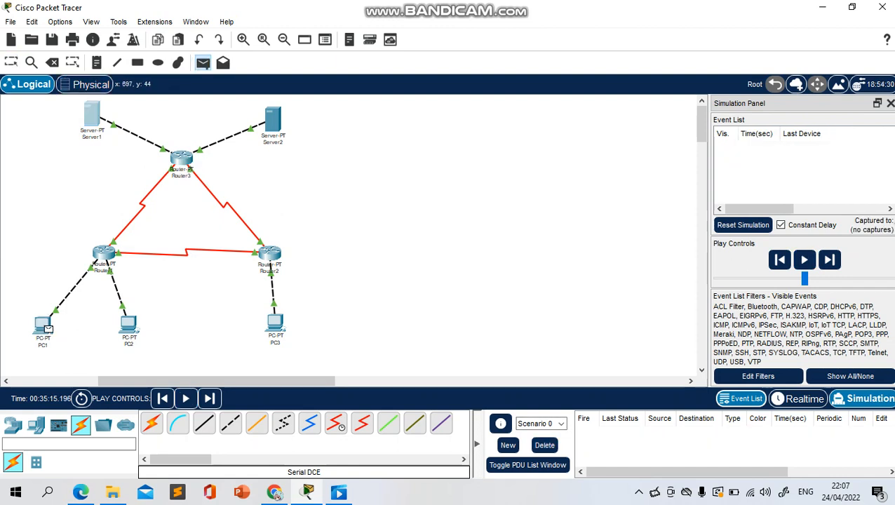
pyautogui.click(91, 116)
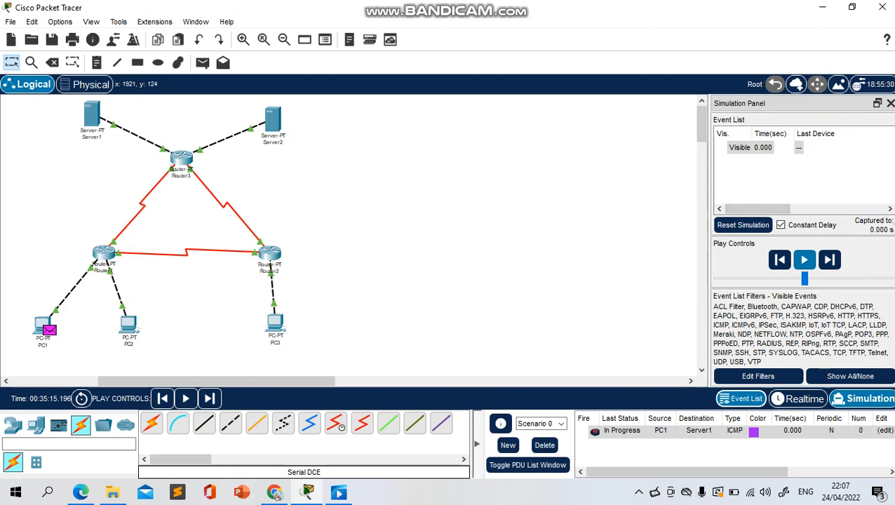
pyautogui.click(805, 260)
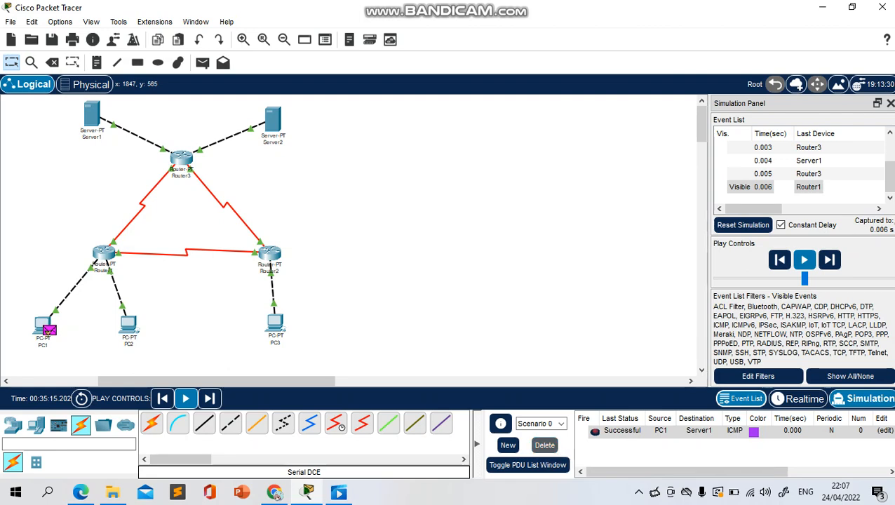
pyautogui.click(544, 445)
# - Consult the guide's scenario list, send a simple PDU from PC3 to PC1, play the simulation, and delete the PDU
pyautogui.click(274, 492)
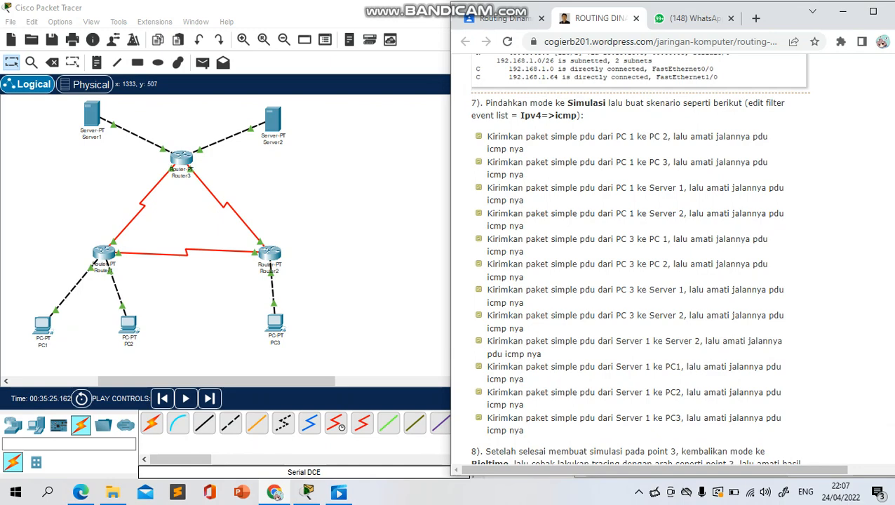
pyautogui.click(307, 492)
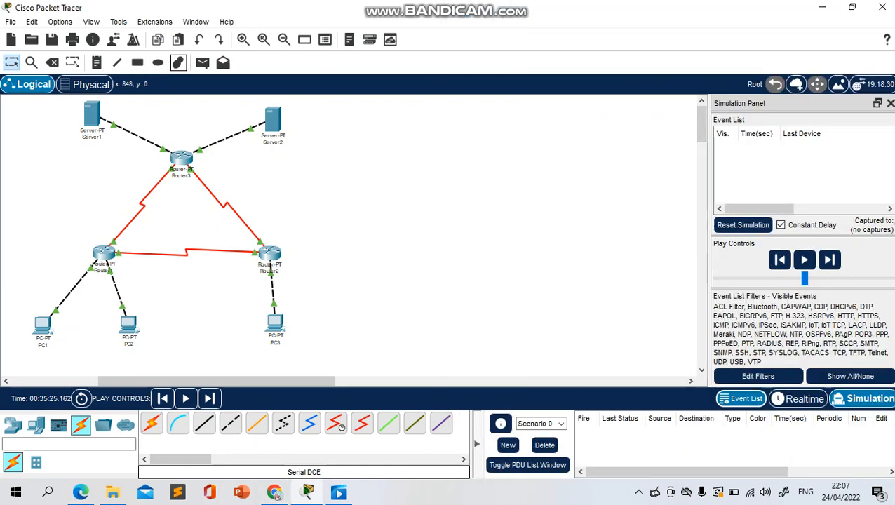
pyautogui.click(203, 63)
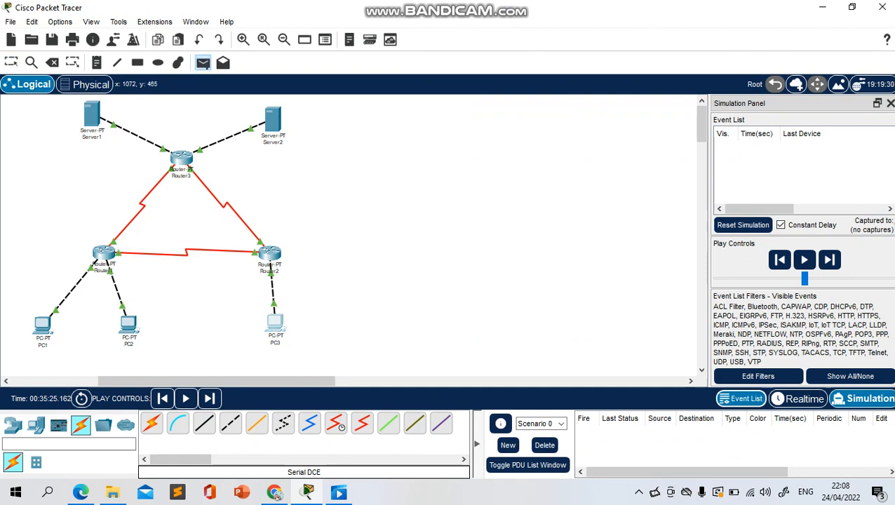
pyautogui.click(277, 324)
pyautogui.click(42, 325)
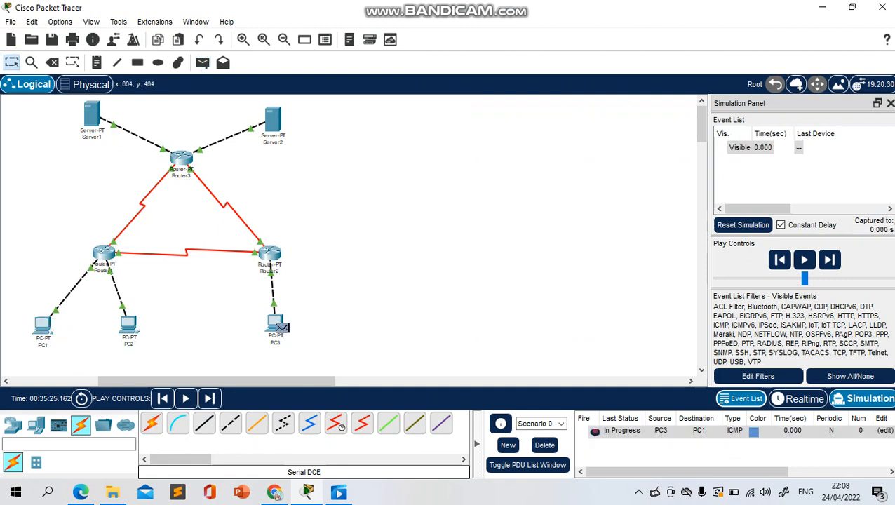
pyautogui.click(805, 259)
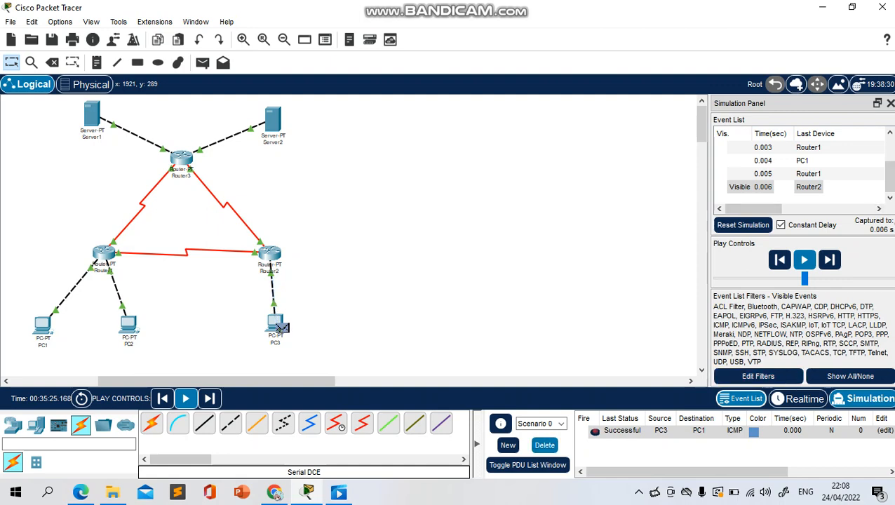
pyautogui.click(545, 445)
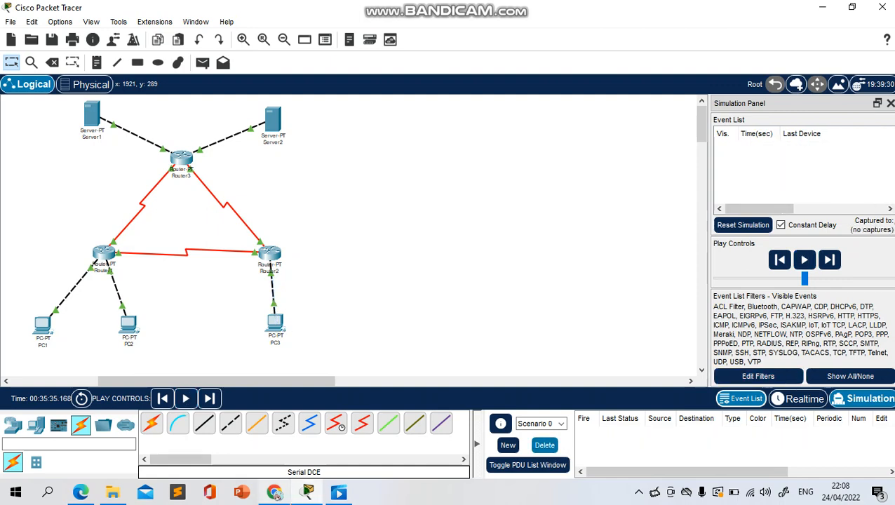
# - Check the guide's scenario list again and create a simple PDU from PC3 to Server1
pyautogui.click(275, 493)
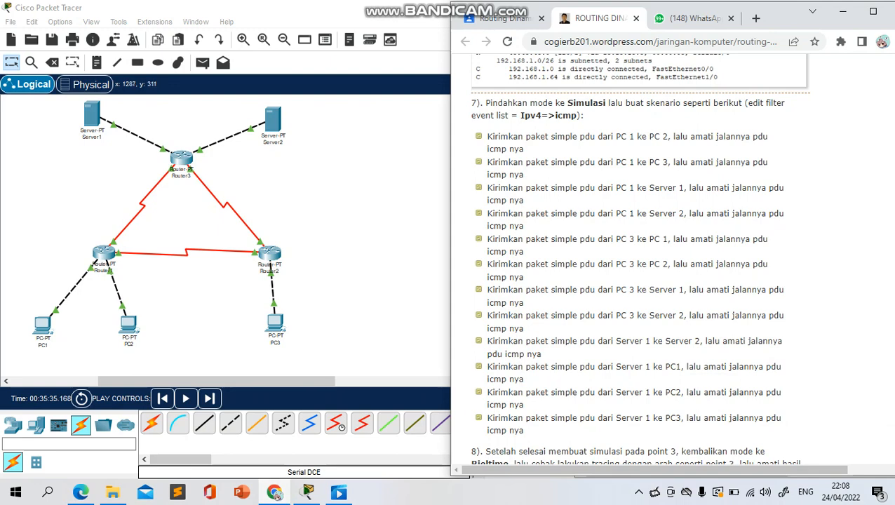
pyautogui.click(308, 493)
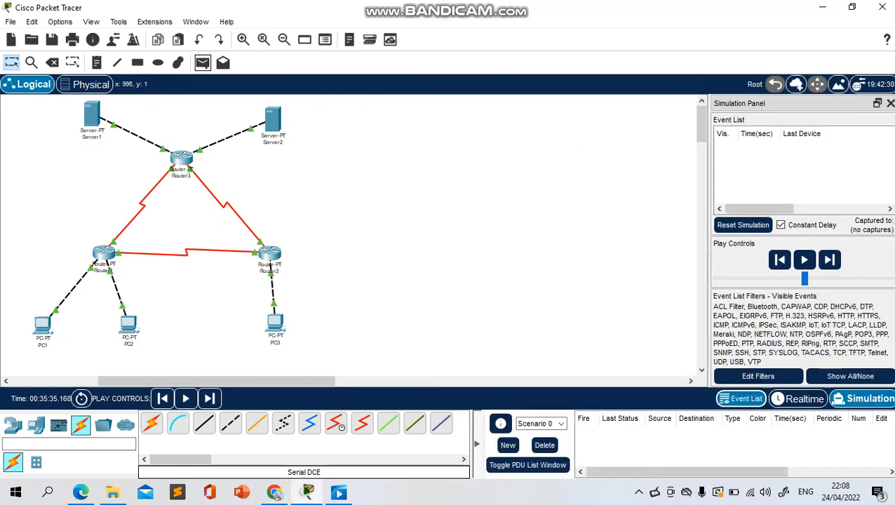
pyautogui.click(202, 62)
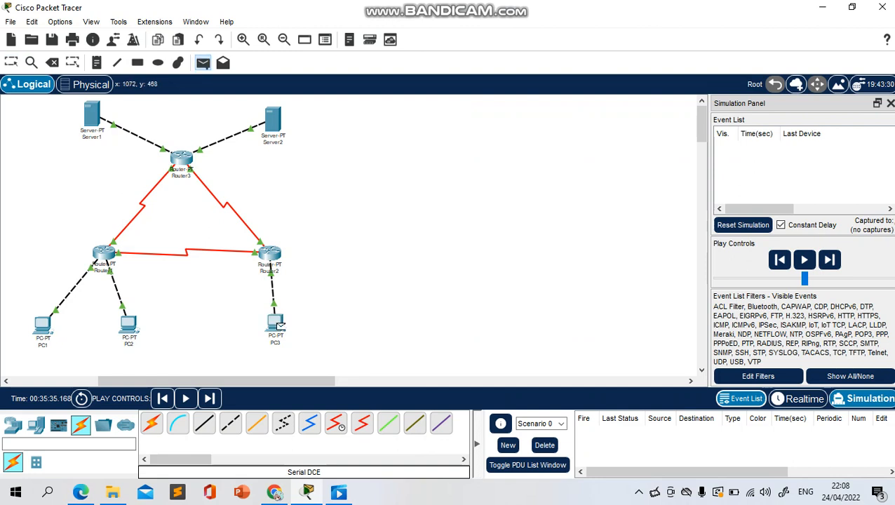
pyautogui.click(275, 325)
pyautogui.click(92, 115)
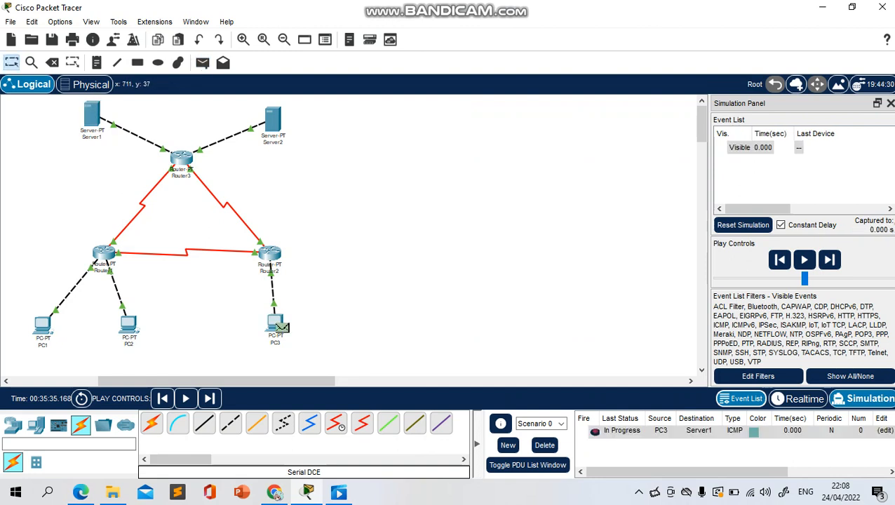
# - Advance the PC3-to-Server1 simulation one event at a time through the full round trip, and delete the PDU
pyautogui.click(829, 260)
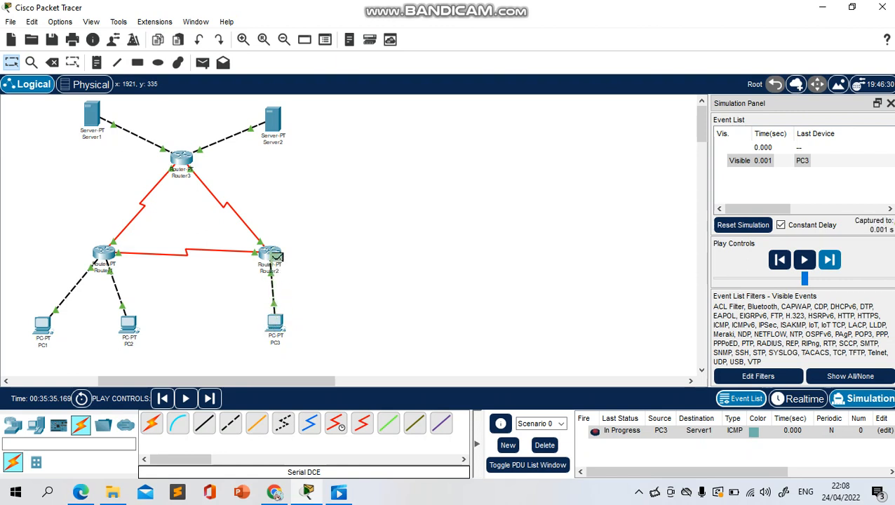
pyautogui.click(830, 259)
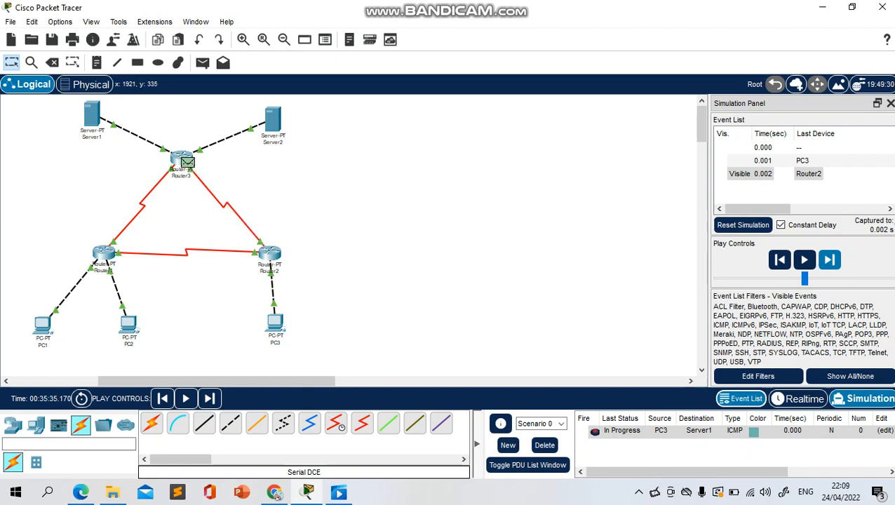
pyautogui.click(829, 259)
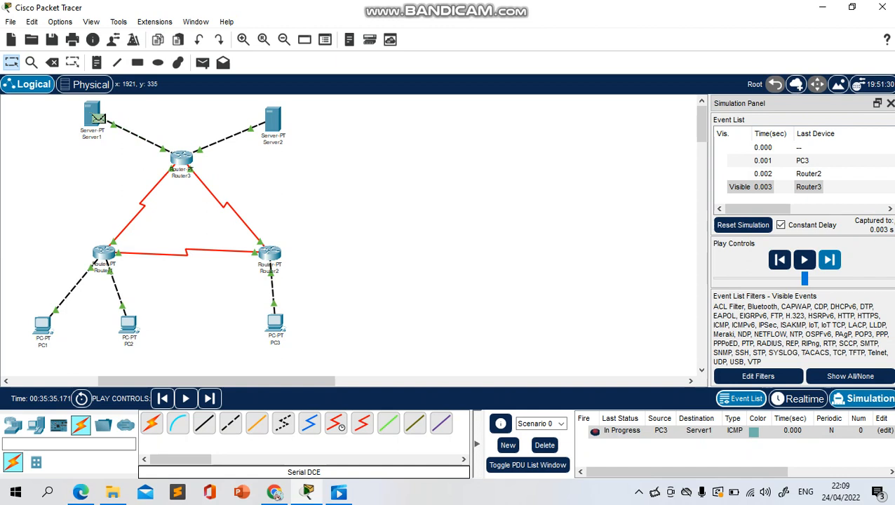
pyautogui.click(830, 260)
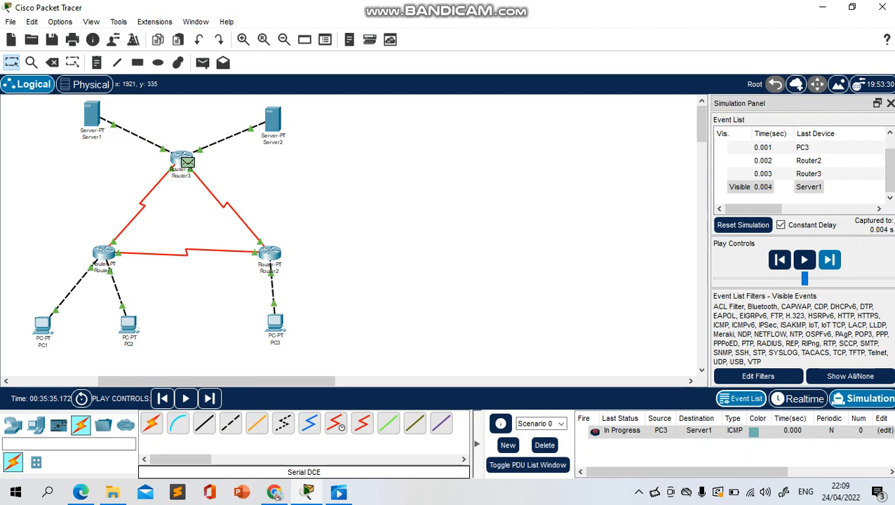
pyautogui.click(829, 259)
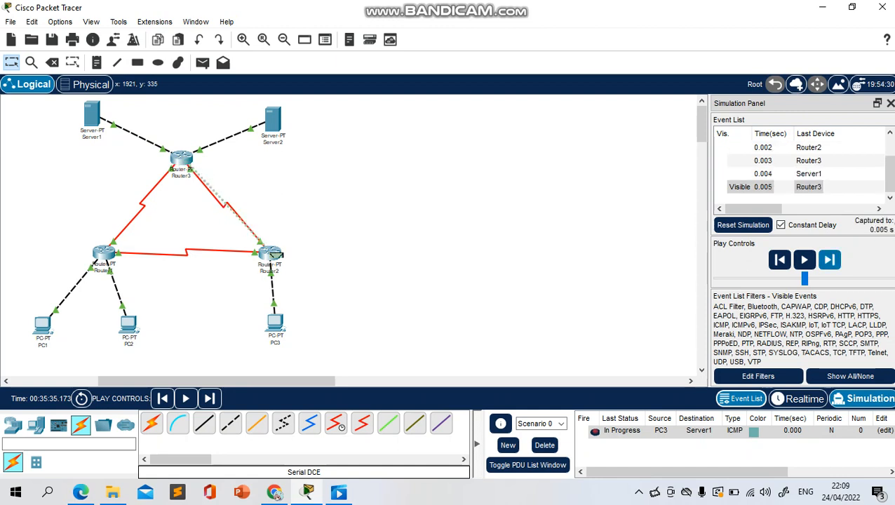
pyautogui.click(830, 260)
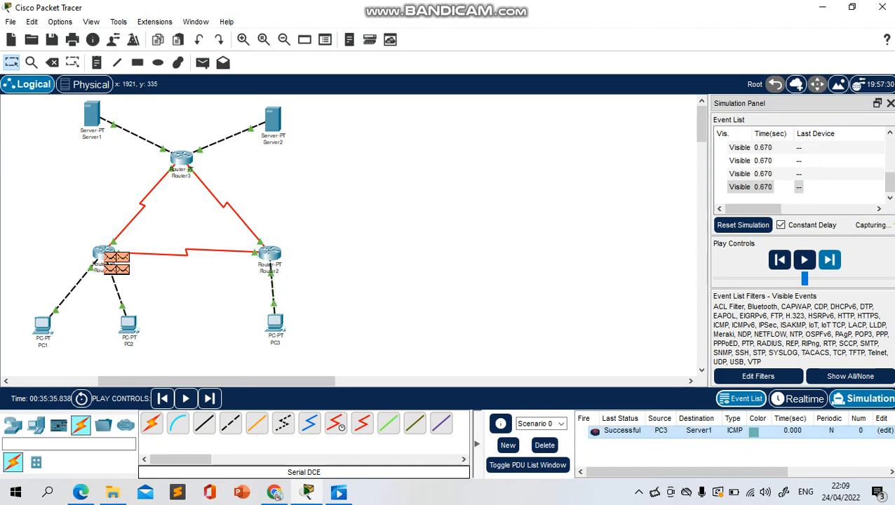
pyautogui.click(545, 445)
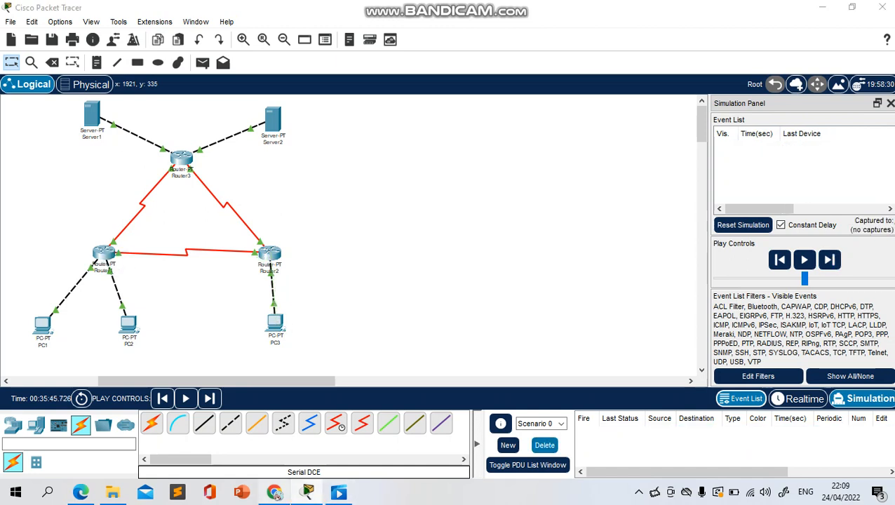
# - Check the guide, send a simple PDU from PC3 to Server2, advance it two events to Router3, and delete the PDU
pyautogui.click(274, 493)
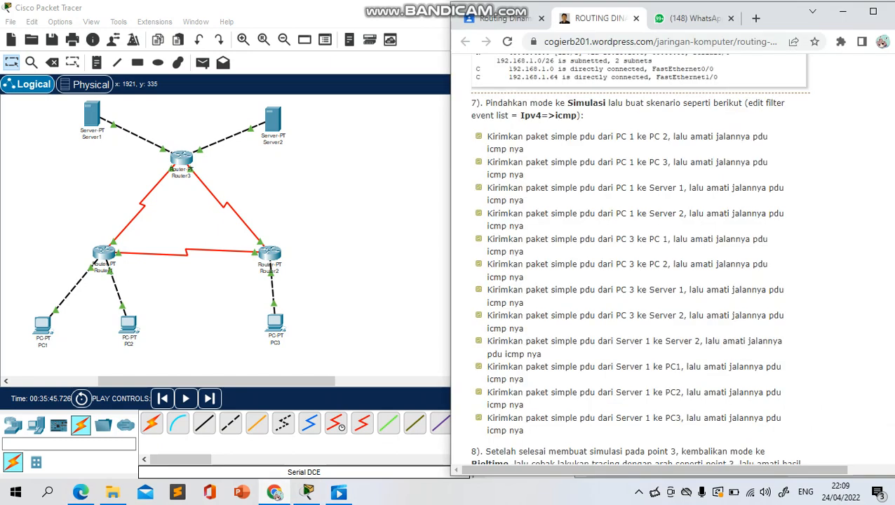
pyautogui.click(393, 235)
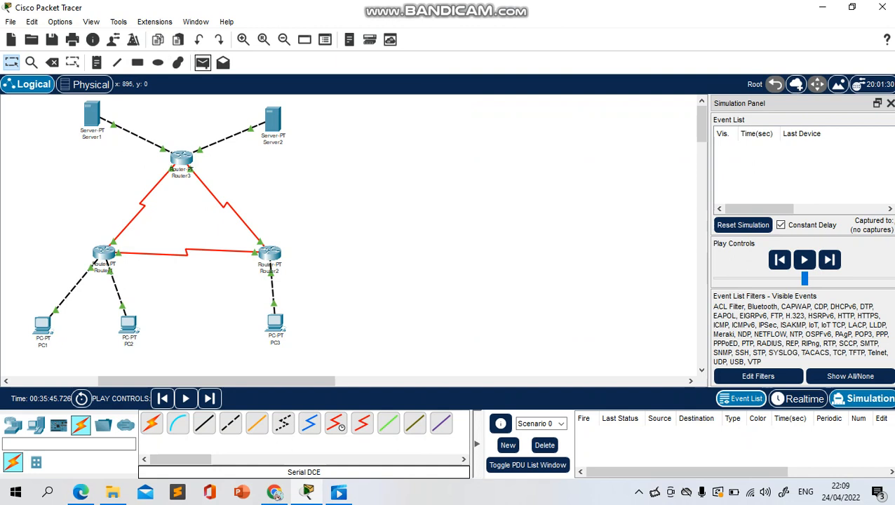
pyautogui.click(202, 63)
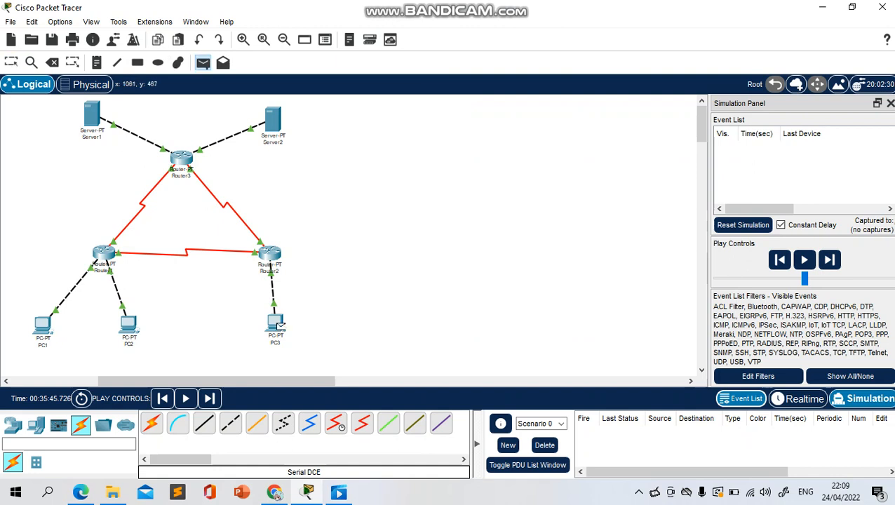
pyautogui.click(279, 326)
pyautogui.click(273, 119)
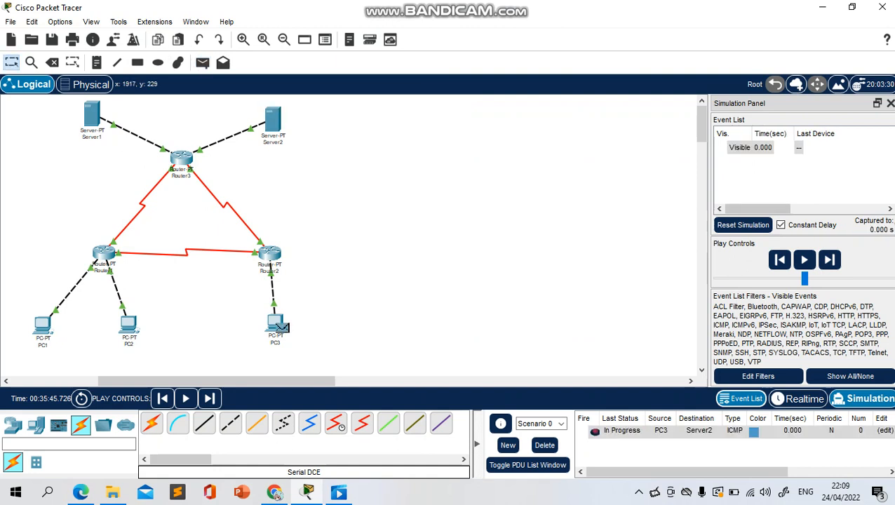
pyautogui.click(830, 260)
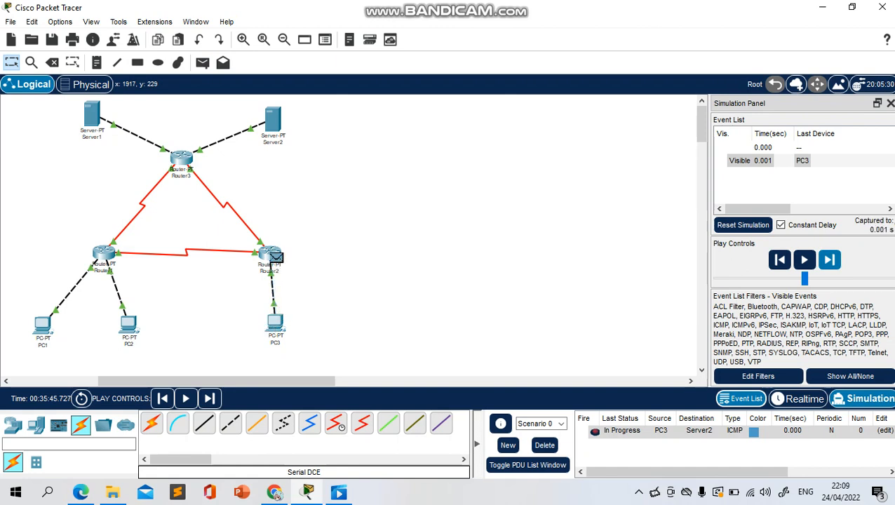
pyautogui.click(830, 260)
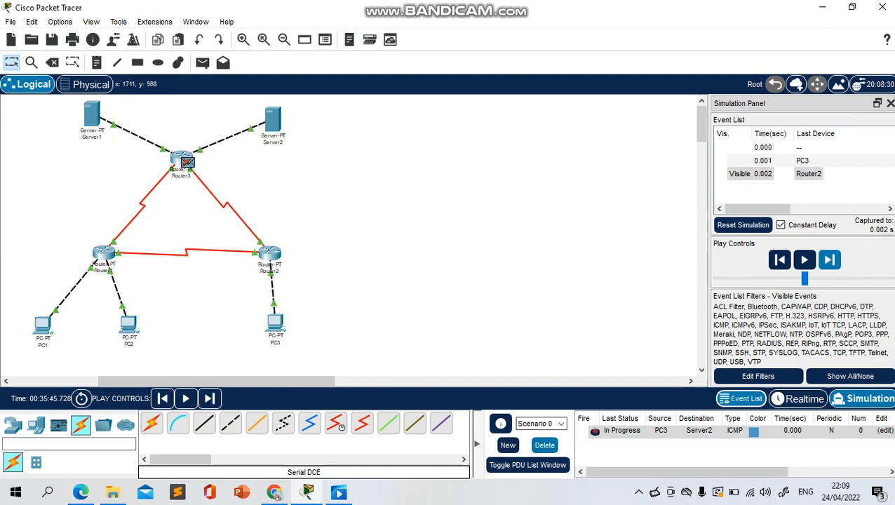
pyautogui.click(545, 445)
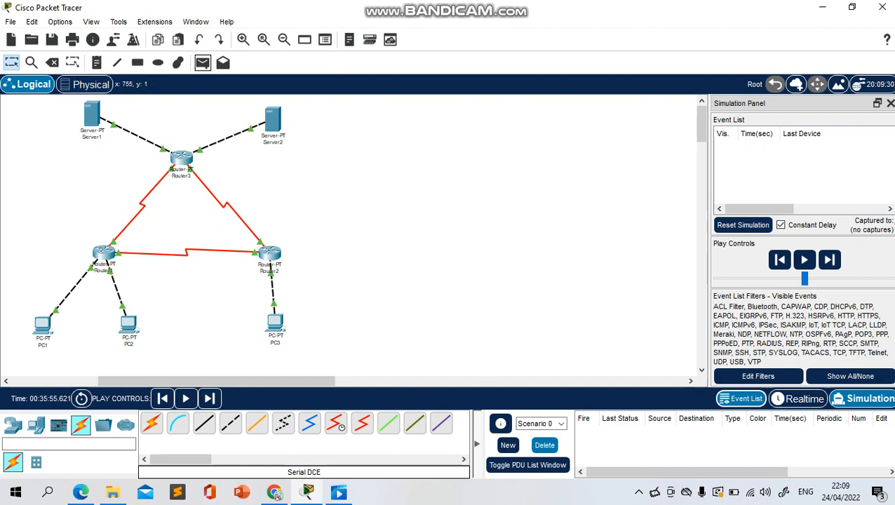
# - Send a fresh simple PDU from PC3 to Server2, advance it event by event through the round trip, and return to the browser guide
pyautogui.click(202, 63)
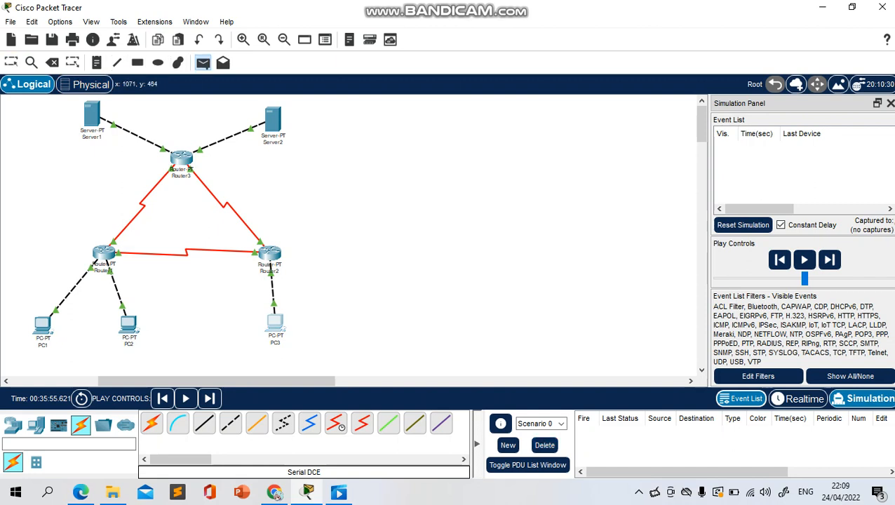
pyautogui.click(278, 324)
pyautogui.click(273, 120)
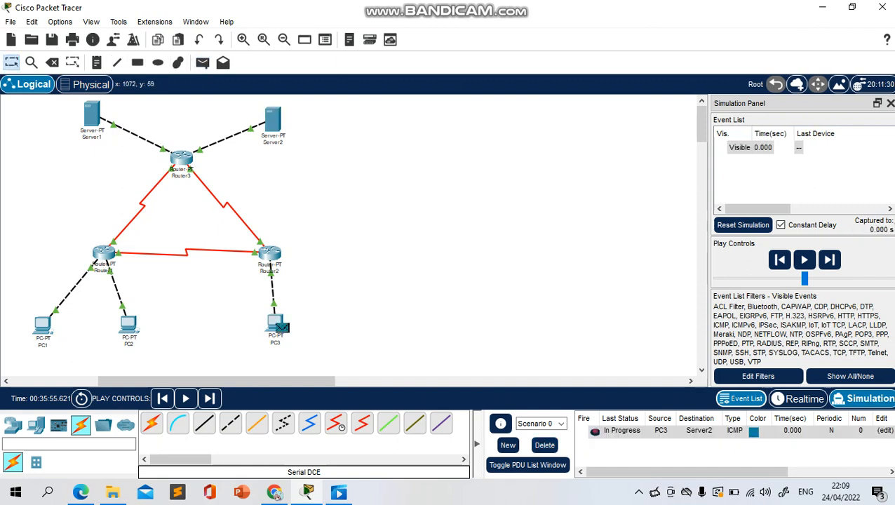
pyautogui.click(829, 260)
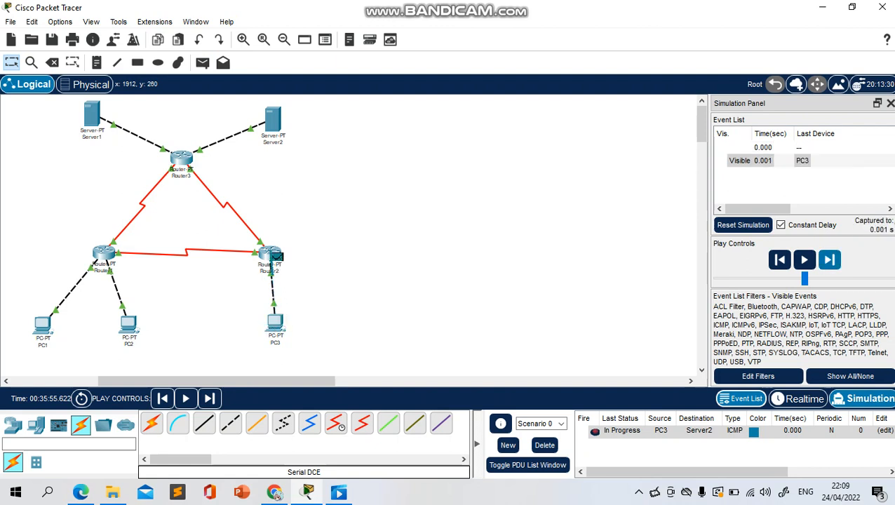
pyautogui.click(829, 259)
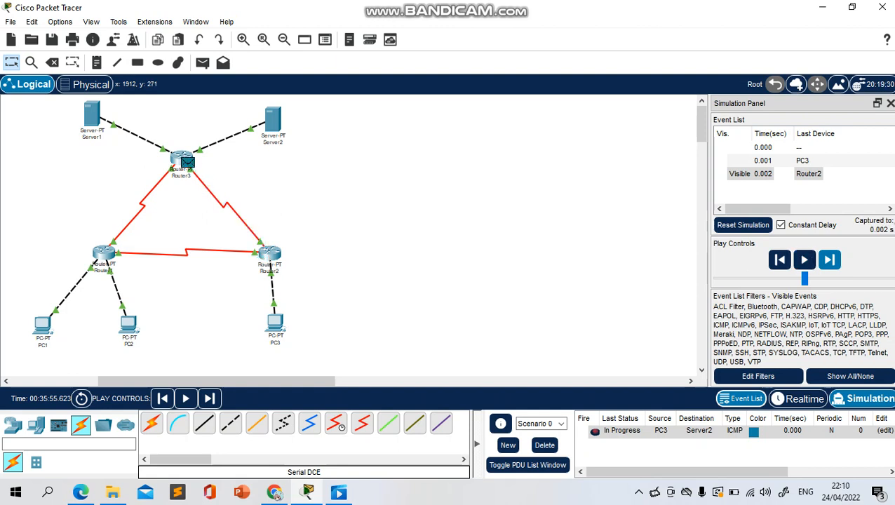
pyautogui.click(829, 259)
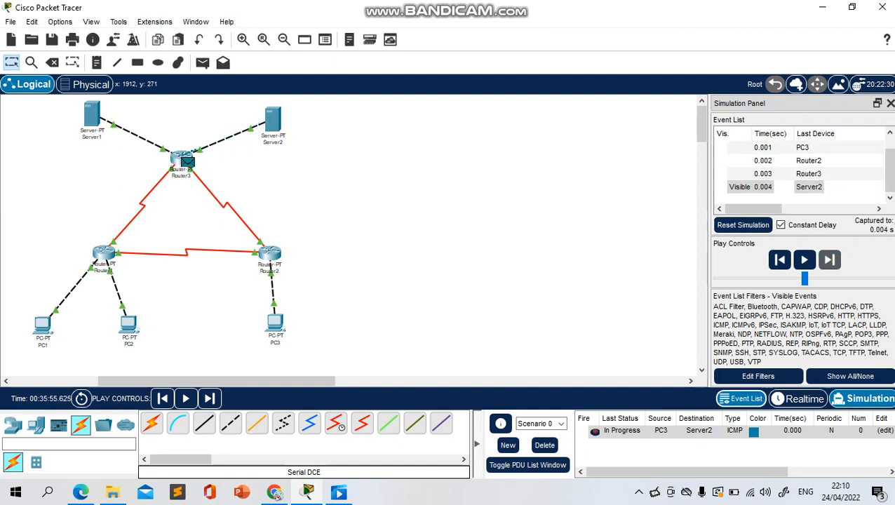
pyautogui.click(830, 260)
pyautogui.click(829, 260)
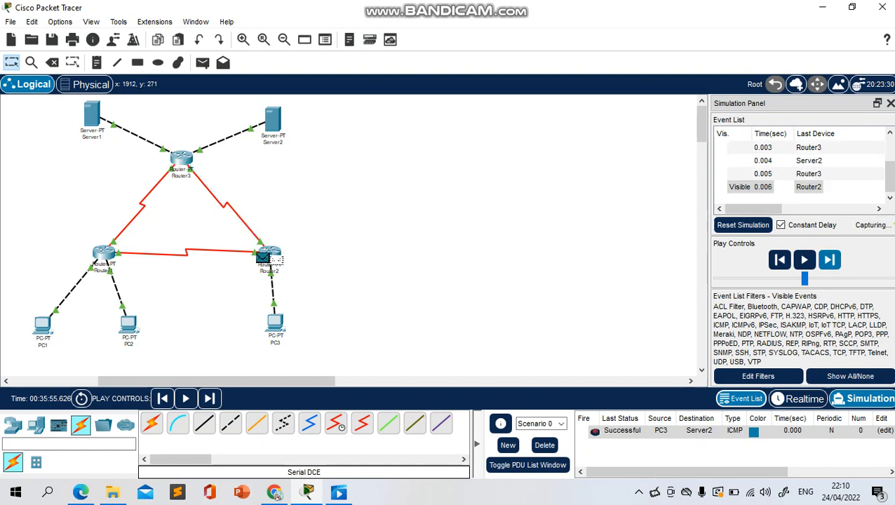
pyautogui.hotkey('alt', 'Tab')
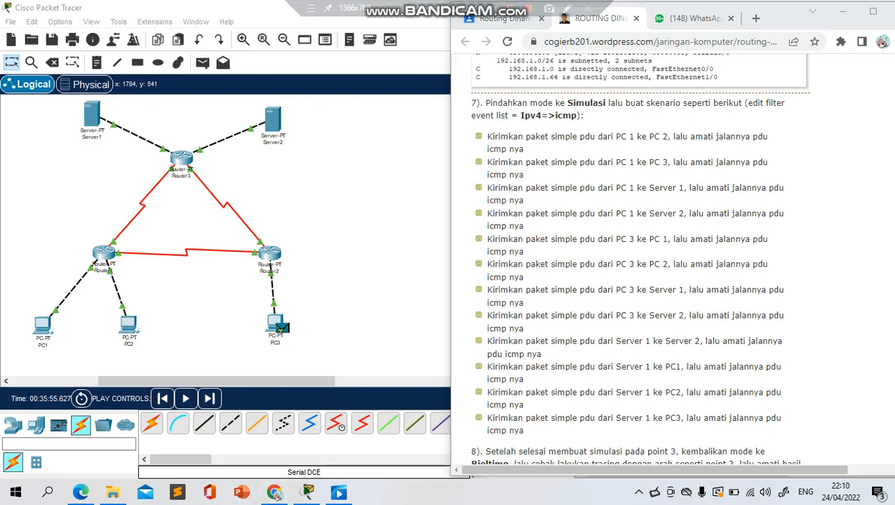
# - Check the guide's next scenario, delete the PC3-to-Server2 PDU, and create a simple PDU from Server1 to Server2
pyautogui.scroll(-1, 639, 258)
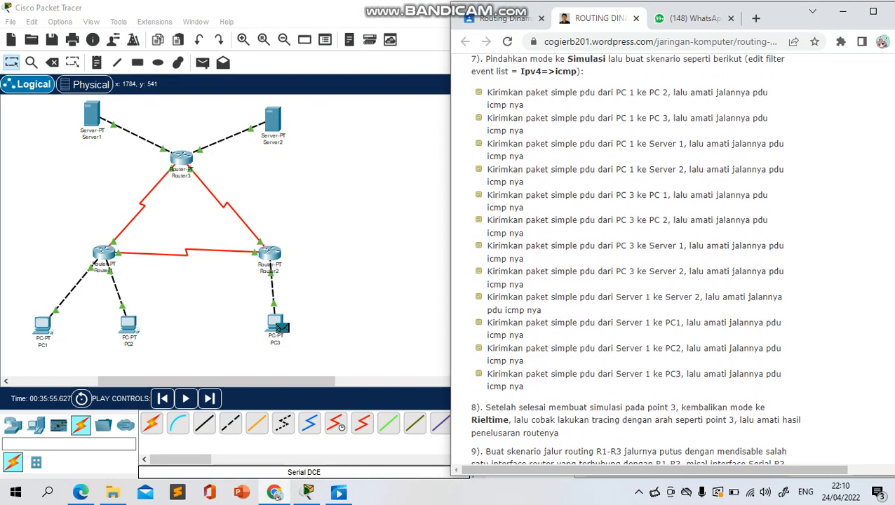
pyautogui.hotkey('alt', 'Tab')
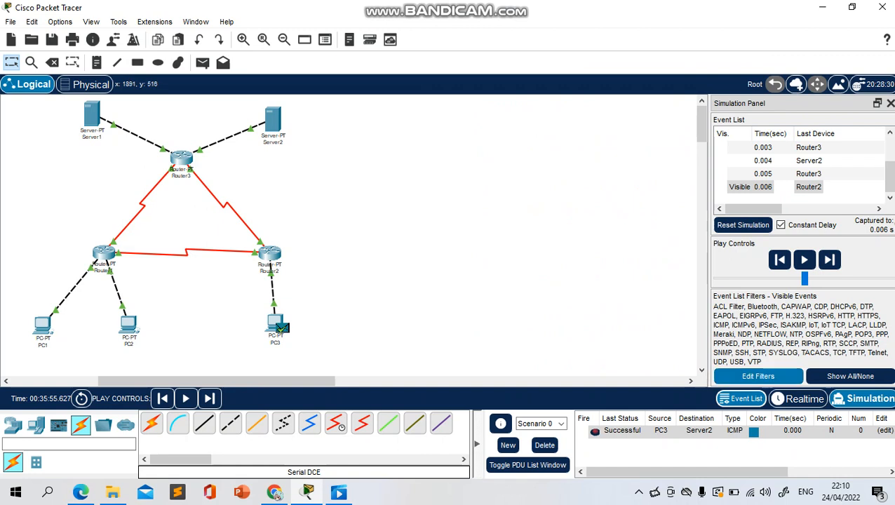
pyautogui.click(544, 445)
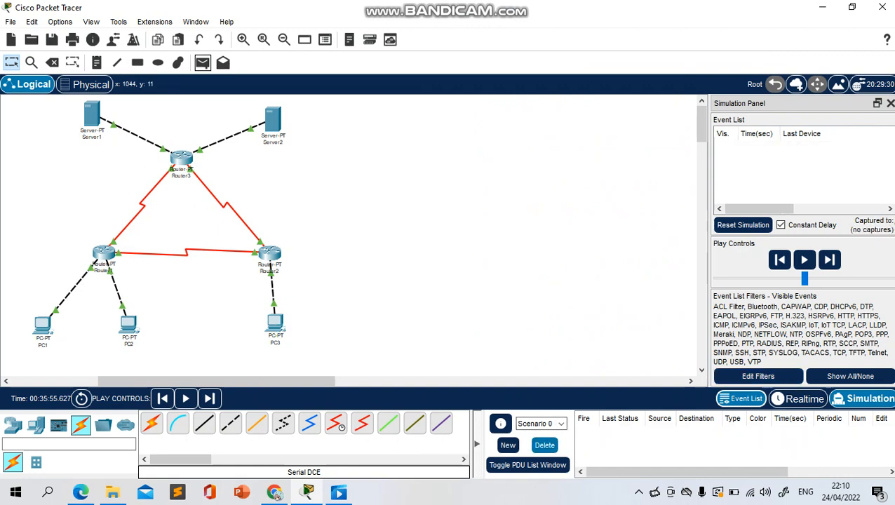
pyautogui.click(203, 62)
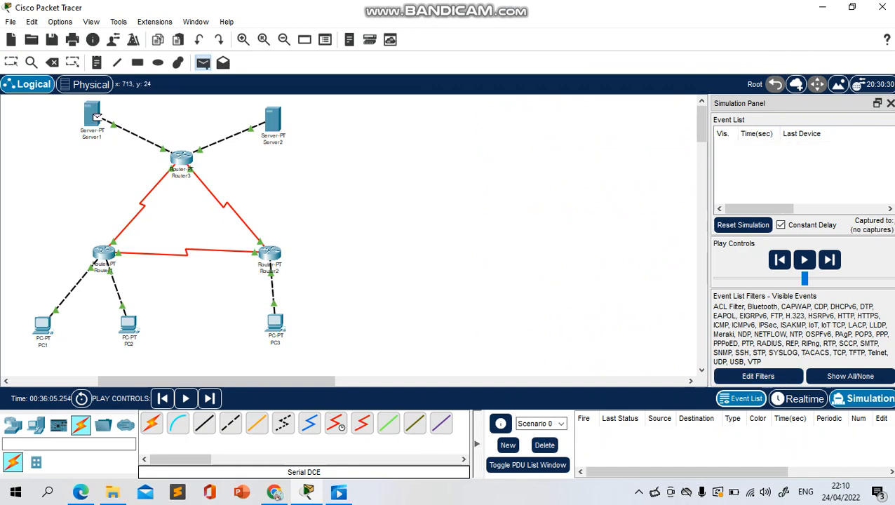
pyautogui.click(92, 116)
pyautogui.click(273, 119)
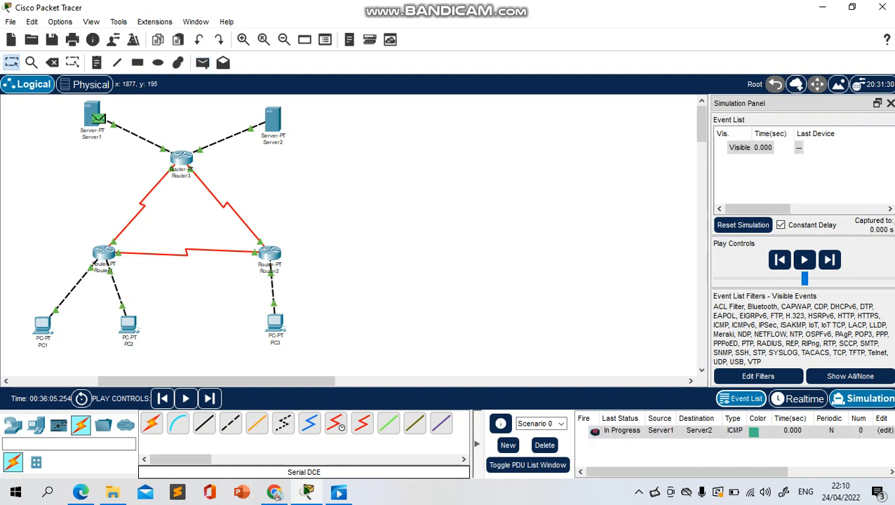
# - Advance the Server1-to-Server2 simulation event by event through the full round trip, and delete the PDU
pyautogui.click(830, 260)
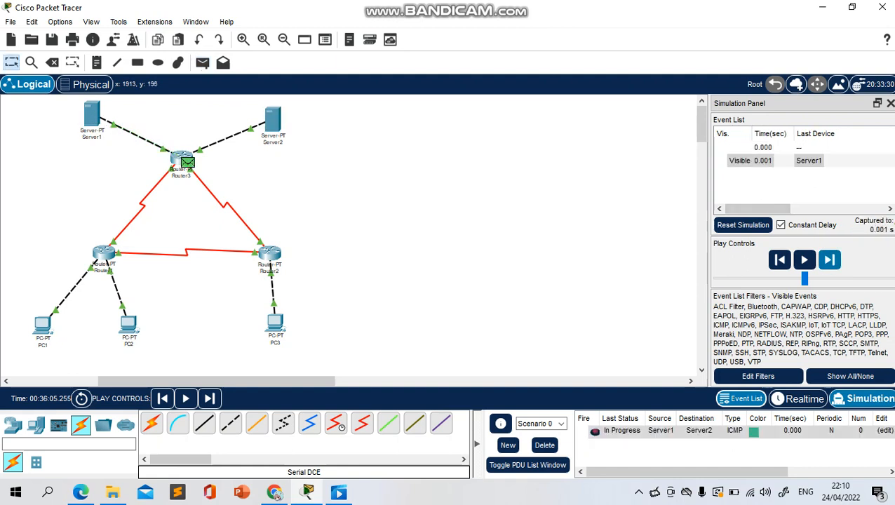
pyautogui.click(830, 260)
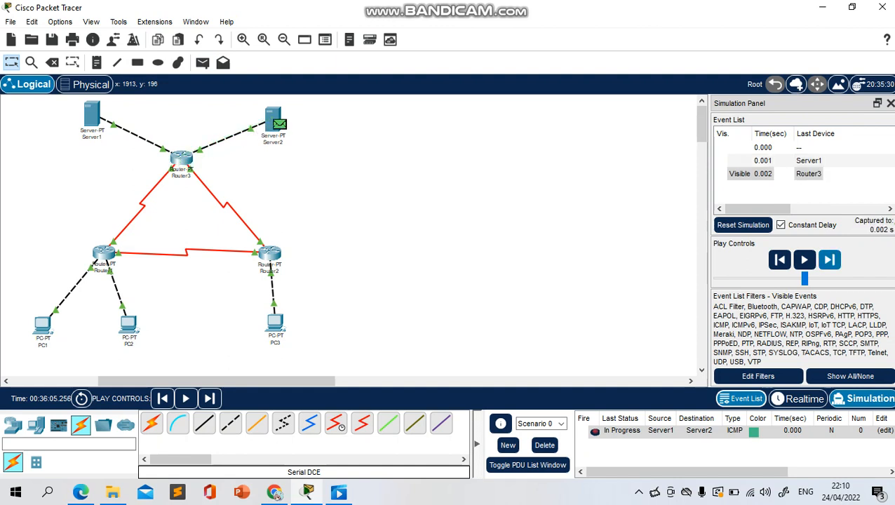
pyautogui.click(830, 260)
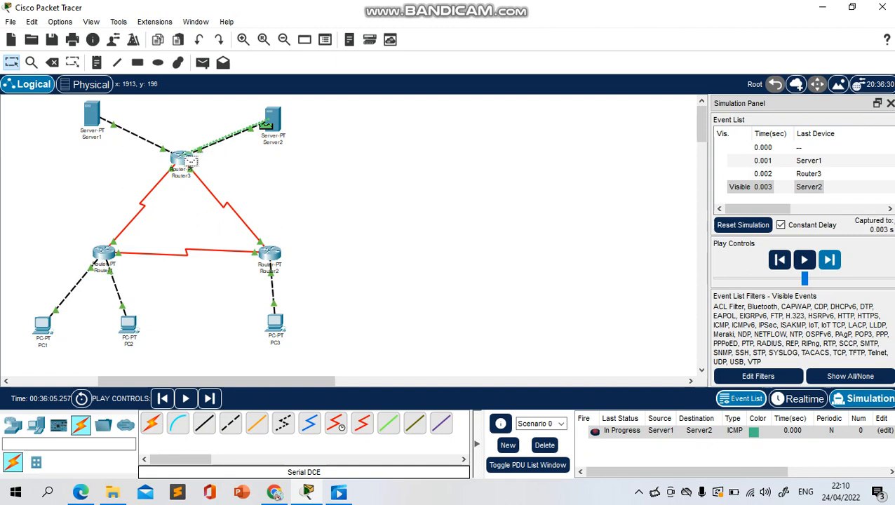
pyautogui.click(829, 260)
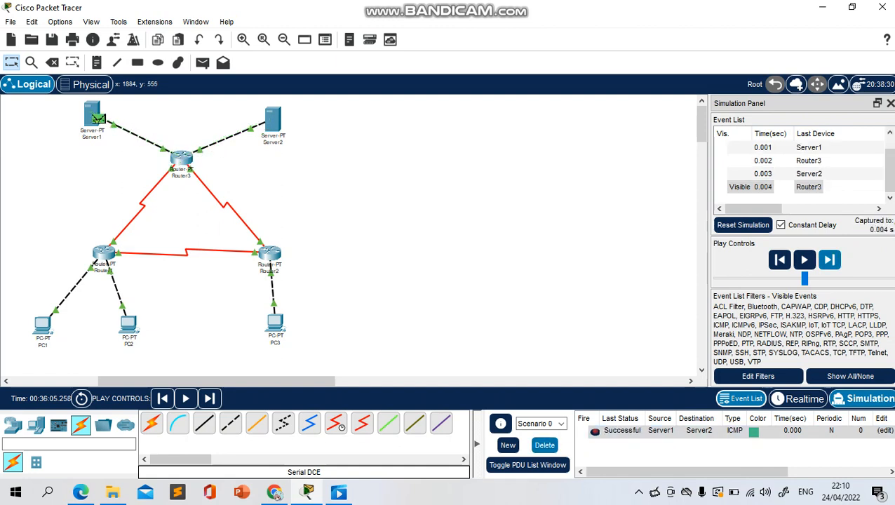
pyautogui.click(545, 445)
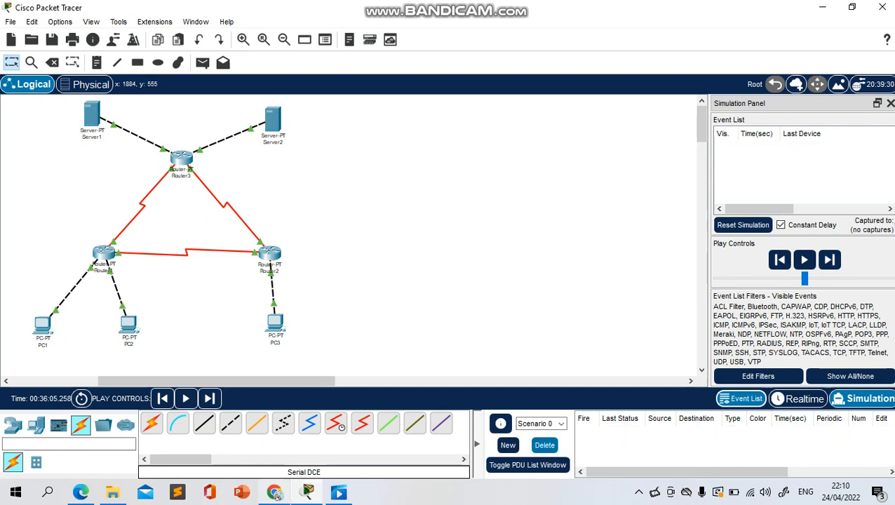
# - Check the guide, send a simple PDU from Server1 to PC1, advance it through the round trip, and delete the PDU
pyautogui.click(274, 493)
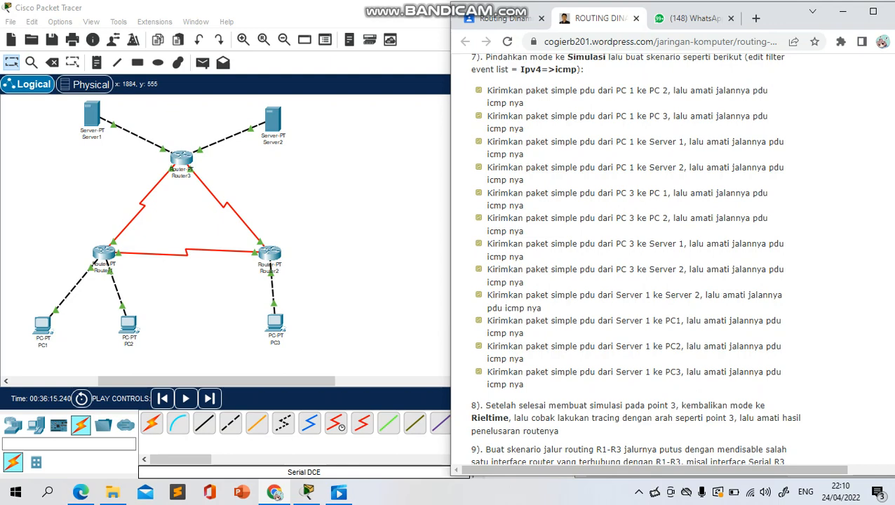
pyautogui.click(378, 250)
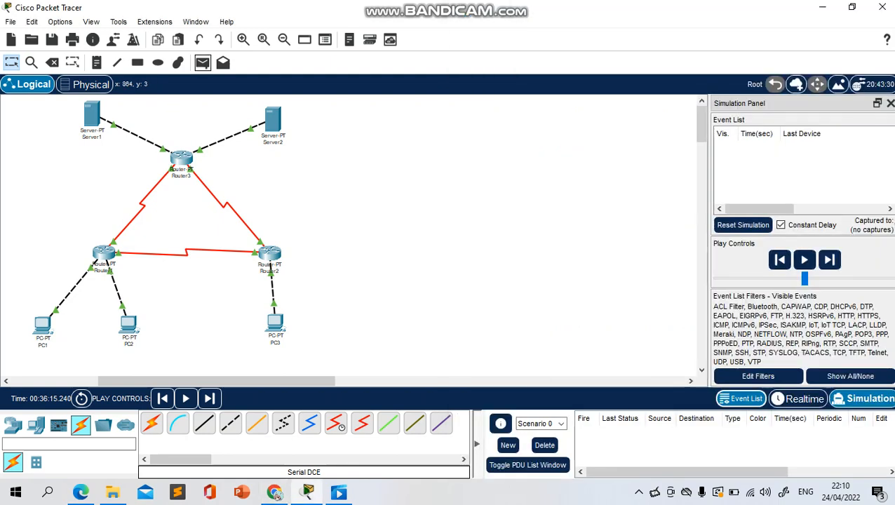
pyautogui.click(202, 63)
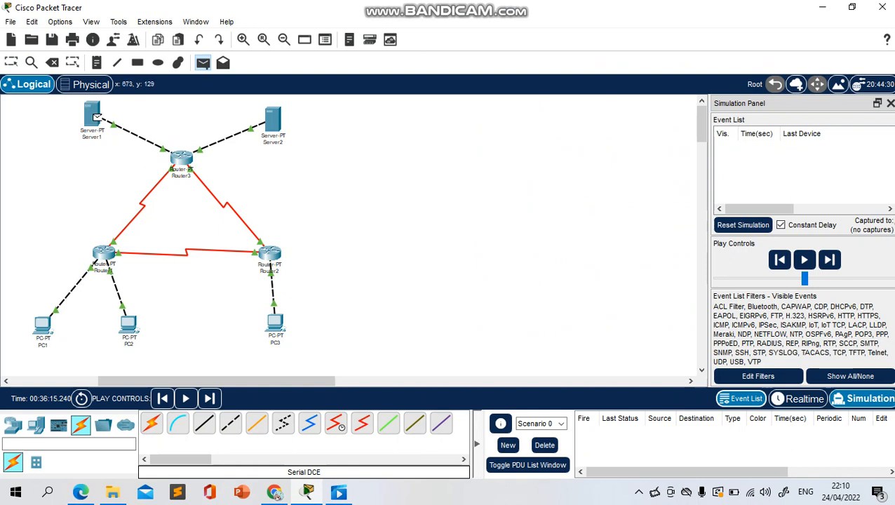
pyautogui.click(97, 117)
pyautogui.click(42, 325)
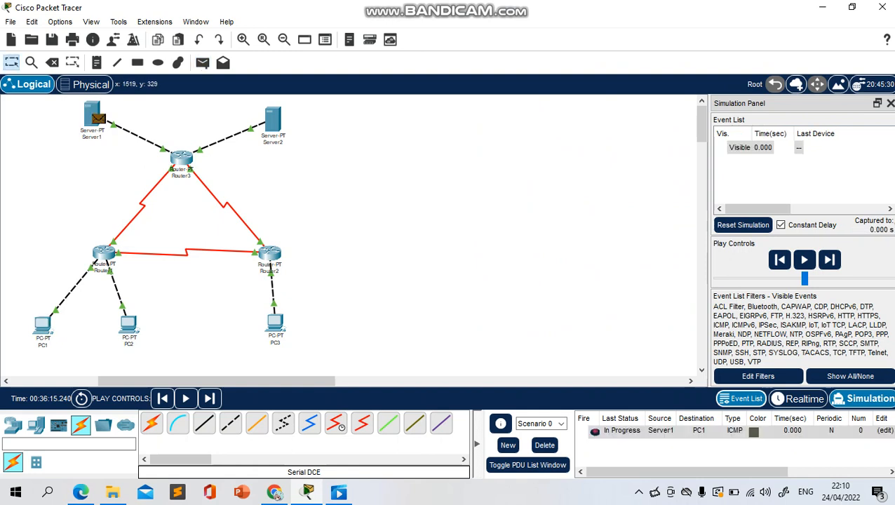
pyautogui.click(829, 260)
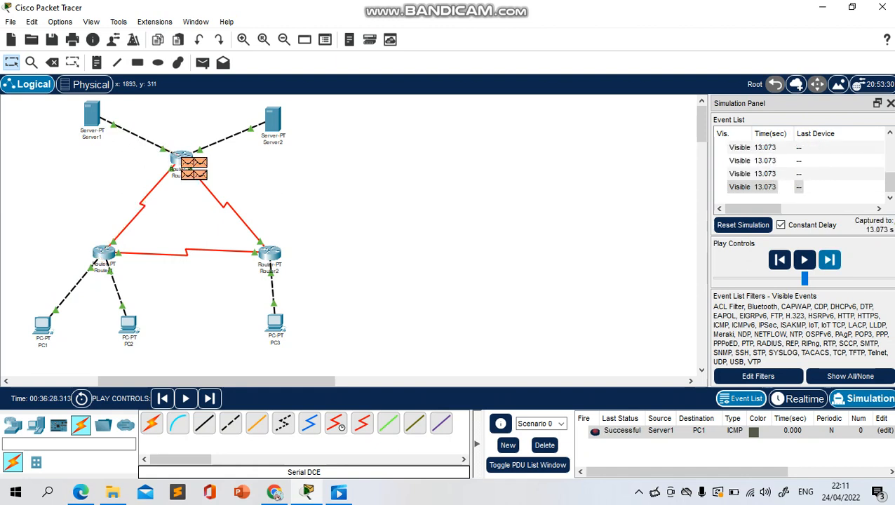
pyautogui.click(545, 445)
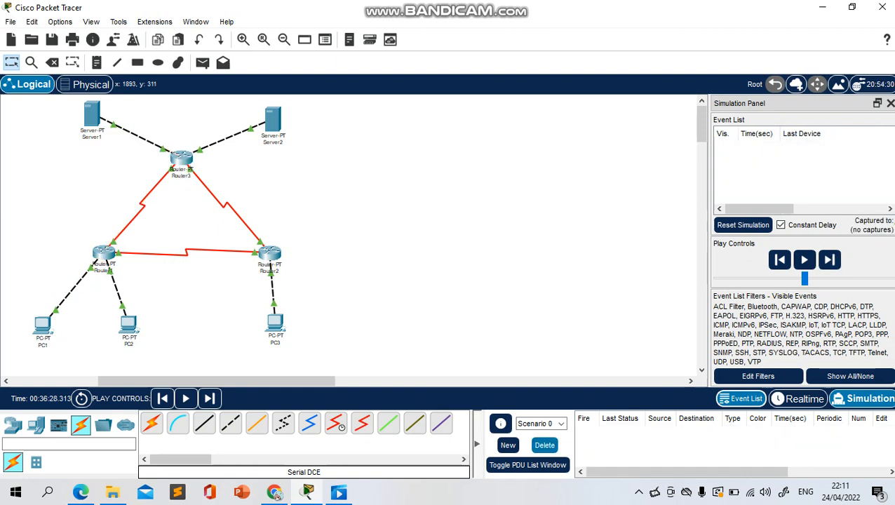
# - Send a simple PDU from Server1 to PC2, advance it event by event through the round trip, and delete the PDU
pyautogui.click(202, 63)
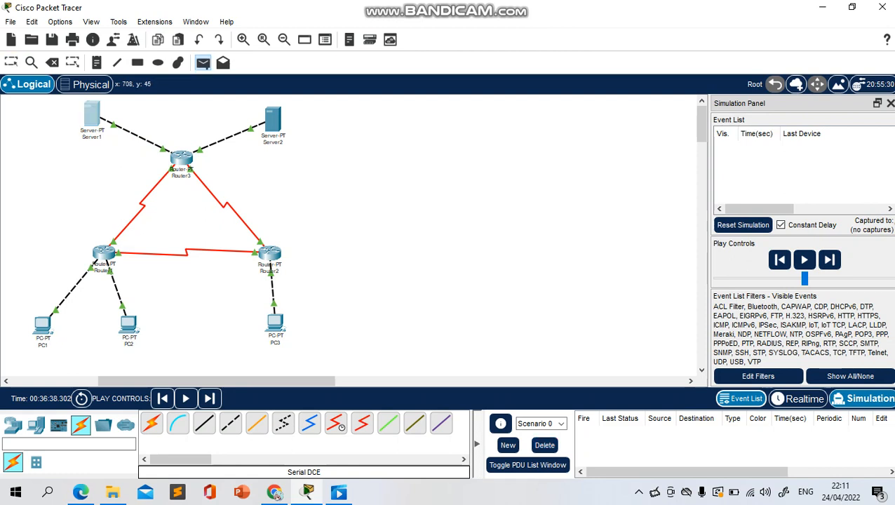
pyautogui.click(92, 116)
pyautogui.click(128, 324)
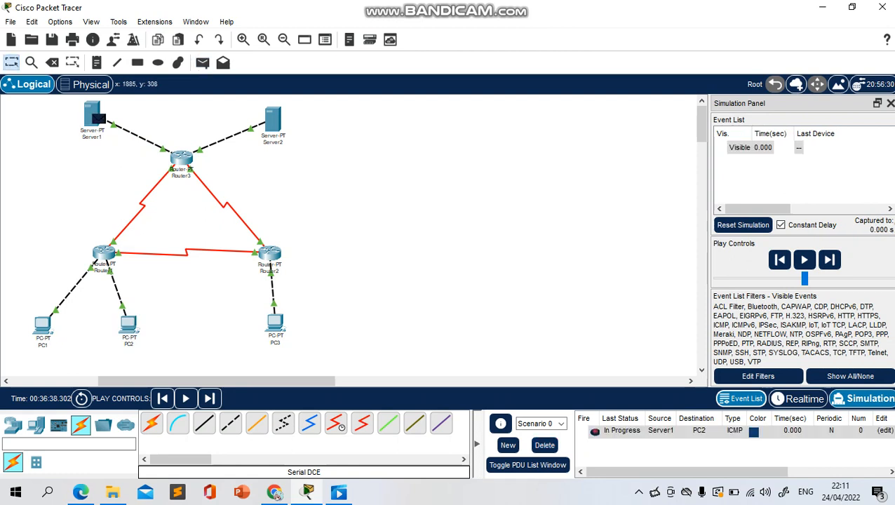
pyautogui.click(830, 259)
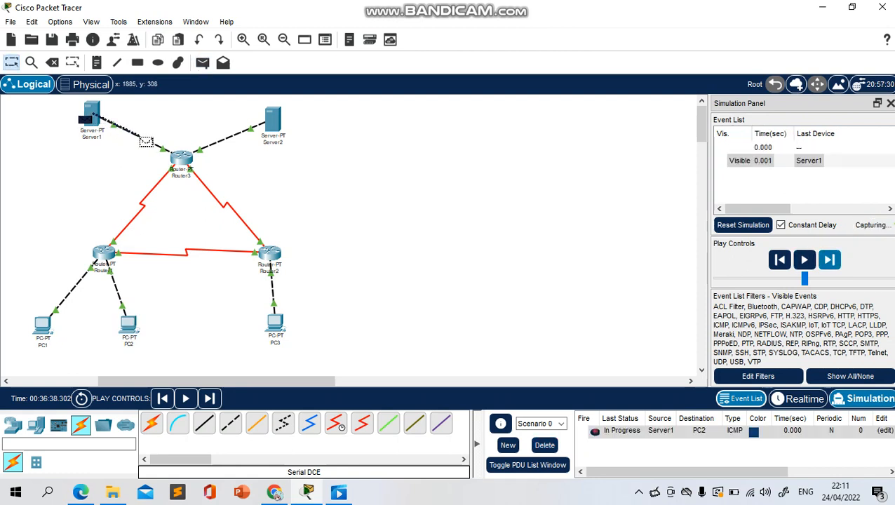
pyautogui.click(831, 260)
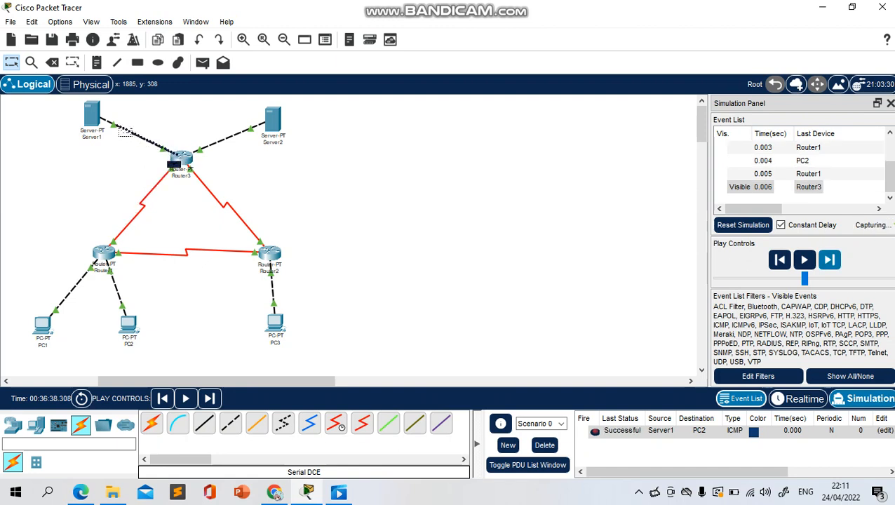
pyautogui.click(830, 260)
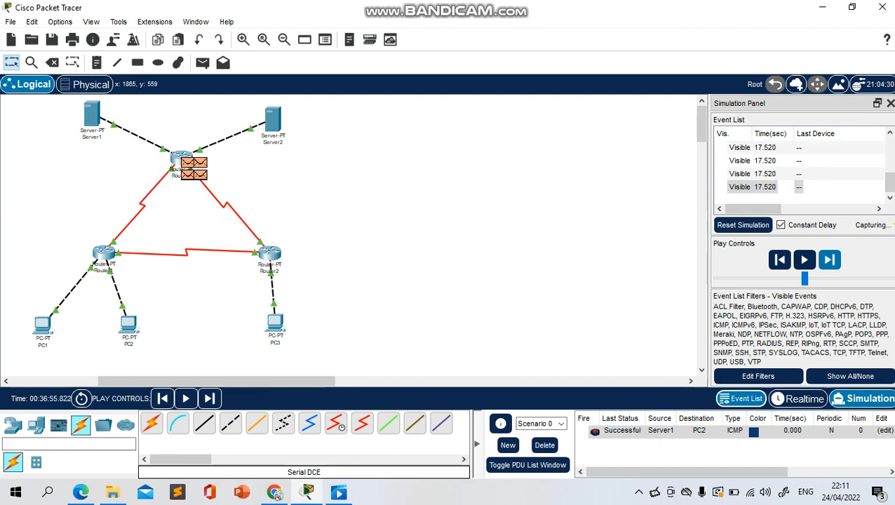
pyautogui.click(545, 445)
# - Create a simple PDU from Server1 to PC3
pyautogui.click(202, 62)
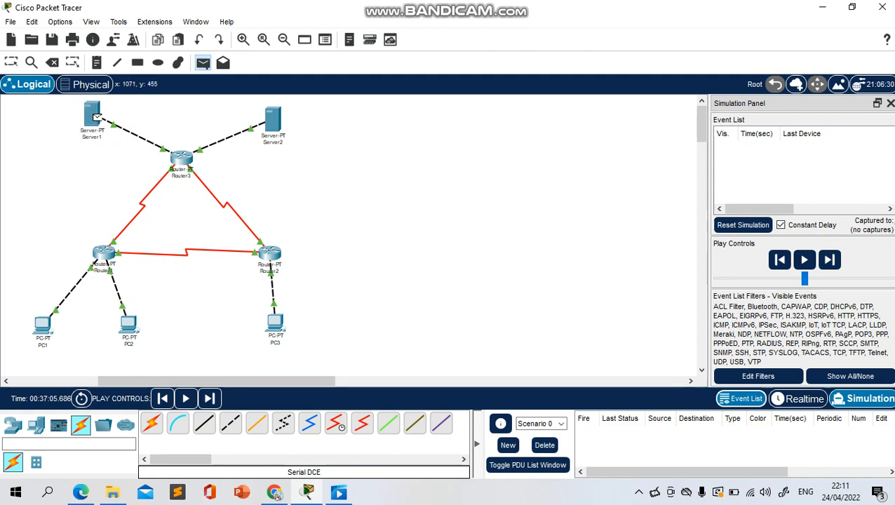
pyautogui.click(97, 117)
pyautogui.click(275, 323)
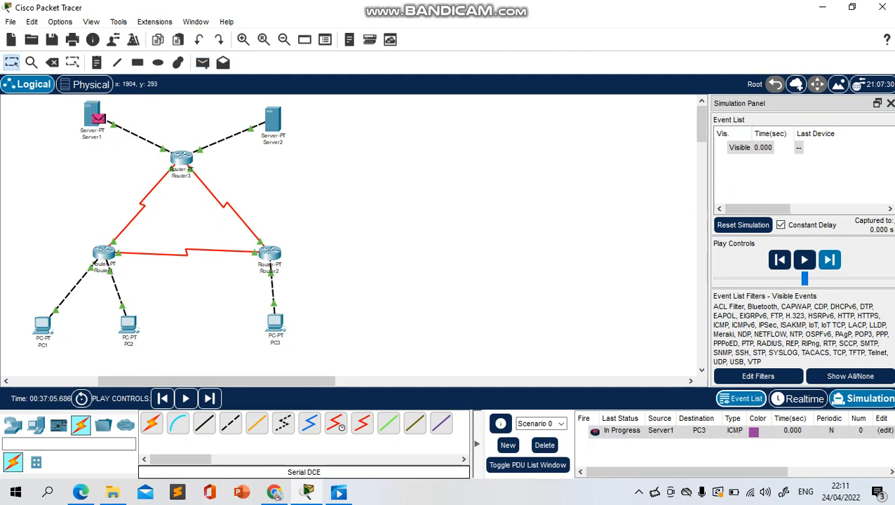
# - Advance the Server1-to-PC3 simulation event by event through Router3 and Router2 and back, and delete the PDU
pyautogui.click(830, 260)
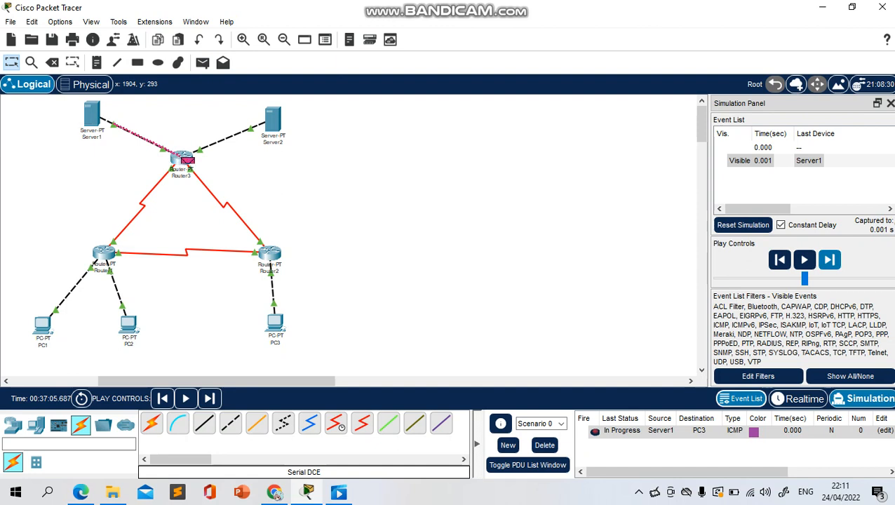
pyautogui.click(830, 259)
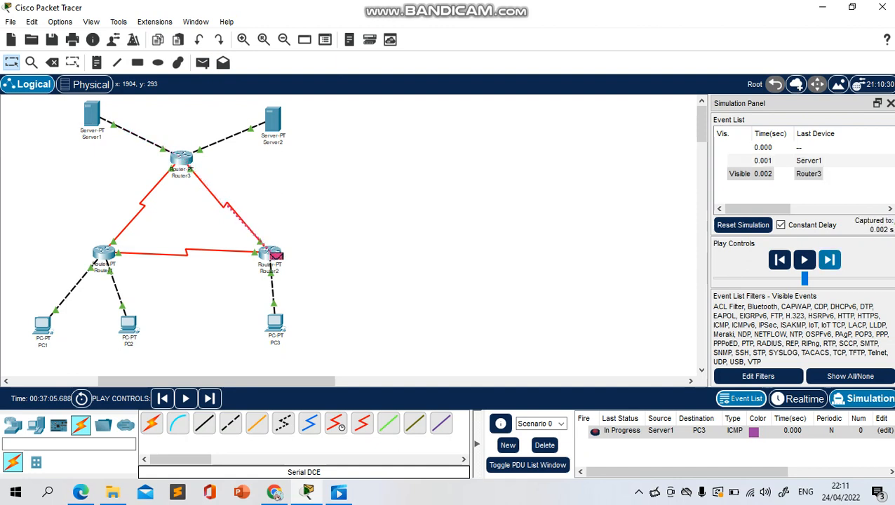
pyautogui.click(829, 260)
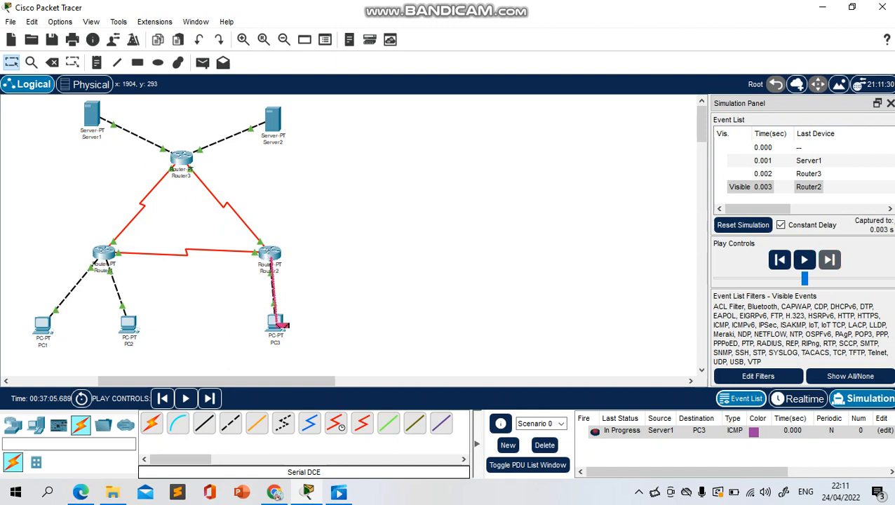
pyautogui.click(829, 259)
pyautogui.click(830, 260)
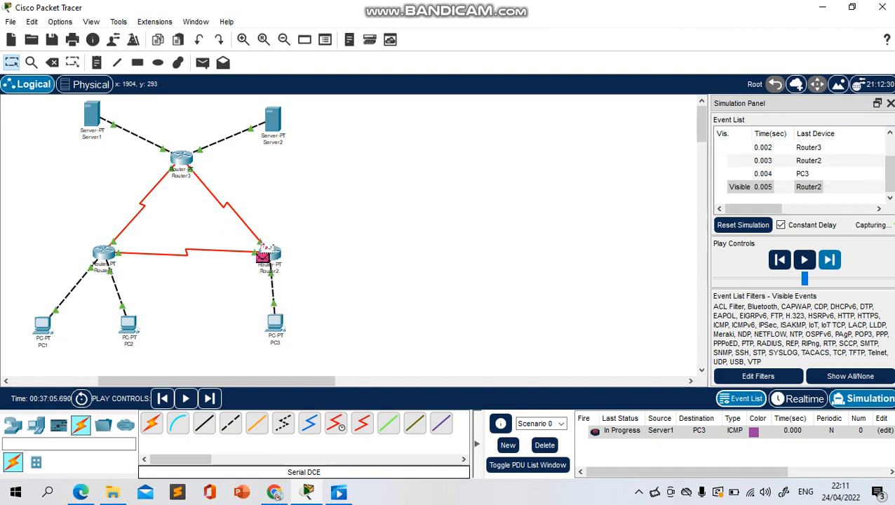
pyautogui.click(829, 259)
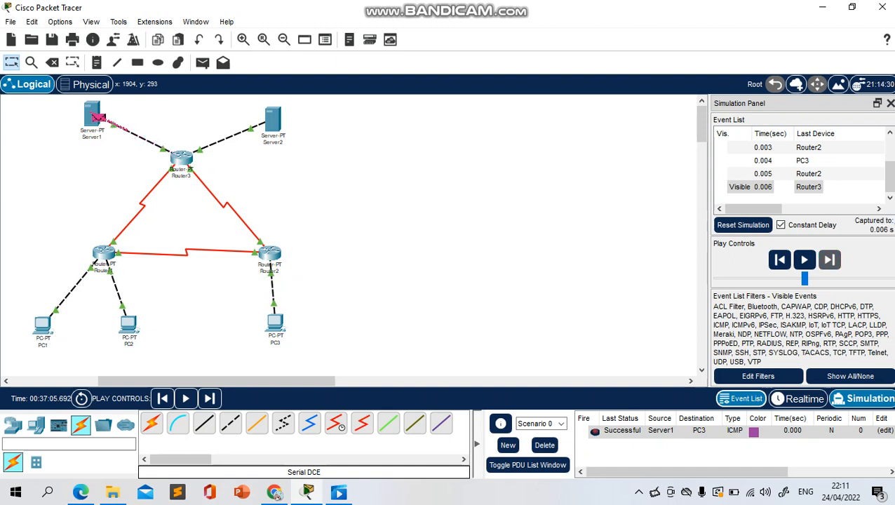
pyautogui.click(830, 260)
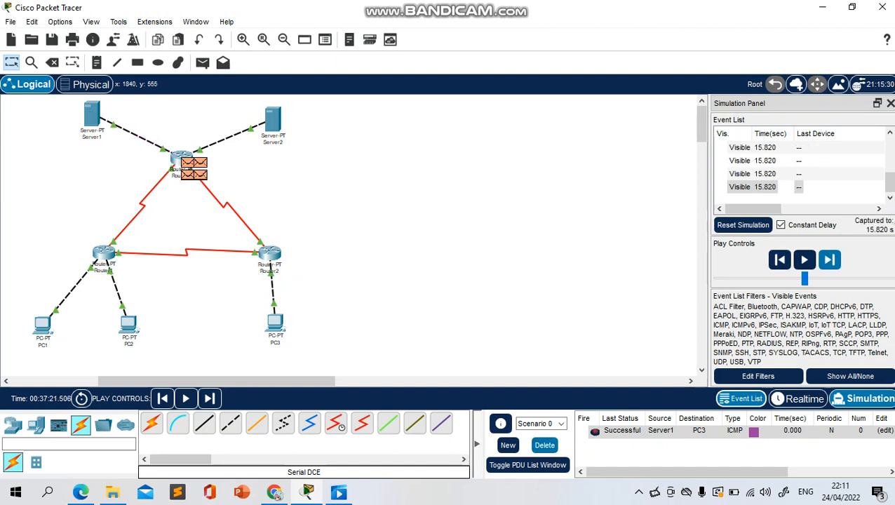
pyautogui.click(544, 445)
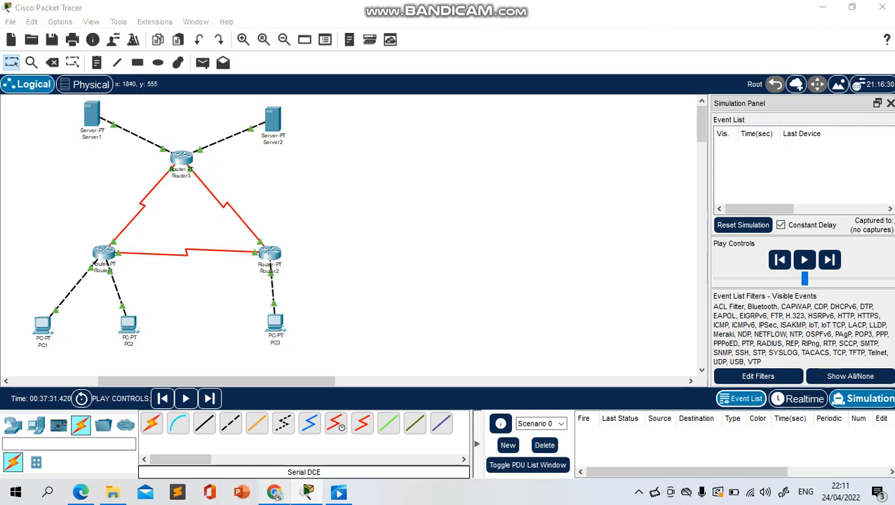
# - Check points 8 to 10 of the guide, restore the simulator window to a smaller size beside it, and switch to Realtime mode
pyautogui.click(274, 492)
pyautogui.scroll(-1, 632, 260)
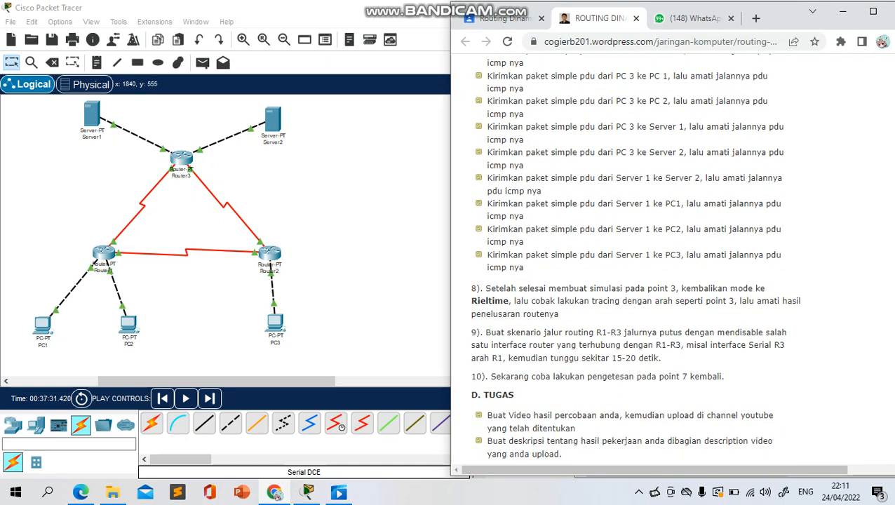
pyautogui.click(414, 337)
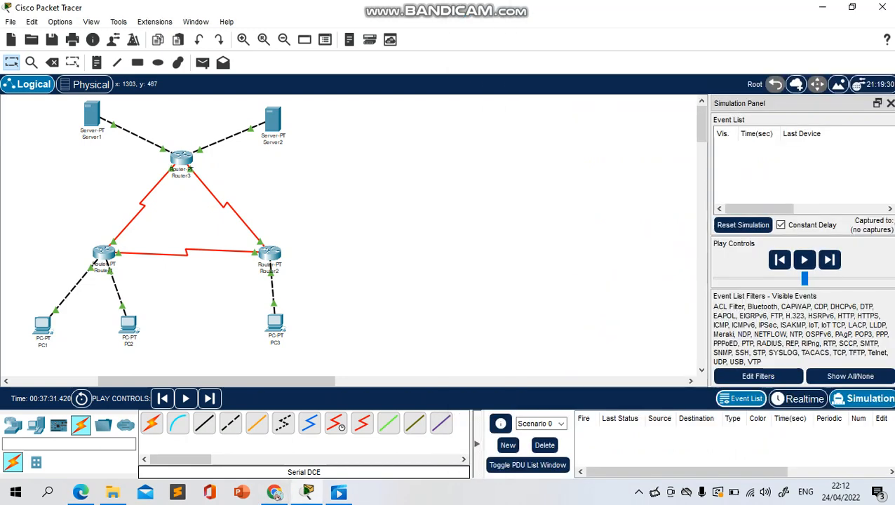
pyautogui.click(852, 7)
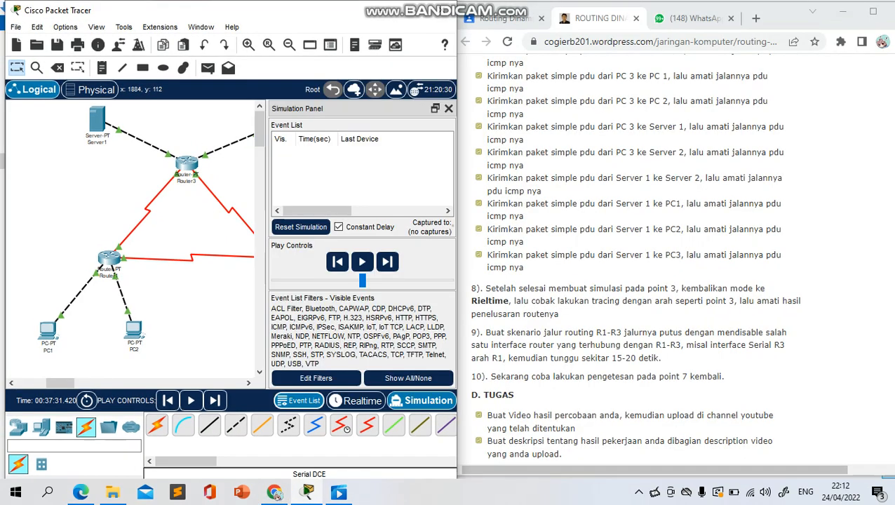
pyautogui.click(357, 400)
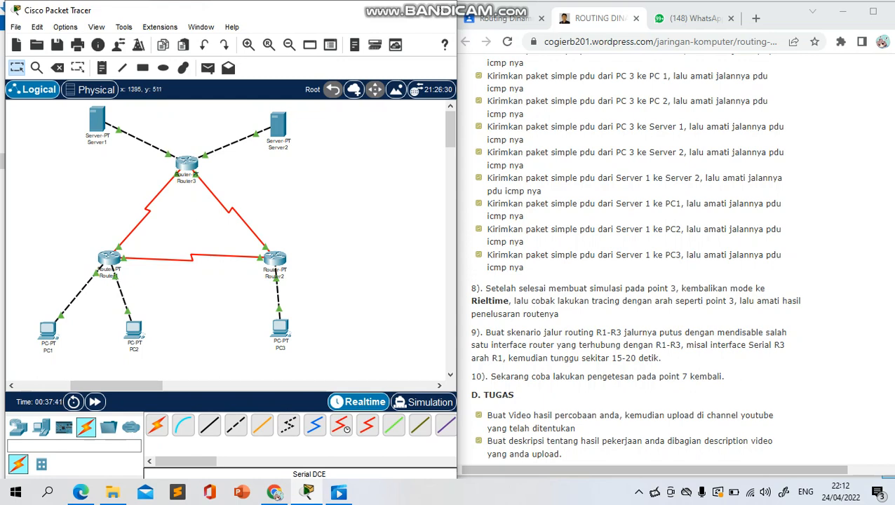
pyautogui.scroll(-1, 631, 259)
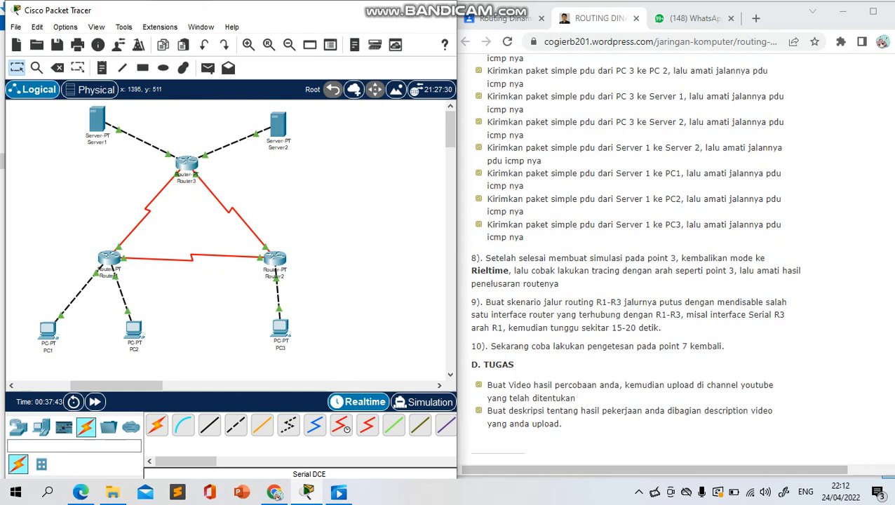
# - Check points 8 to 10 of the guide, maximize the simulator window, and switch to Simulation mode
pyautogui.scroll(-1, 632, 259)
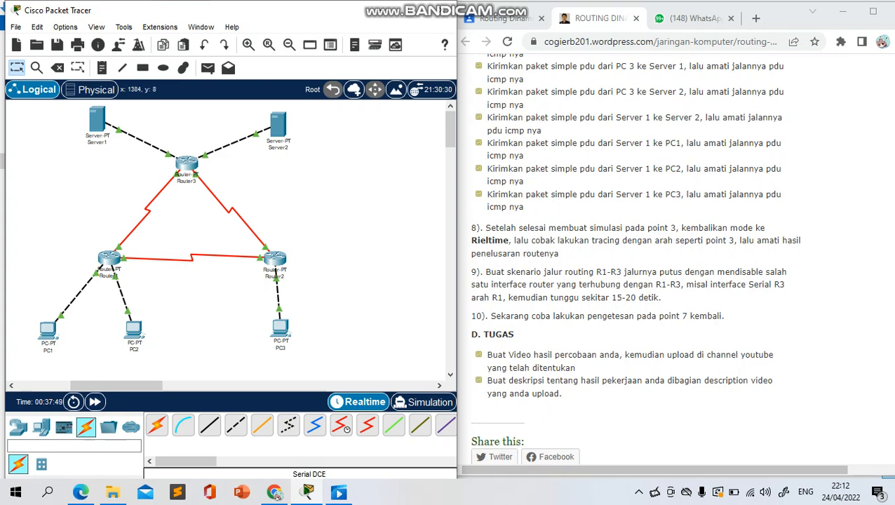
pyautogui.click(411, 10)
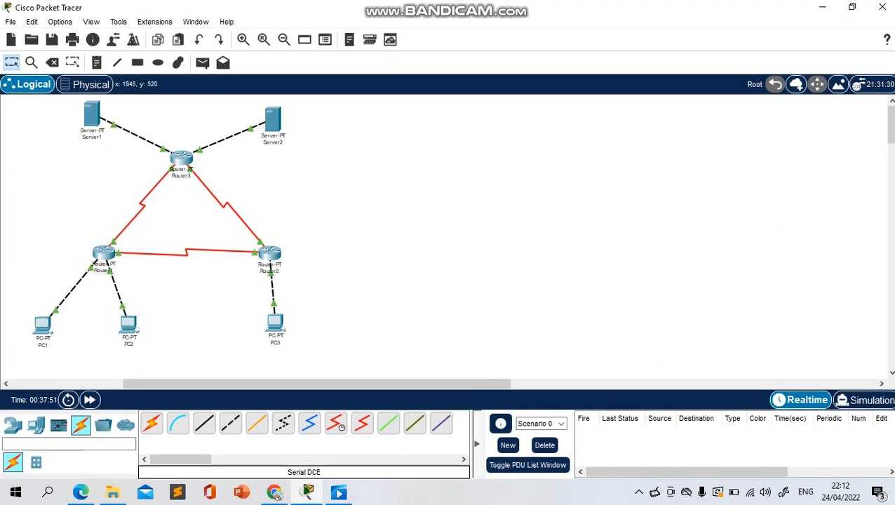
pyautogui.click(867, 400)
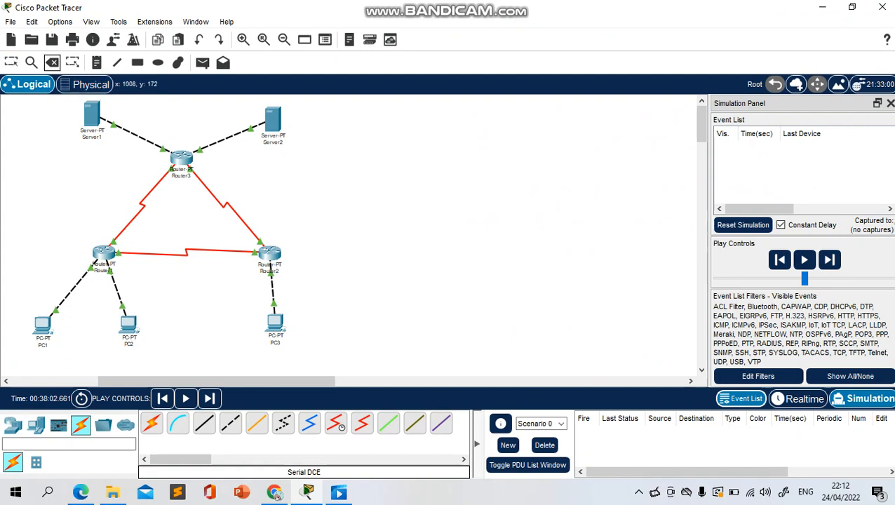
# - Delete the Router2-Router3 serial link, try a simple PDU from PC3 to Server2 for one event, and delete the PDU
pyautogui.click(225, 207)
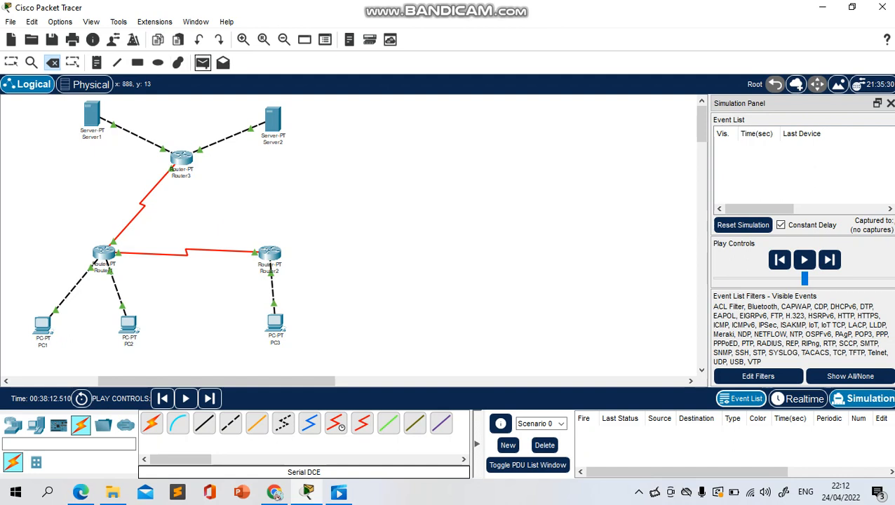
pyautogui.click(202, 62)
pyautogui.click(275, 323)
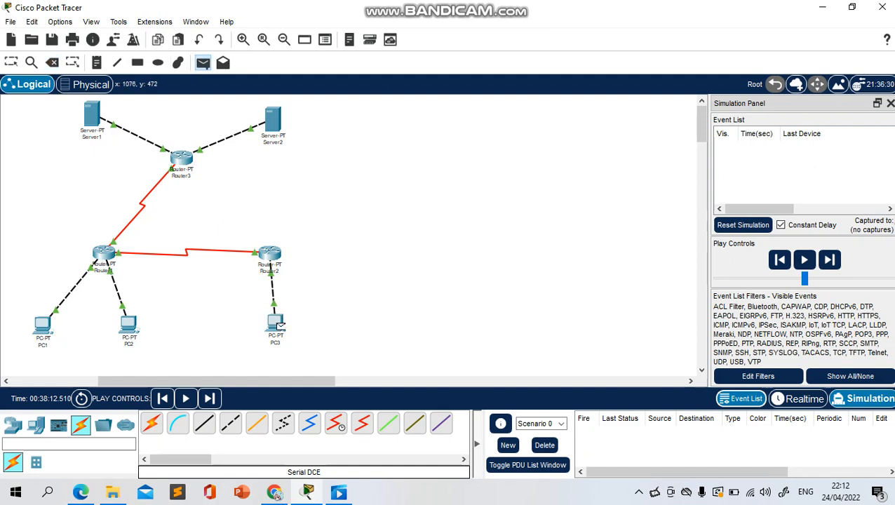
pyautogui.click(273, 121)
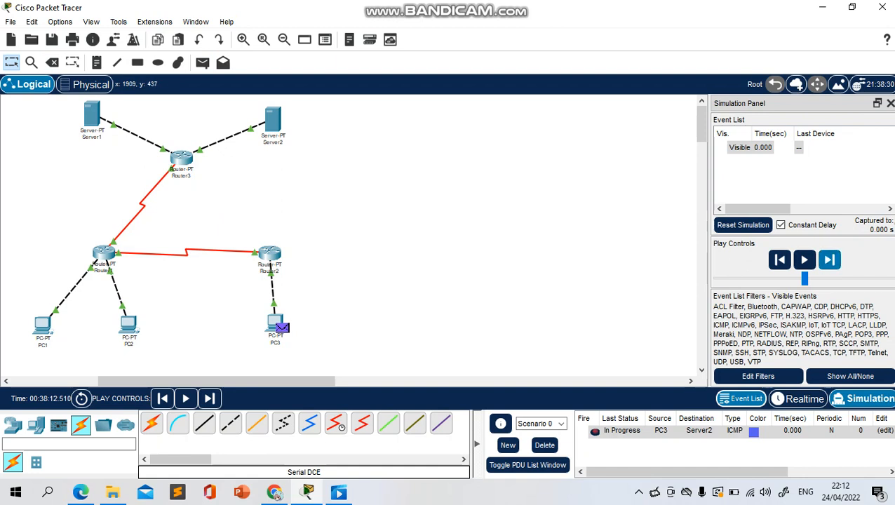
pyautogui.click(829, 260)
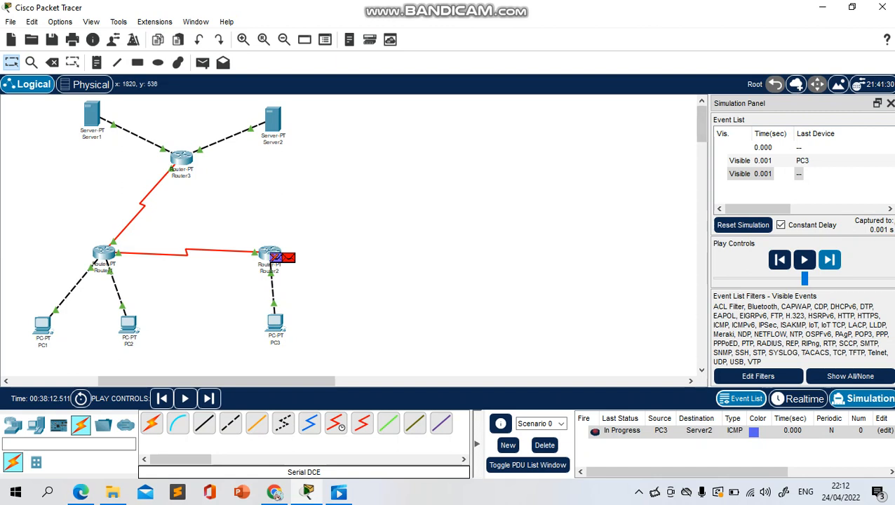
pyautogui.click(544, 445)
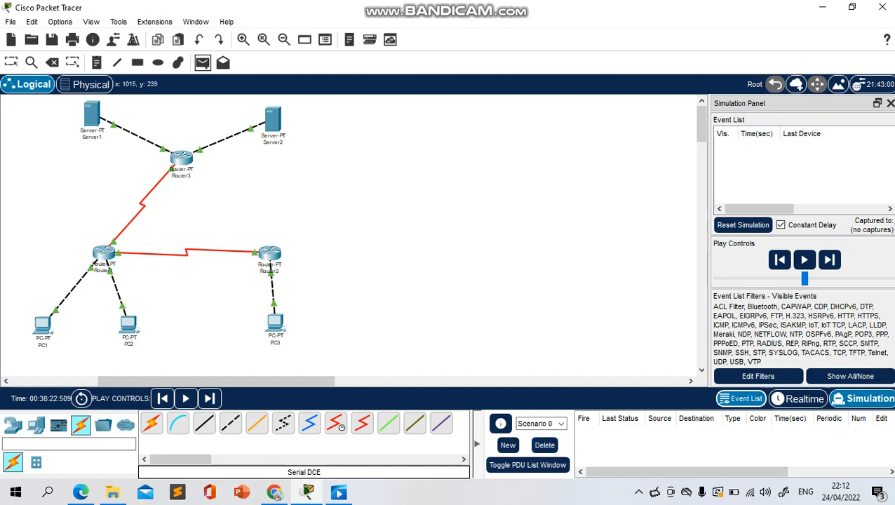
# - Recreate the simple PDU from PC3 to Server2, advance it three events with the Router2-Router3 link removed, and delete the PDU
pyautogui.click(279, 325)
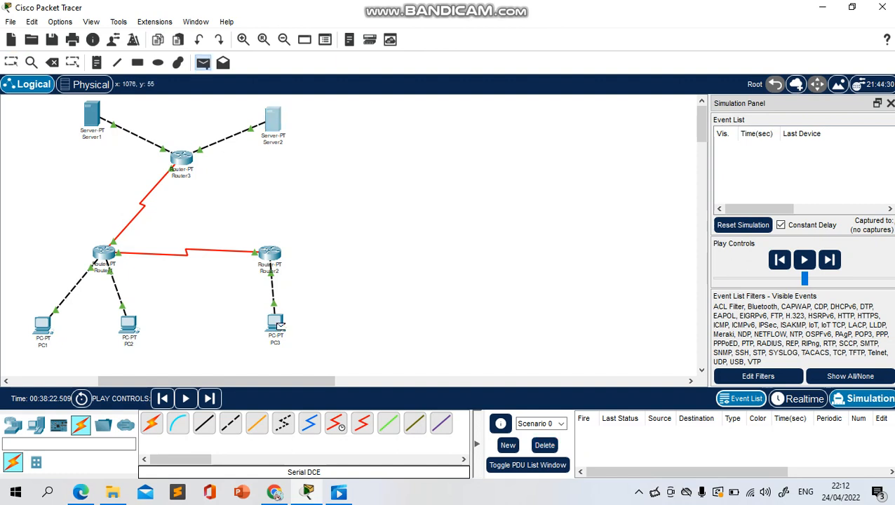
pyautogui.click(273, 119)
pyautogui.click(830, 260)
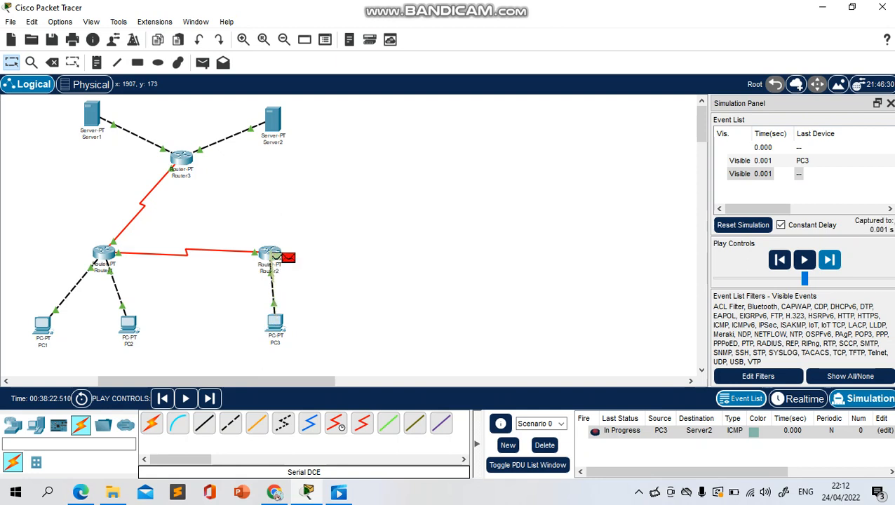
pyautogui.click(830, 260)
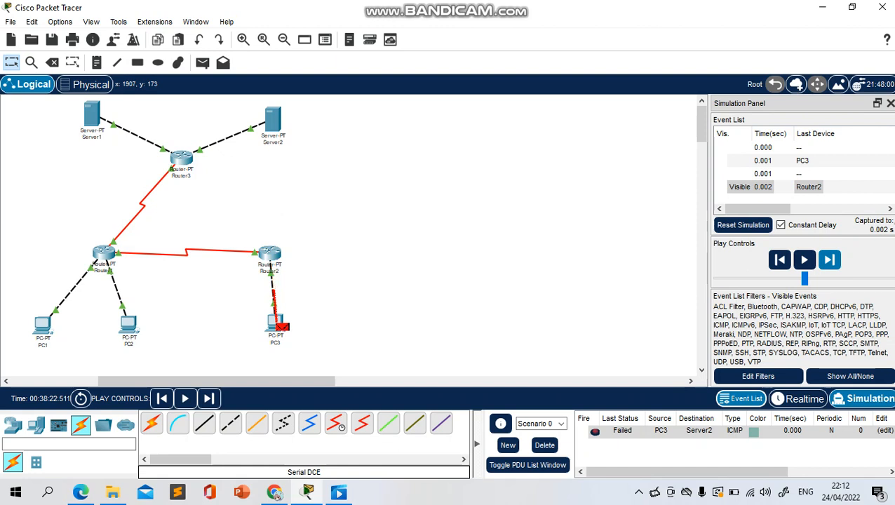
pyautogui.click(830, 259)
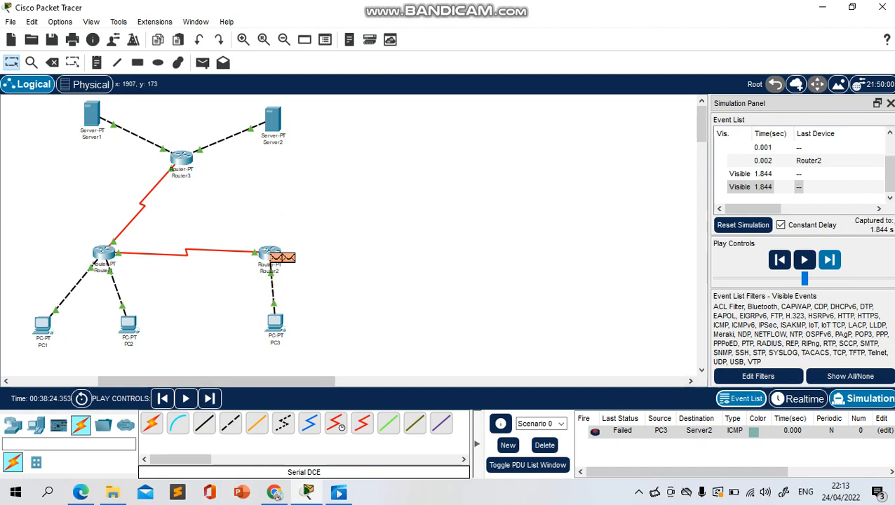
pyautogui.click(544, 445)
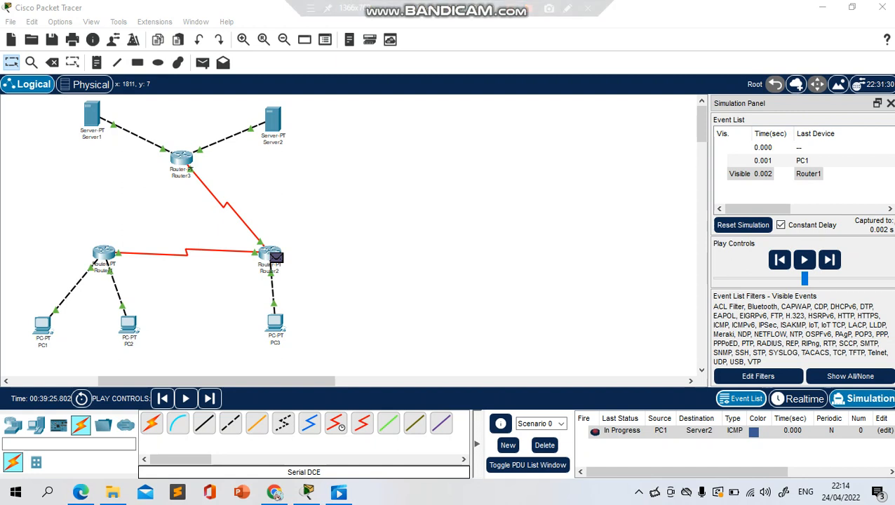
# - Replace the PC1-to-Server2 PDU with a simple PDU from PC1 to Server1 and start automatic playback of the simulation
pyautogui.click(544, 445)
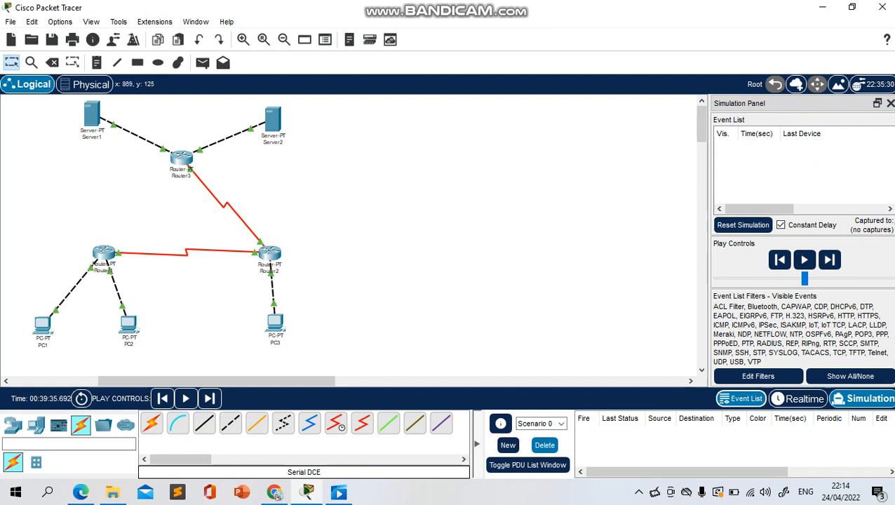
pyautogui.press('p')
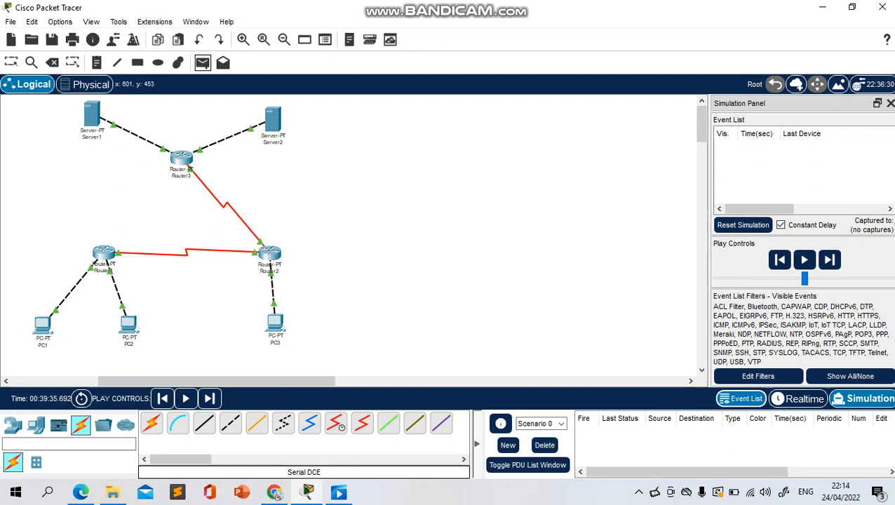
pyautogui.click(43, 324)
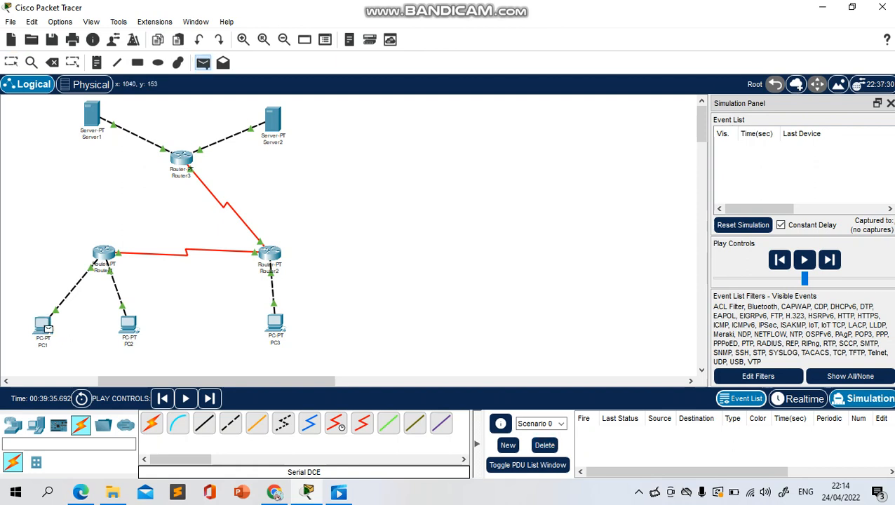
pyautogui.click(91, 115)
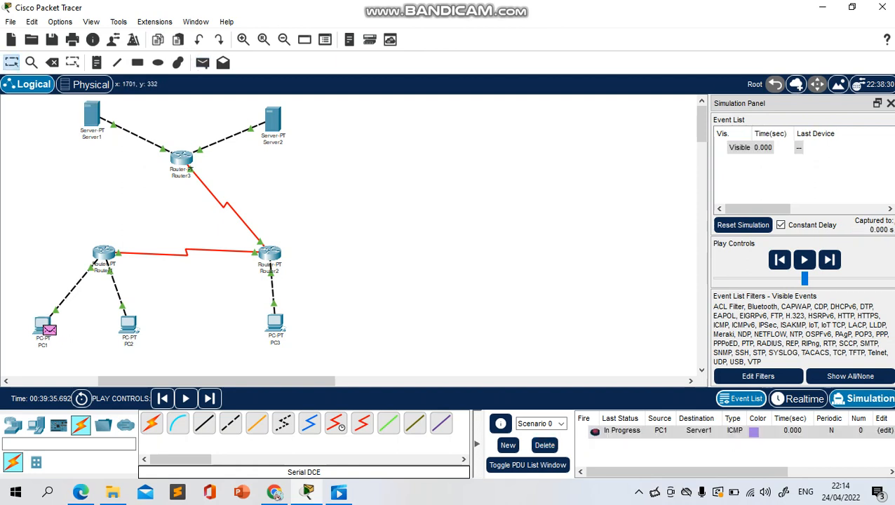
pyautogui.click(185, 398)
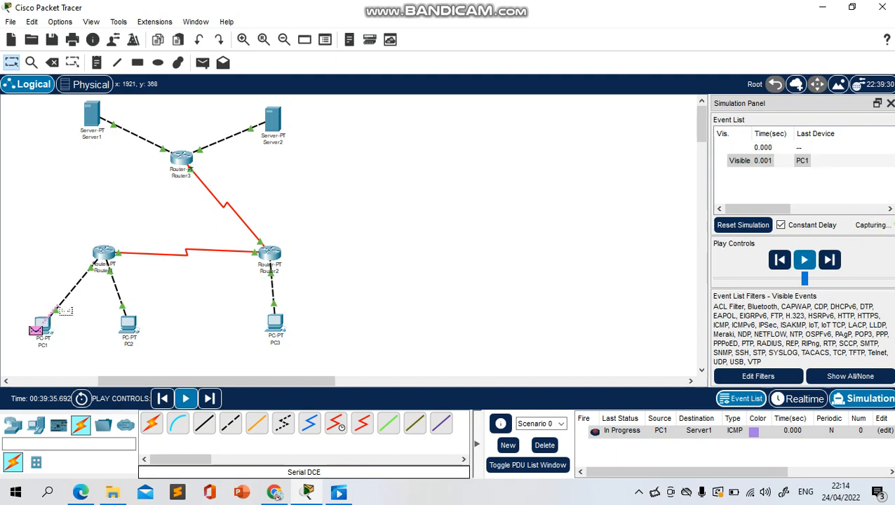